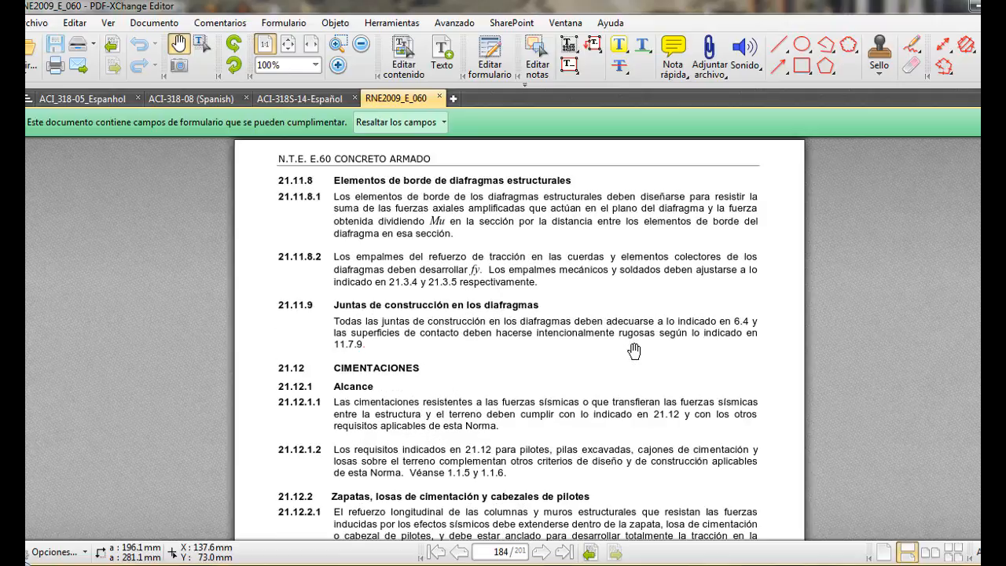
Step: Examine the confinement stirrup, seismic hook and supplementary tie definitions and figures in section 21.1 of RNE2009_E_060
{"action": "scroll", "coordinate": [634, 350], "scroll_direction": "up", "scroll_amount": 20}
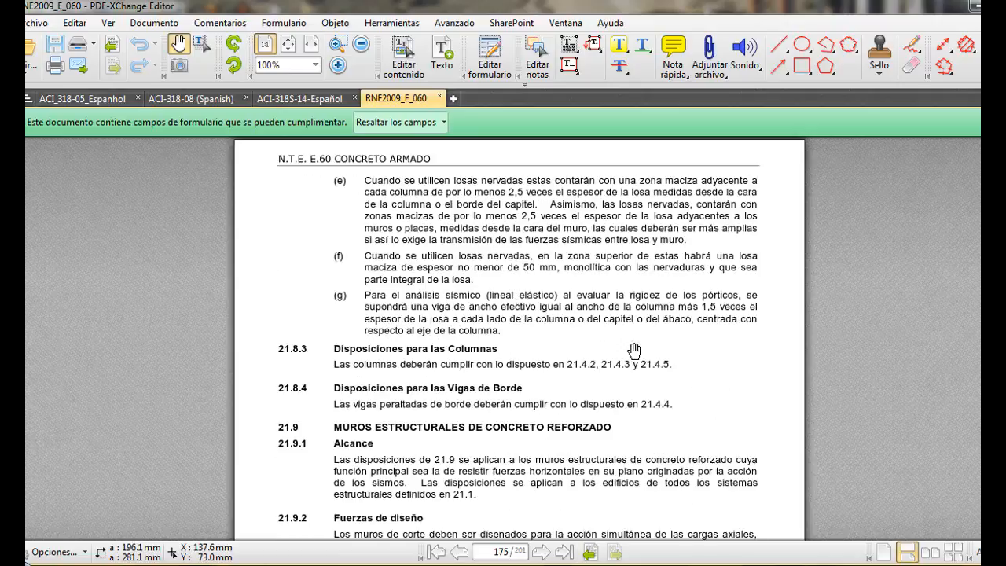
{"action": "scroll", "coordinate": [634, 351], "scroll_direction": "up", "scroll_amount": 20}
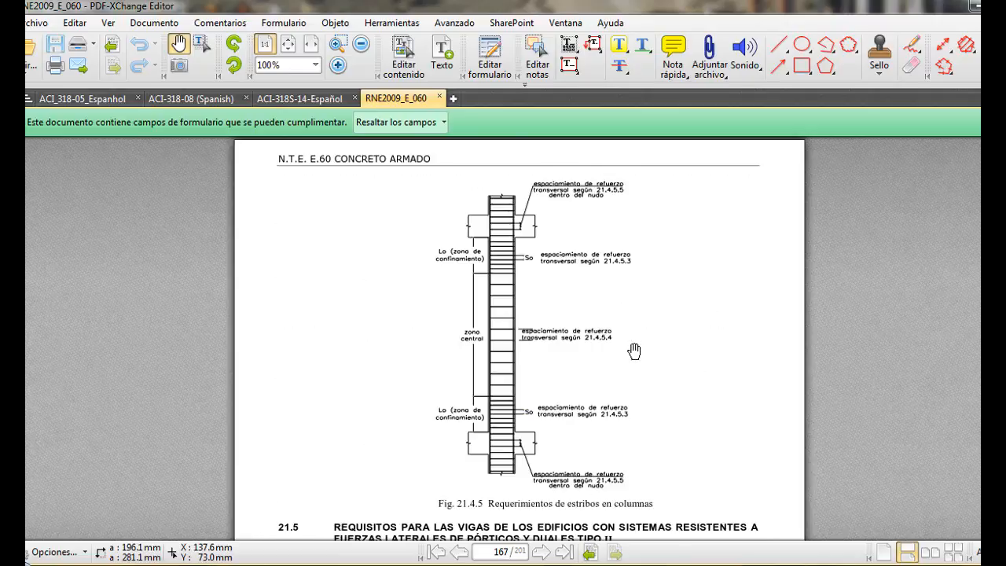
{"action": "scroll", "coordinate": [634, 350], "scroll_direction": "up", "scroll_amount": 7}
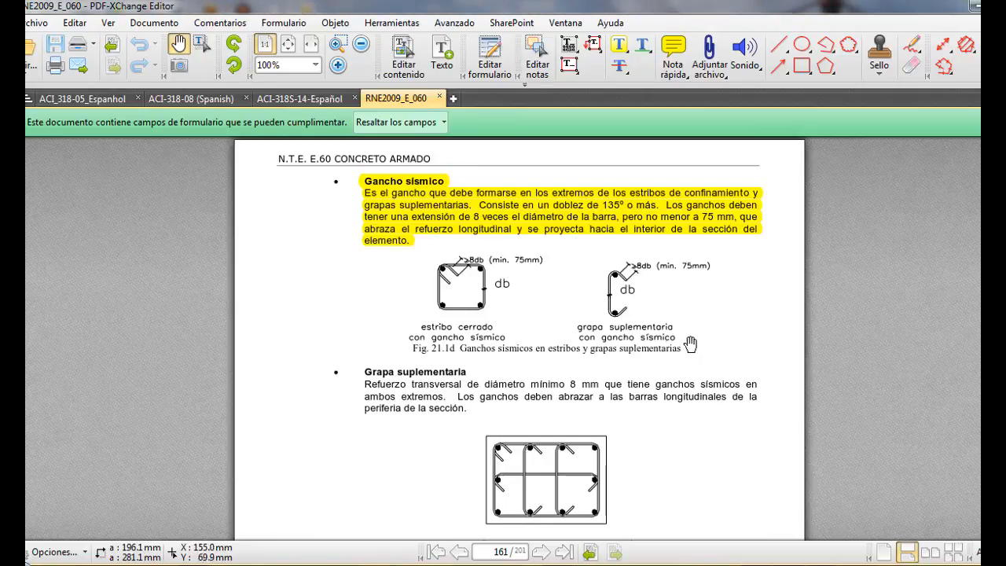
{"action": "scroll", "coordinate": [704, 343], "scroll_direction": "up", "scroll_amount": 8}
{"action": "scroll", "coordinate": [703, 344], "scroll_direction": "up", "scroll_amount": 9}
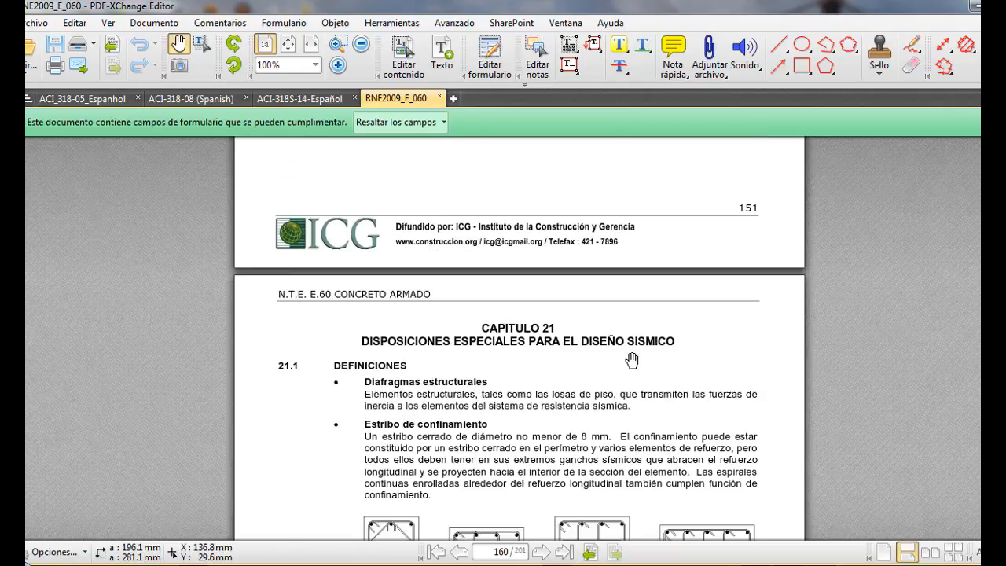
{"action": "scroll", "coordinate": [662, 369], "scroll_direction": "down", "scroll_amount": 10}
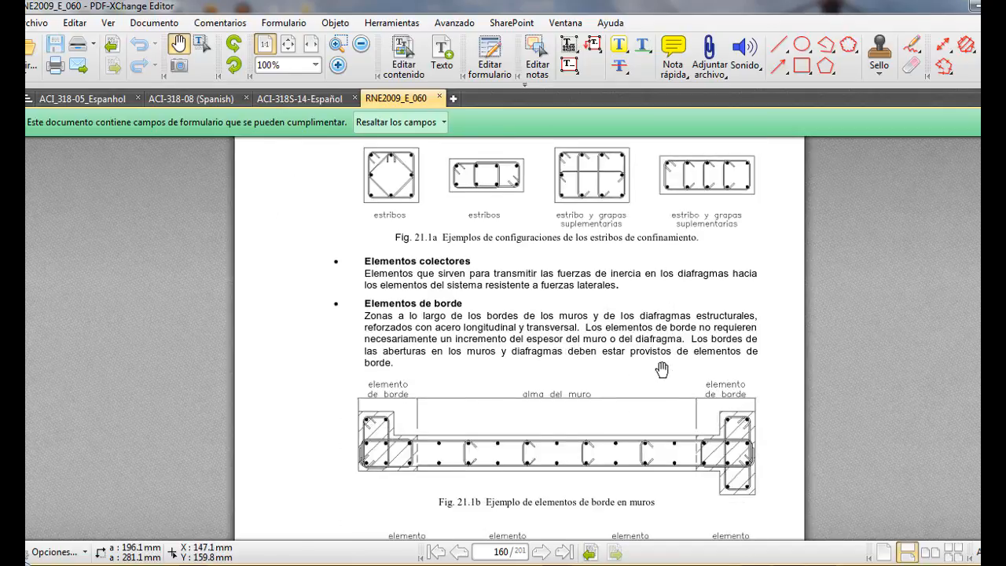
{"action": "scroll", "coordinate": [712, 356], "scroll_direction": "down", "scroll_amount": 3}
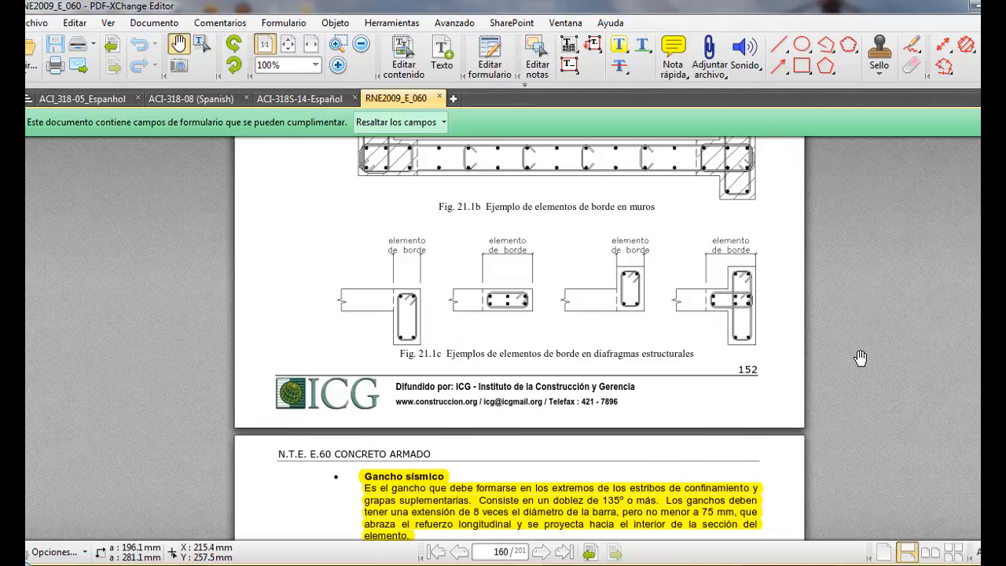
{"action": "scroll", "coordinate": [859, 358], "scroll_direction": "down", "scroll_amount": 1}
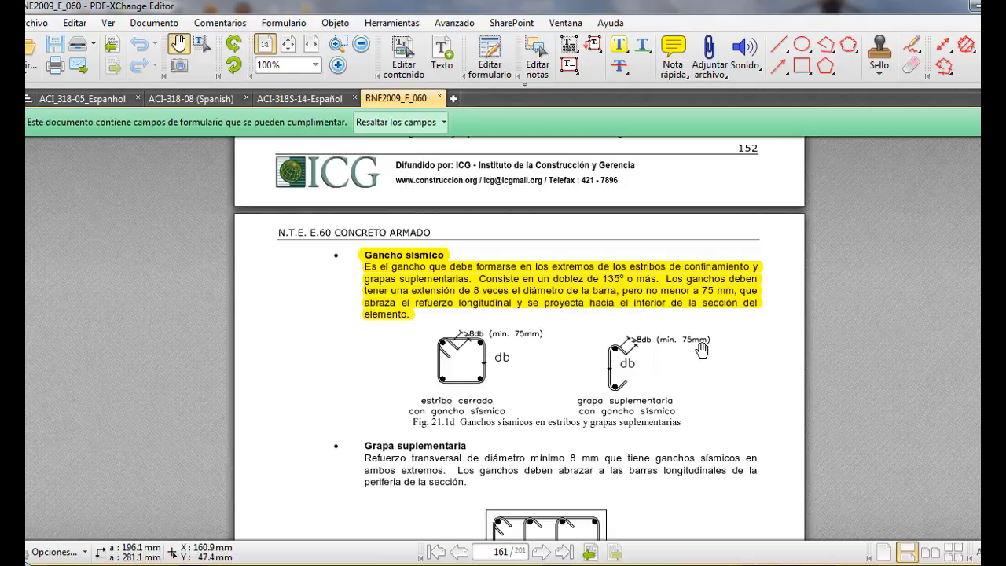
{"action": "scroll", "coordinate": [682, 356], "scroll_direction": "down", "scroll_amount": 4}
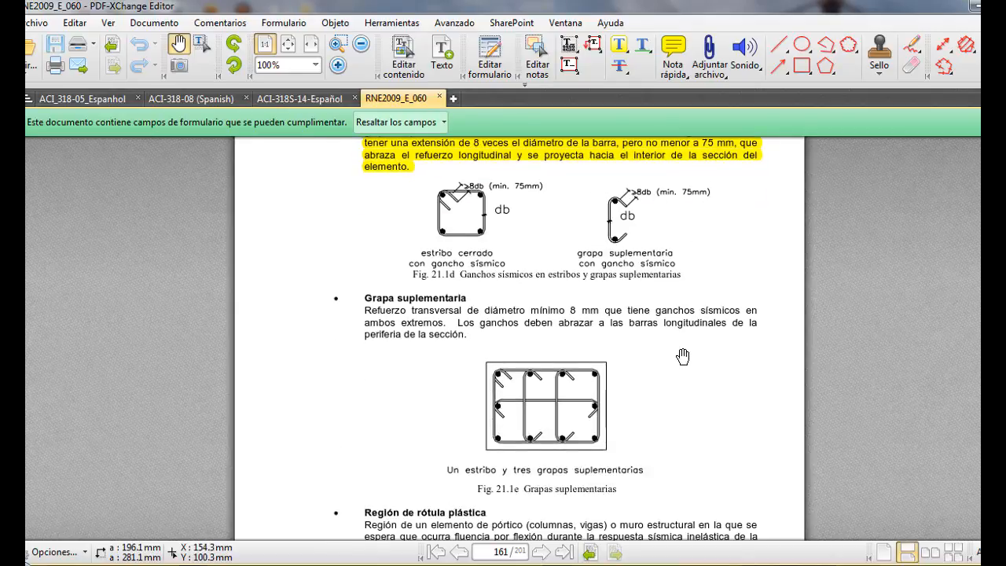
{"action": "scroll", "coordinate": [561, 286], "scroll_direction": "up", "scroll_amount": 3}
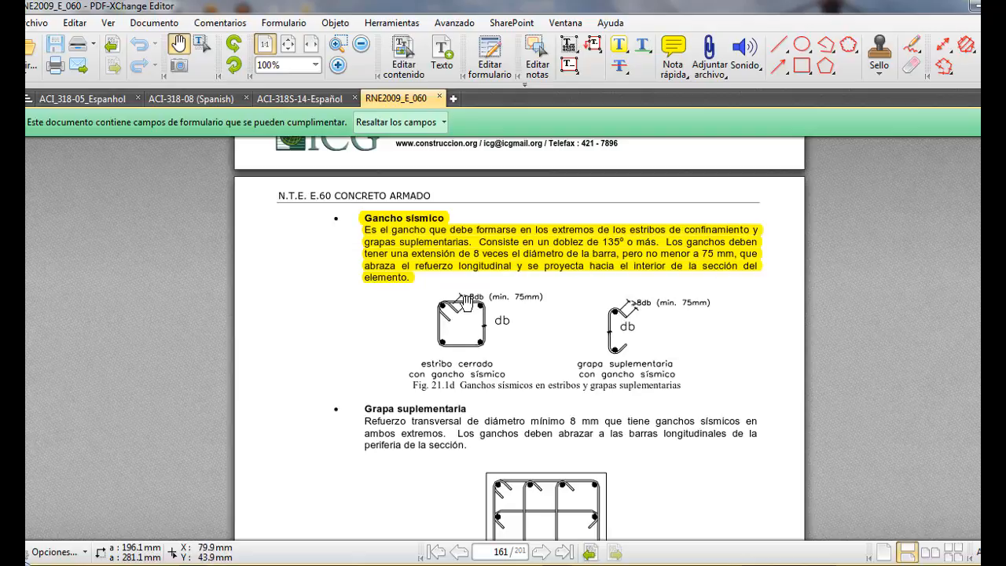
Step: Compare the stirrup hook extension details in ACI 318-05, ACI 318-08 and ACI 318S-14 with the stirrup calculator's 135° bend diagram
{"action": "left_click", "coordinate": [75, 99]}
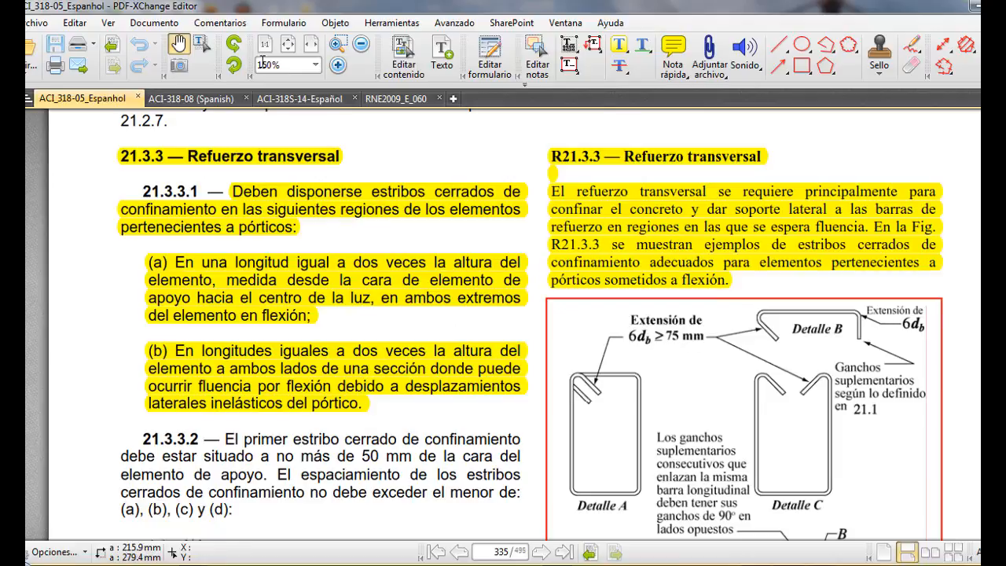
{"action": "left_click", "coordinate": [191, 99]}
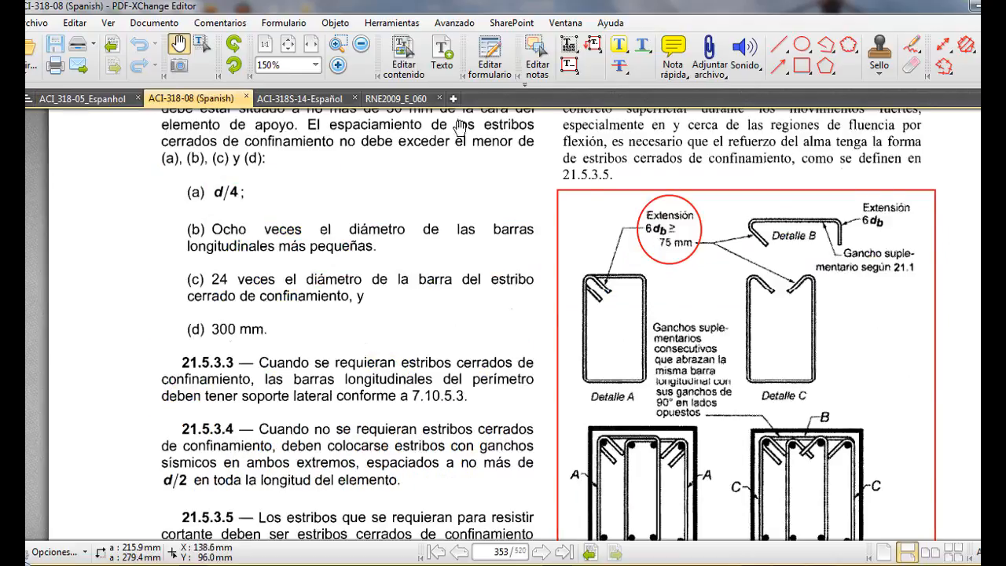
{"action": "left_click", "coordinate": [299, 99]}
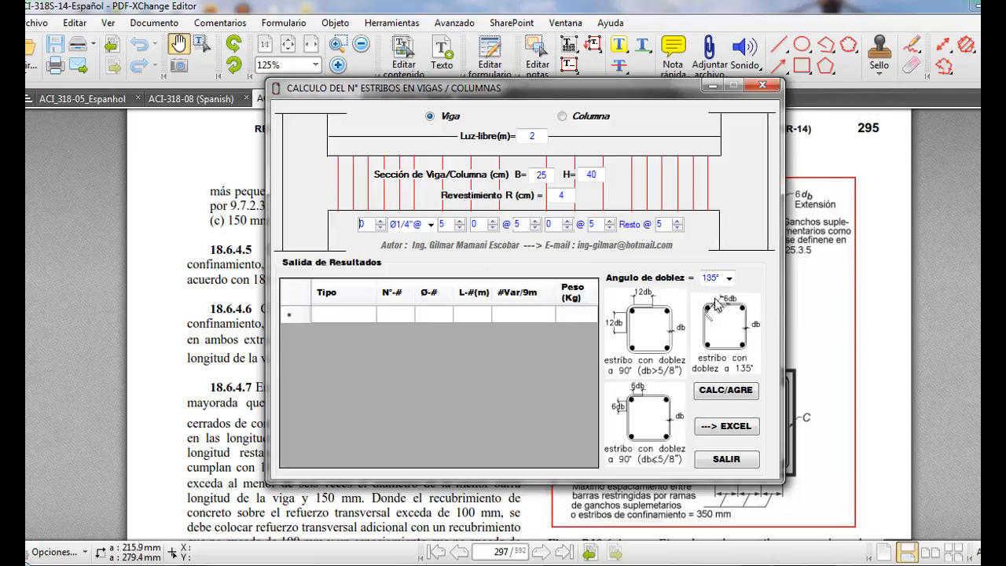
{"action": "left_click", "coordinate": [748, 278]}
Step: Sketch a blue stirrup rectangle over the empty results grid, mark its width with "B-2R-", and undo the stray red stroke
{"action": "mouse_move", "coordinate": [408, 311]}
{"action": "left_mouse_down"}
{"action": "mouse_move", "coordinate": [482, 416]}
{"action": "mouse_move", "coordinate": [475, 440]}
{"action": "left_mouse_up"}
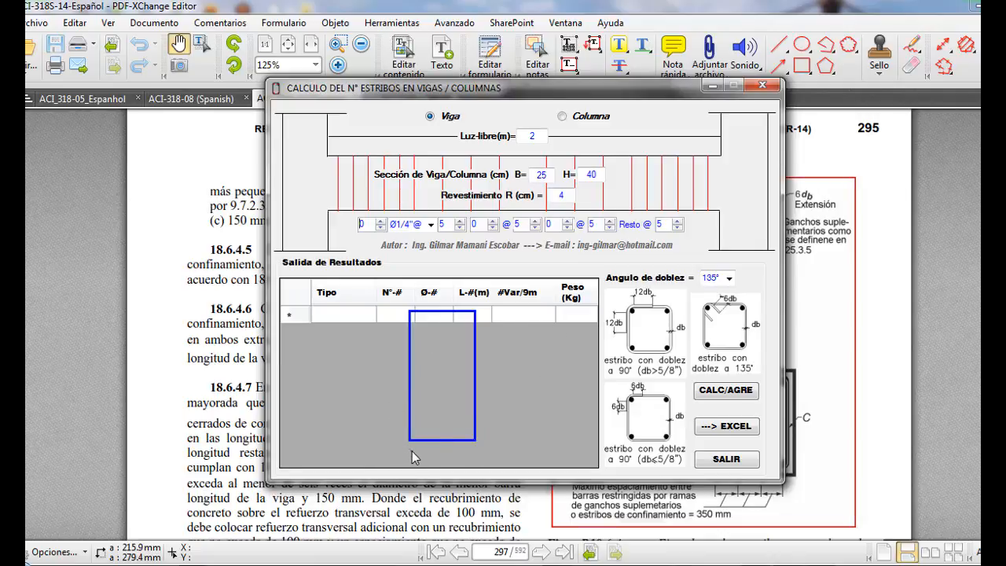
{"action": "mouse_move", "coordinate": [408, 449]}
{"action": "left_mouse_down"}
{"action": "mouse_move", "coordinate": [409, 462]}
{"action": "mouse_move", "coordinate": [477, 466]}
{"action": "left_mouse_up"}
{"action": "mouse_move", "coordinate": [494, 423]}
{"action": "left_mouse_down"}
{"action": "mouse_move", "coordinate": [507, 449]}
{"action": "mouse_move", "coordinate": [495, 442]}
{"action": "mouse_move", "coordinate": [538, 413]}
{"action": "mouse_move", "coordinate": [534, 439]}
{"action": "mouse_move", "coordinate": [582, 421]}
{"action": "left_mouse_up"}
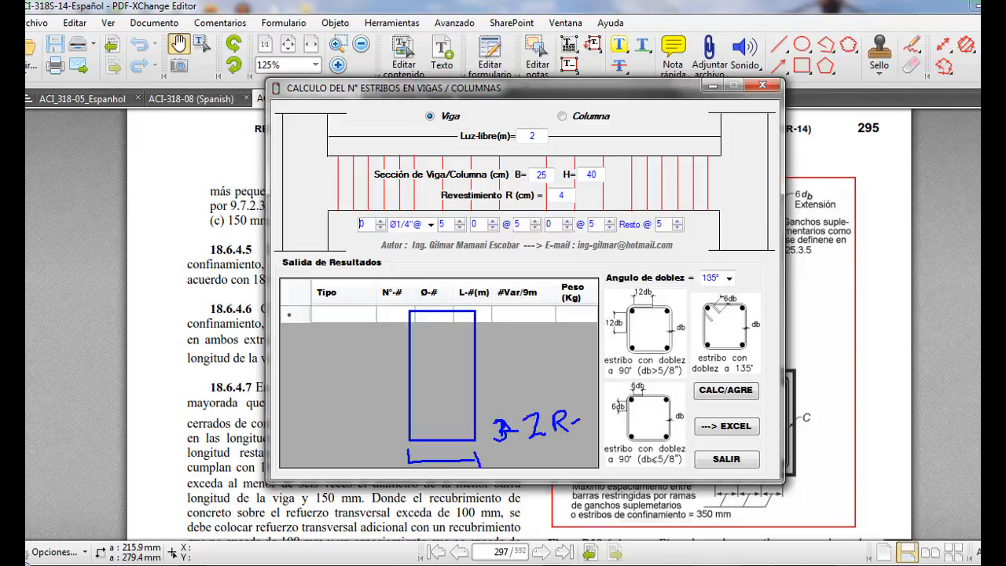
{"action": "left_click_drag", "start_coordinate": [408, 312], "coordinate": [450, 358]}
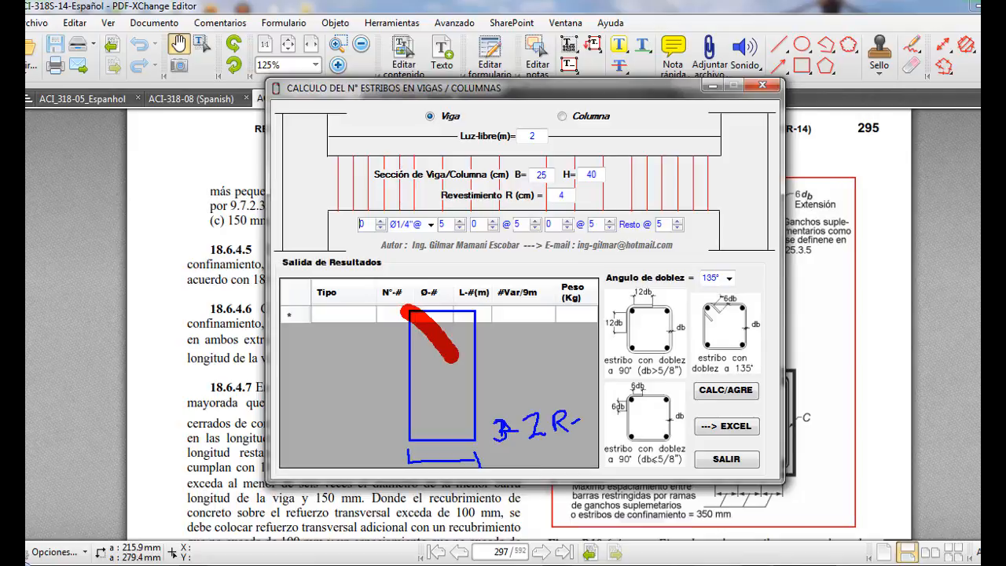
{"action": "key", "text": "ctrl+z"}
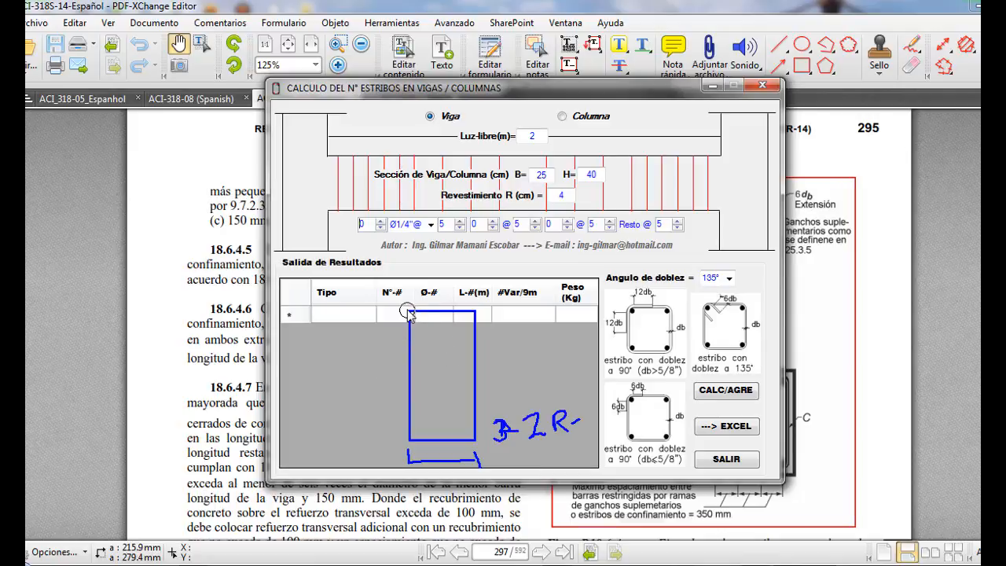
Step: Outline the stirrup bar and surrounding beam section in red, and draw a blue arrow from the cover gap to the Revestimiento value
{"action": "mouse_move", "coordinate": [407, 310]}
{"action": "left_mouse_down"}
{"action": "mouse_move", "coordinate": [462, 376]}
{"action": "mouse_move", "coordinate": [476, 440]}
{"action": "left_mouse_up"}
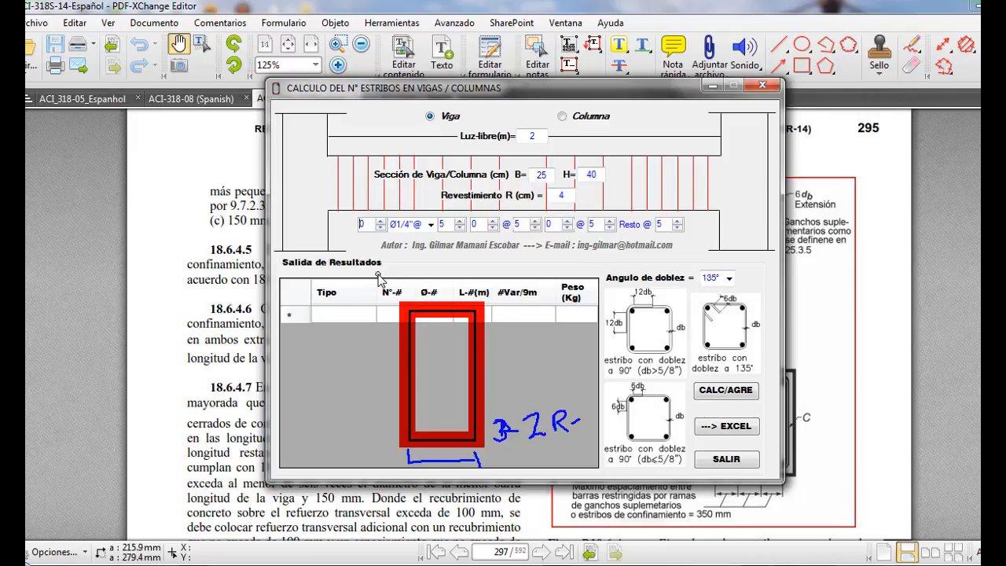
{"action": "left_click_drag", "start_coordinate": [378, 275], "coordinate": [504, 473]}
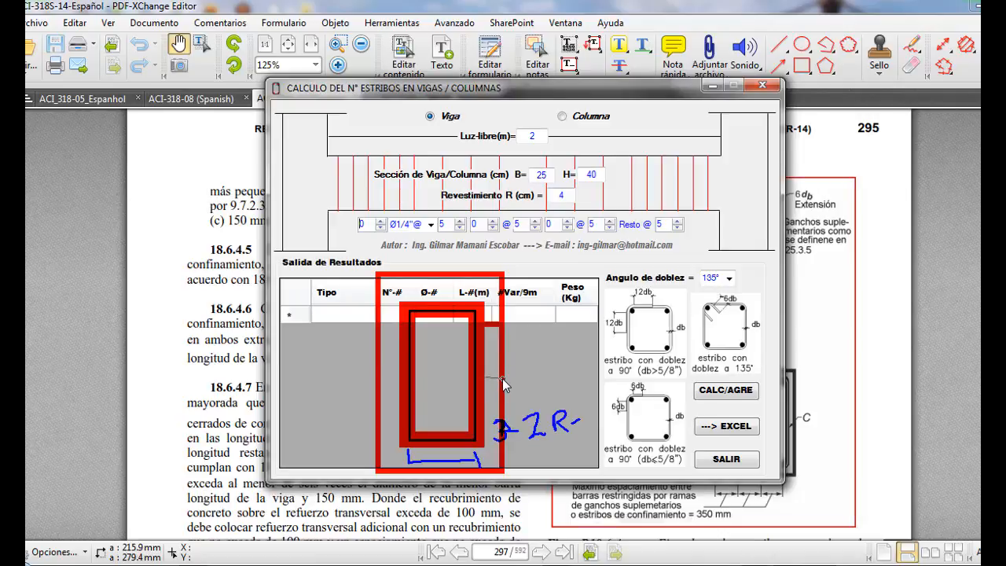
{"action": "left_click_drag", "start_coordinate": [502, 376], "coordinate": [486, 378]}
{"action": "left_click_drag", "start_coordinate": [486, 377], "coordinate": [573, 203]}
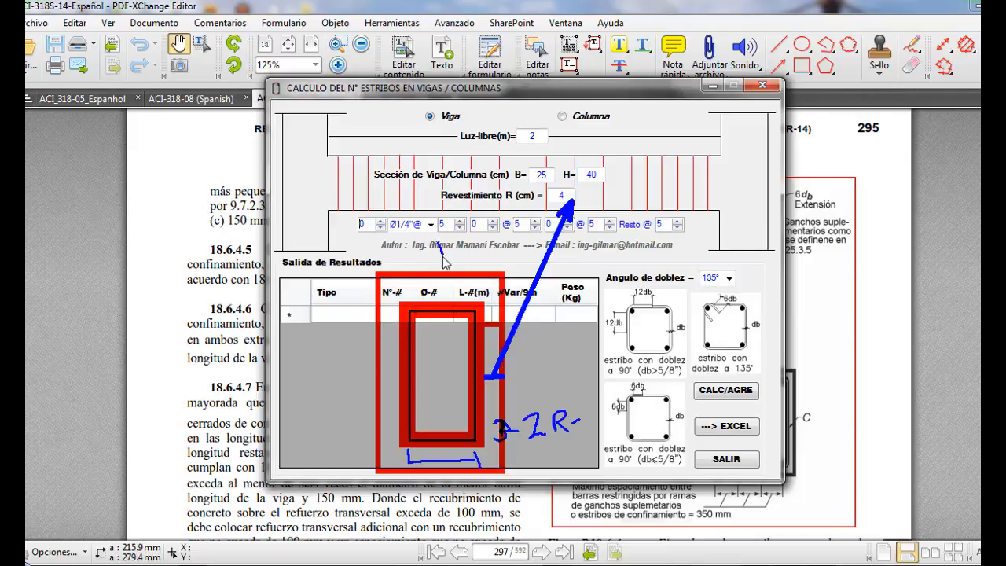
Step: Handwrite the stirrup width formula B-2R-d/2-d/2 and its simplified form B-2R-d, and clear all the screen annotations
{"action": "mouse_move", "coordinate": [442, 255]}
{"action": "left_mouse_down"}
{"action": "mouse_move", "coordinate": [450, 244]}
{"action": "mouse_move", "coordinate": [434, 260]}
{"action": "mouse_move", "coordinate": [473, 238]}
{"action": "mouse_move", "coordinate": [510, 236]}
{"action": "mouse_move", "coordinate": [548, 206]}
{"action": "left_mouse_up"}
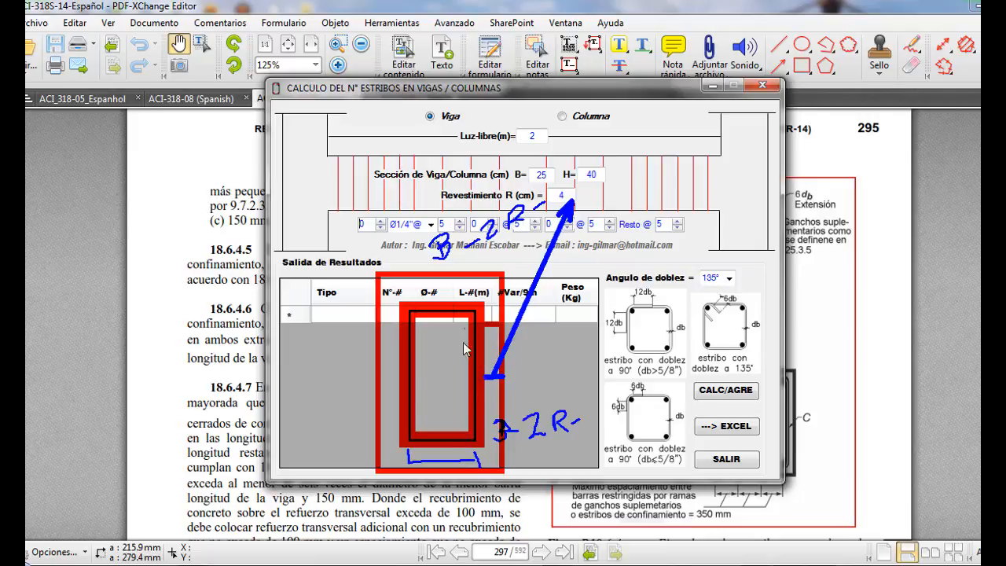
{"action": "mouse_move", "coordinate": [552, 185]}
{"action": "left_mouse_down"}
{"action": "mouse_move", "coordinate": [621, 196]}
{"action": "mouse_move", "coordinate": [610, 162]}
{"action": "mouse_move", "coordinate": [646, 145]}
{"action": "mouse_move", "coordinate": [648, 174]}
{"action": "mouse_move", "coordinate": [660, 170]}
{"action": "left_mouse_up"}
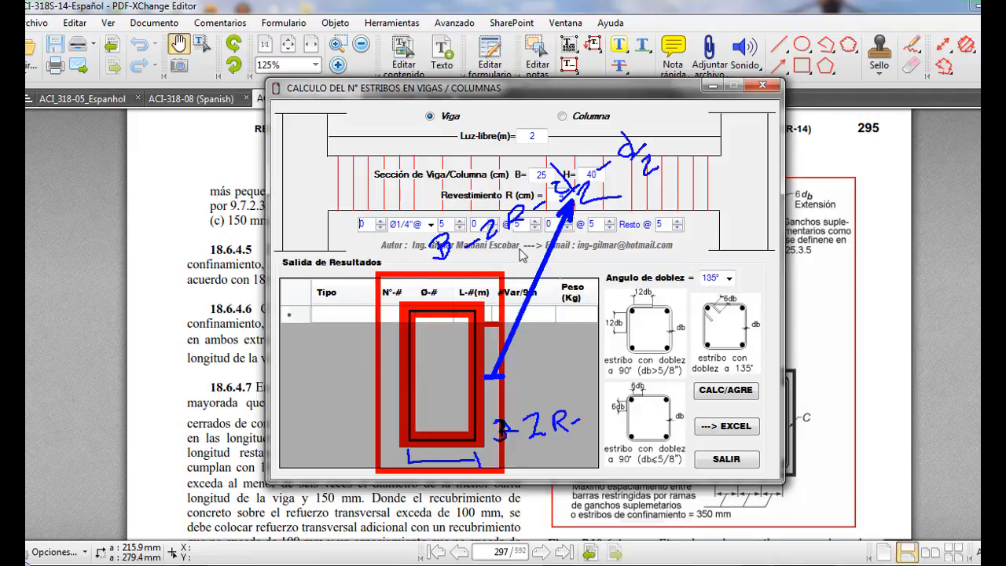
{"action": "mouse_move", "coordinate": [592, 241]}
{"action": "left_mouse_down"}
{"action": "mouse_move", "coordinate": [603, 262]}
{"action": "mouse_move", "coordinate": [606, 242]}
{"action": "mouse_move", "coordinate": [610, 261]}
{"action": "mouse_move", "coordinate": [592, 280]}
{"action": "left_mouse_up"}
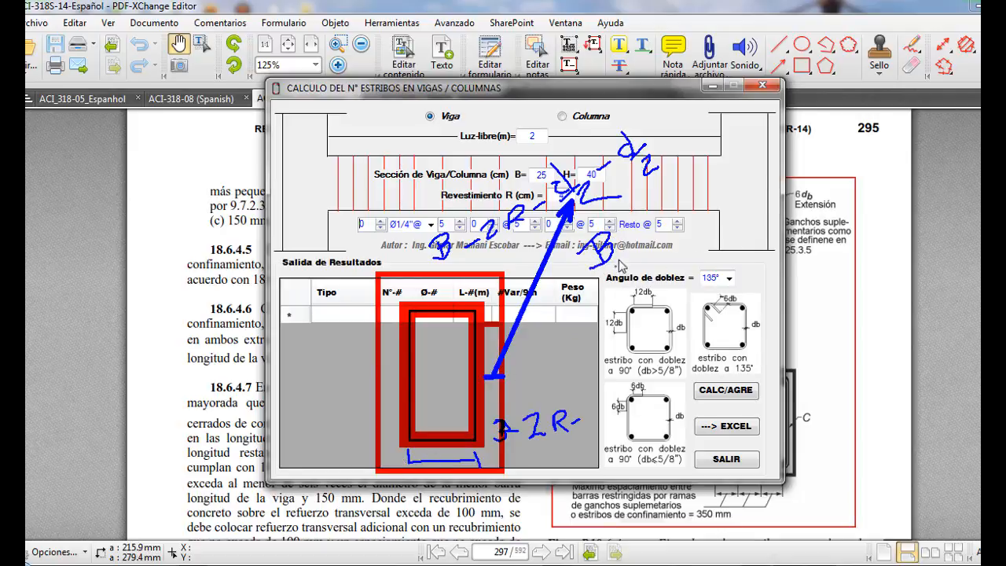
{"action": "mouse_move", "coordinate": [625, 241]}
{"action": "left_mouse_down"}
{"action": "mouse_move", "coordinate": [674, 223]}
{"action": "mouse_move", "coordinate": [688, 204]}
{"action": "mouse_move", "coordinate": [702, 199]}
{"action": "mouse_move", "coordinate": [709, 210]}
{"action": "mouse_move", "coordinate": [744, 179]}
{"action": "mouse_move", "coordinate": [730, 155]}
{"action": "mouse_move", "coordinate": [750, 192]}
{"action": "left_mouse_up"}
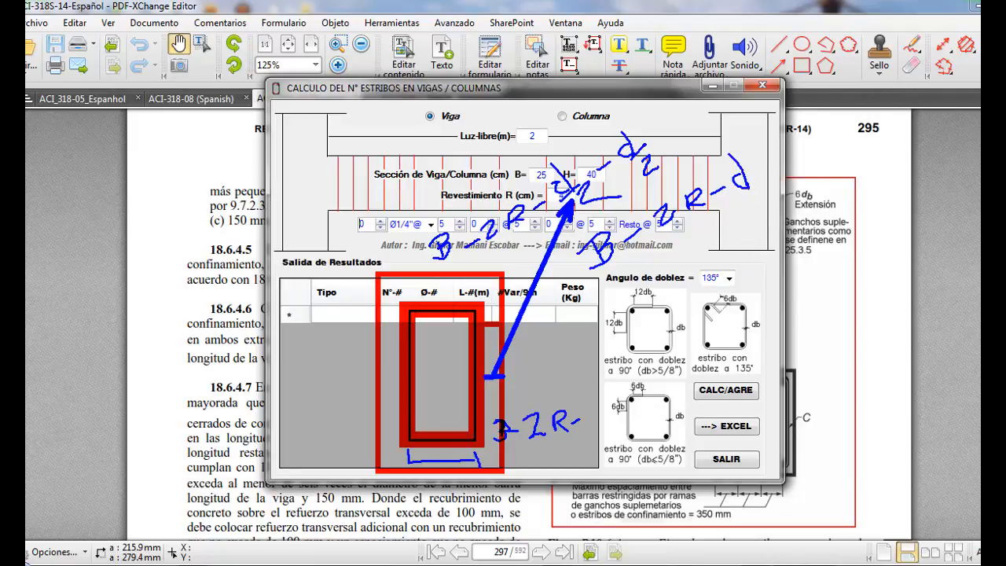
{"action": "mouse_move", "coordinate": [734, 198]}
{"action": "left_mouse_down"}
{"action": "mouse_move", "coordinate": [763, 186]}
{"action": "mouse_move", "coordinate": [752, 218]}
{"action": "left_mouse_up"}
{"action": "key", "text": "Escape"}
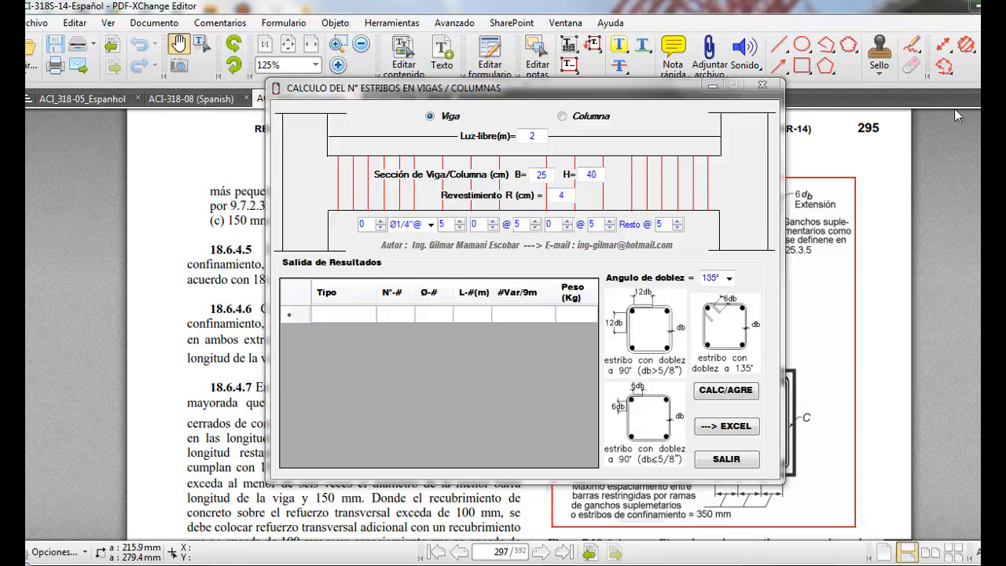
Step: Recheck the hook extension figures in ACI 318-05 and RNE2009_E_060, and return to the stirrup calculator with the PDF viewer minimized
{"action": "left_click", "coordinate": [68, 100]}
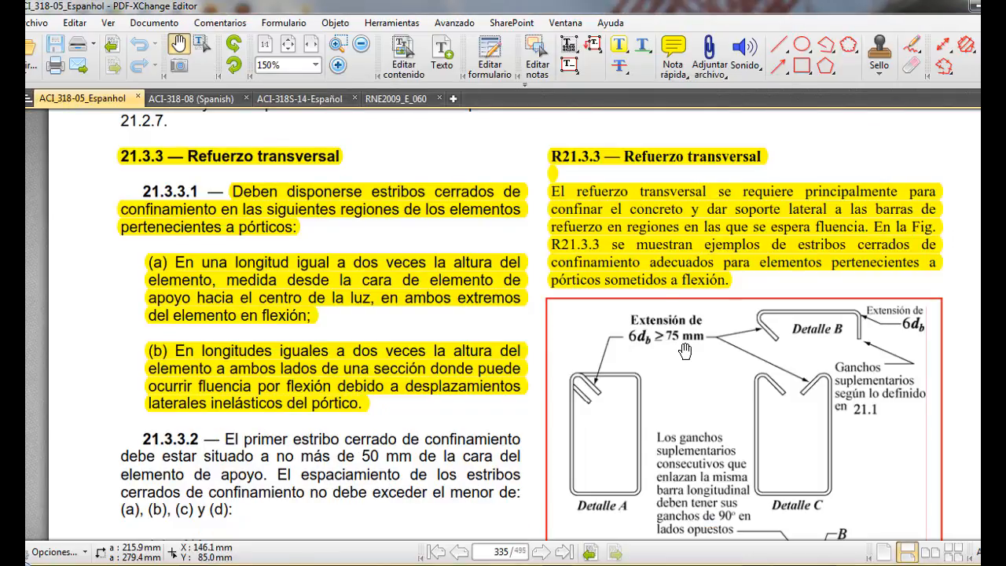
{"action": "left_click", "coordinate": [393, 100]}
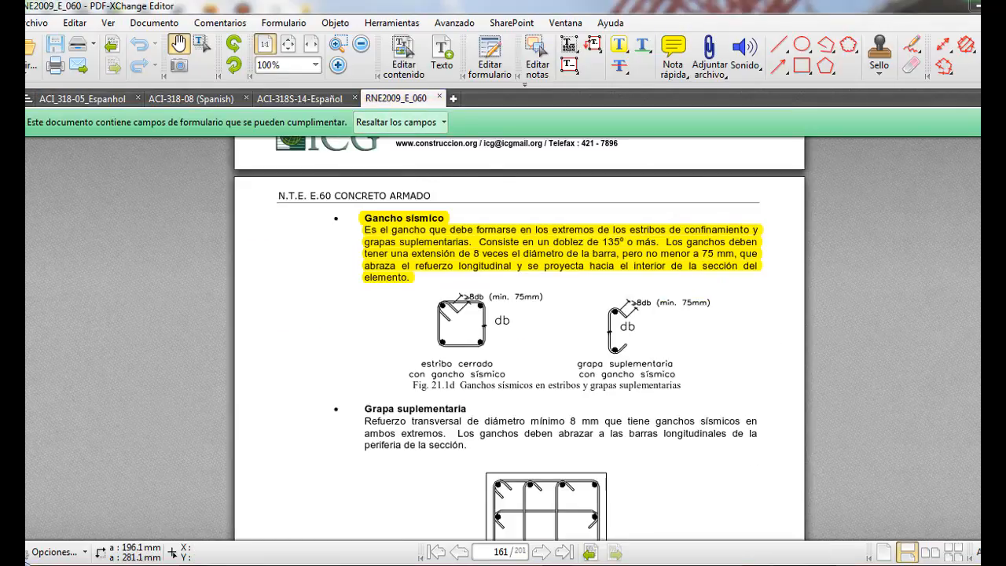
{"action": "key", "text": "alt+Tab"}
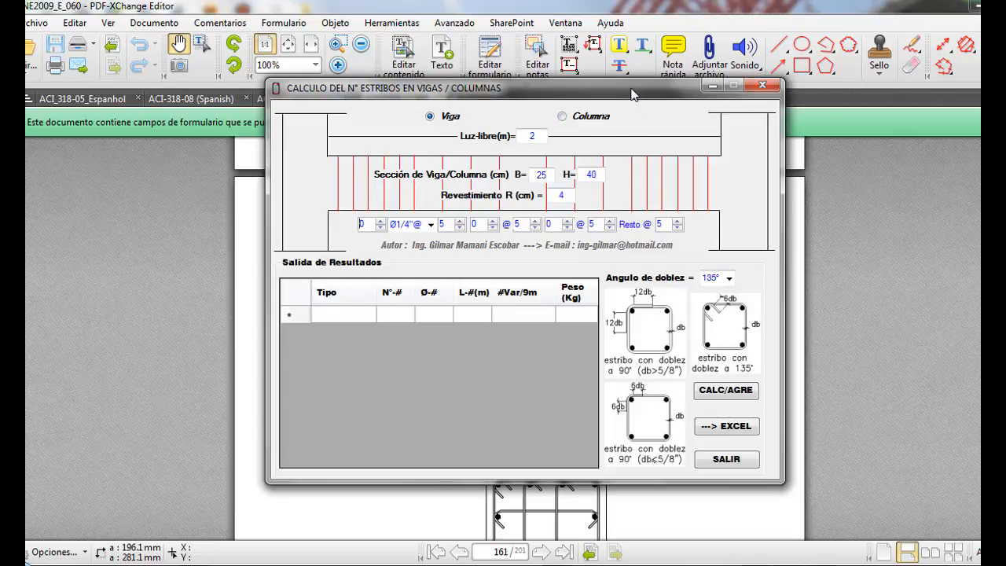
{"action": "left_click", "coordinate": [976, 7]}
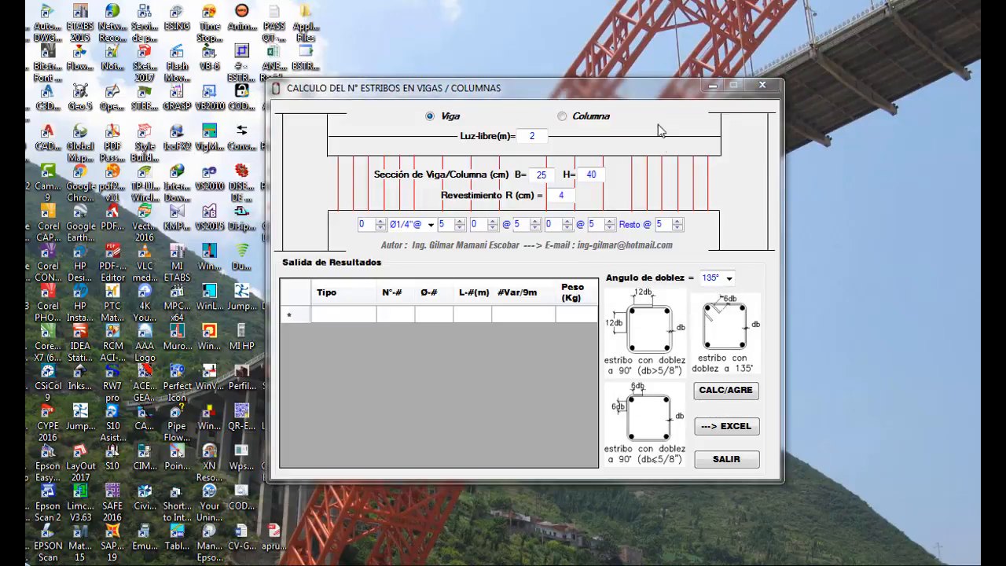
Step: Review the stirrup calculator's bar diameter and bend angle options, keeping the bend angle at 135°
{"action": "left_click", "coordinate": [431, 224]}
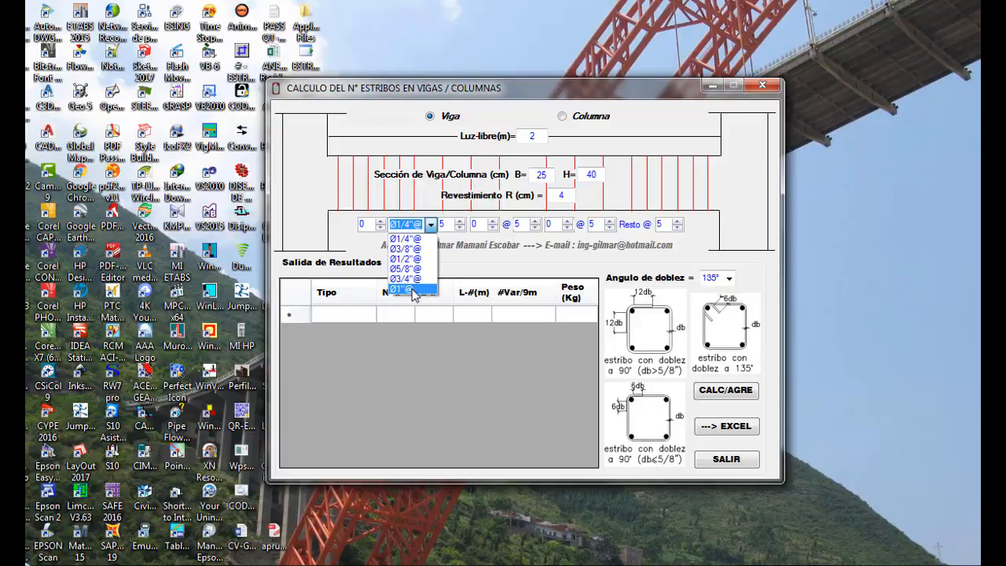
{"action": "left_click", "coordinate": [522, 84]}
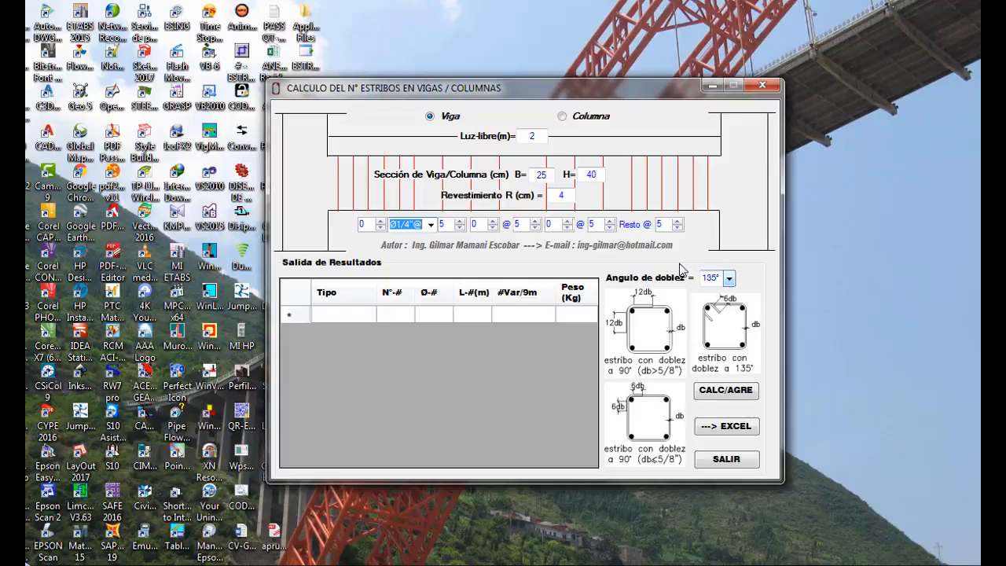
{"action": "left_click", "coordinate": [729, 278]}
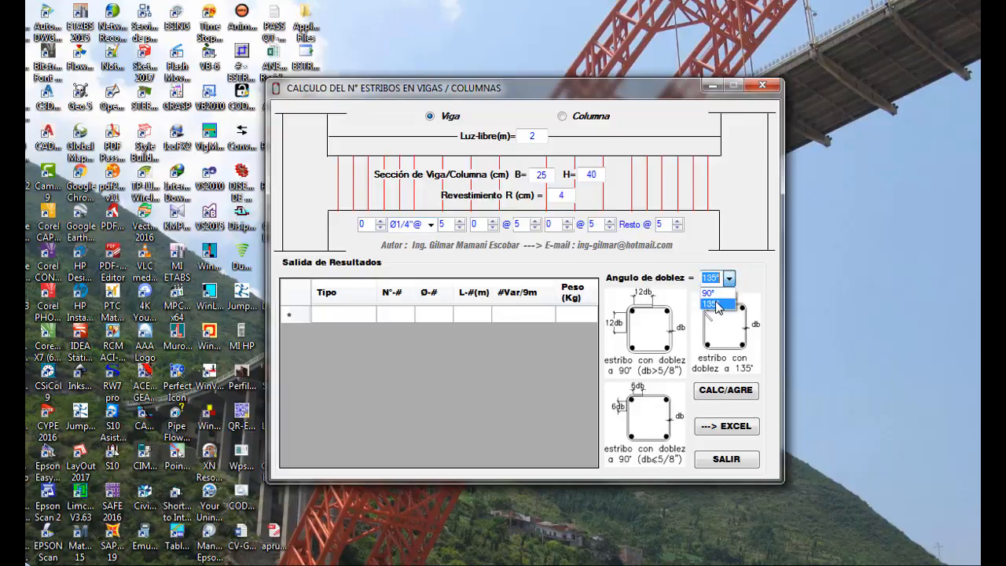
{"action": "left_click", "coordinate": [717, 304]}
{"action": "left_click", "coordinate": [730, 280]}
{"action": "left_click", "coordinate": [730, 305]}
{"action": "left_click", "coordinate": [721, 281]}
Step: Switch to the ESTRUCTURAS-CONSTRUCCION drawing in AutoCAD and examine the EJE-A beam's clear span between axes 1 and 2
{"action": "left_click", "coordinate": [557, 564]}
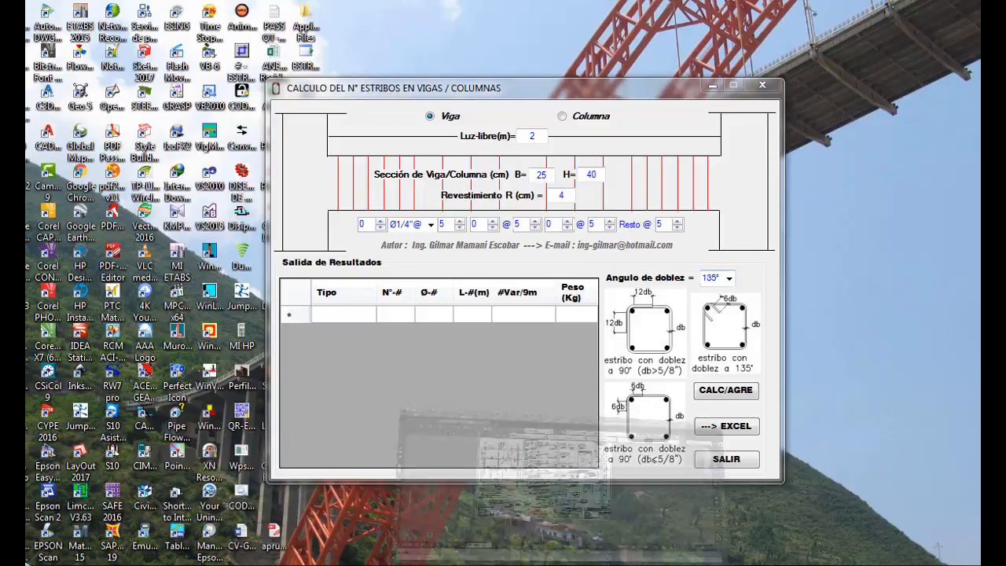
{"action": "scroll", "coordinate": [496, 366], "scroll_direction": "down", "scroll_amount": 2}
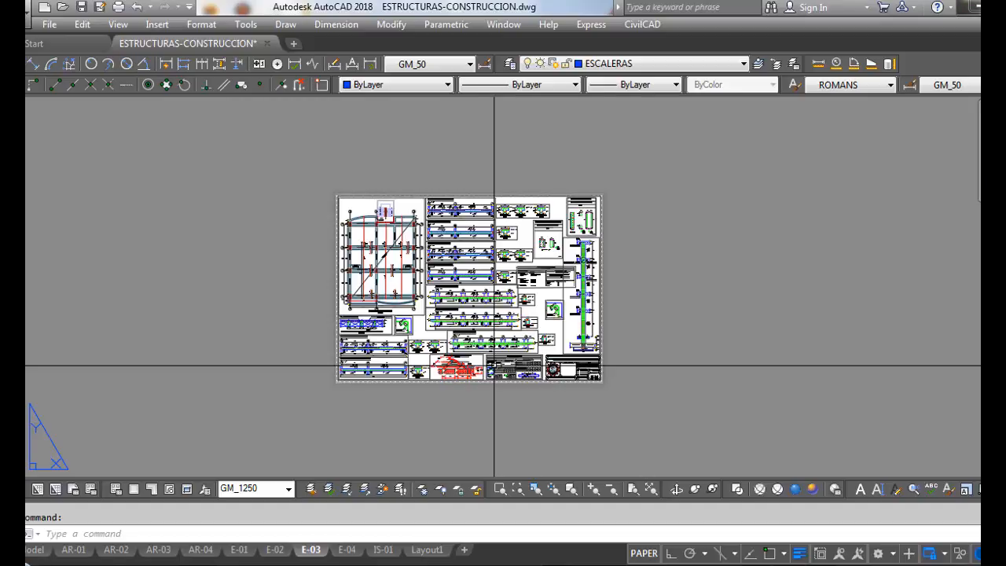
{"action": "scroll", "coordinate": [467, 284], "scroll_direction": "up", "scroll_amount": 4}
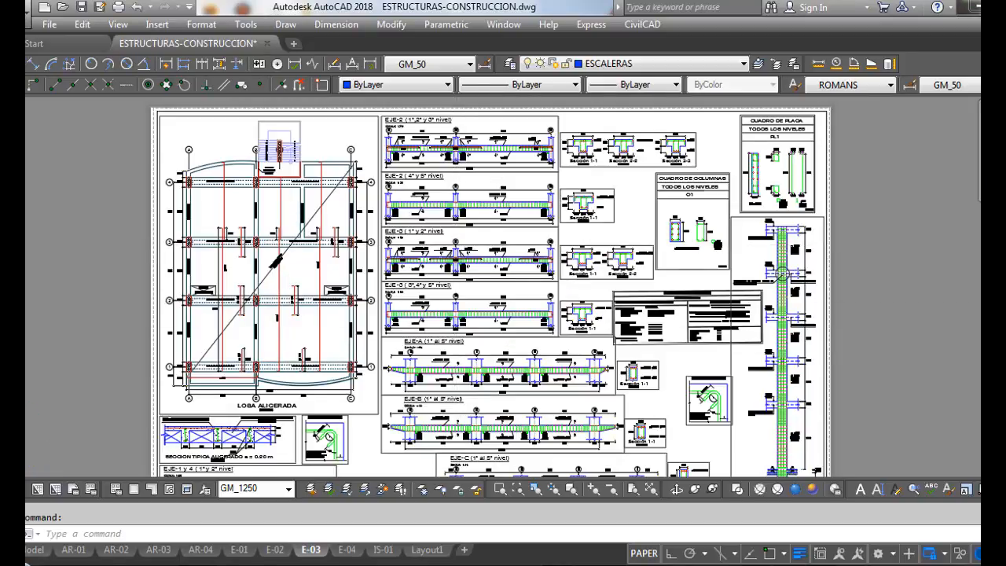
{"action": "scroll", "coordinate": [424, 358], "scroll_direction": "down", "scroll_amount": 4}
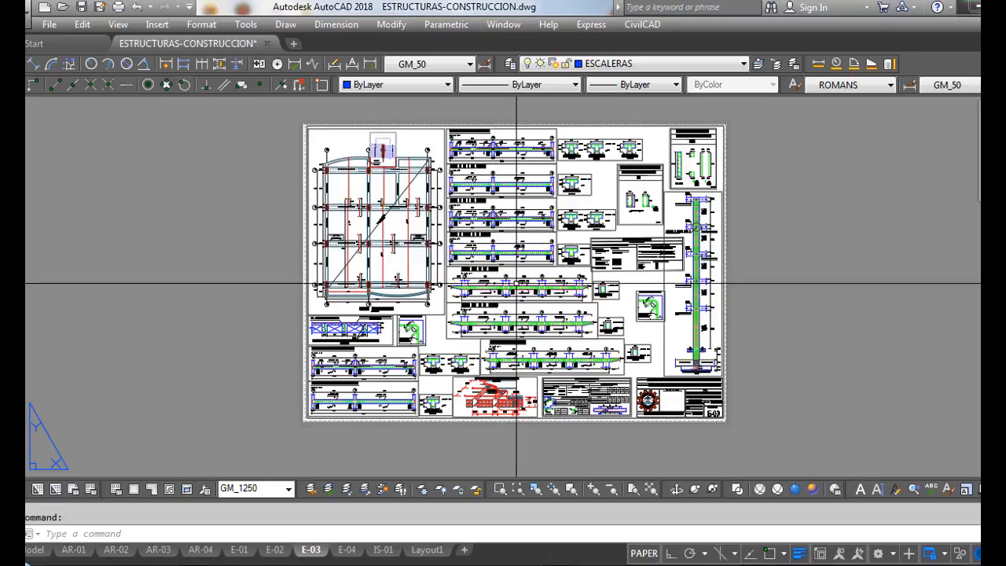
{"action": "scroll", "coordinate": [515, 315], "scroll_direction": "up", "scroll_amount": 4}
{"action": "scroll", "coordinate": [456, 281], "scroll_direction": "up", "scroll_amount": 4}
{"action": "scroll", "coordinate": [322, 287], "scroll_direction": "up", "scroll_amount": 2}
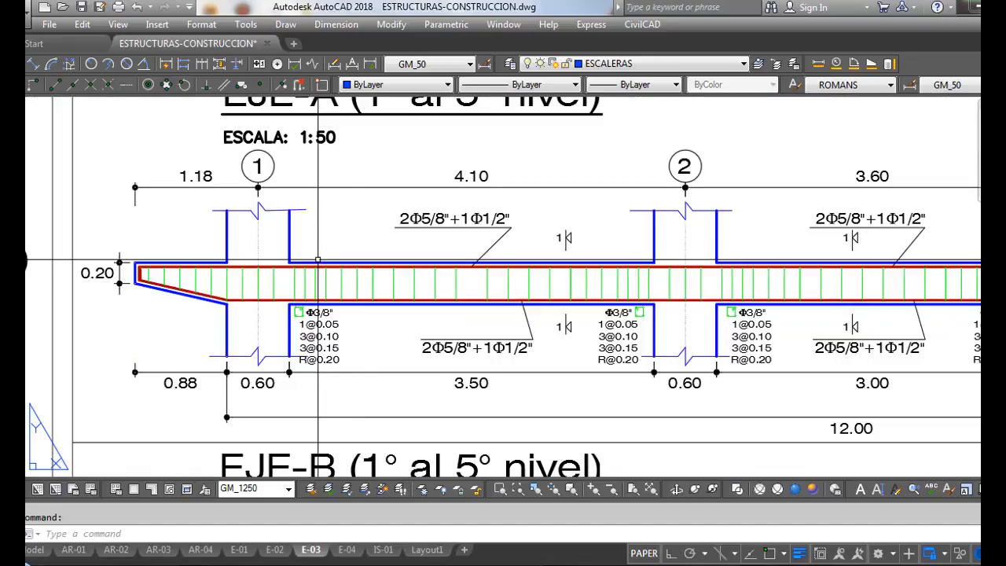
{"action": "scroll", "coordinate": [330, 281], "scroll_direction": "down", "scroll_amount": 2}
{"action": "scroll", "coordinate": [408, 245], "scroll_direction": "up", "scroll_amount": 2}
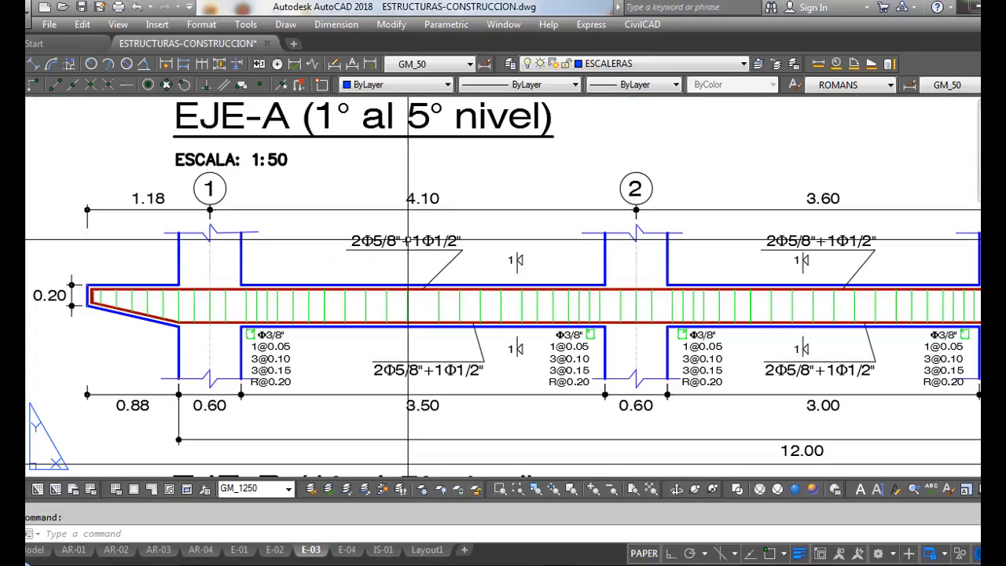
{"action": "scroll", "coordinate": [417, 251], "scroll_direction": "up", "scroll_amount": 2}
{"action": "scroll", "coordinate": [428, 345], "scroll_direction": "down", "scroll_amount": 2}
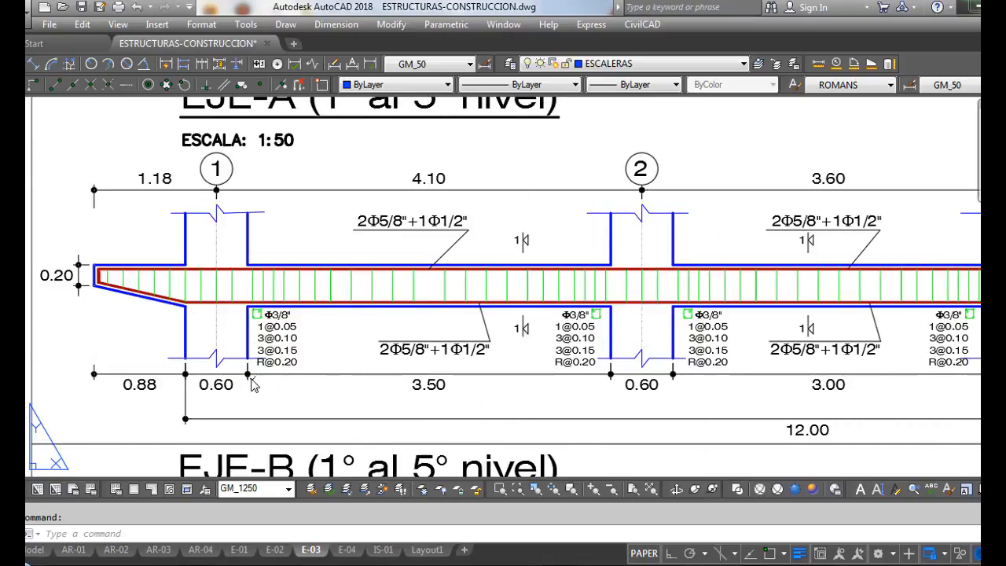
{"action": "left_click", "coordinate": [460, 386]}
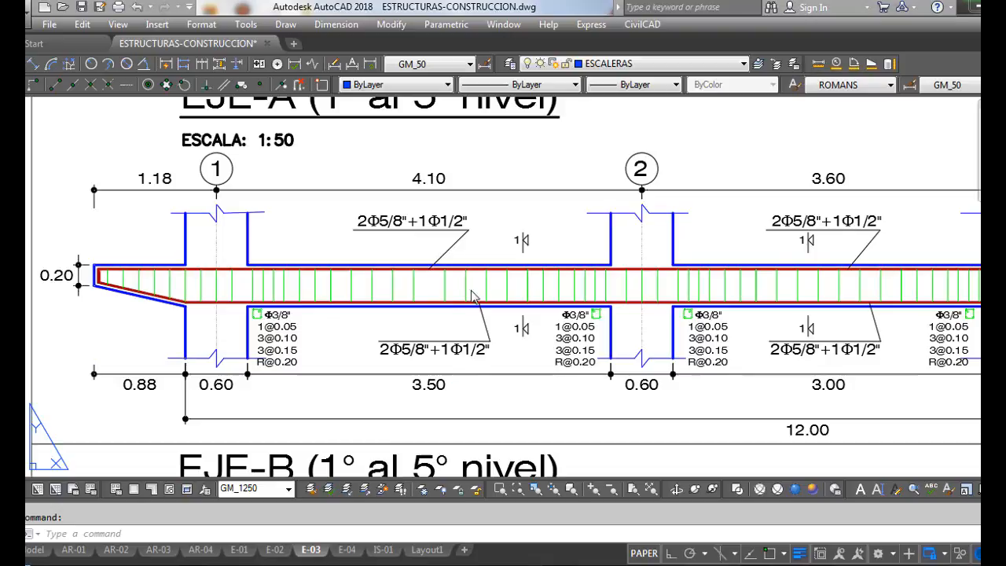
Step: Examine the width, height and reinforcement of the EJE-A beam in its Sección 1-1 detail
{"action": "scroll", "coordinate": [433, 280], "scroll_direction": "down", "scroll_amount": 5}
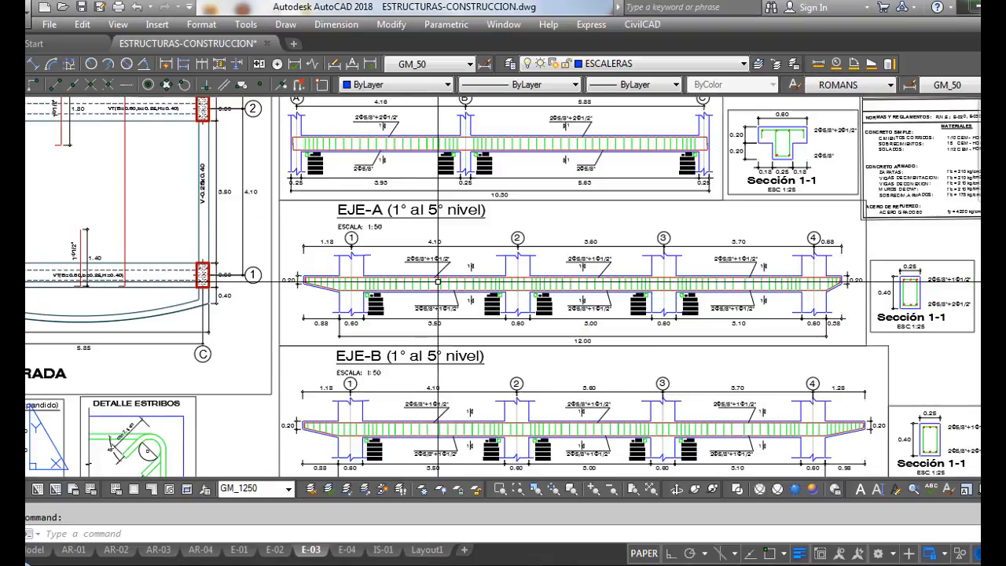
{"action": "scroll", "coordinate": [967, 284], "scroll_direction": "up", "scroll_amount": 5}
{"action": "scroll", "coordinate": [893, 323], "scroll_direction": "up", "scroll_amount": 3}
{"action": "scroll", "coordinate": [736, 262], "scroll_direction": "down", "scroll_amount": 3}
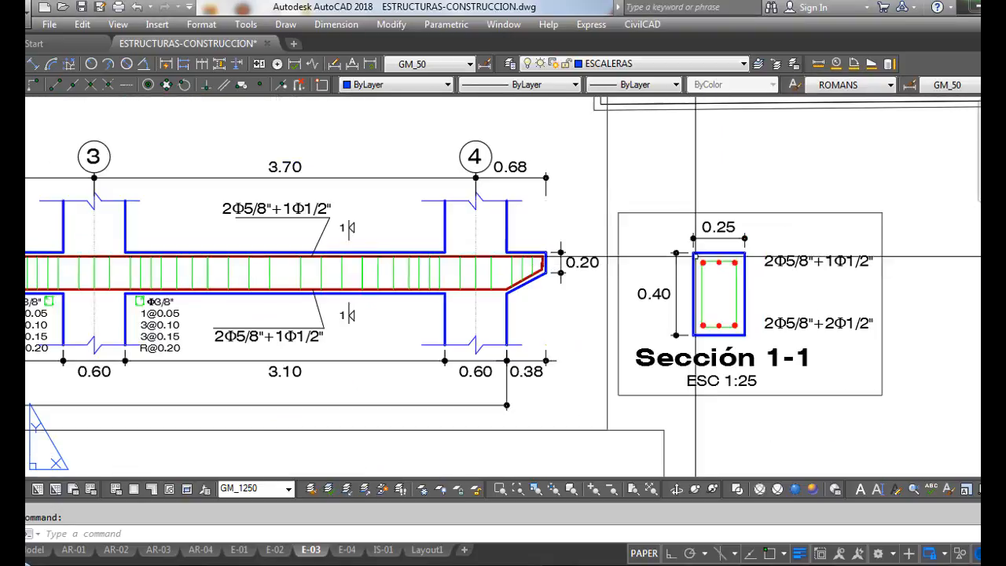
{"action": "scroll", "coordinate": [638, 327], "scroll_direction": "up", "scroll_amount": 3}
{"action": "scroll", "coordinate": [672, 334], "scroll_direction": "down", "scroll_amount": 3}
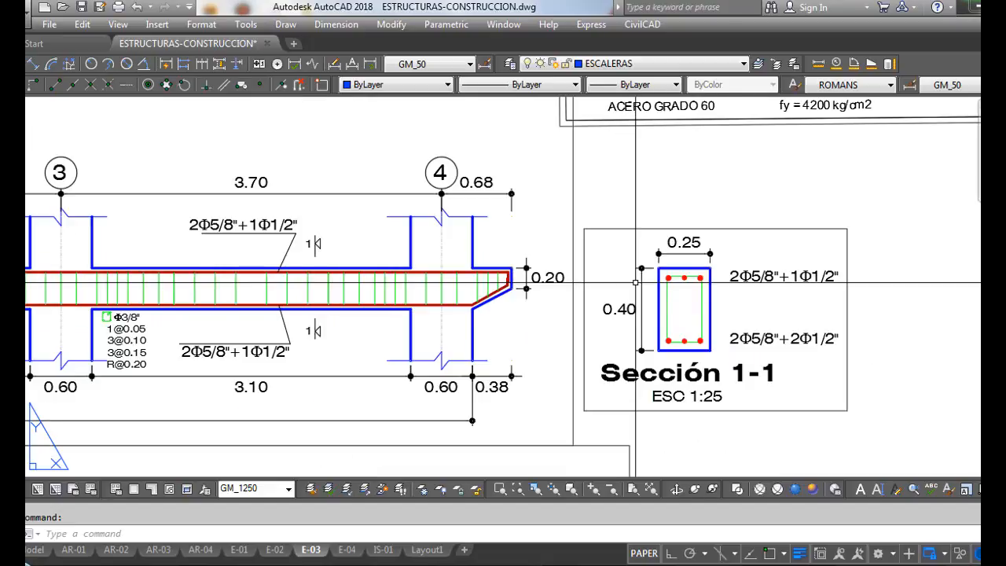
{"action": "scroll", "coordinate": [678, 338], "scroll_direction": "up", "scroll_amount": 3}
{"action": "scroll", "coordinate": [678, 338], "scroll_direction": "down", "scroll_amount": 3}
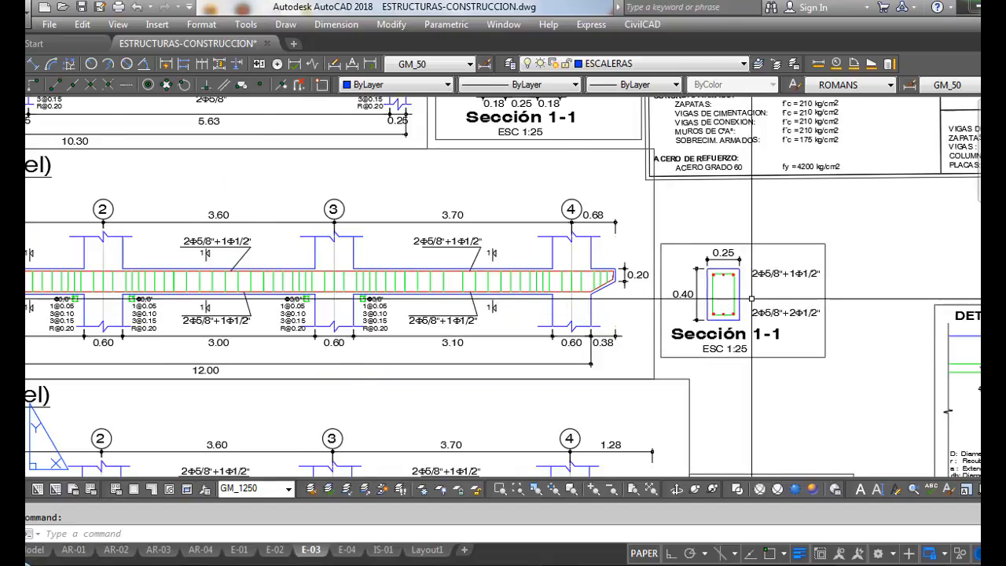
{"action": "scroll", "coordinate": [661, 291], "scroll_direction": "down", "scroll_amount": 4}
{"action": "scroll", "coordinate": [721, 293], "scroll_direction": "up", "scroll_amount": 4}
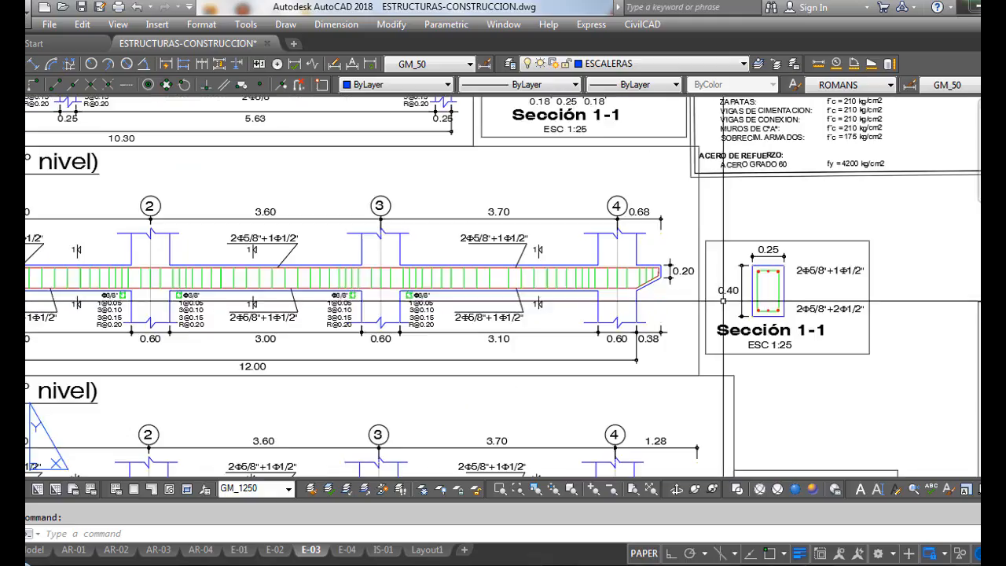
{"action": "scroll", "coordinate": [755, 289], "scroll_direction": "up", "scroll_amount": 2}
{"action": "scroll", "coordinate": [755, 288], "scroll_direction": "down", "scroll_amount": 2}
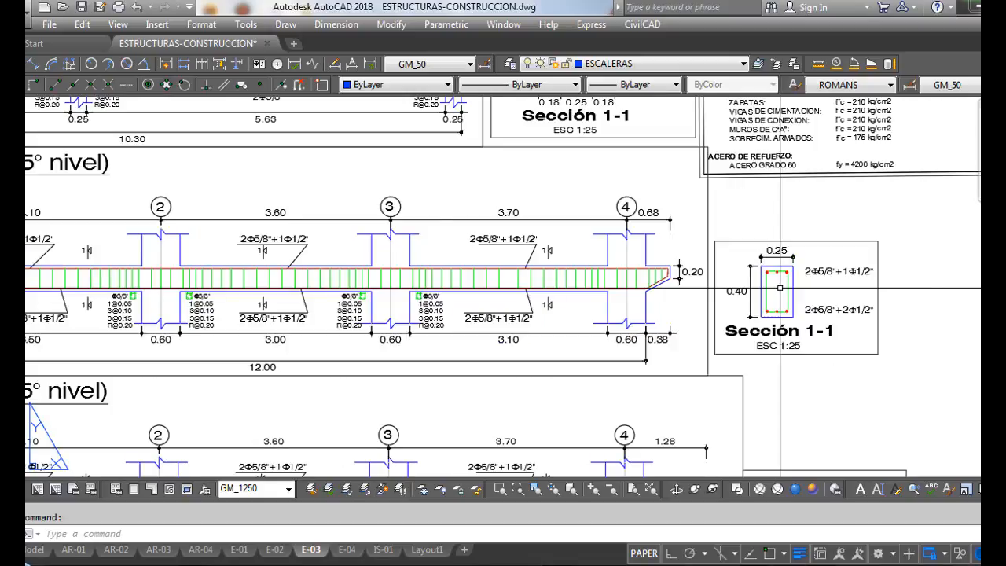
{"action": "scroll", "coordinate": [780, 289], "scroll_direction": "down", "scroll_amount": 2}
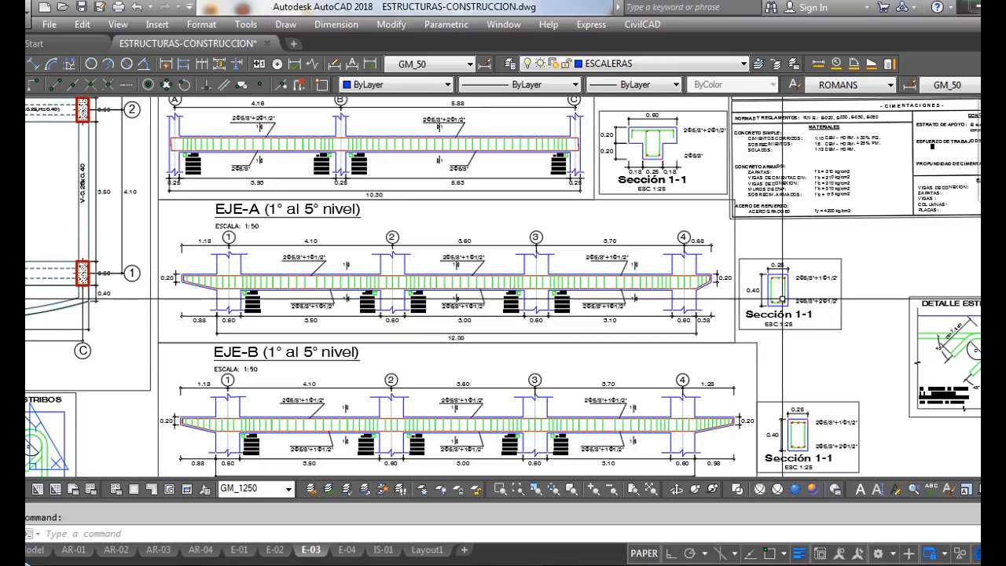
{"action": "scroll", "coordinate": [783, 299], "scroll_direction": "down", "scroll_amount": 2}
Step: Review the Φ3/8" stirrup spacing list below the EJE-A span between axes 1 and 2, marking its entries and clearing the marks
{"action": "scroll", "coordinate": [498, 308], "scroll_direction": "up", "scroll_amount": 6}
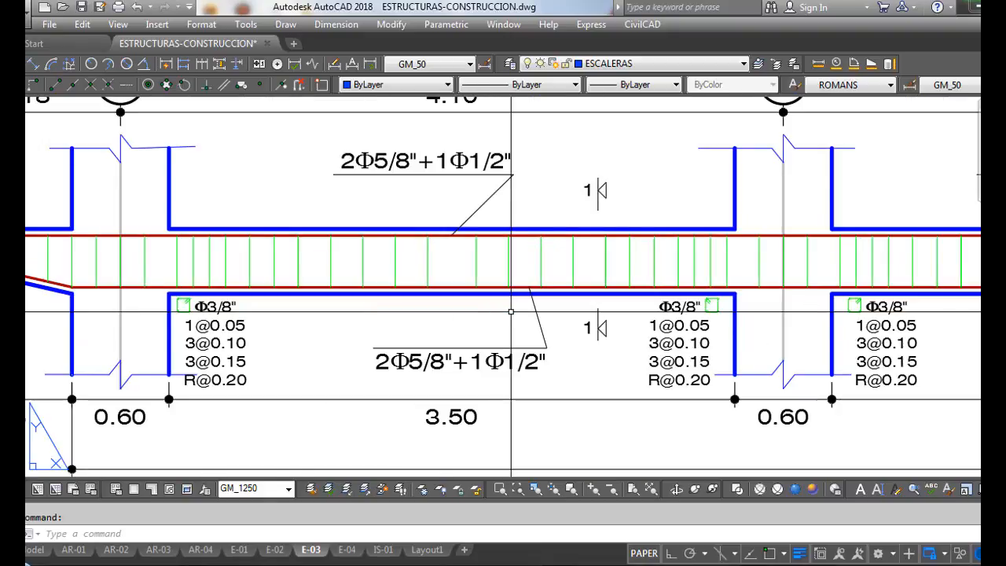
{"action": "scroll", "coordinate": [321, 345], "scroll_direction": "up", "scroll_amount": 2}
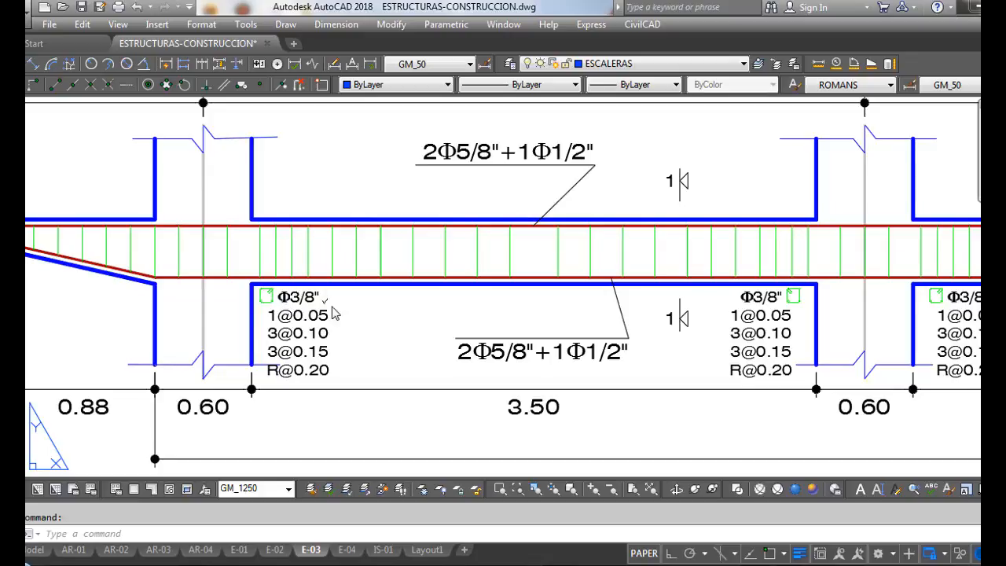
{"action": "mouse_move", "coordinate": [328, 328]}
{"action": "left_mouse_down"}
{"action": "mouse_move", "coordinate": [340, 323]}
{"action": "mouse_move", "coordinate": [336, 372]}
{"action": "left_mouse_up"}
{"action": "key", "text": "Escape"}
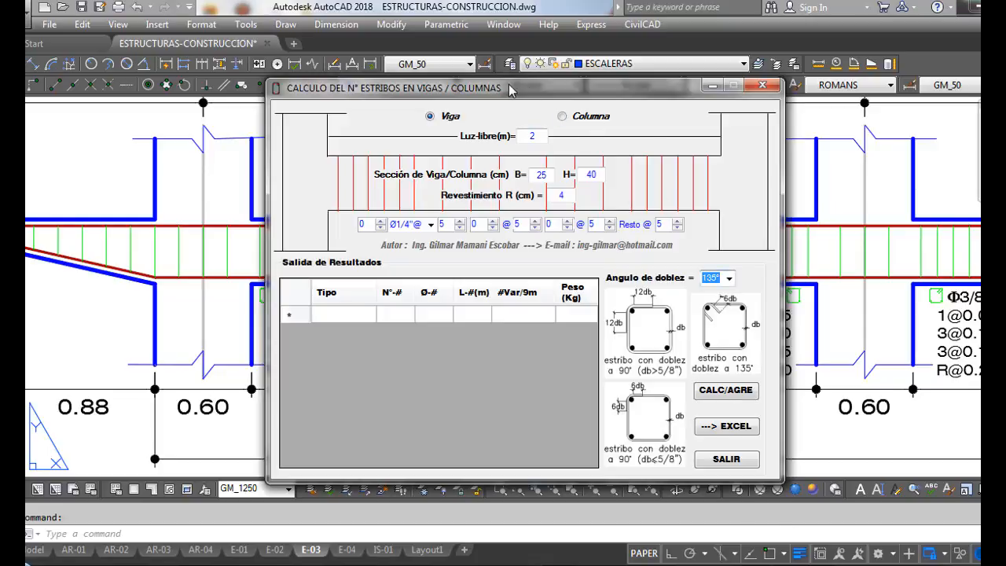
Step: Reposition the stirrup calculator over the drawing and set the beam's Luz-libre to 3.50 m
{"action": "left_click_drag", "start_coordinate": [490, 84], "coordinate": [600, 456]}
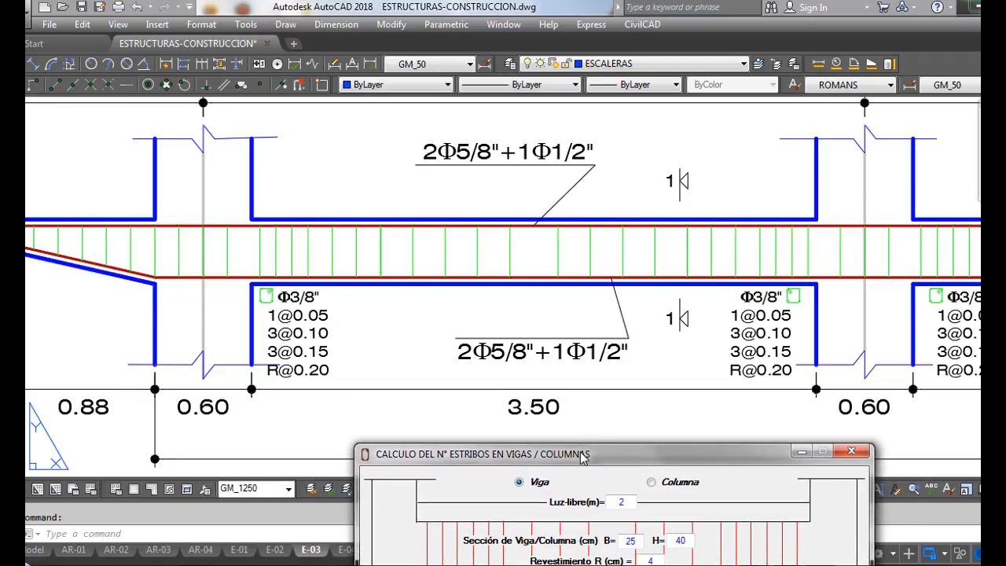
{"action": "left_click_drag", "start_coordinate": [585, 453], "coordinate": [599, 114]}
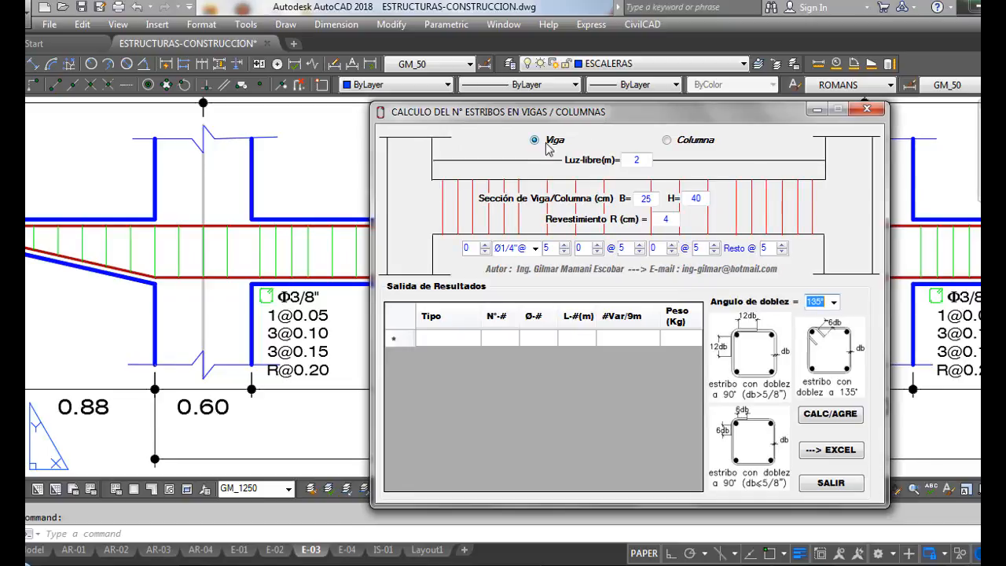
{"action": "double_click", "coordinate": [647, 160]}
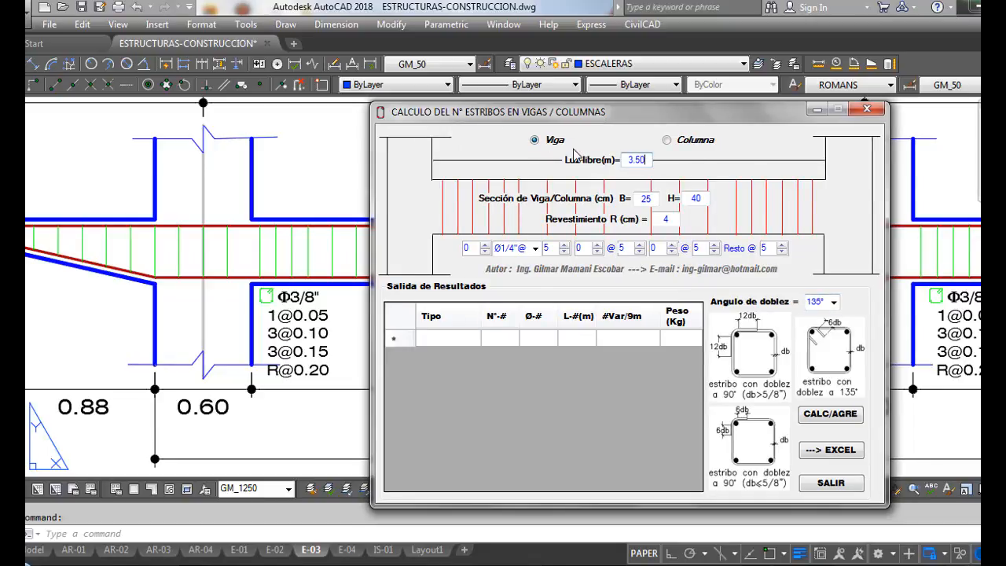
{"action": "left_click_drag", "start_coordinate": [640, 112], "coordinate": [535, 125]}
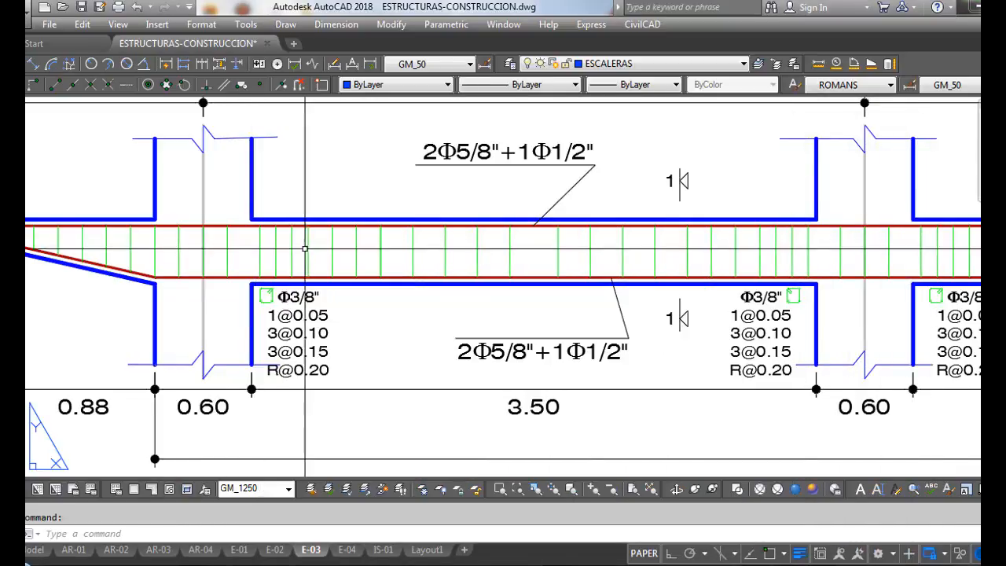
Step: Recheck the EJE-A beam's Sección 1-1 dimensions and its first span in the drawing, and return to the stirrup calculator
{"action": "scroll", "coordinate": [303, 243], "scroll_direction": "down", "scroll_amount": 8}
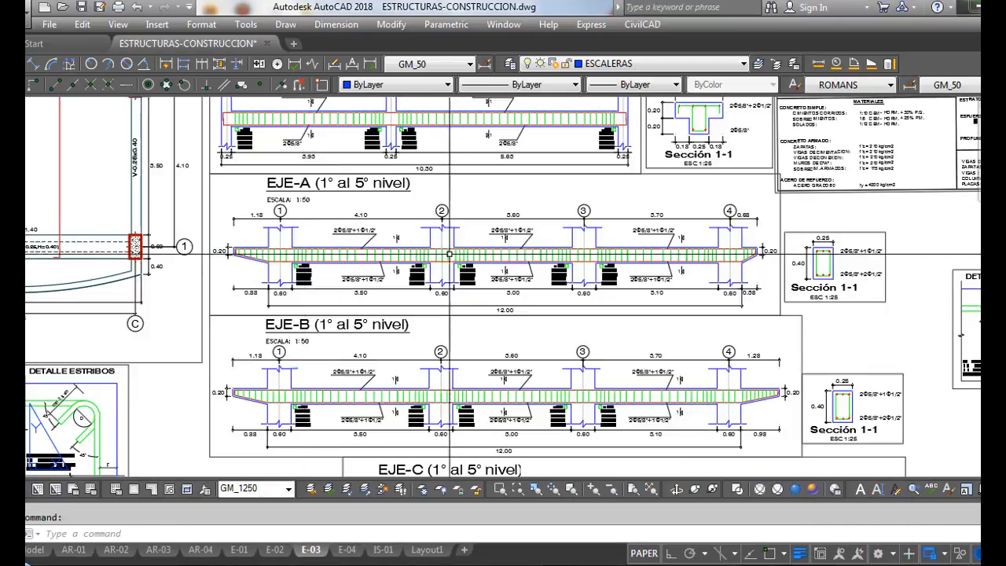
{"action": "scroll", "coordinate": [753, 282], "scroll_direction": "up", "scroll_amount": 10}
{"action": "scroll", "coordinate": [753, 281], "scroll_direction": "up", "scroll_amount": 1}
{"action": "scroll", "coordinate": [731, 256], "scroll_direction": "down", "scroll_amount": 4}
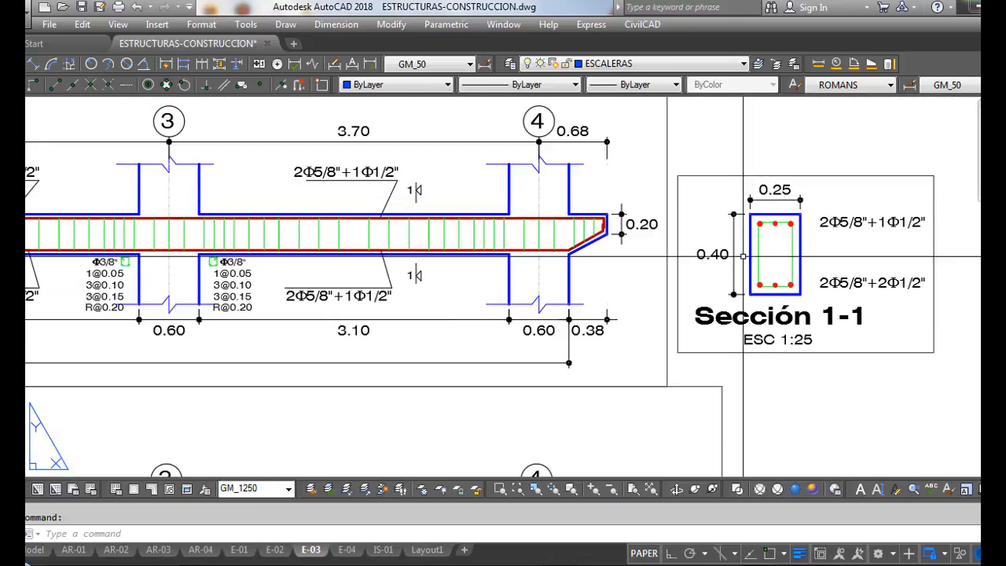
{"action": "scroll", "coordinate": [507, 289], "scroll_direction": "down", "scroll_amount": 2}
{"action": "scroll", "coordinate": [314, 253], "scroll_direction": "up", "scroll_amount": 6}
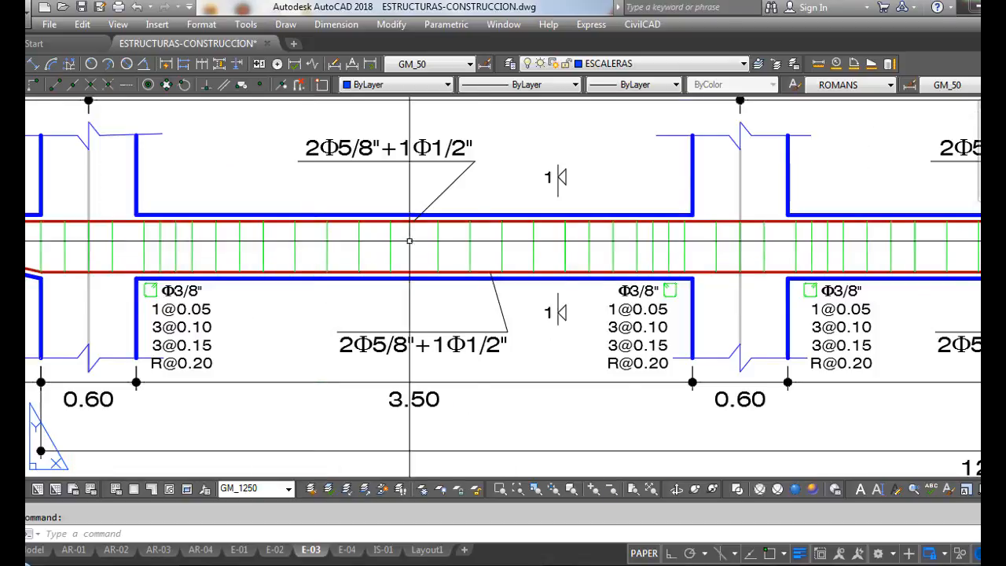
{"action": "scroll", "coordinate": [487, 204], "scroll_direction": "down", "scroll_amount": 2}
{"action": "scroll", "coordinate": [471, 204], "scroll_direction": "up", "scroll_amount": 2}
{"action": "left_click", "coordinate": [798, 565]}
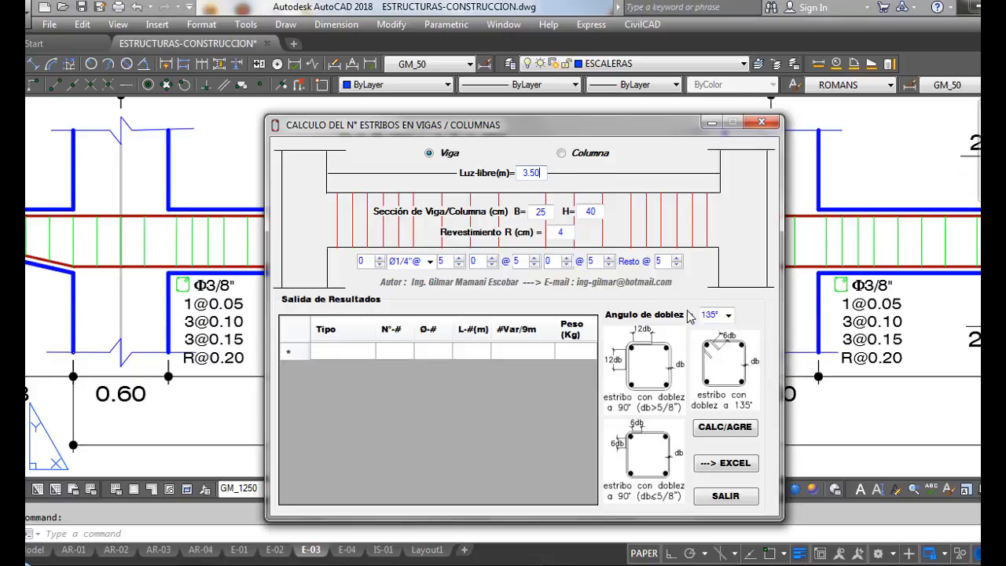
Step: Keep the Revestimiento at 4 cm, uncover the drawing's spacing list, and set the first stirrup group to 1 Ø3/8" @ 5
{"action": "left_click", "coordinate": [563, 232]}
{"action": "left_click_drag", "start_coordinate": [499, 134], "coordinate": [552, 115]}
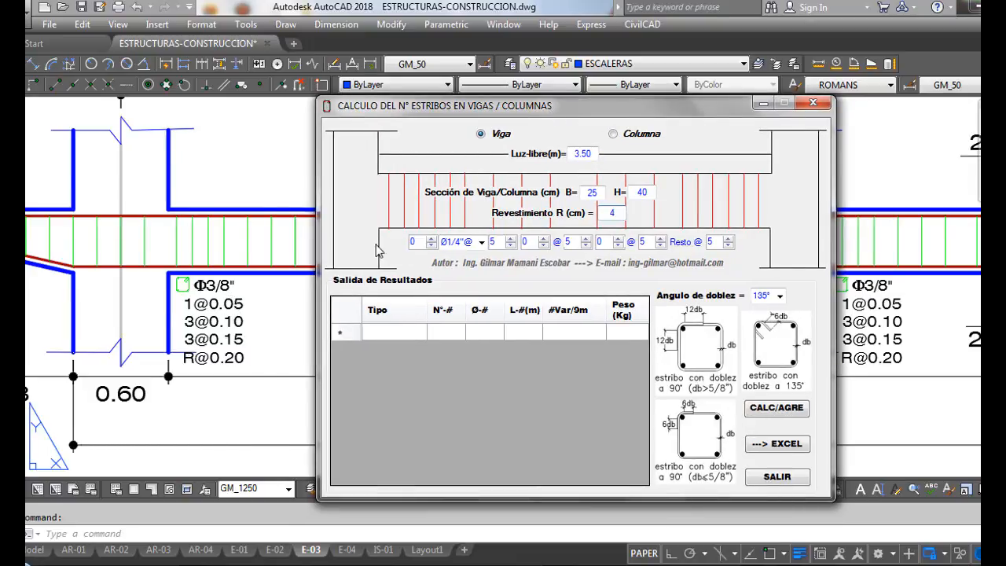
{"action": "left_click", "coordinate": [431, 239]}
{"action": "left_click", "coordinate": [481, 243]}
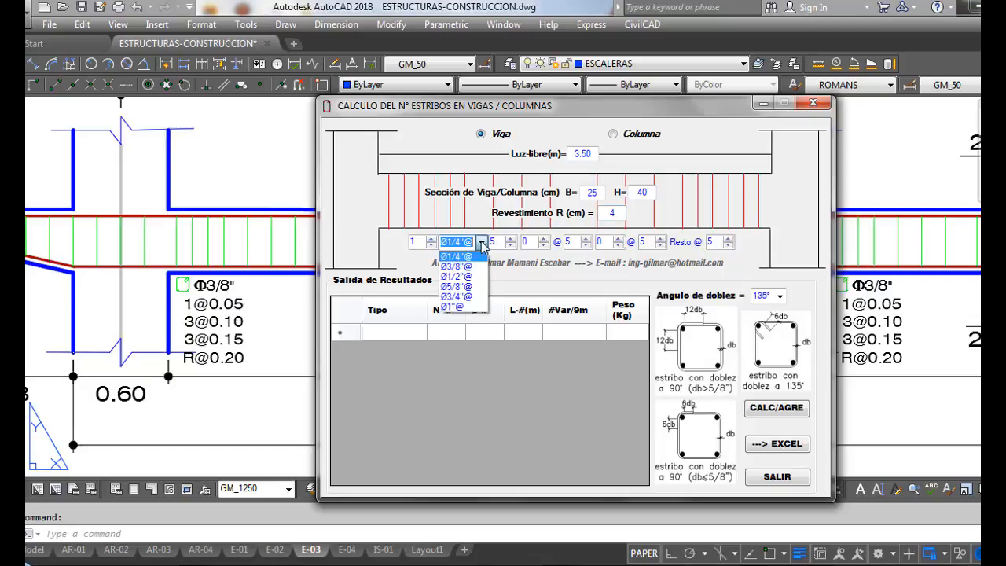
{"action": "left_click", "coordinate": [456, 266]}
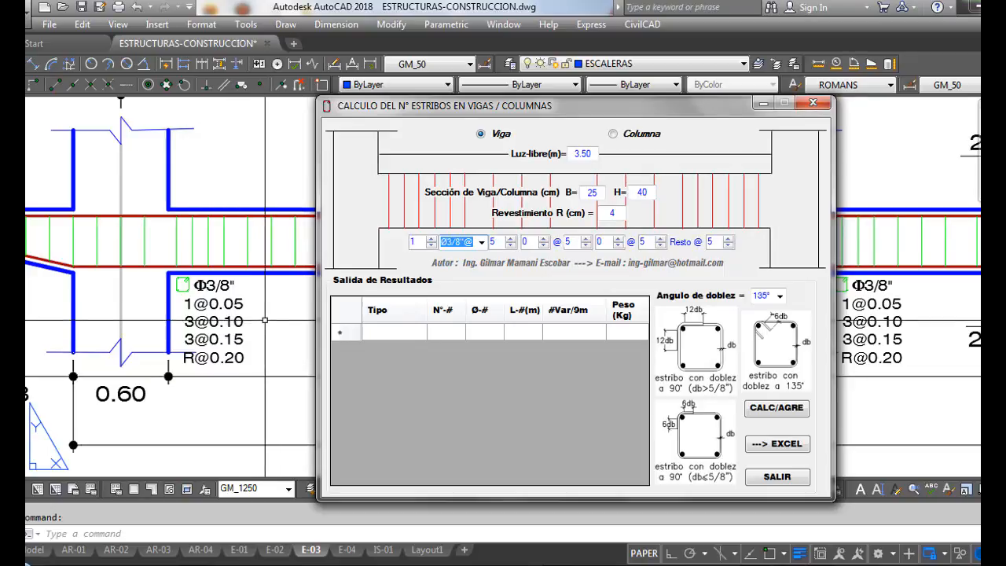
Step: Set the remaining stirrup groups to 3 @ 10, 3 @ 15 and Resto @ 20
{"action": "left_click", "coordinate": [543, 239]}
{"action": "left_click", "coordinate": [544, 239]}
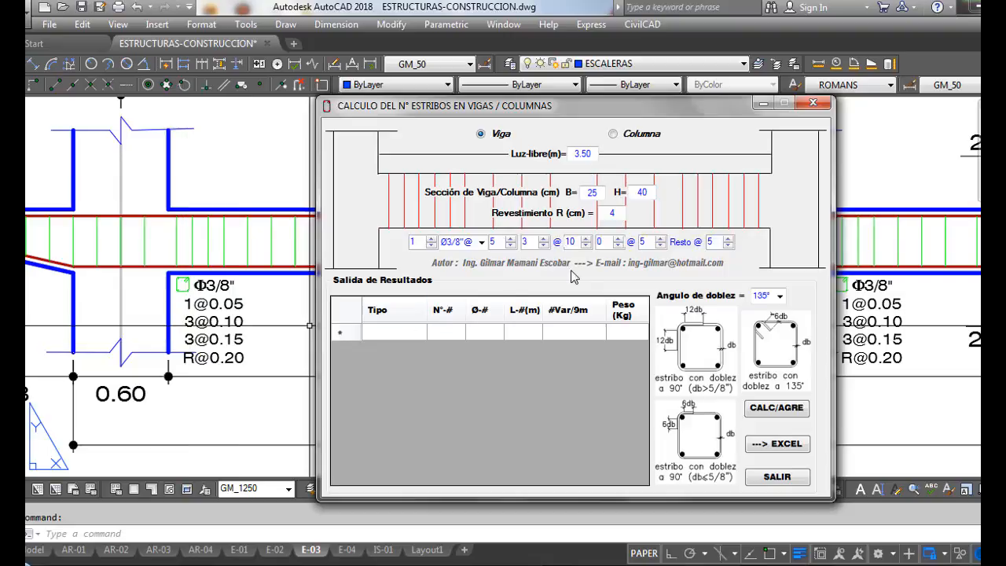
{"action": "left_click", "coordinate": [618, 240]}
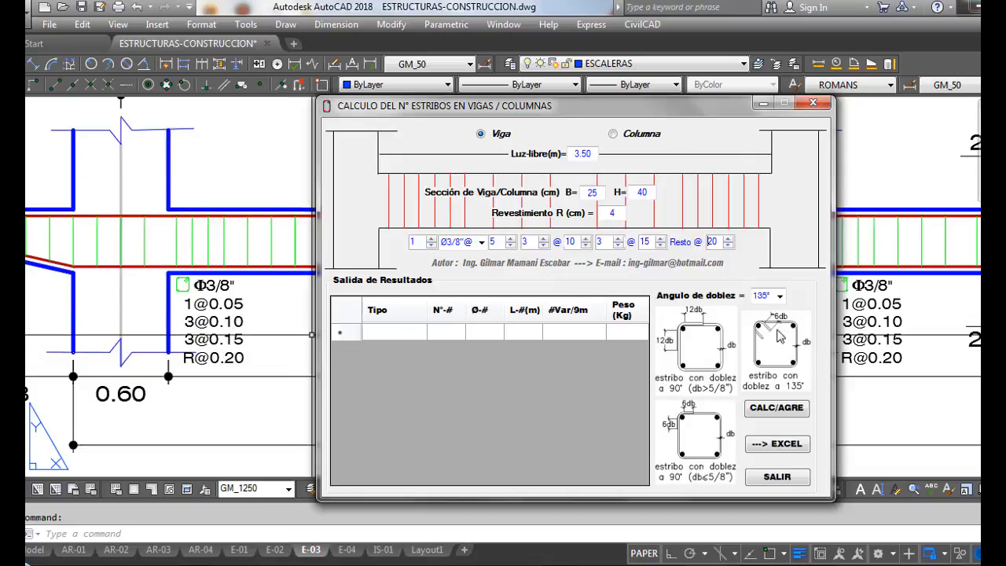
Step: Recheck the EJE-A stirrup layout in the drawing, and reselect 135° as the bend angle in the calculator
{"action": "left_click", "coordinate": [313, 337]}
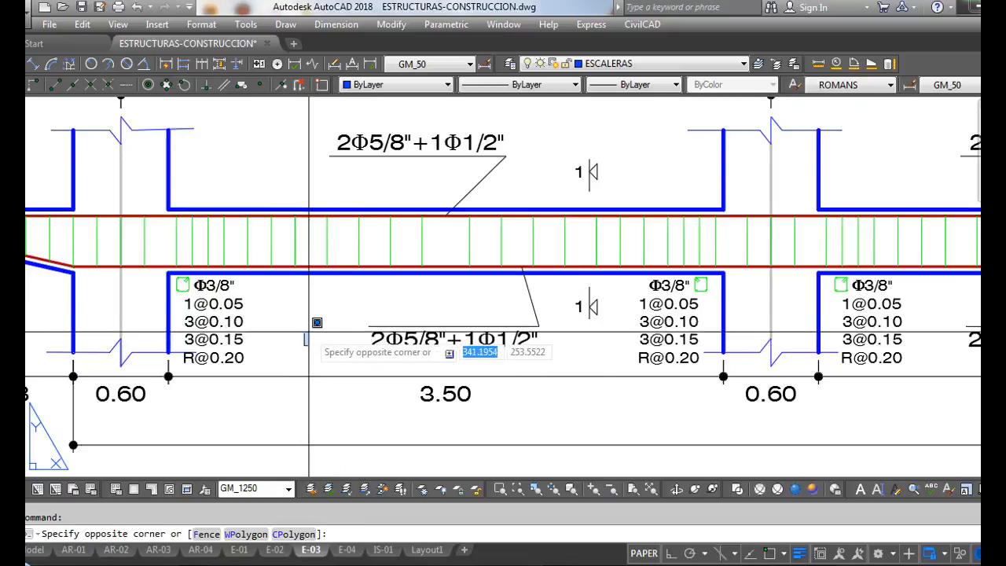
{"action": "scroll", "coordinate": [310, 312], "scroll_direction": "down", "scroll_amount": 3}
{"action": "scroll", "coordinate": [310, 312], "scroll_direction": "up", "scroll_amount": 3}
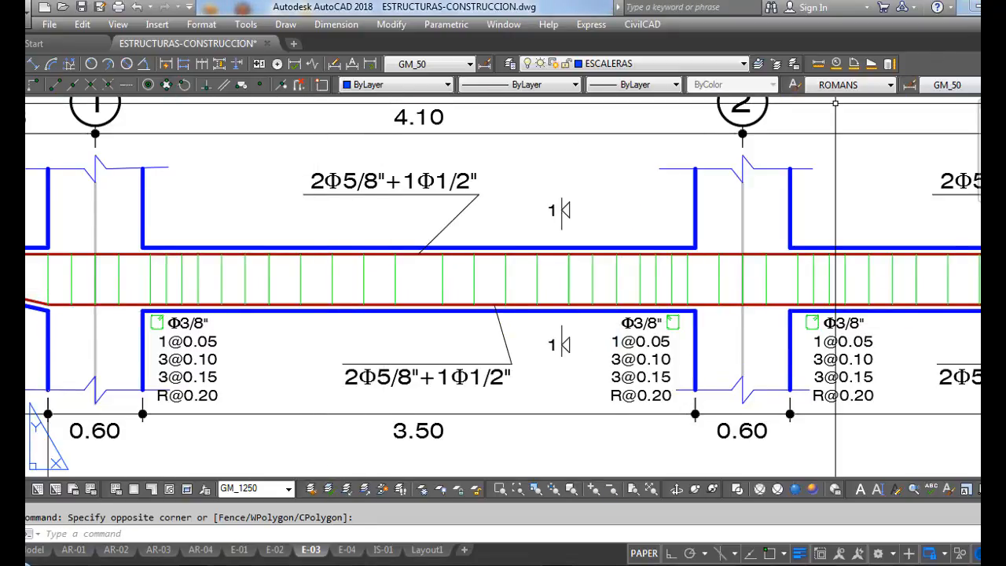
{"action": "left_click", "coordinate": [865, 565]}
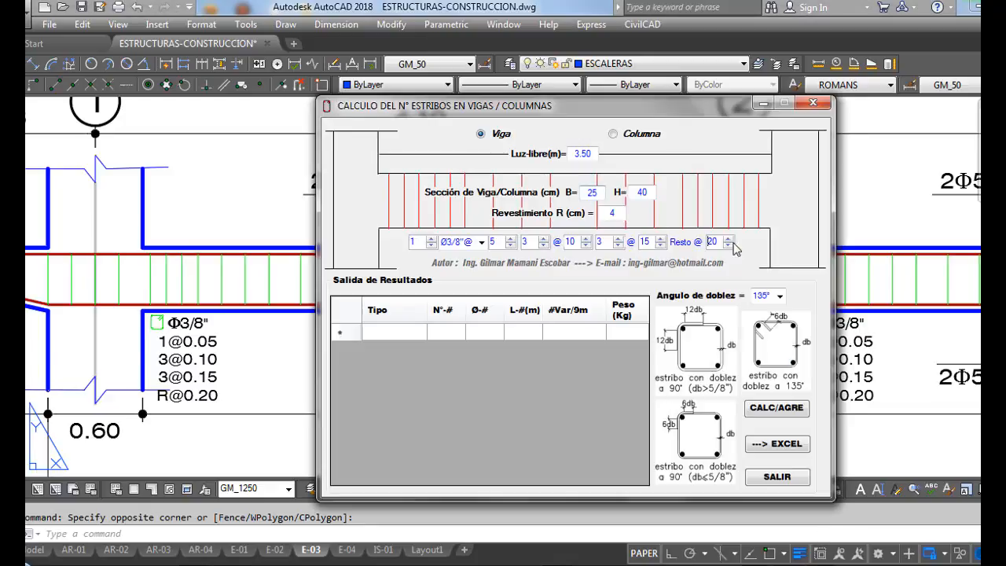
{"action": "left_click", "coordinate": [780, 296]}
{"action": "left_click", "coordinate": [760, 322]}
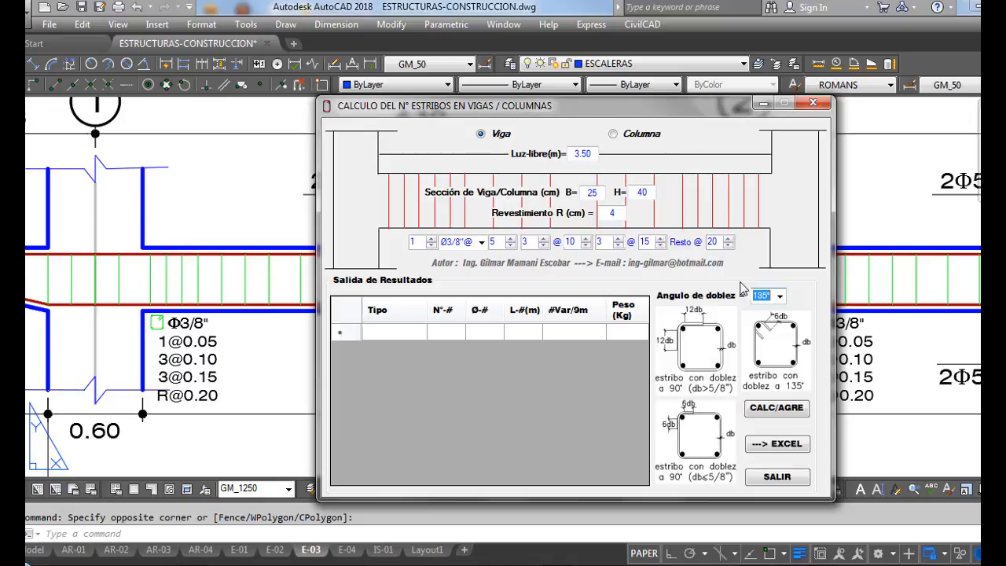
Step: Calculate the first span's stirrups and add them to the results table
{"action": "left_click", "coordinate": [776, 406]}
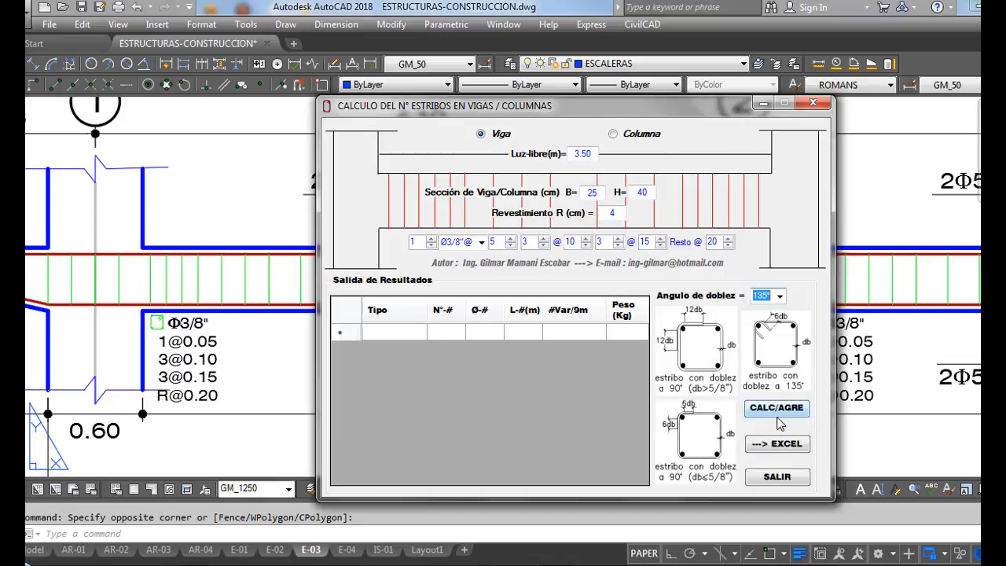
{"action": "left_click", "coordinate": [777, 413]}
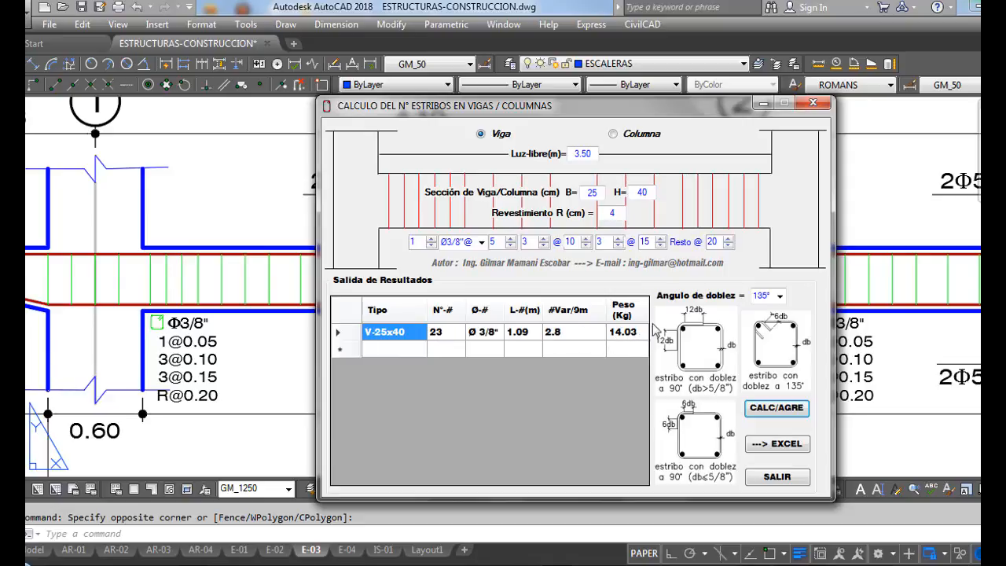
Step: Check the EJE-A beam's second span in the drawing, and add its stirrups to the results with a Luz-libre of 3 m
{"action": "left_click", "coordinate": [266, 228]}
{"action": "scroll", "coordinate": [275, 304], "scroll_direction": "down", "scroll_amount": 4}
{"action": "scroll", "coordinate": [269, 304], "scroll_direction": "down", "scroll_amount": 3}
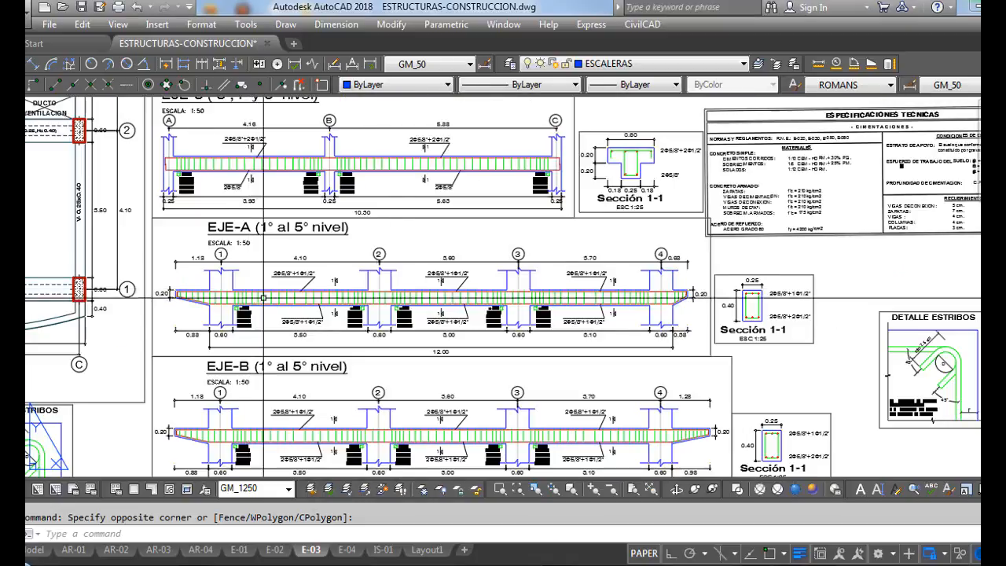
{"action": "scroll", "coordinate": [503, 342], "scroll_direction": "up", "scroll_amount": 8}
{"action": "scroll", "coordinate": [508, 343], "scroll_direction": "down", "scroll_amount": 6}
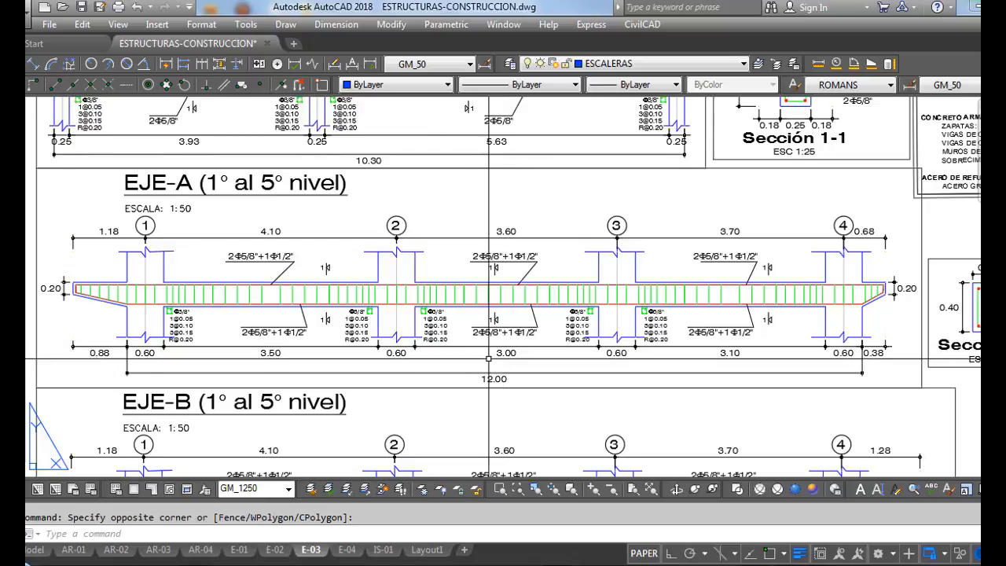
{"action": "scroll", "coordinate": [508, 343], "scroll_direction": "up", "scroll_amount": 4}
{"action": "scroll", "coordinate": [399, 346], "scroll_direction": "down", "scroll_amount": 2}
{"action": "scroll", "coordinate": [357, 352], "scroll_direction": "up", "scroll_amount": 2}
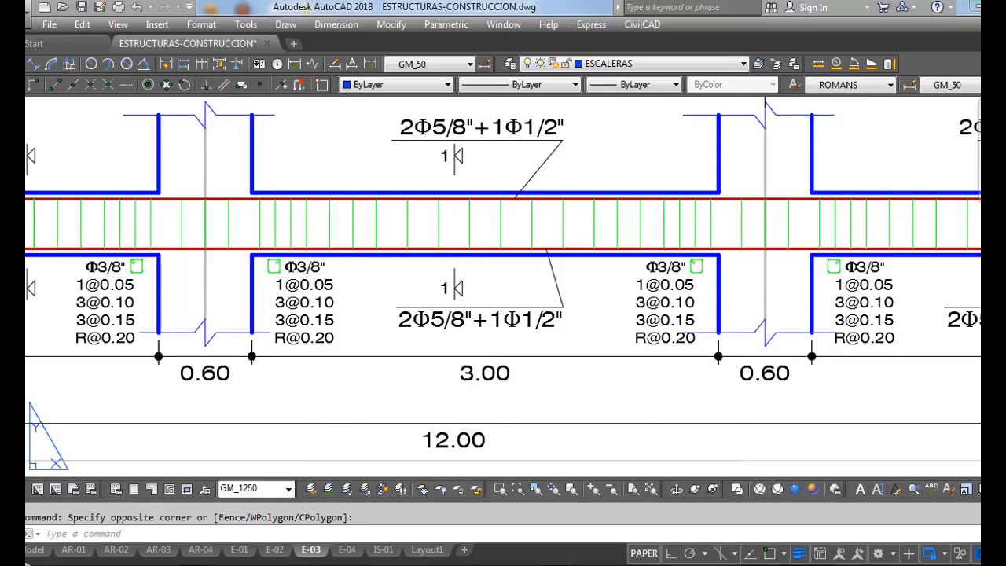
{"action": "key", "text": "alt+Tab"}
{"action": "left_click_drag", "start_coordinate": [595, 154], "coordinate": [539, 157]}
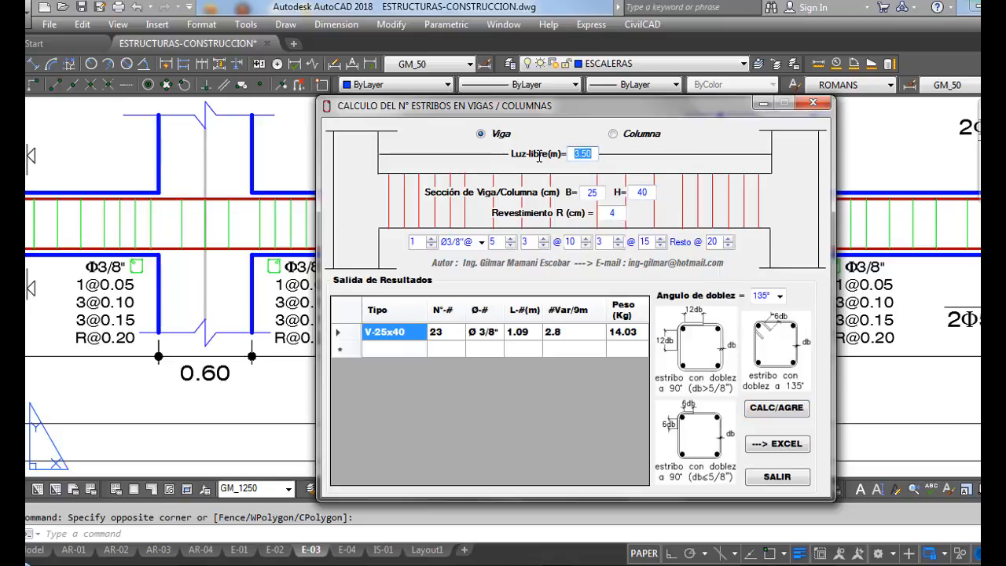
{"action": "type", "text": "3"}
{"action": "left_click", "coordinate": [773, 410]}
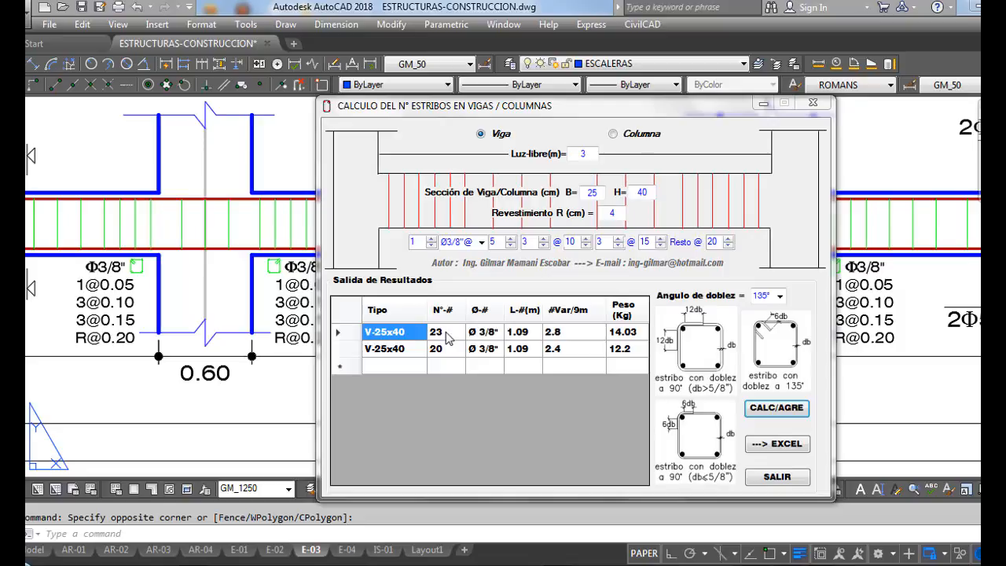
Step: Bring up the HP 50G calculator, arrange it beside the stirrup results, and clear the values from its stack
{"action": "left_click", "coordinate": [147, 563]}
{"action": "left_click_drag", "start_coordinate": [475, 94], "coordinate": [713, 20]}
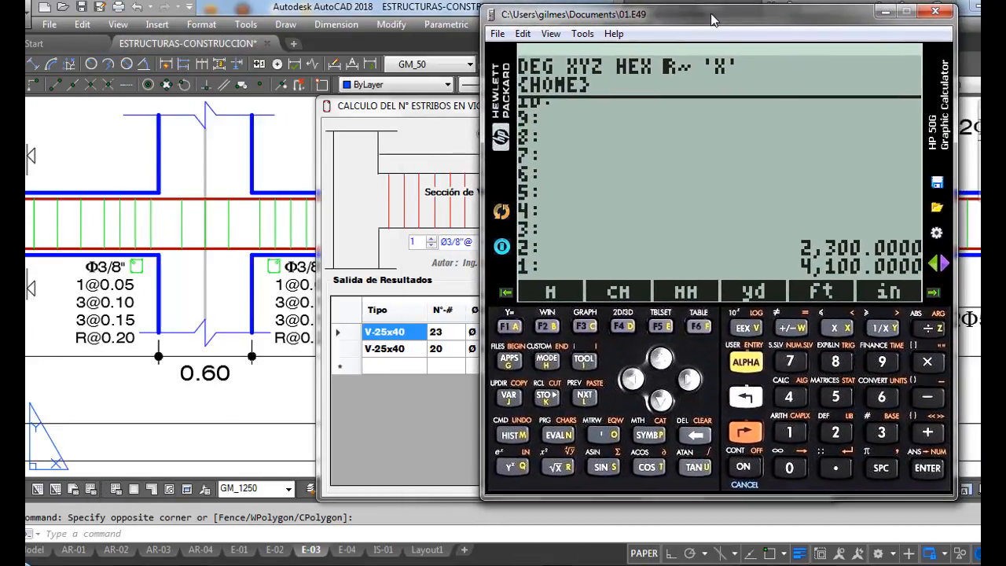
{"action": "left_click", "coordinate": [346, 115]}
{"action": "left_click_drag", "start_coordinate": [382, 109], "coordinate": [172, 63]}
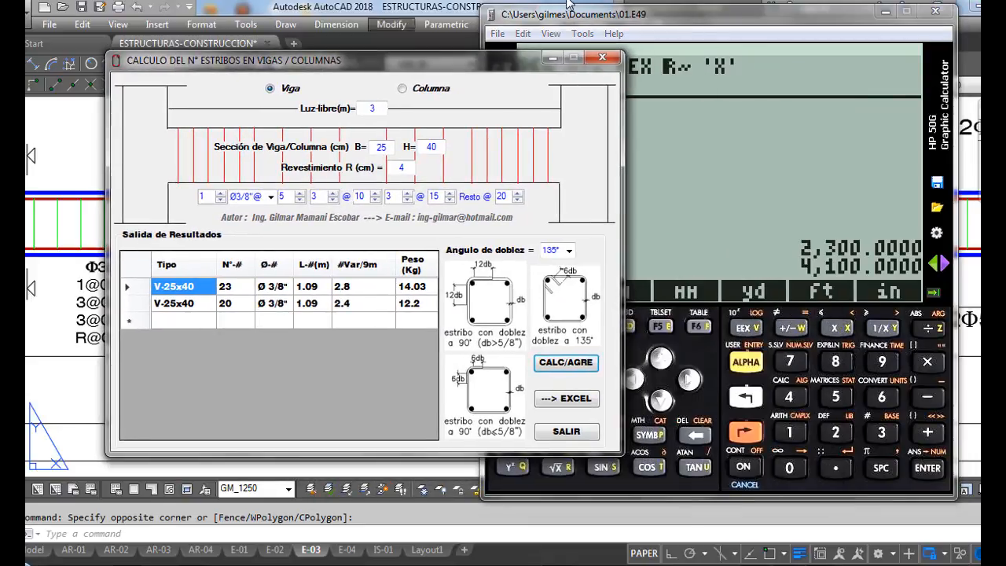
{"action": "left_click_drag", "start_coordinate": [638, 22], "coordinate": [606, 23]}
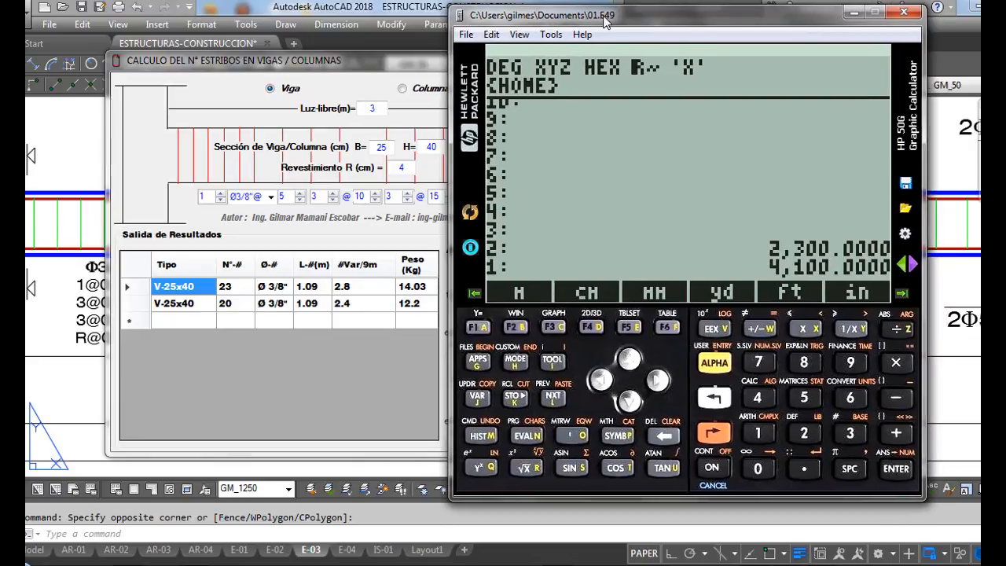
{"action": "key", "text": "BackSpace"}
{"action": "key", "text": "BackSpace"}
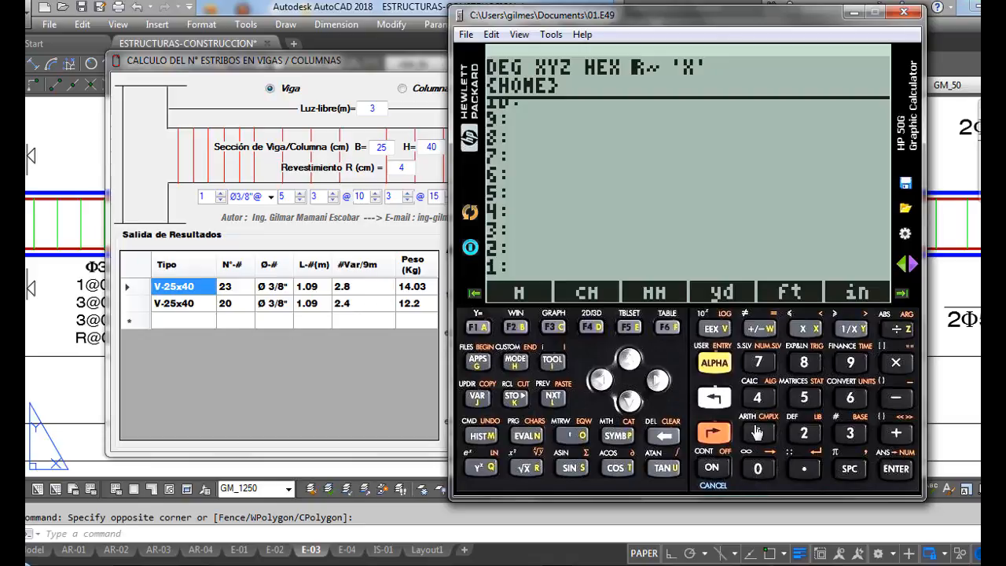
Step: Check the first row's number of 9 m bars by multiplying 23 by 1.09 and dividing by 9, and clear the stack
{"action": "type", "text": "23"}
{"action": "key", "text": "Return"}
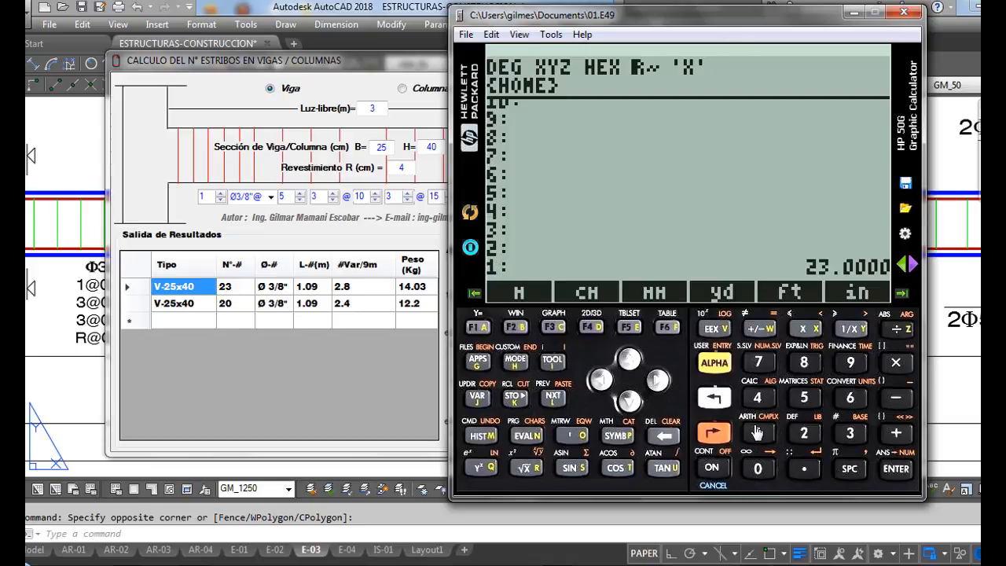
{"action": "type", "text": "1.09"}
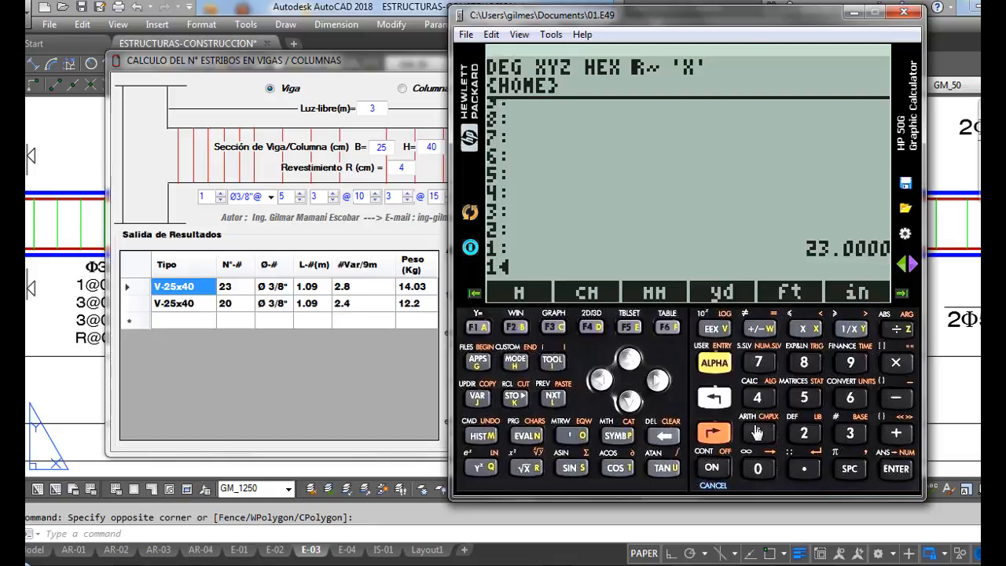
{"action": "key", "text": "Return"}
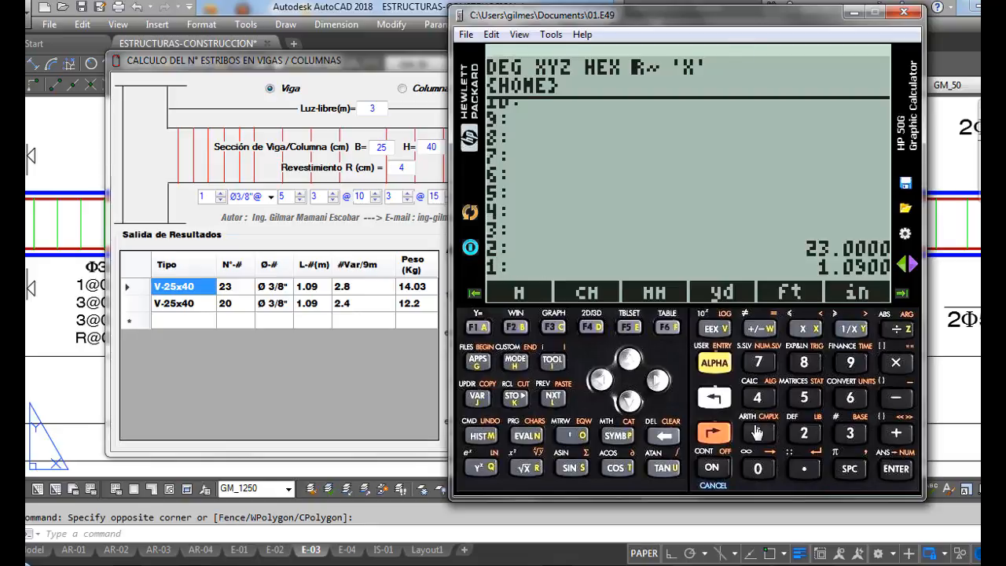
{"action": "key", "text": "plus"}
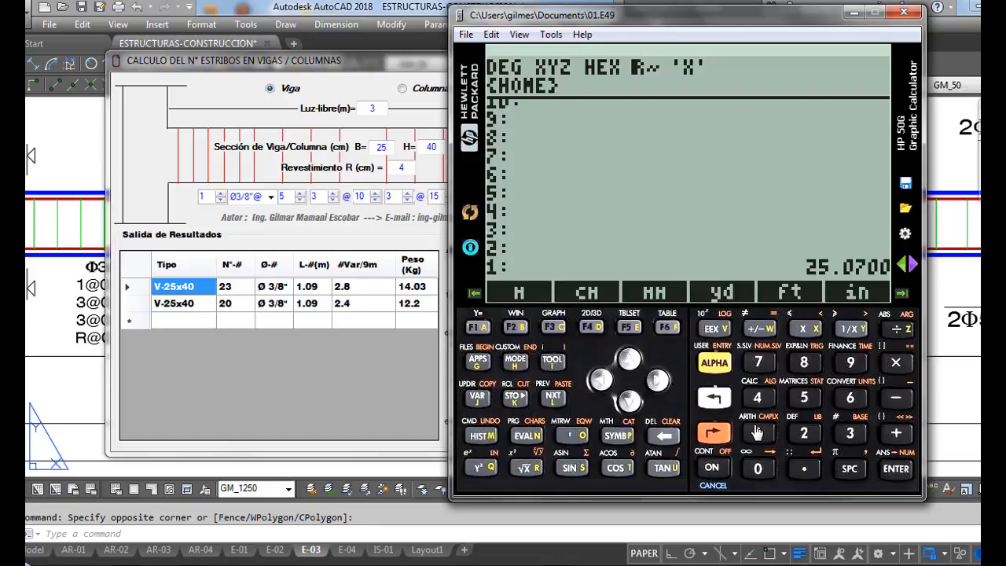
{"action": "type", "text": "3"}
{"action": "key", "text": "Return"}
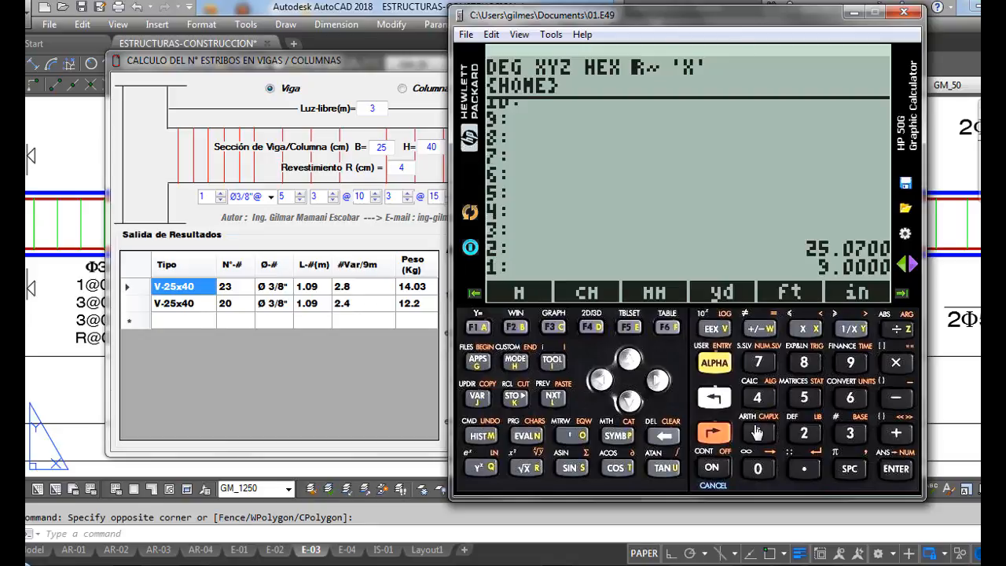
{"action": "key", "text": "slash"}
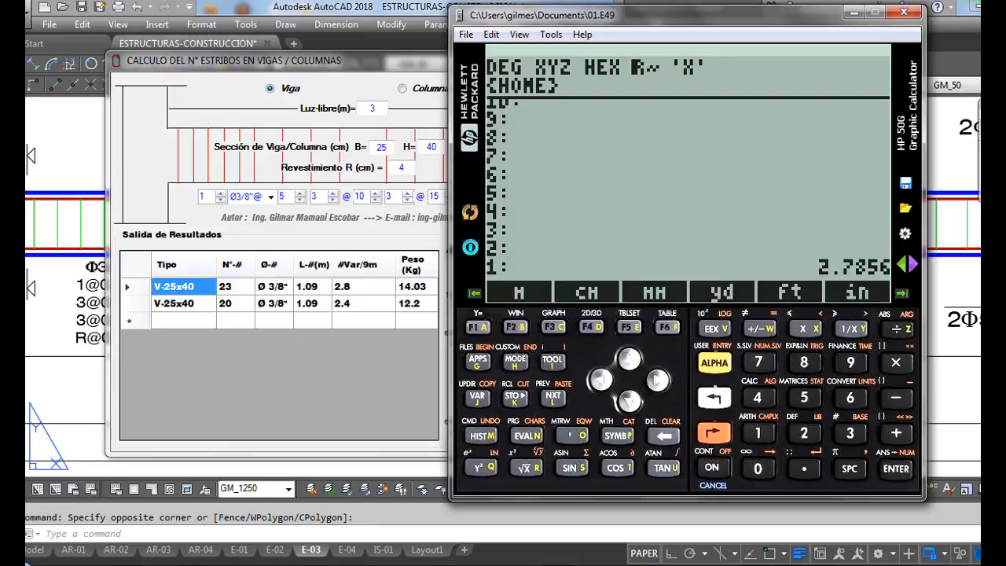
{"action": "key", "text": "BackSpace"}
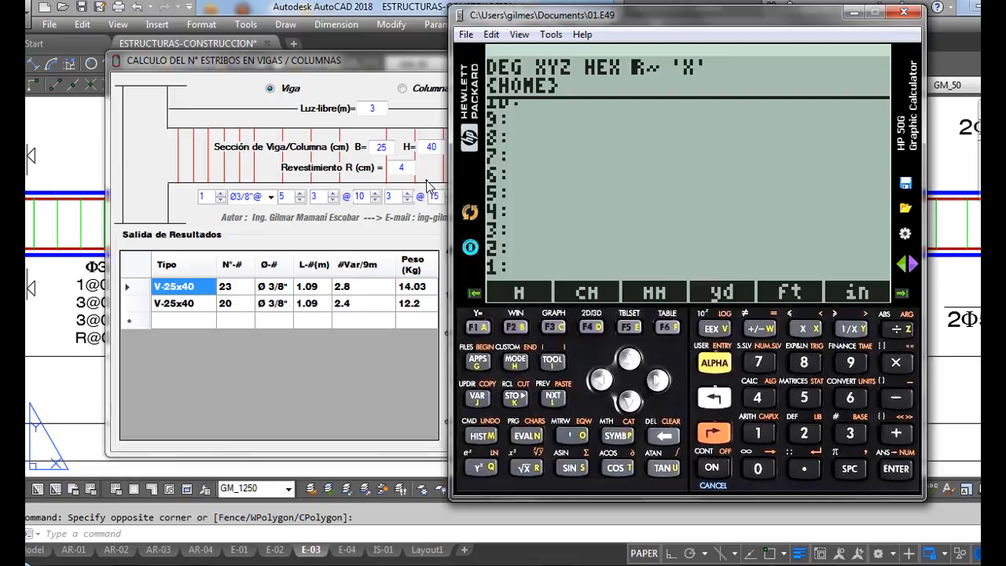
{"action": "left_click_drag", "start_coordinate": [272, 214], "coordinate": [403, 422]}
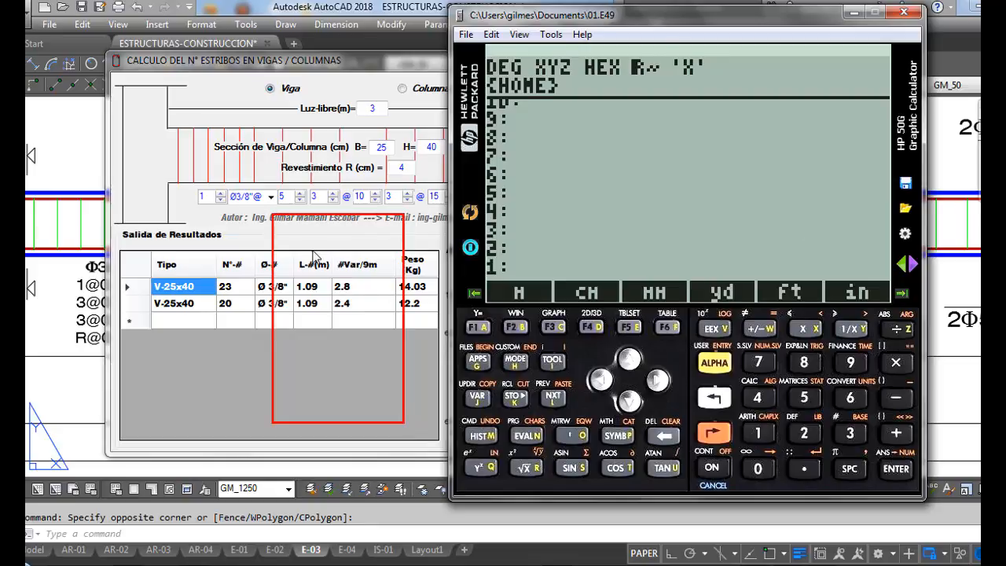
{"action": "left_click_drag", "start_coordinate": [295, 233], "coordinate": [386, 400]}
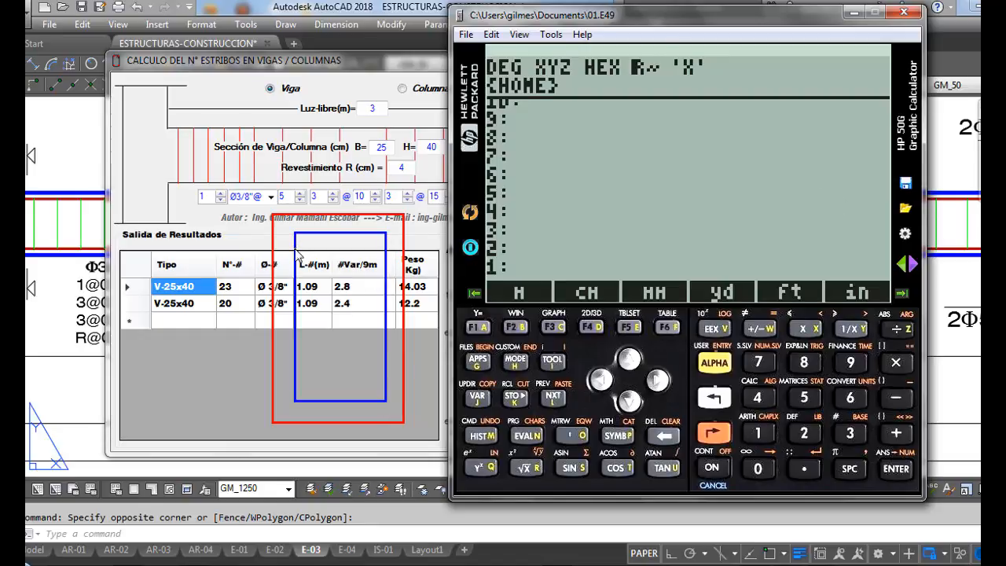
{"action": "left_click_drag", "start_coordinate": [295, 248], "coordinate": [312, 263]}
{"action": "left_click_drag", "start_coordinate": [297, 249], "coordinate": [325, 282]}
{"action": "left_click_drag", "start_coordinate": [314, 234], "coordinate": [343, 270]}
{"action": "mouse_move", "coordinate": [324, 189]}
{"action": "left_mouse_down"}
{"action": "mouse_move", "coordinate": [341, 202]}
{"action": "mouse_move", "coordinate": [355, 191]}
{"action": "mouse_move", "coordinate": [350, 204]}
{"action": "left_mouse_up"}
{"action": "left_click_drag", "start_coordinate": [388, 290], "coordinate": [401, 296]}
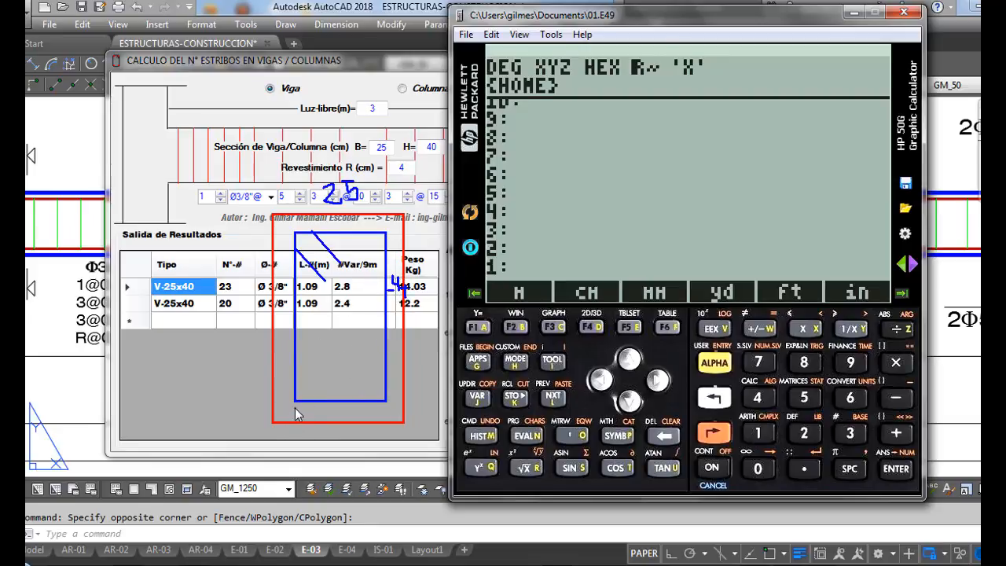
{"action": "mouse_move", "coordinate": [295, 408]}
{"action": "left_mouse_down"}
{"action": "mouse_move", "coordinate": [333, 403]}
{"action": "mouse_move", "coordinate": [348, 427]}
{"action": "mouse_move", "coordinate": [385, 422]}
{"action": "left_mouse_up"}
{"action": "key", "text": "Escape"}
Step: Calculate the combined length of the stirrup's two horizontal sides as (25 − 2 × 4 − 0.95) × 2 on the HP 50G
{"action": "type", "text": "25"}
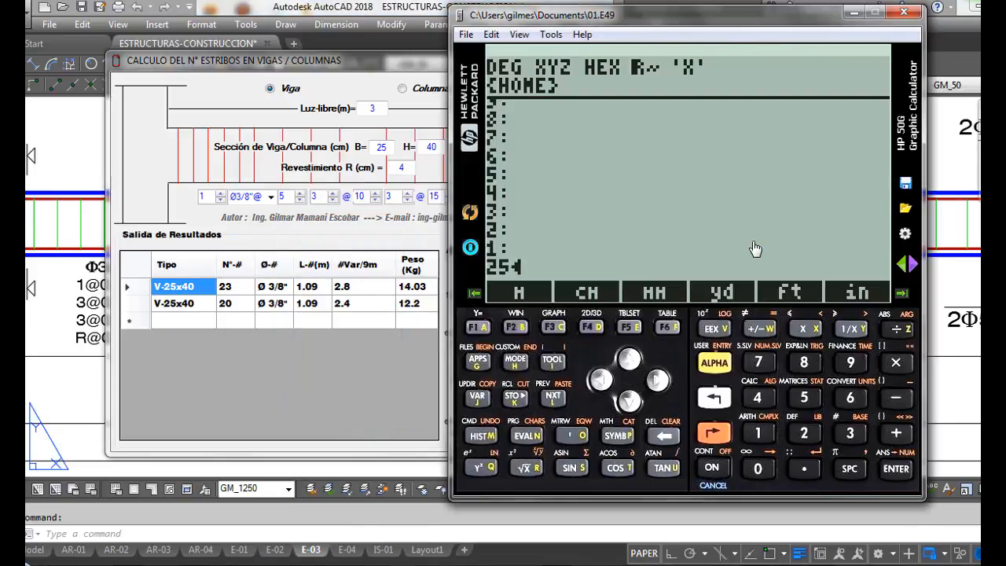
{"action": "key", "text": "Return"}
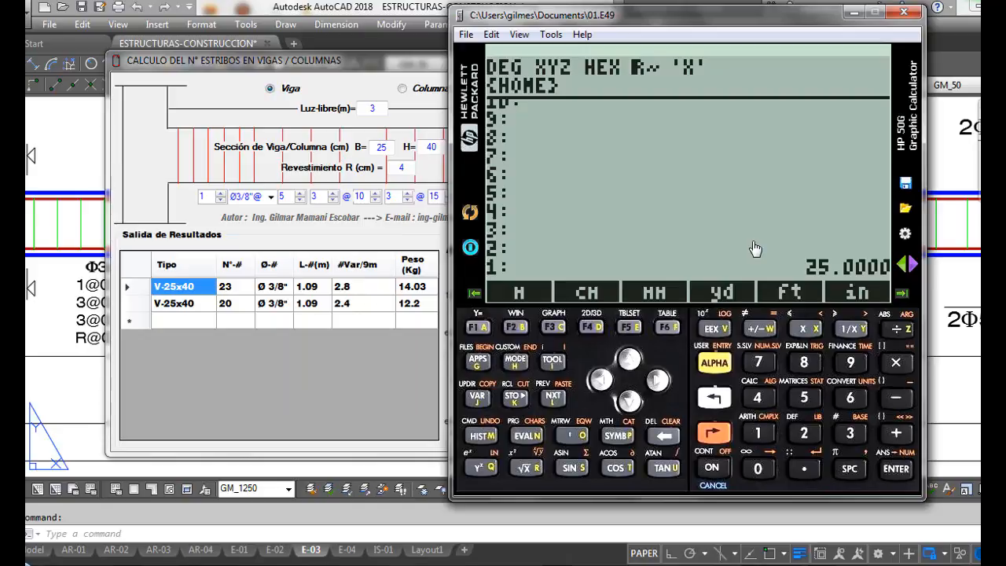
{"action": "type", "text": "2"}
{"action": "key", "text": "Return"}
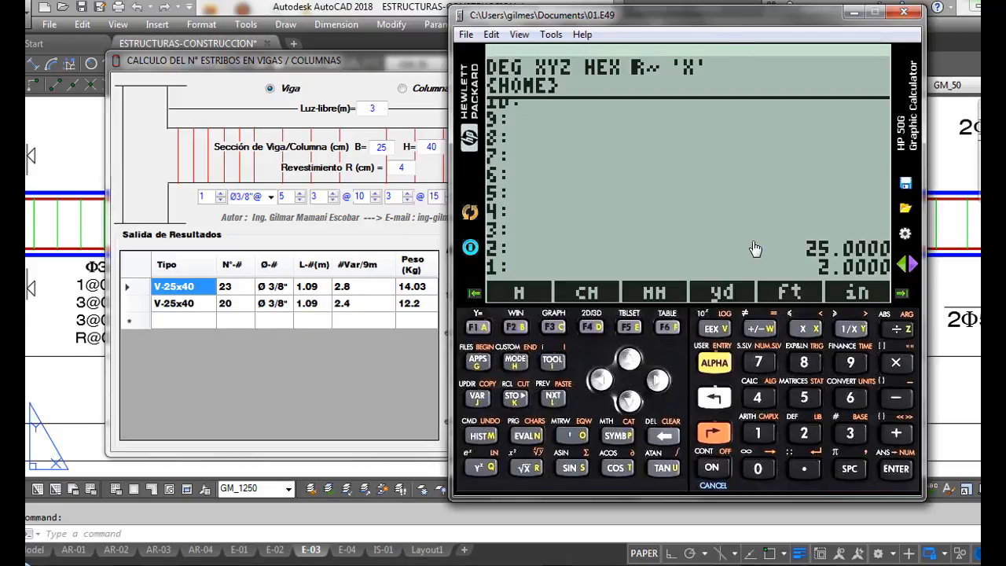
{"action": "type", "text": "4"}
{"action": "key", "text": "Return"}
{"action": "key", "text": "asterisk"}
{"action": "key", "text": "minus"}
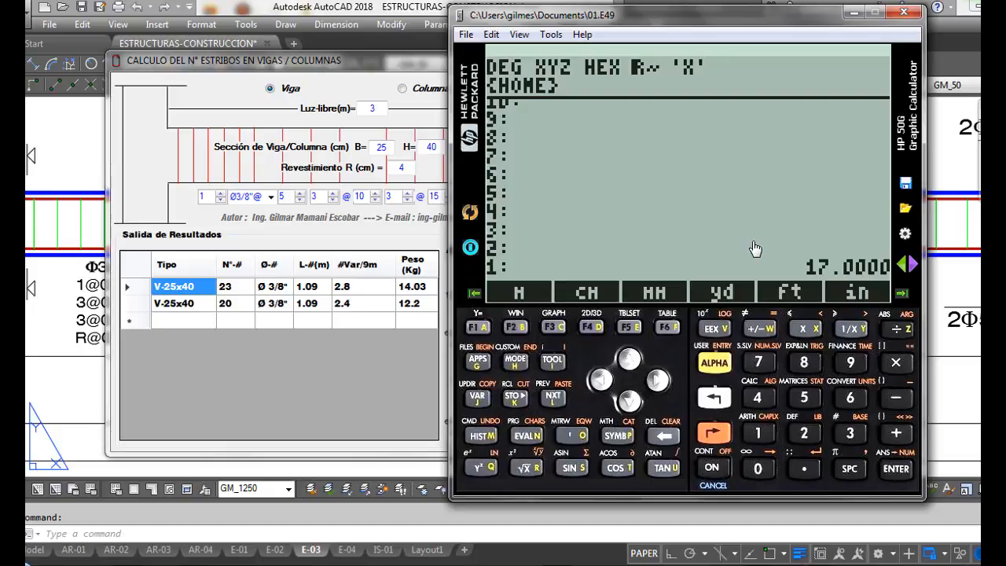
{"action": "type", "text": ".95"}
{"action": "key", "text": "Return"}
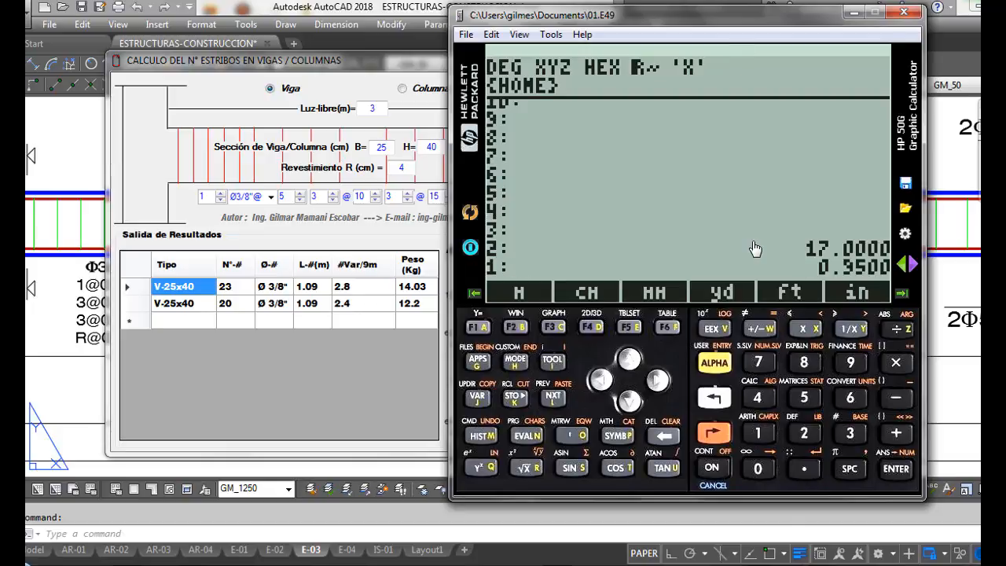
{"action": "key", "text": "minus"}
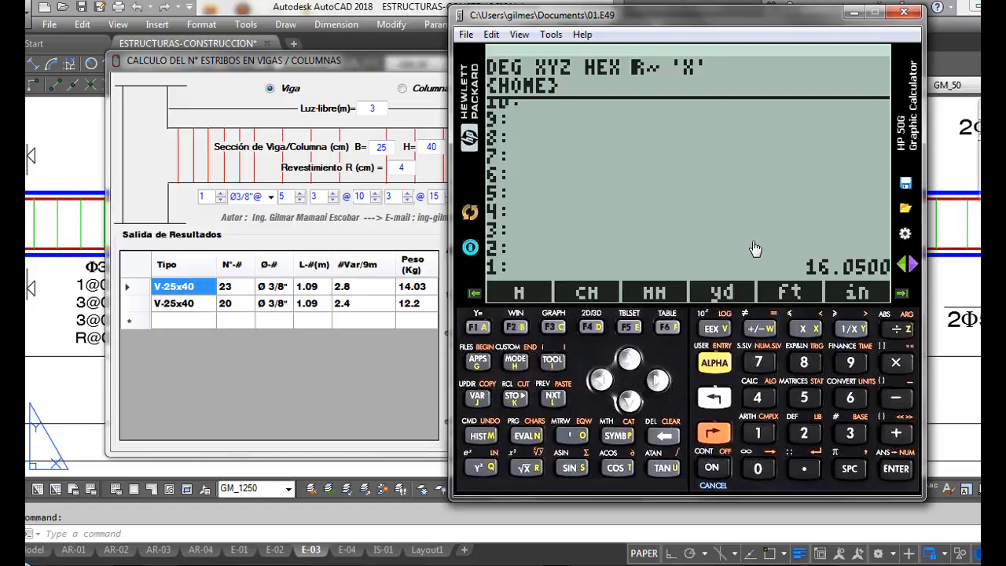
{"action": "type", "text": "24"}
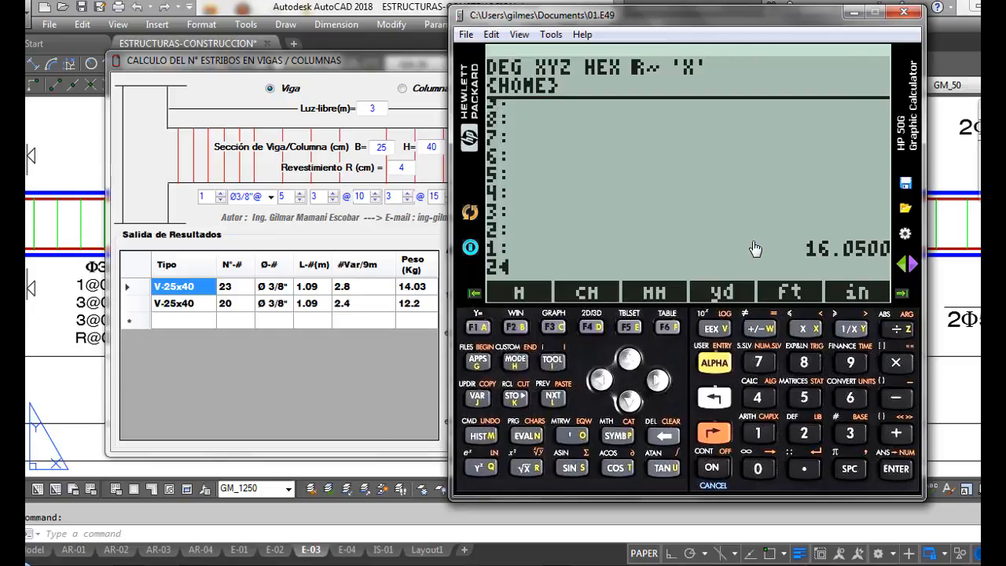
{"action": "key", "text": "Return"}
{"action": "key", "text": "asterisk"}
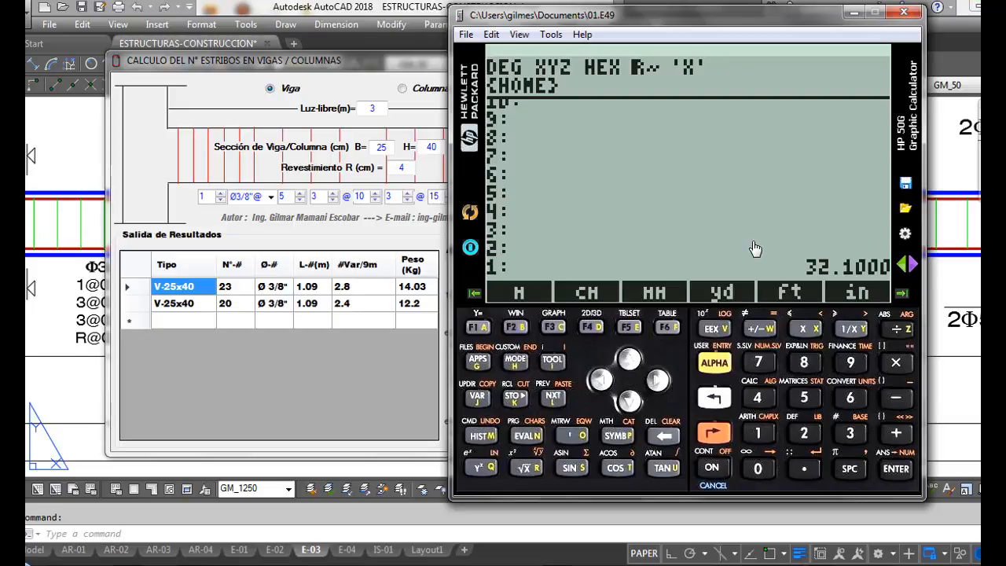
Step: Calculate the length of one vertical stirrup side as 40 − 2 × 4 − 0.95 on the HP 50G, keeping the horizontal length on the stack
{"action": "type", "text": "40"}
{"action": "key", "text": "Return"}
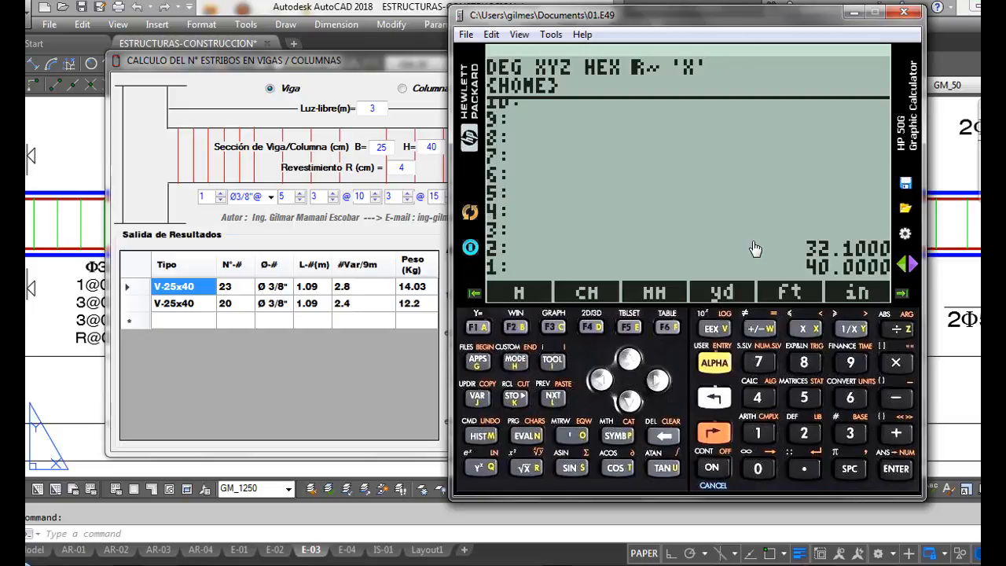
{"action": "type", "text": "2"}
{"action": "key", "text": "Return"}
{"action": "type", "text": "4"}
{"action": "key", "text": "Return"}
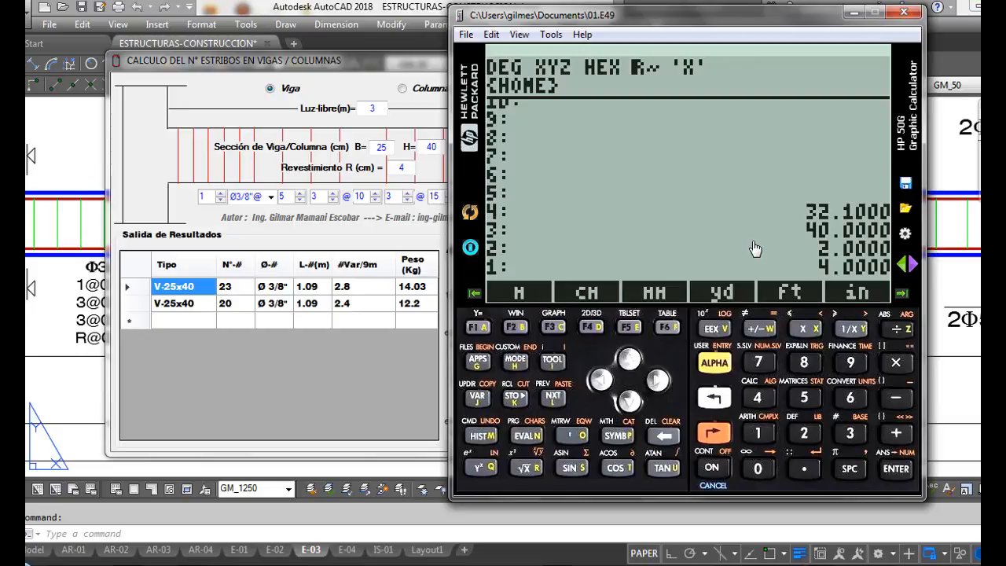
{"action": "key", "text": "asterisk"}
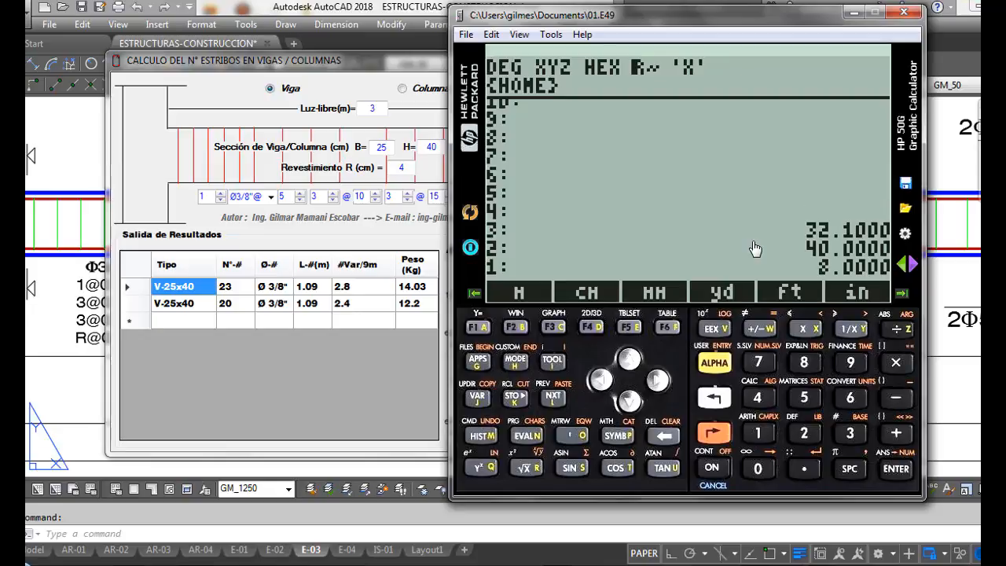
{"action": "key", "text": "minus"}
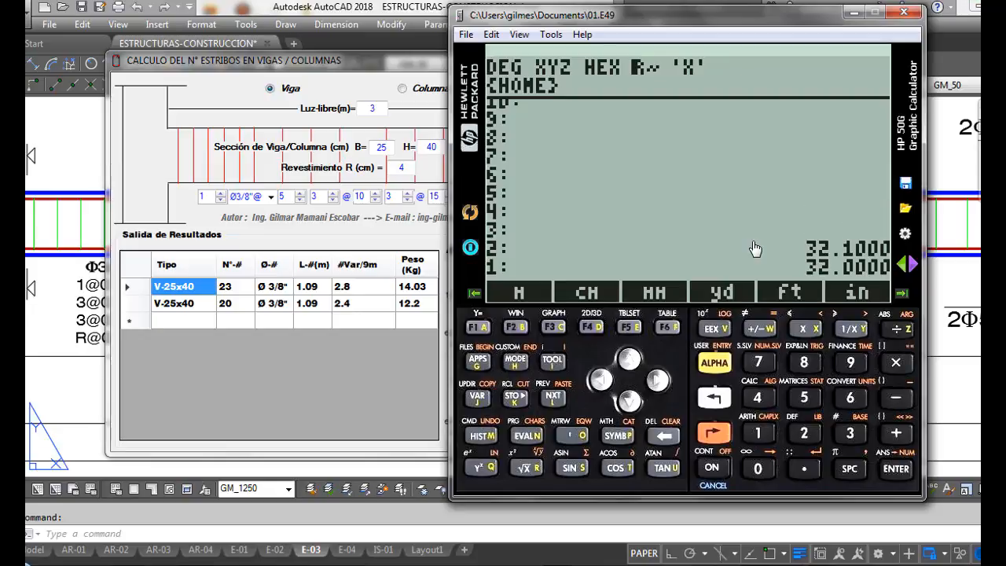
{"action": "type", "text": ".95"}
{"action": "key", "text": "Return"}
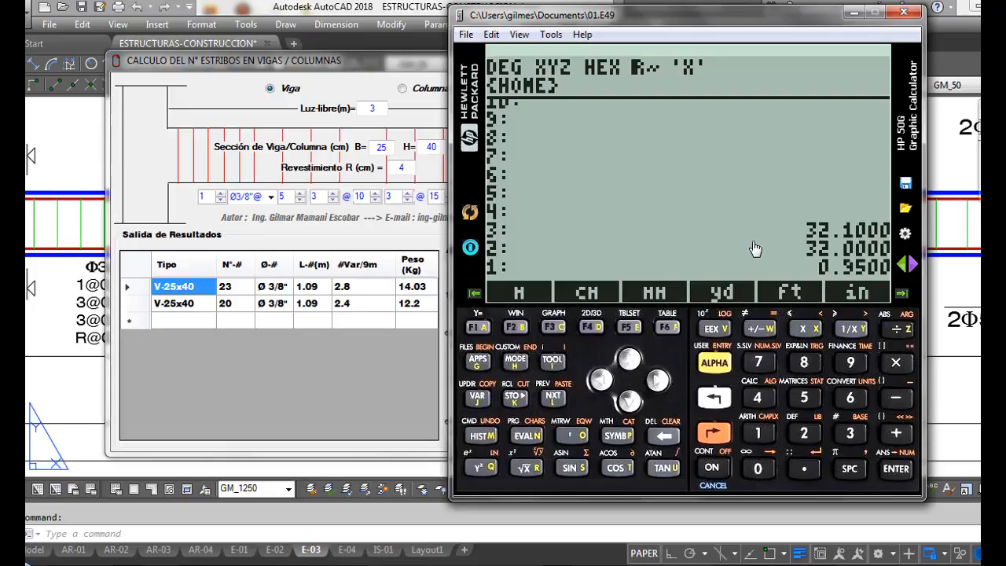
{"action": "key", "text": "minus"}
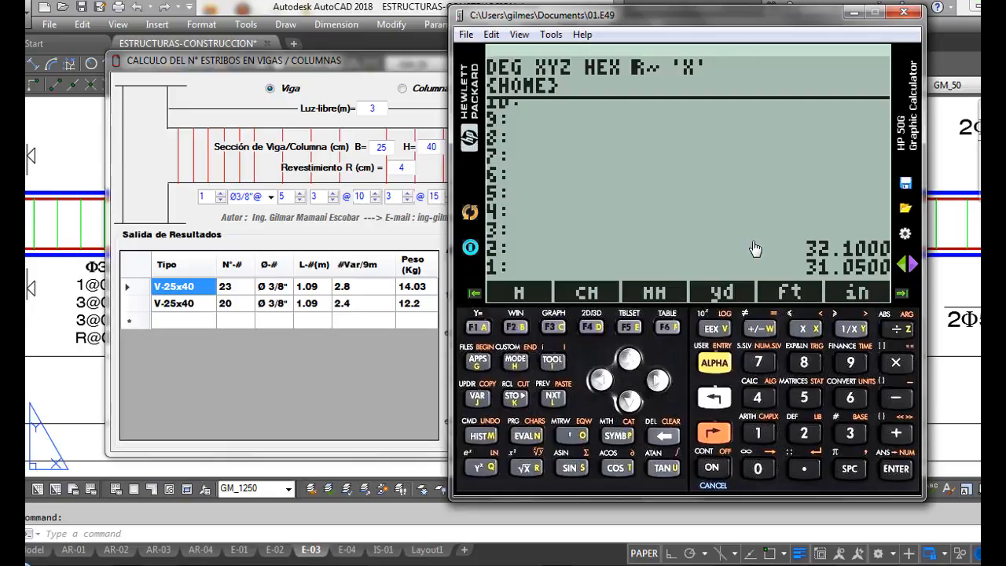
Step: Double the vertical side length on the HP 50G and add it to the combined length of the horizontal sides
{"action": "type", "text": "2"}
{"action": "key", "text": "Return"}
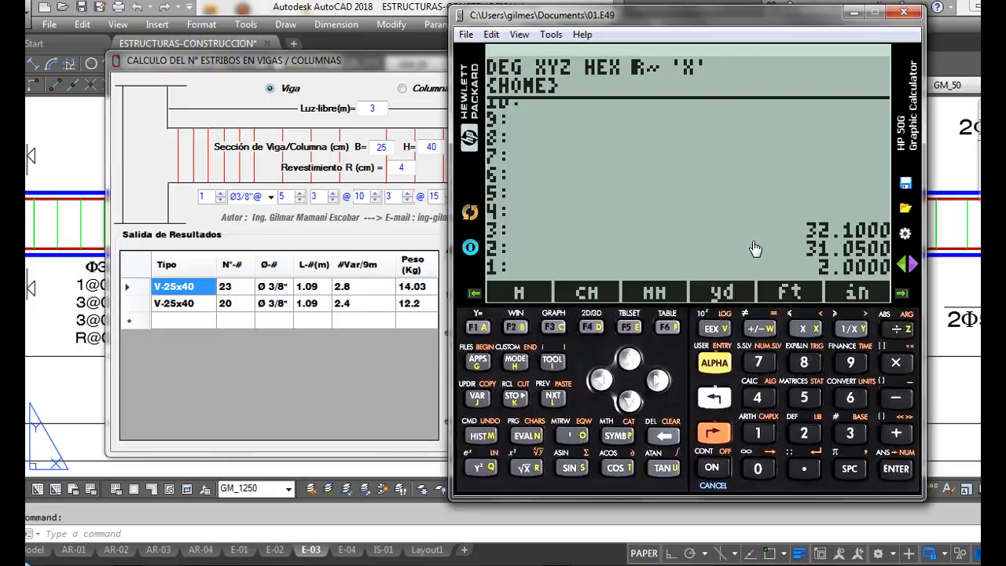
{"action": "key", "text": "asterisk"}
{"action": "key", "text": "plus"}
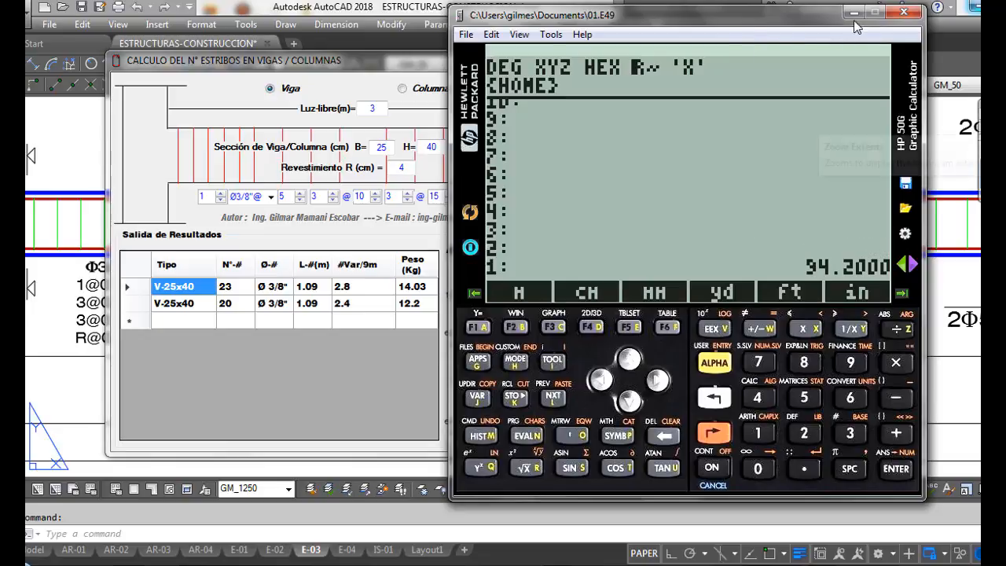
Step: Calculate the 135° hook extension as 0.95 × 6 on the HP 50G, and drop the result from the stack
{"action": "left_click_drag", "start_coordinate": [789, 23], "coordinate": [539, 56]}
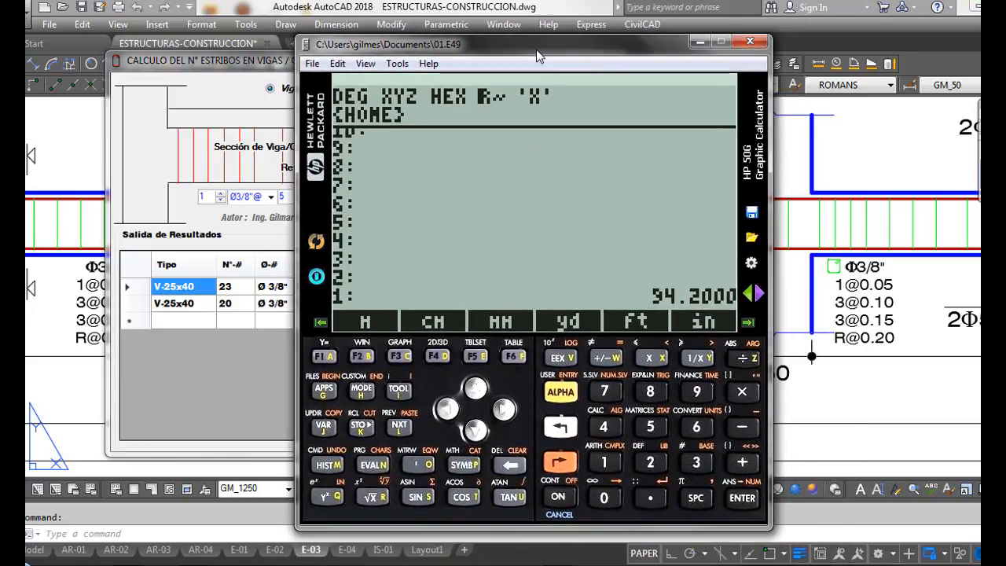
{"action": "type", "text": ".95"}
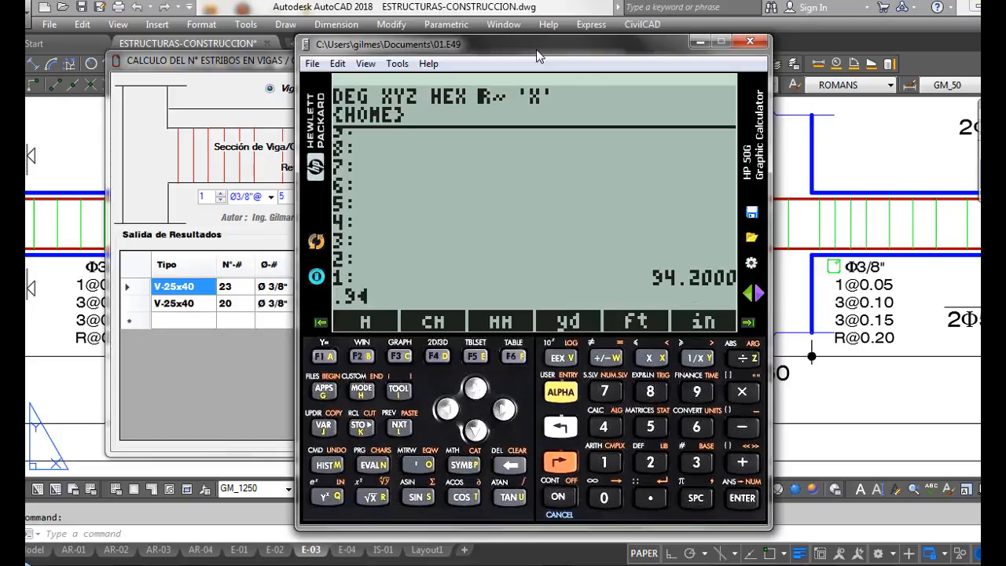
{"action": "key", "text": "Return"}
{"action": "type", "text": "6"}
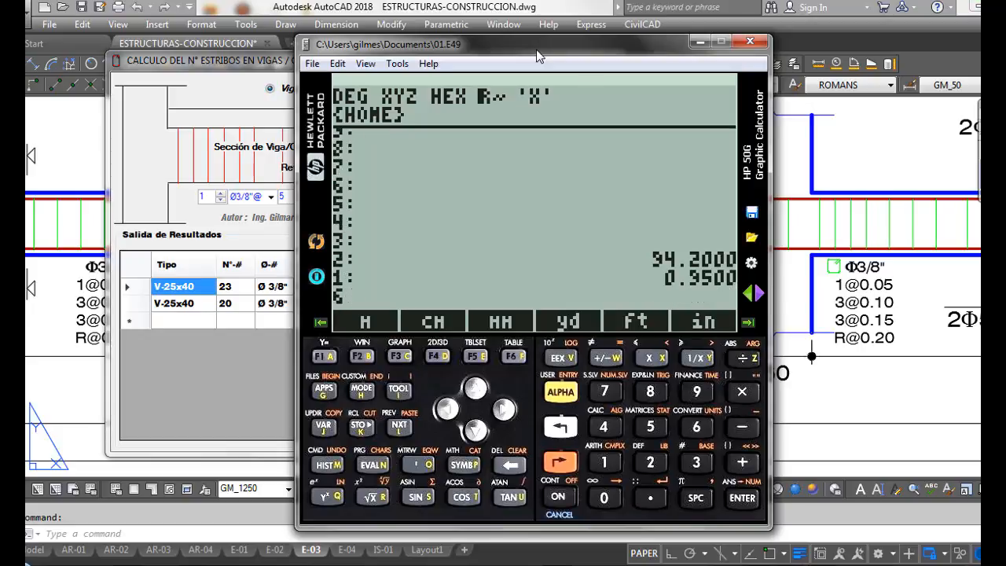
{"action": "key", "text": "Return"}
{"action": "key", "text": "asterisk"}
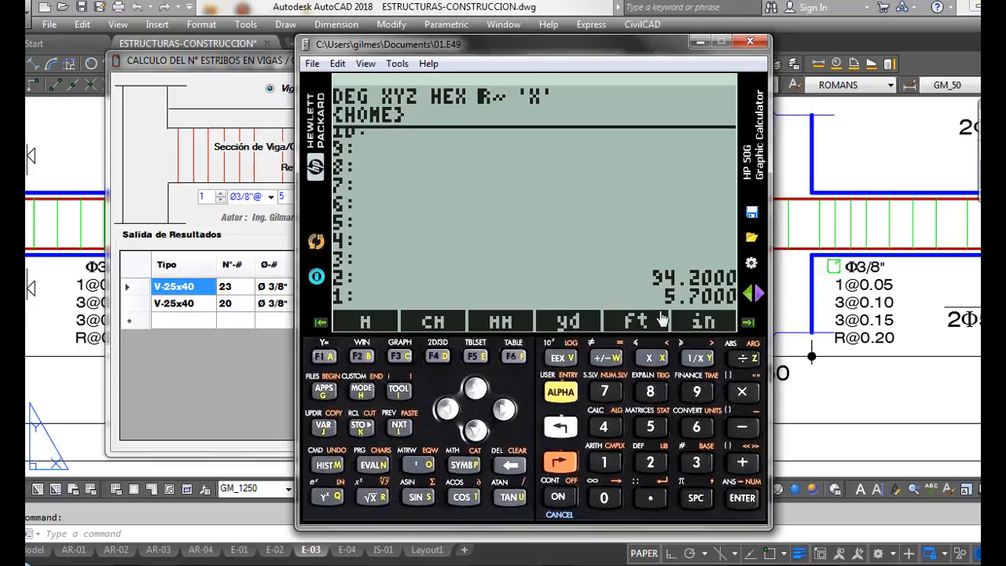
{"action": "left_click", "coordinate": [711, 324]}
Step: Calculate two hooks of 7.5 cm each and add them to the stirrup perimeter on the stack
{"action": "type", "text": "7.5"}
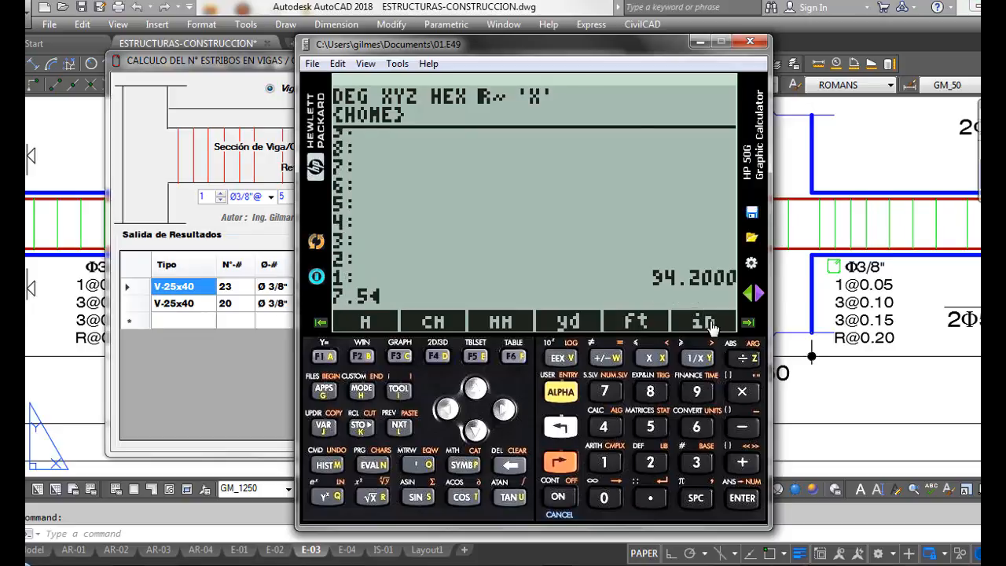
{"action": "key", "text": "Return"}
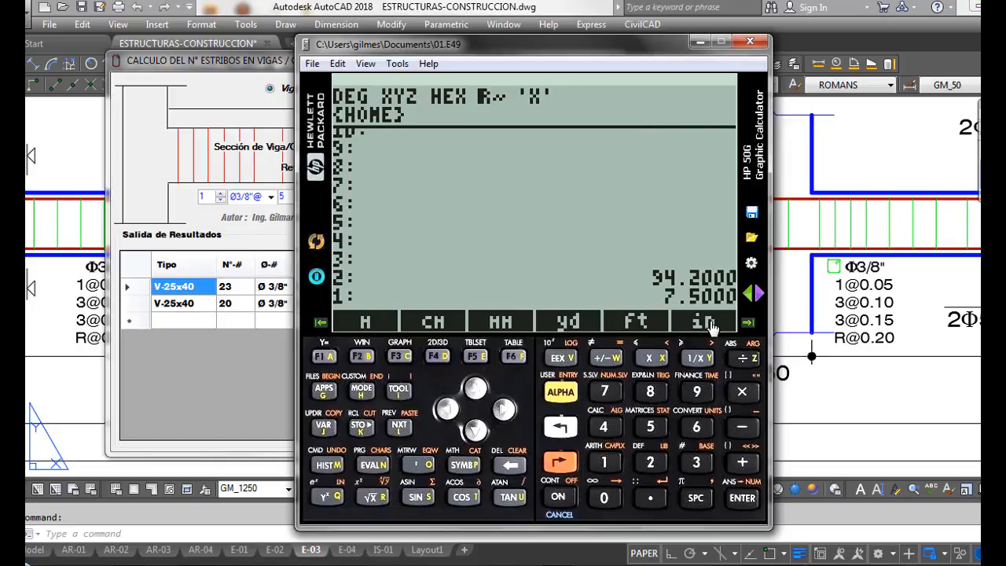
{"action": "type", "text": "2"}
{"action": "key", "text": "Return"}
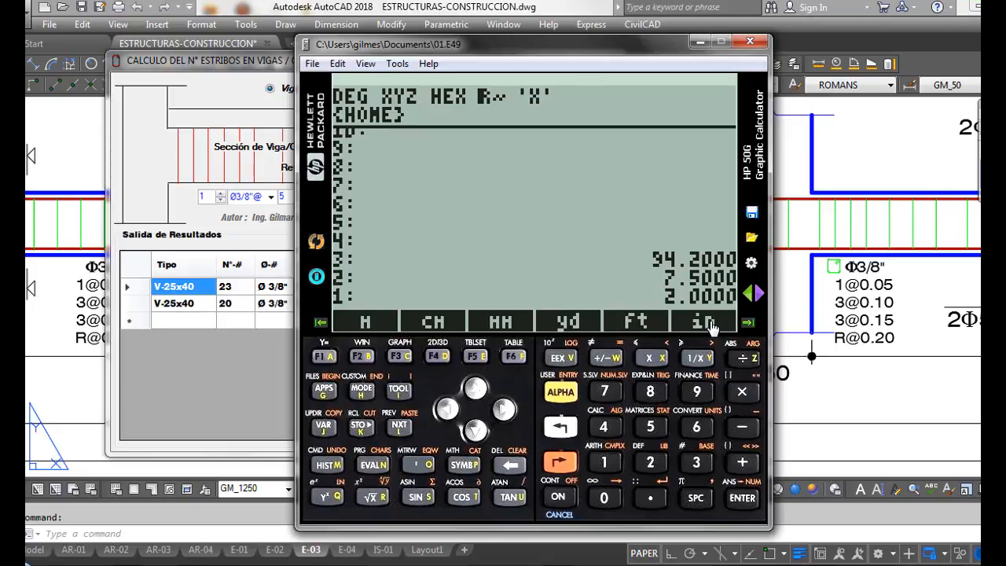
{"action": "key", "text": "asterisk"}
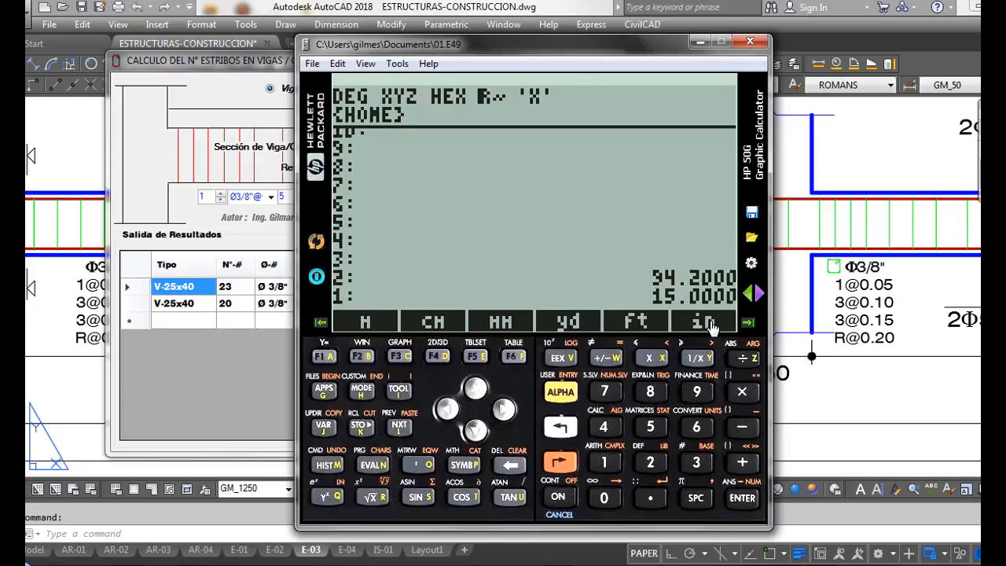
{"action": "key", "text": "plus"}
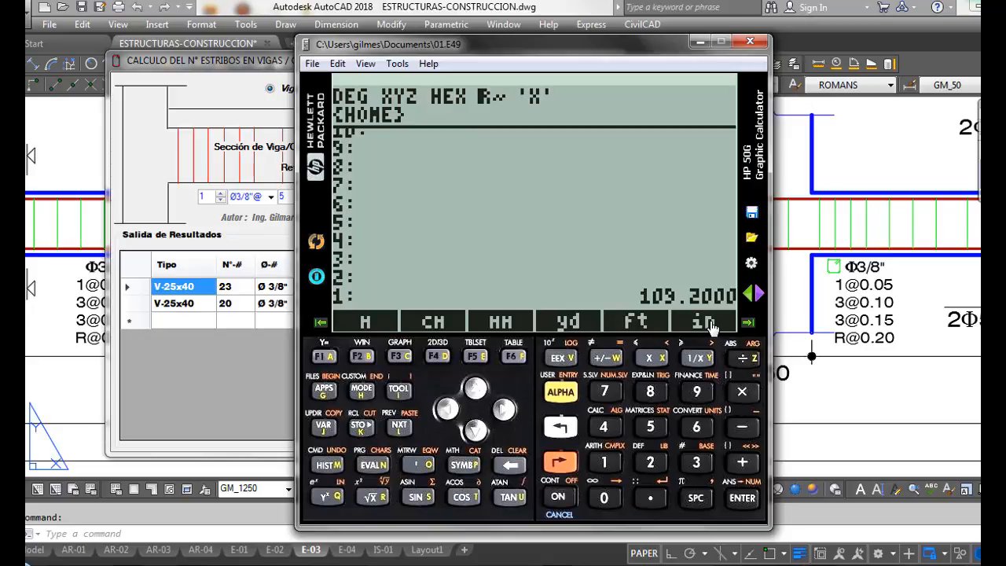
Step: Convert the stirrup length to metres by dividing by 100, compare it with the results table, and close the HP 50G
{"action": "type", "text": "1004"}
{"action": "key", "text": "slash"}
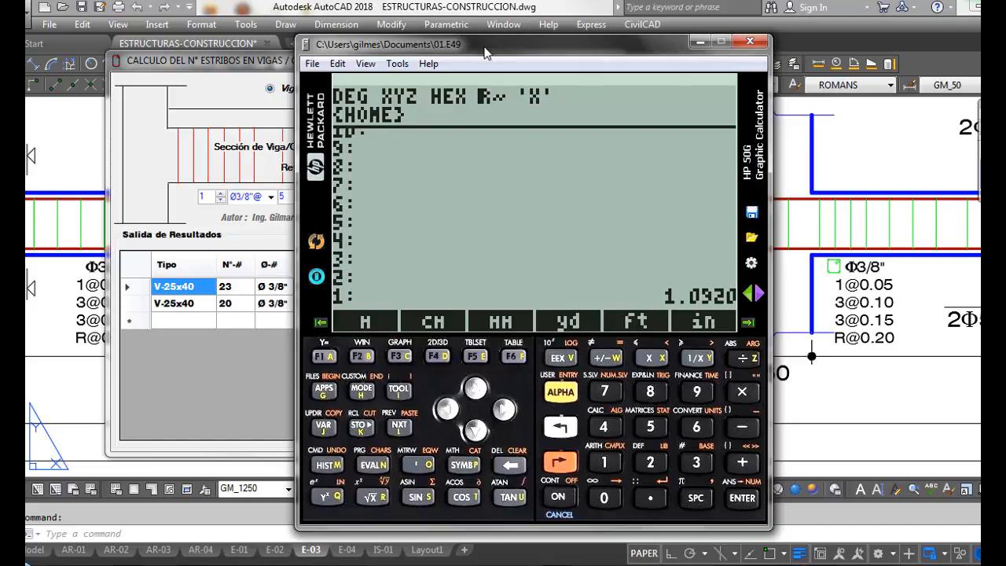
{"action": "left_click_drag", "start_coordinate": [490, 45], "coordinate": [707, 27]}
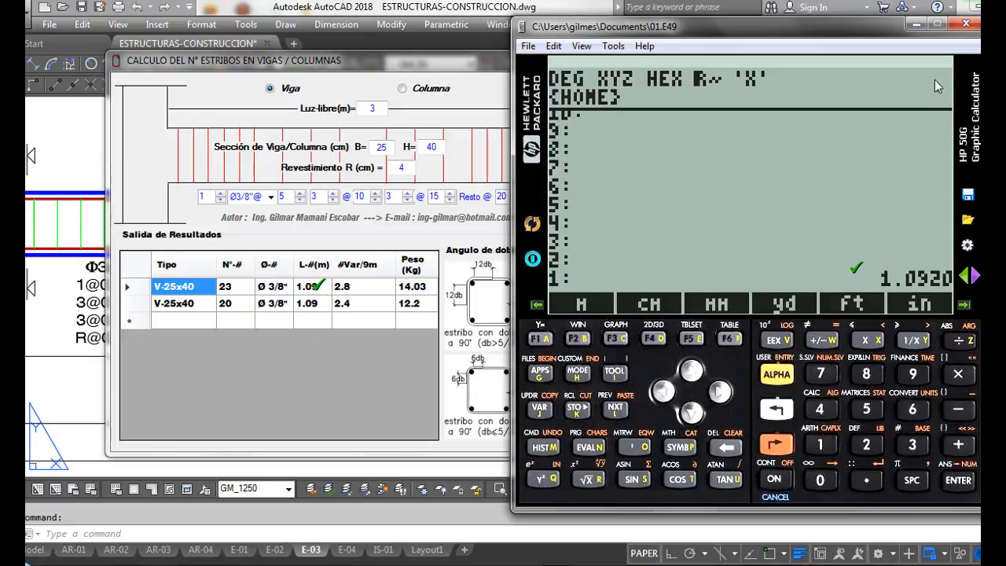
{"action": "left_click", "coordinate": [966, 24]}
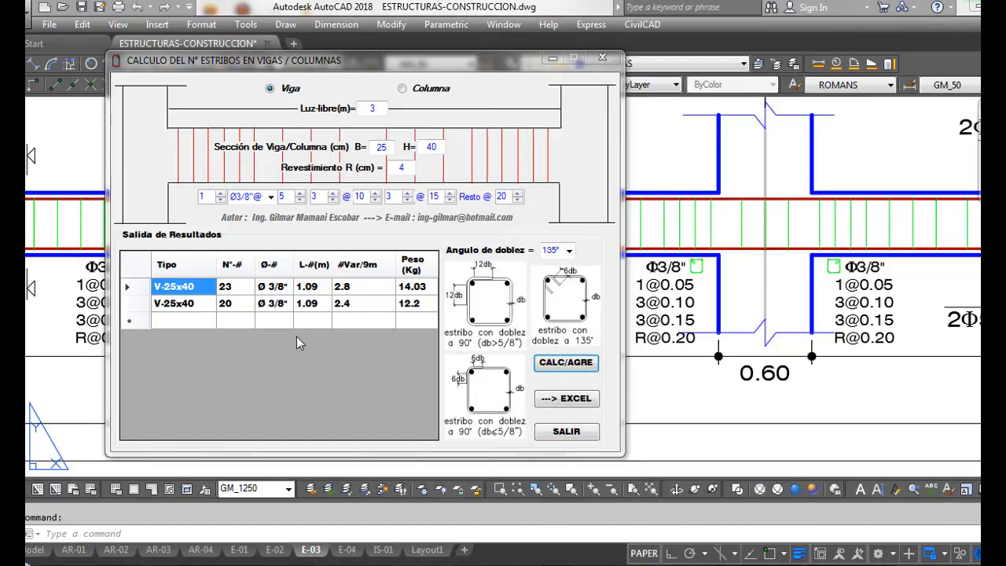
{"action": "left_click", "coordinate": [391, 56]}
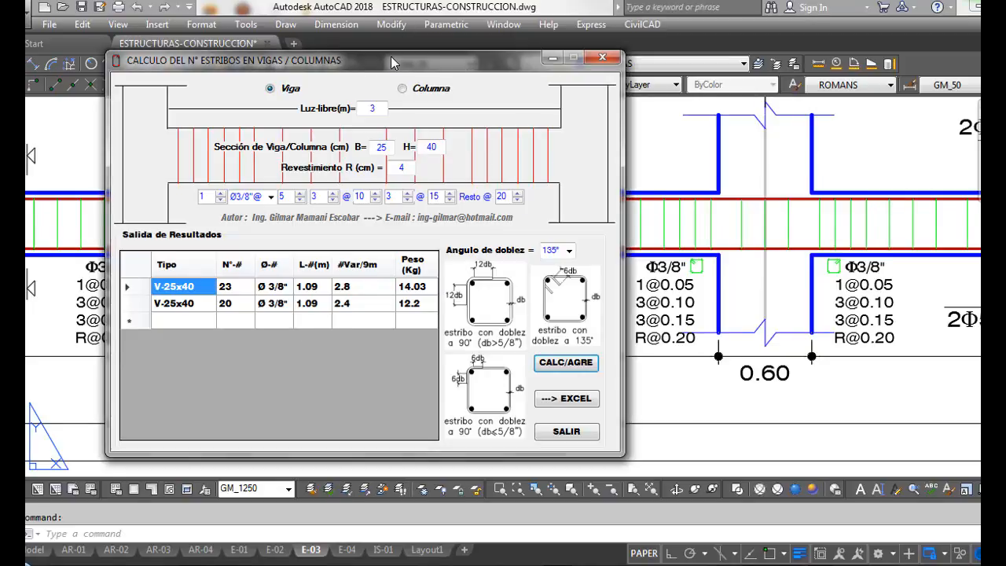
Step: Calculate the stirrups for the EJE-A span between axes 3 and 4 with a 3.10 m clear span, adding them to the results
{"action": "left_click", "coordinate": [656, 179]}
{"action": "scroll", "coordinate": [362, 295], "scroll_direction": "down", "scroll_amount": 4}
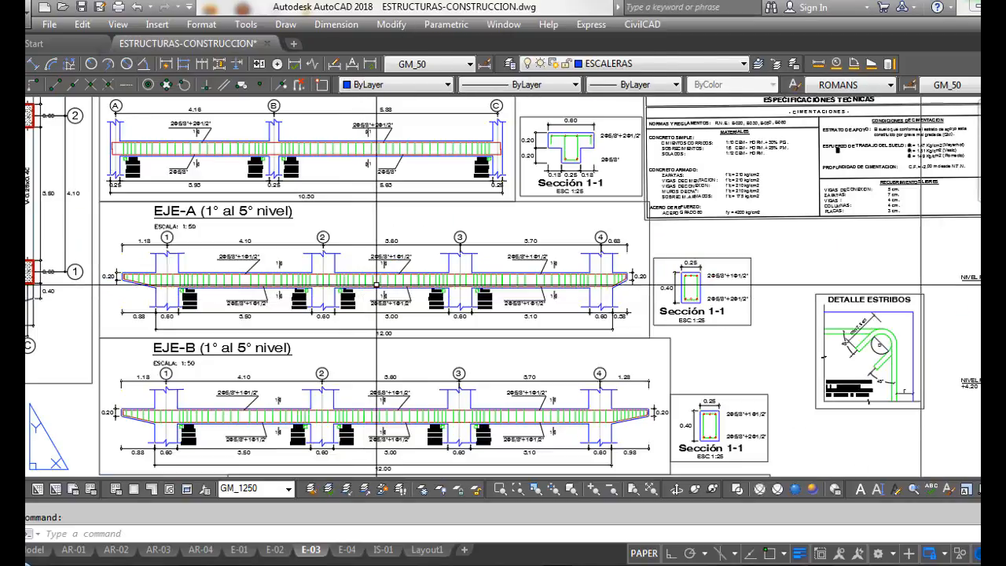
{"action": "scroll", "coordinate": [460, 291], "scroll_direction": "up", "scroll_amount": 4}
{"action": "scroll", "coordinate": [375, 338], "scroll_direction": "up", "scroll_amount": 2}
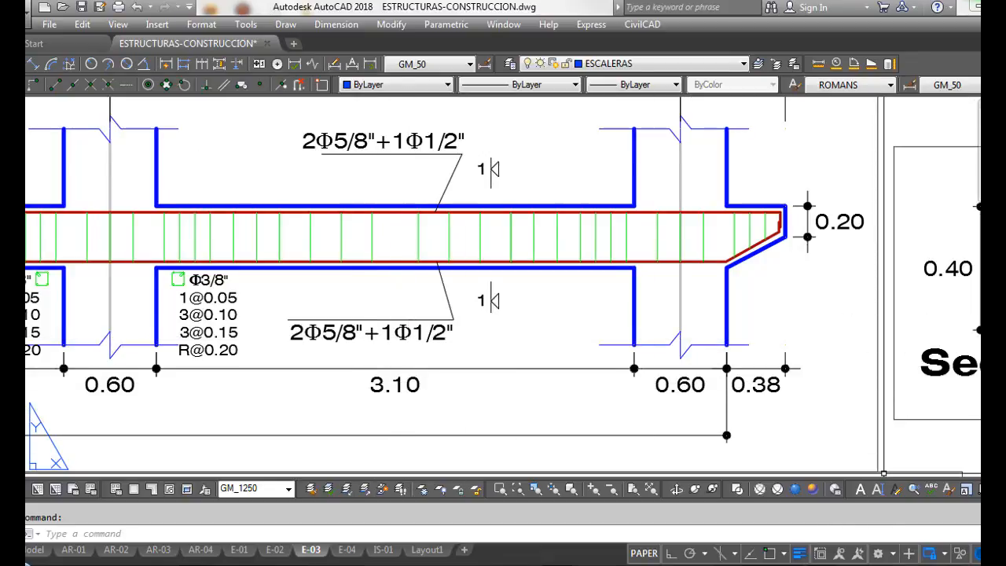
{"action": "right_click", "coordinate": [823, 565]}
{"action": "left_click", "coordinate": [754, 507]}
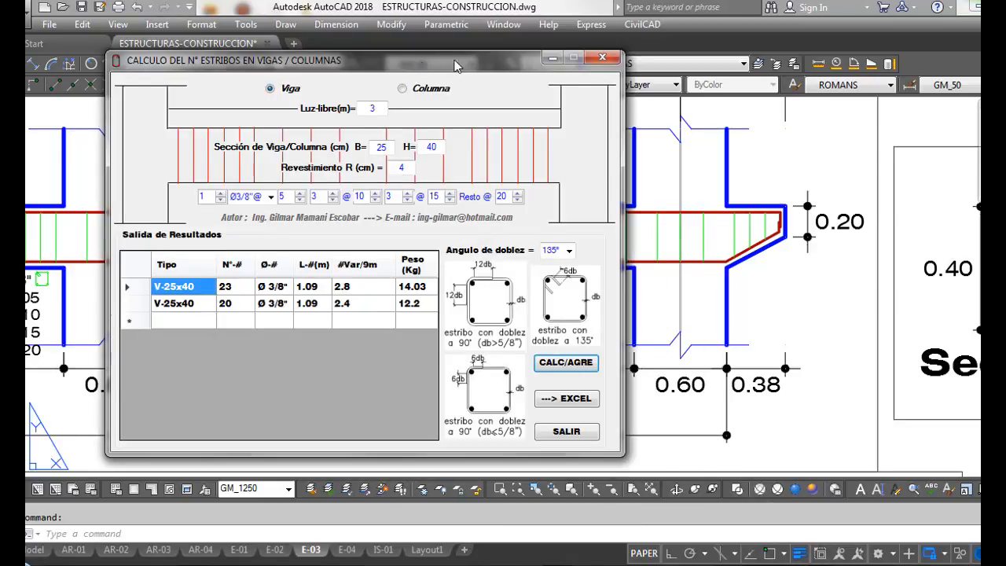
{"action": "left_click_drag", "start_coordinate": [490, 63], "coordinate": [588, 72]}
{"action": "left_click", "coordinate": [543, 114]}
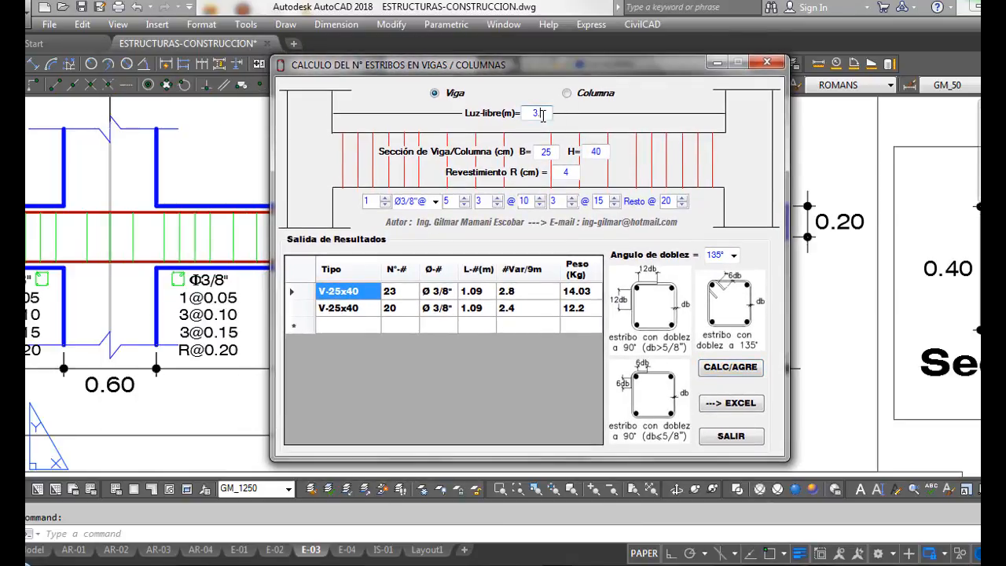
{"action": "left_click", "coordinate": [735, 372]}
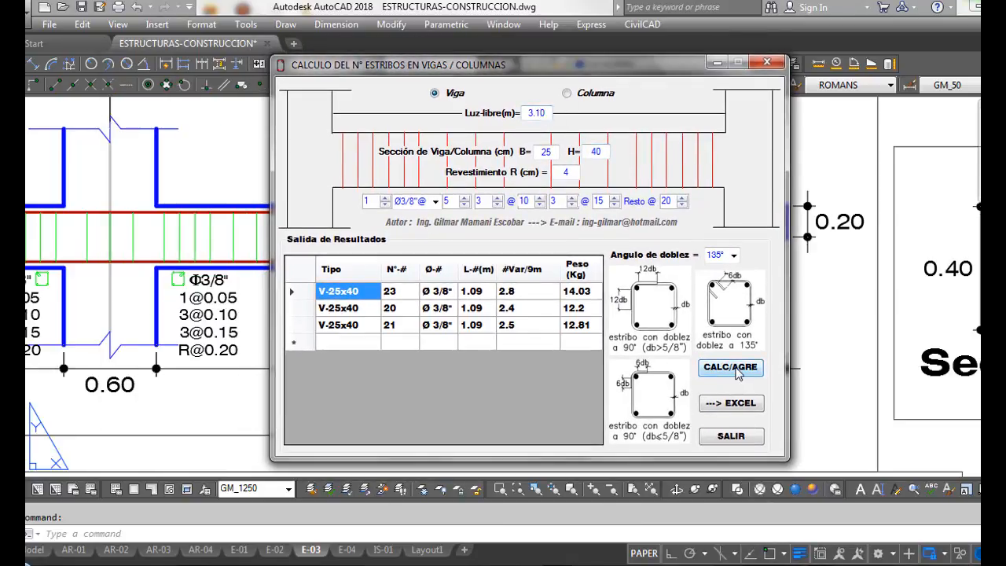
Step: Calculate the stirrups for the EJE-B span between axes 1 and 2 with a 3.5 m clear span, adding them to the results
{"action": "left_click", "coordinate": [833, 258]}
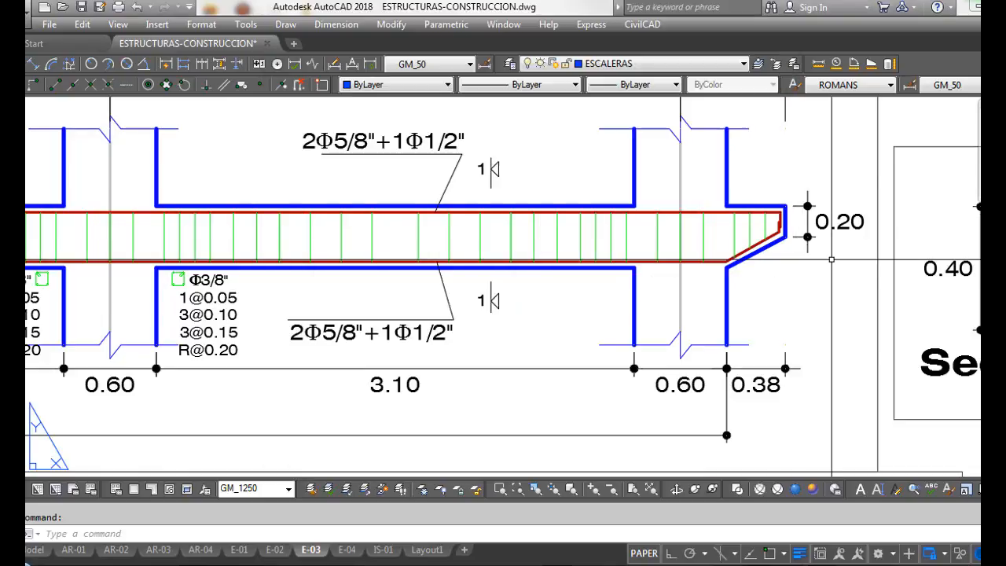
{"action": "scroll", "coordinate": [676, 239], "scroll_direction": "down", "scroll_amount": 10}
{"action": "scroll", "coordinate": [418, 271], "scroll_direction": "down", "scroll_amount": 2}
{"action": "scroll", "coordinate": [417, 271], "scroll_direction": "up", "scroll_amount": 10}
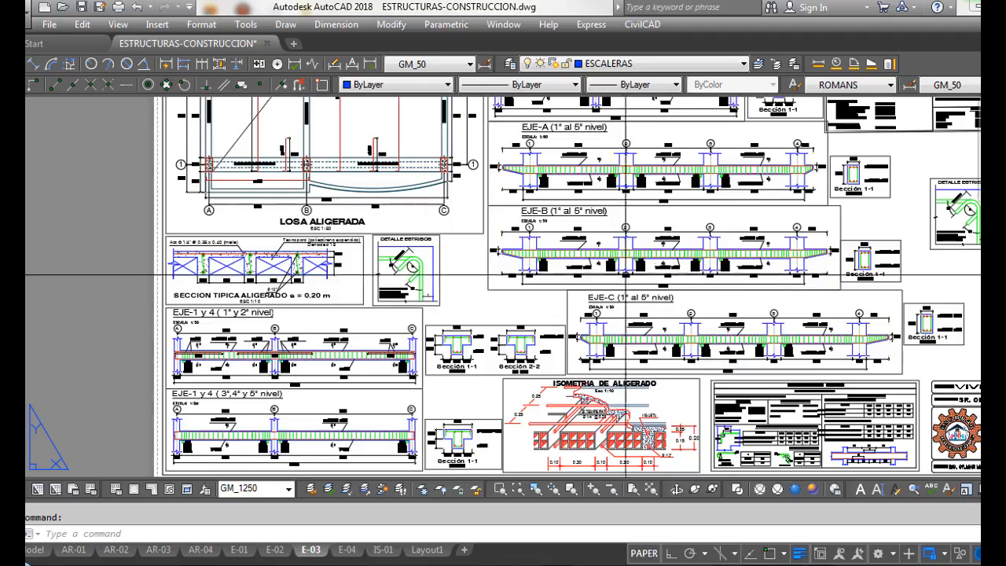
{"action": "scroll", "coordinate": [418, 271], "scroll_direction": "up", "scroll_amount": 3}
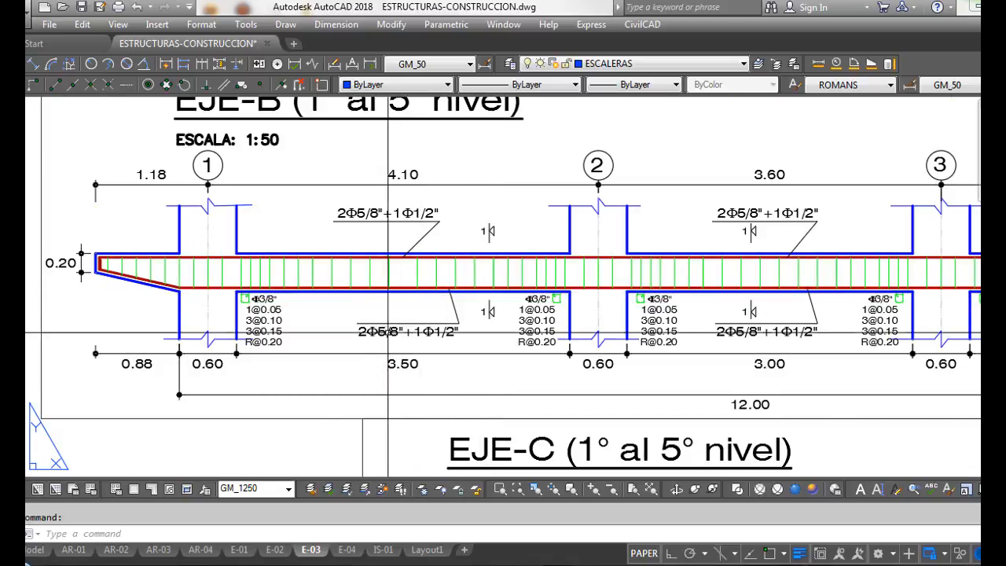
{"action": "scroll", "coordinate": [313, 297], "scroll_direction": "down", "scroll_amount": 3}
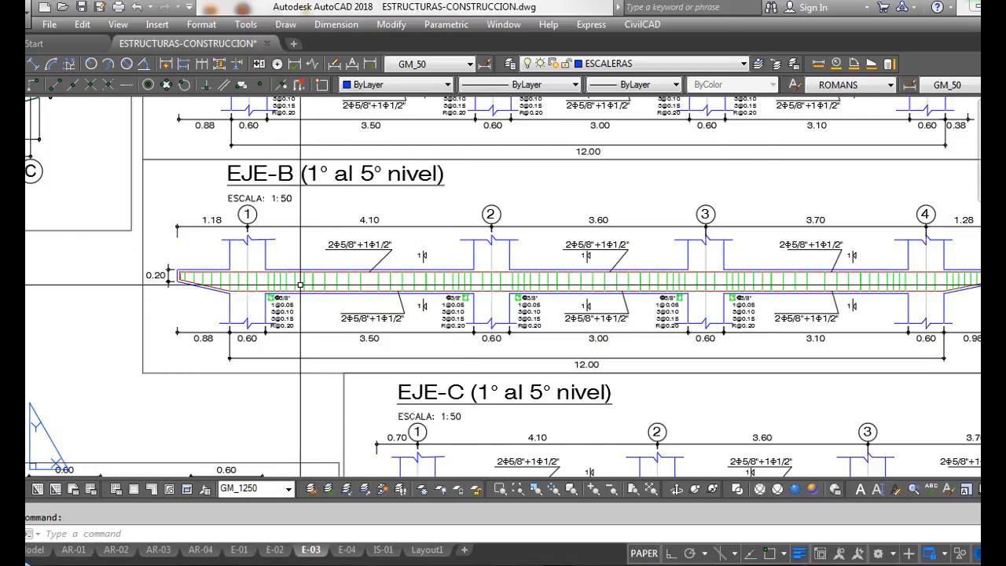
{"action": "scroll", "coordinate": [300, 284], "scroll_direction": "down", "scroll_amount": 3}
{"action": "scroll", "coordinate": [306, 284], "scroll_direction": "up", "scroll_amount": 3}
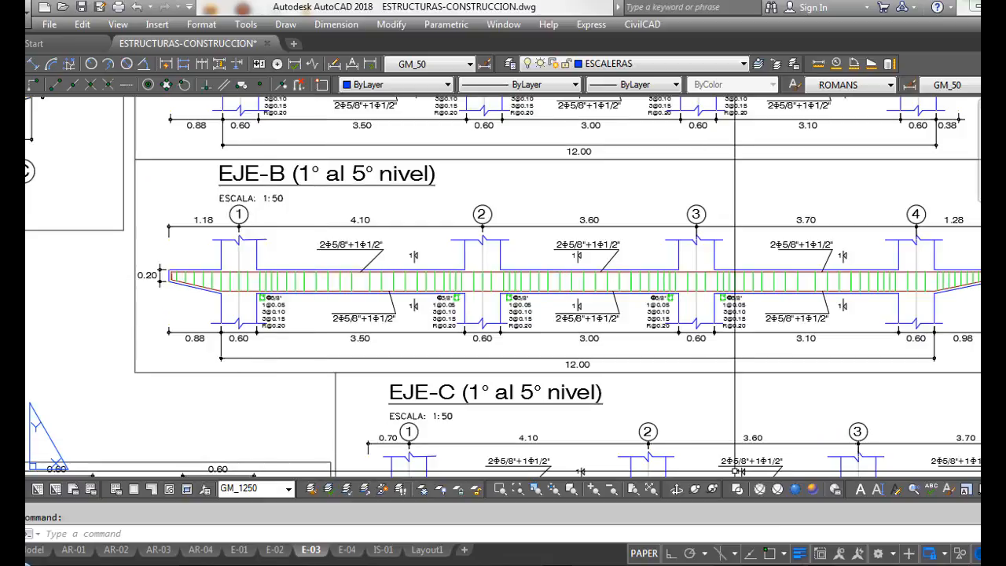
{"action": "key", "text": "alt+Tab"}
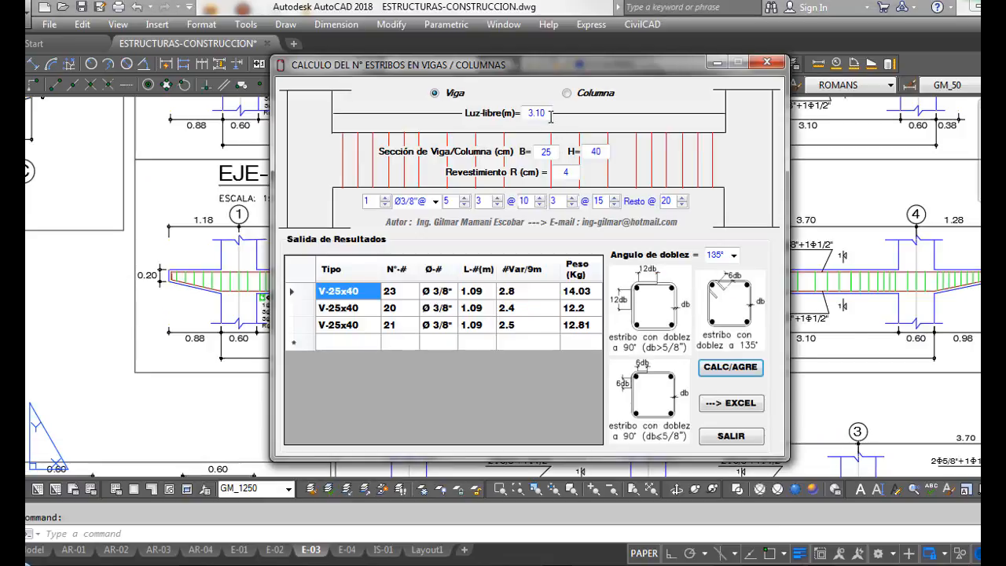
{"action": "left_click_drag", "start_coordinate": [551, 115], "coordinate": [487, 108]}
{"action": "type", "text": "3.5"}
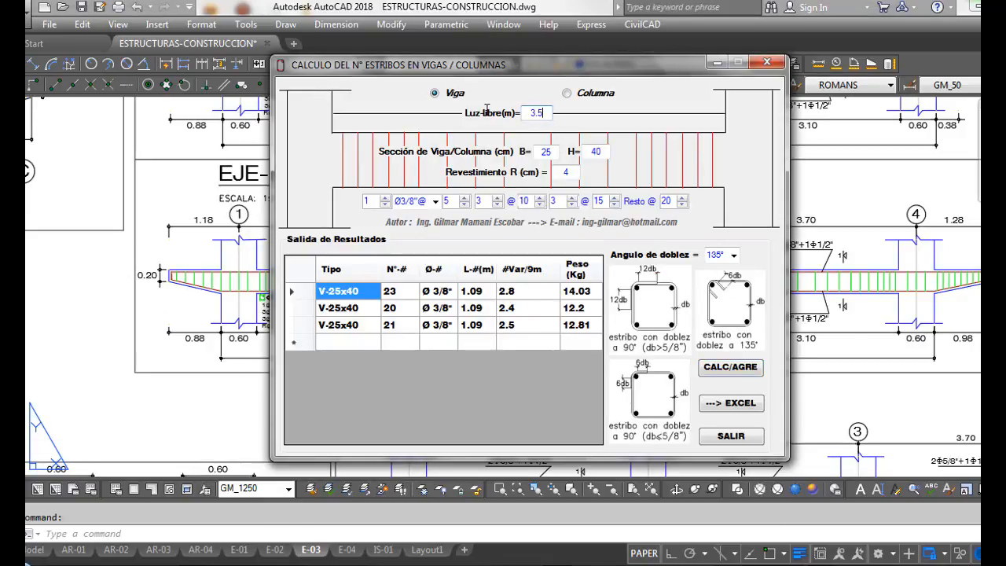
{"action": "left_click", "coordinate": [719, 373]}
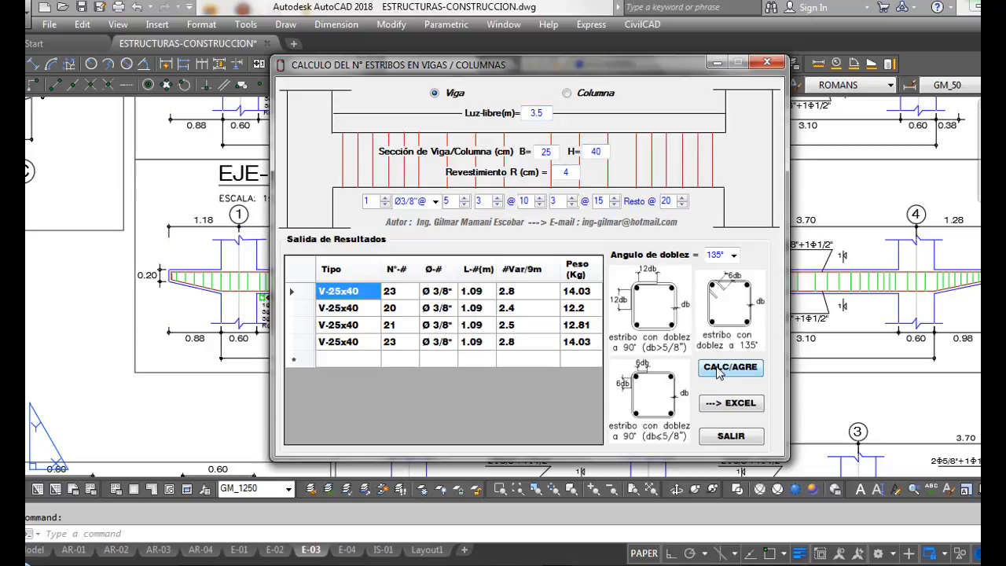
Step: Calculate the stirrups for the two remaining EJE-B spans with clear spans of 3 m and 3.1 m, adding both to the results
{"action": "left_click", "coordinate": [258, 274]}
{"action": "scroll", "coordinate": [361, 409], "scroll_direction": "down", "scroll_amount": 2}
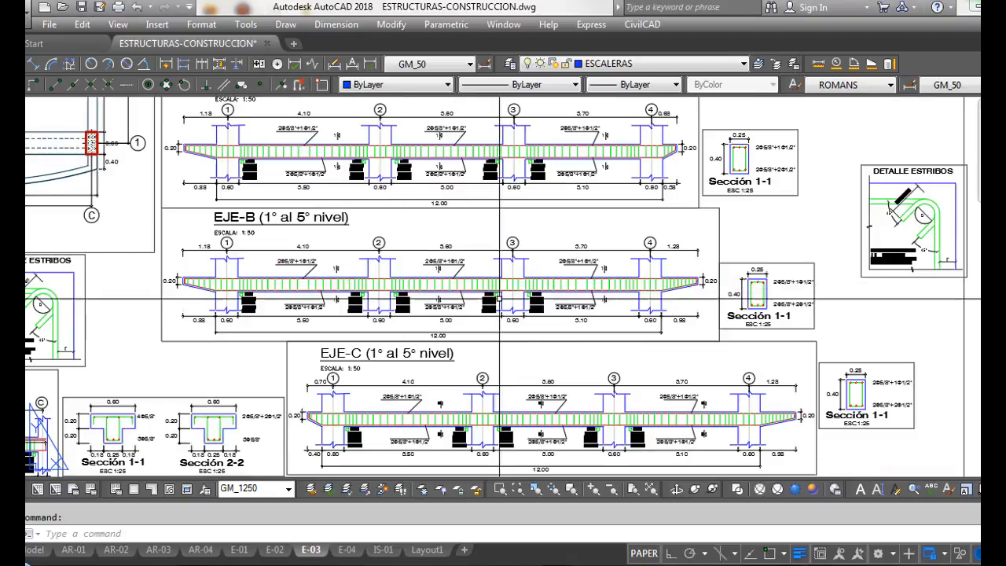
{"action": "scroll", "coordinate": [360, 409], "scroll_direction": "up", "scroll_amount": 3}
{"action": "scroll", "coordinate": [360, 409], "scroll_direction": "up", "scroll_amount": 2}
{"action": "scroll", "coordinate": [361, 409], "scroll_direction": "down", "scroll_amount": 4}
{"action": "scroll", "coordinate": [797, 354], "scroll_direction": "up", "scroll_amount": 4}
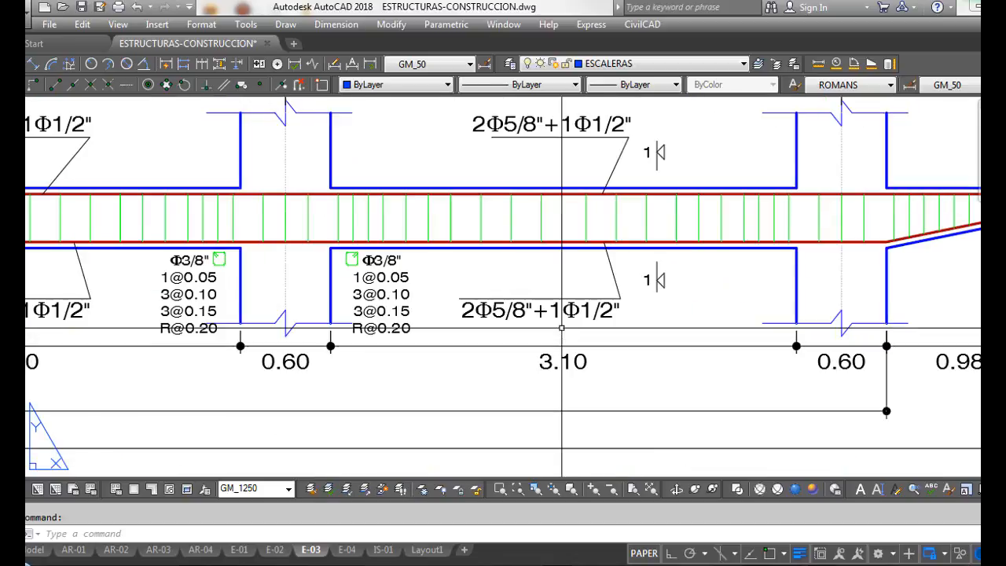
{"action": "left_click", "coordinate": [826, 563]}
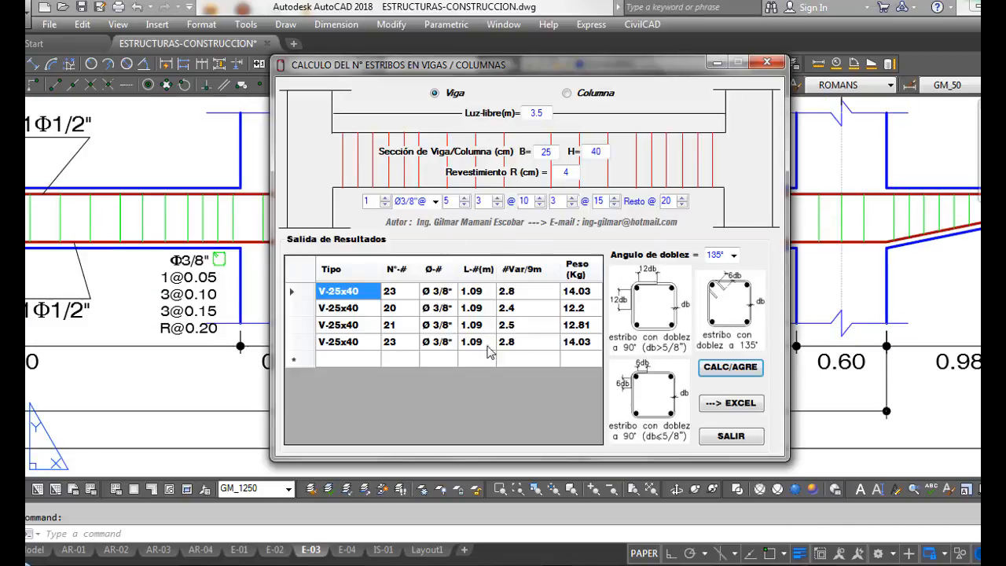
{"action": "left_click", "coordinate": [545, 116]}
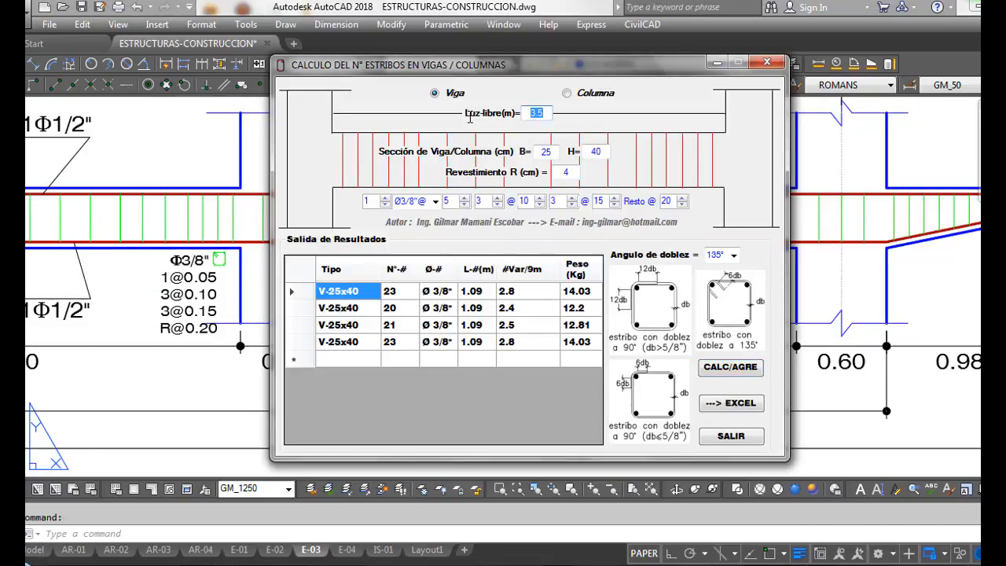
{"action": "type", "text": "3"}
{"action": "left_click", "coordinate": [728, 371]}
{"action": "left_click", "coordinate": [545, 113]}
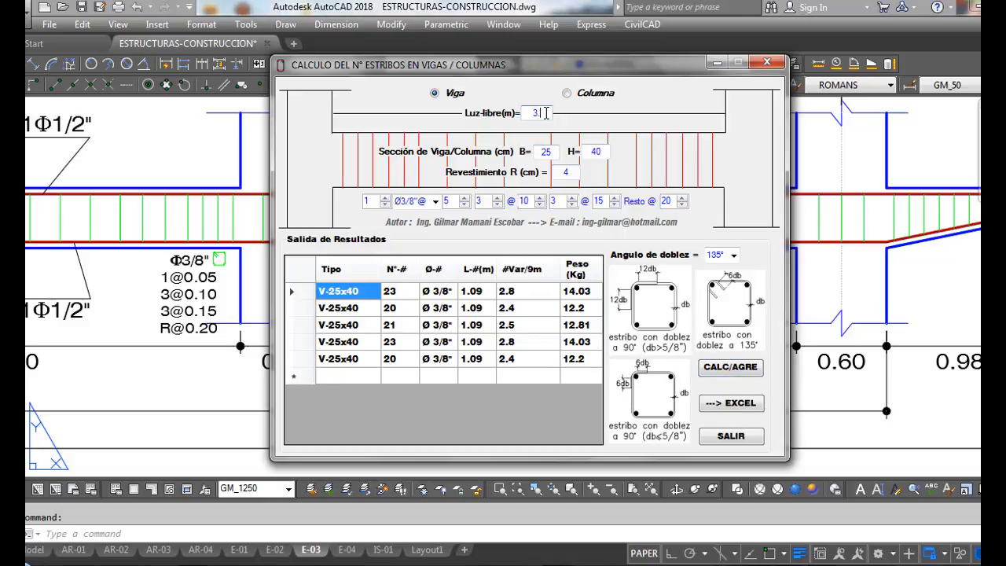
{"action": "left_click", "coordinate": [730, 370]}
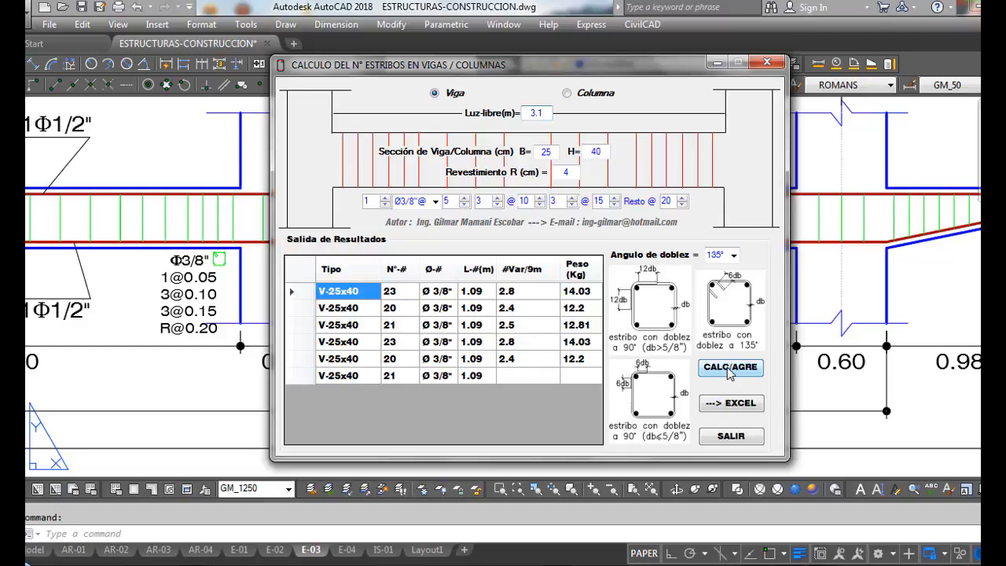
Step: Calculate the stirrups for the EJE-C span between axes 1 and 2 with a 3.5 m clear span, adding them to the results
{"action": "left_click", "coordinate": [197, 162]}
{"action": "scroll", "coordinate": [393, 369], "scroll_direction": "down", "scroll_amount": 5}
{"action": "scroll", "coordinate": [378, 371], "scroll_direction": "up", "scroll_amount": 3}
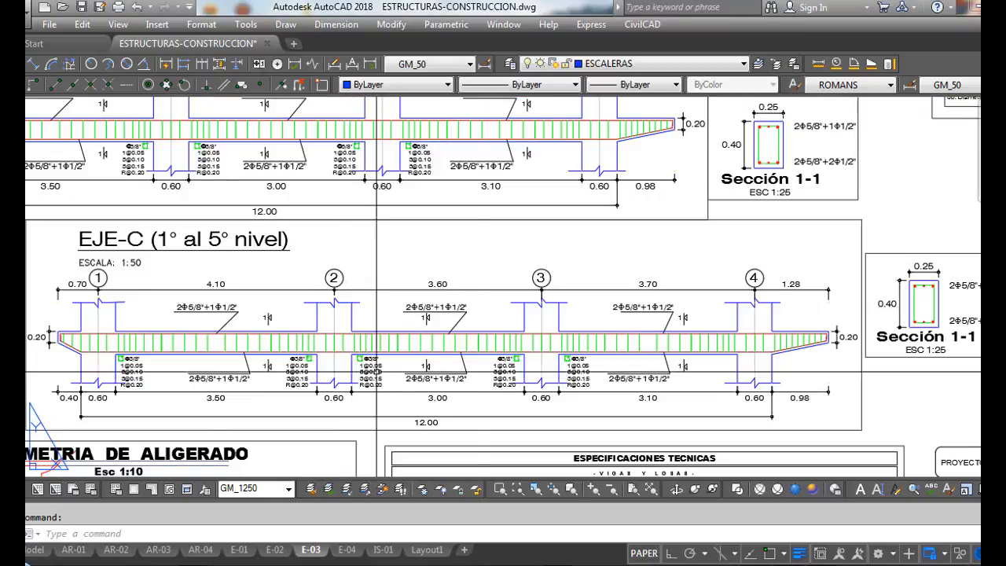
{"action": "scroll", "coordinate": [353, 378], "scroll_direction": "down", "scroll_amount": 3}
{"action": "scroll", "coordinate": [330, 385], "scroll_direction": "up", "scroll_amount": 5}
{"action": "scroll", "coordinate": [330, 386], "scroll_direction": "down", "scroll_amount": 4}
{"action": "scroll", "coordinate": [330, 388], "scroll_direction": "up", "scroll_amount": 2}
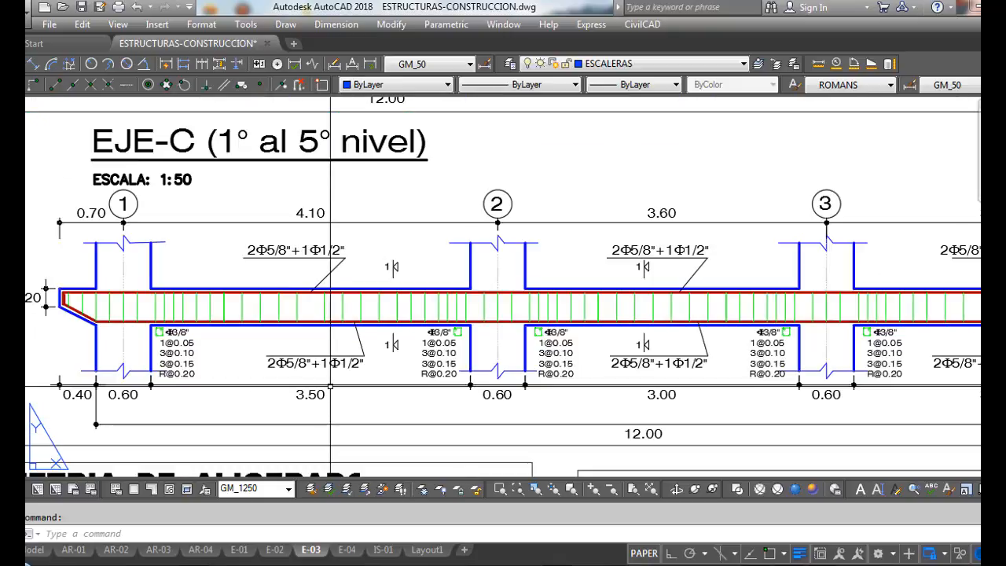
{"action": "scroll", "coordinate": [293, 368], "scroll_direction": "down", "scroll_amount": 2}
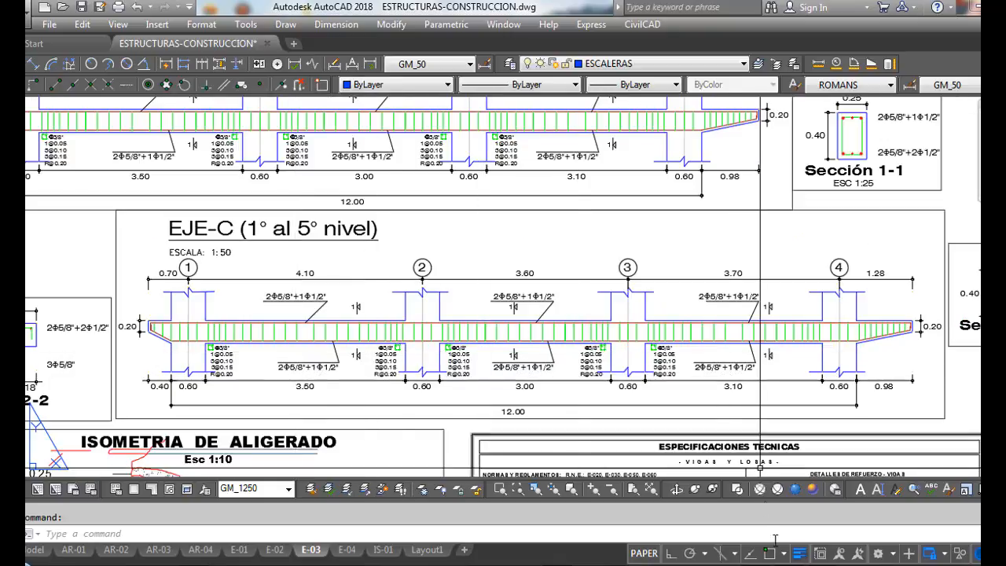
{"action": "left_click", "coordinate": [838, 565]}
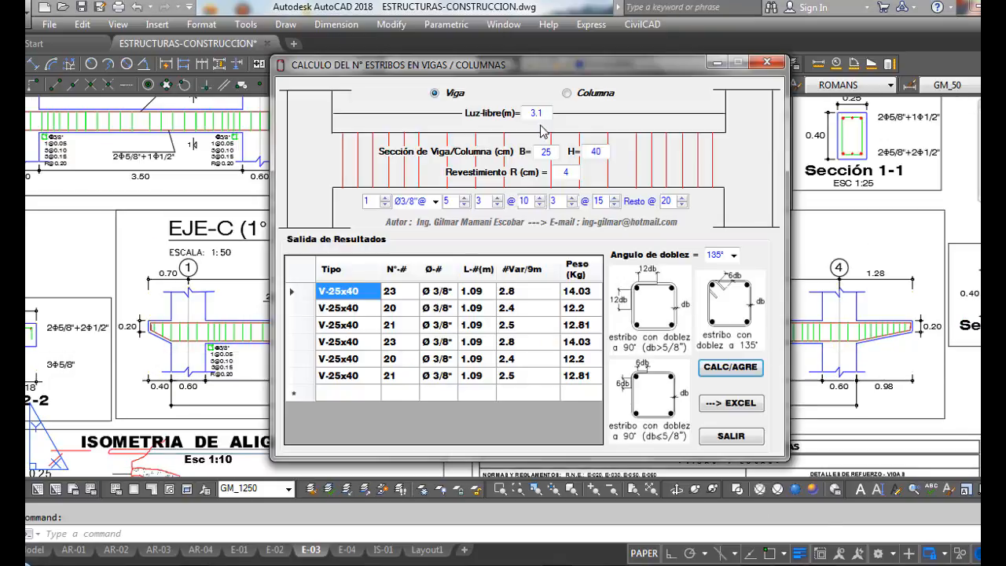
{"action": "left_click_drag", "start_coordinate": [547, 114], "coordinate": [480, 109]}
{"action": "type", "text": "3.5"}
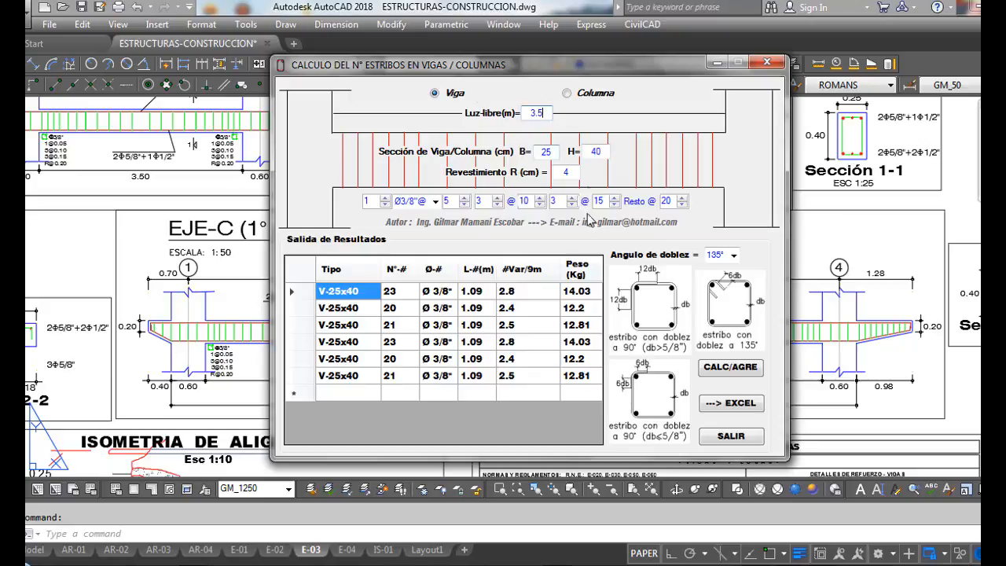
{"action": "left_click", "coordinate": [730, 367]}
Step: Calculate the stirrups for the two remaining EJE-C spans with clear spans of 3 m and 3.10 m, adding both to the results
{"action": "left_click_drag", "start_coordinate": [546, 114], "coordinate": [511, 110]}
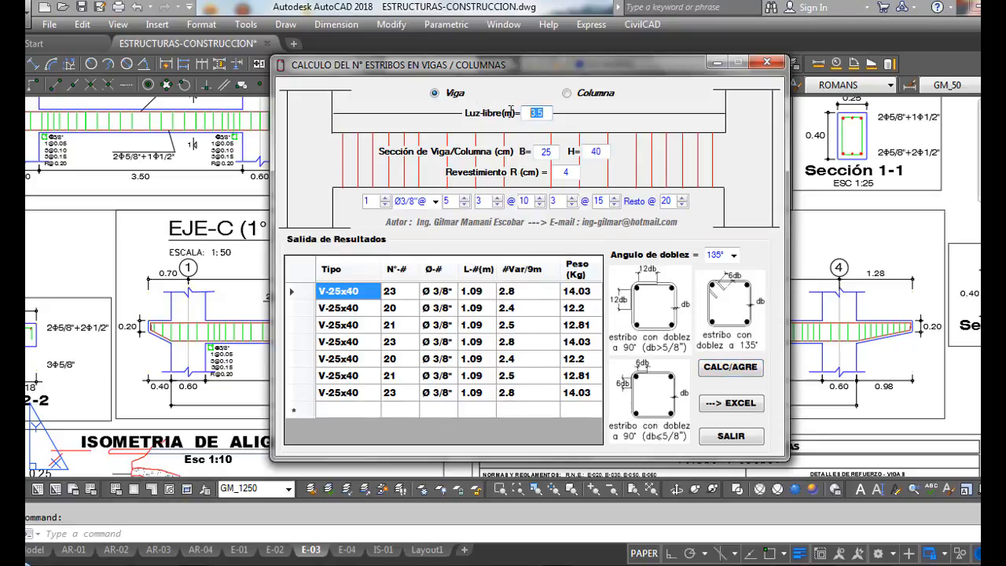
{"action": "type", "text": "3"}
{"action": "left_click", "coordinate": [713, 367]}
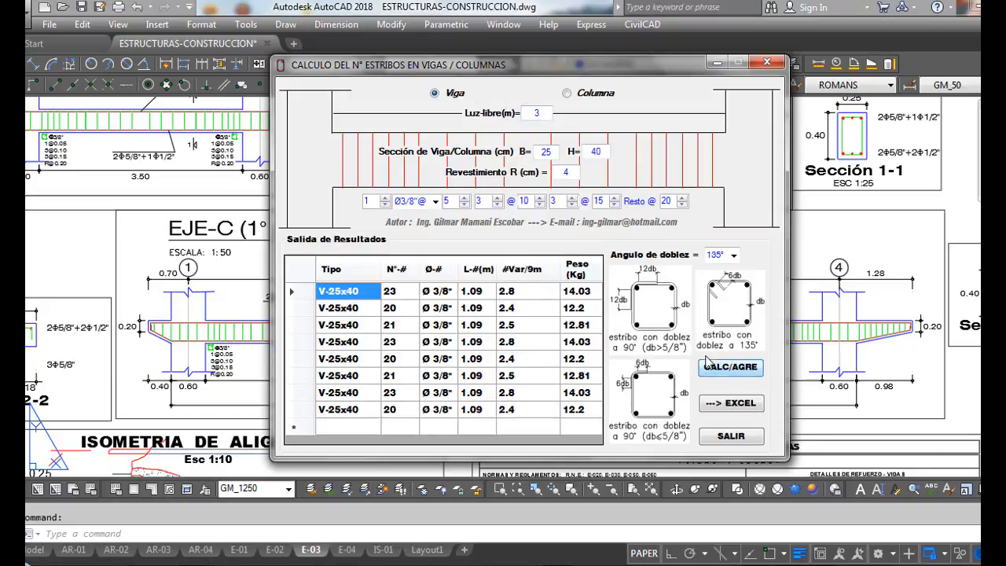
{"action": "left_click", "coordinate": [542, 114]}
{"action": "type", "text": ".10"}
{"action": "left_click", "coordinate": [720, 368]}
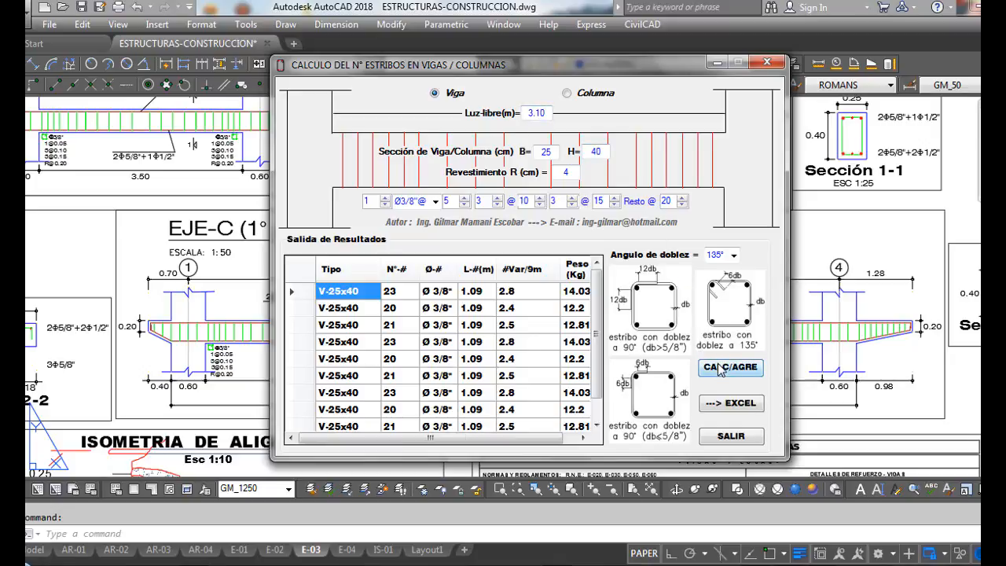
Step: Locate a typical storey on the column elevation of sheet E-03 and switch the stirrup calculator to column mode
{"action": "left_click", "coordinate": [829, 230]}
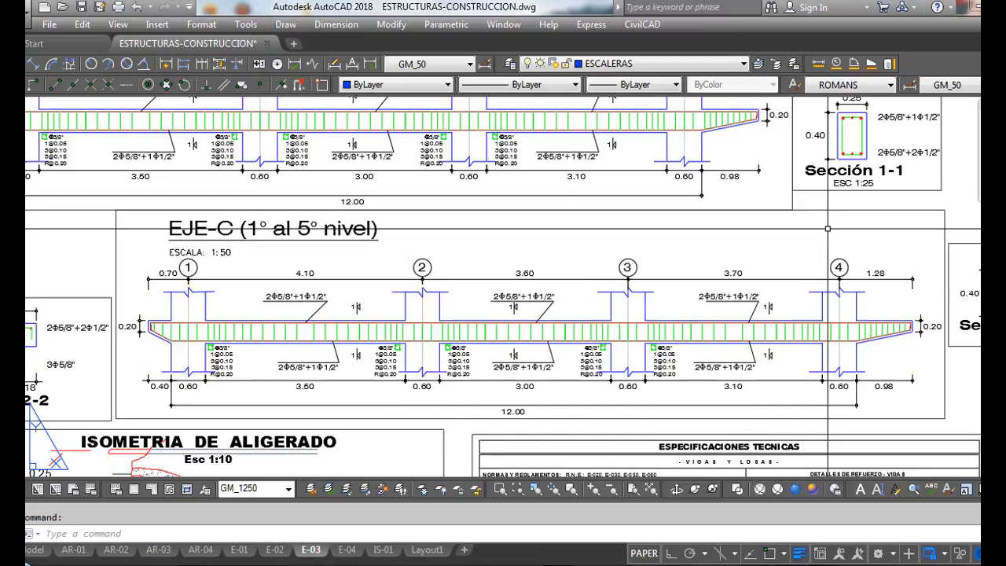
{"action": "scroll", "coordinate": [514, 257], "scroll_direction": "down", "scroll_amount": 4}
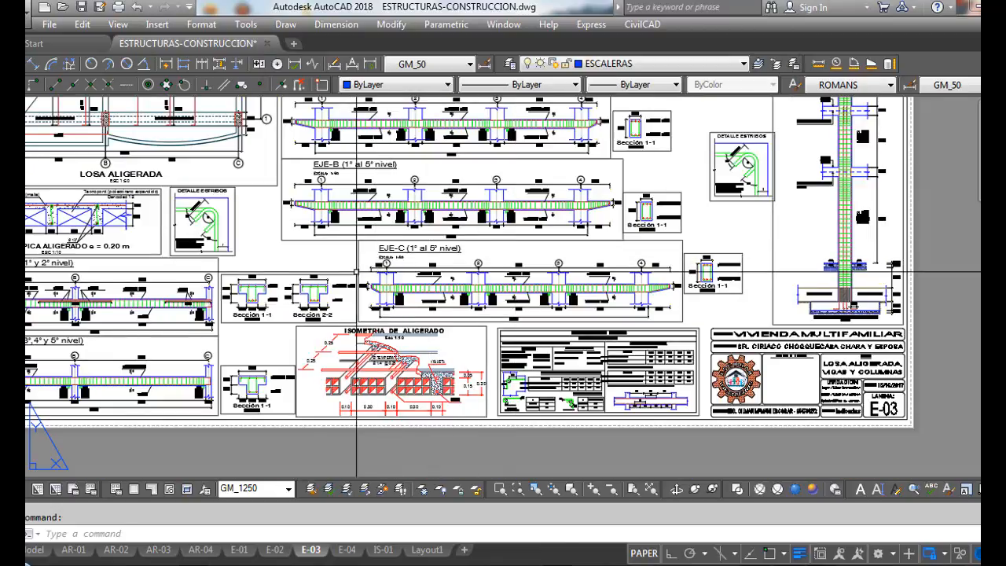
{"action": "scroll", "coordinate": [295, 255], "scroll_direction": "down", "scroll_amount": 2}
{"action": "scroll", "coordinate": [674, 259], "scroll_direction": "up", "scroll_amount": 6}
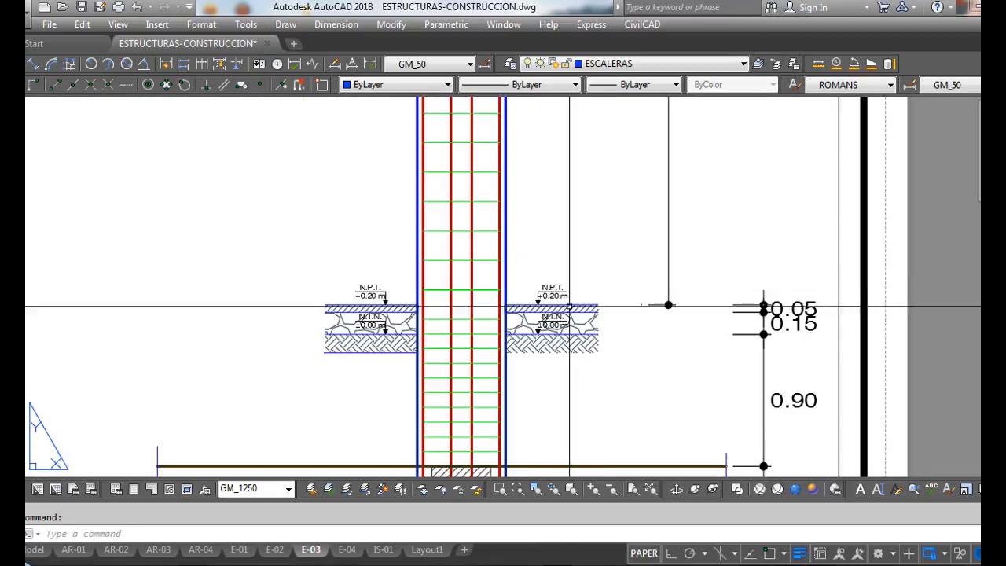
{"action": "scroll", "coordinate": [676, 256], "scroll_direction": "down", "scroll_amount": 4}
{"action": "scroll", "coordinate": [678, 236], "scroll_direction": "up", "scroll_amount": 2}
{"action": "scroll", "coordinate": [601, 181], "scroll_direction": "up", "scroll_amount": 5}
{"action": "scroll", "coordinate": [633, 157], "scroll_direction": "down", "scroll_amount": 3}
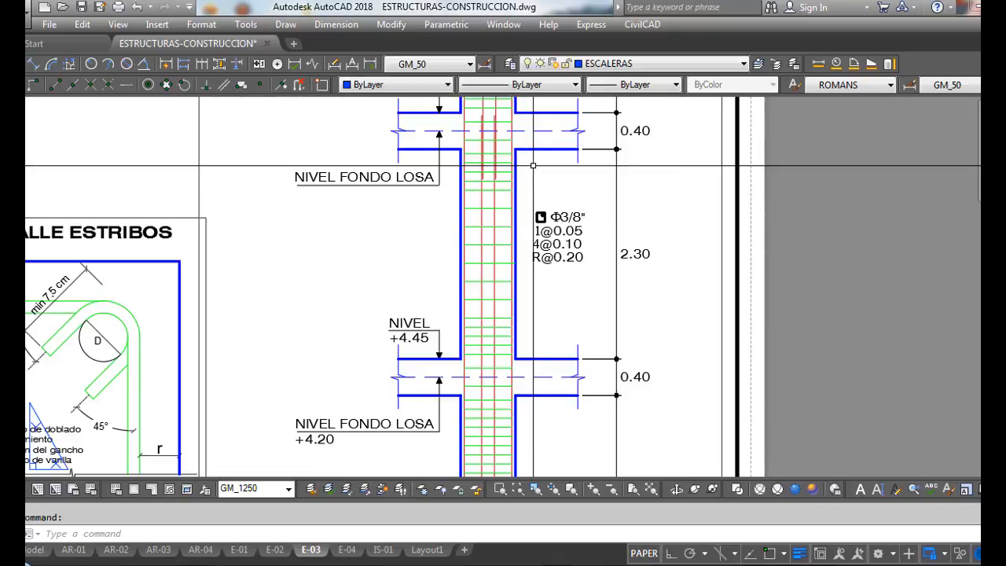
{"action": "scroll", "coordinate": [635, 248], "scroll_direction": "up", "scroll_amount": 2}
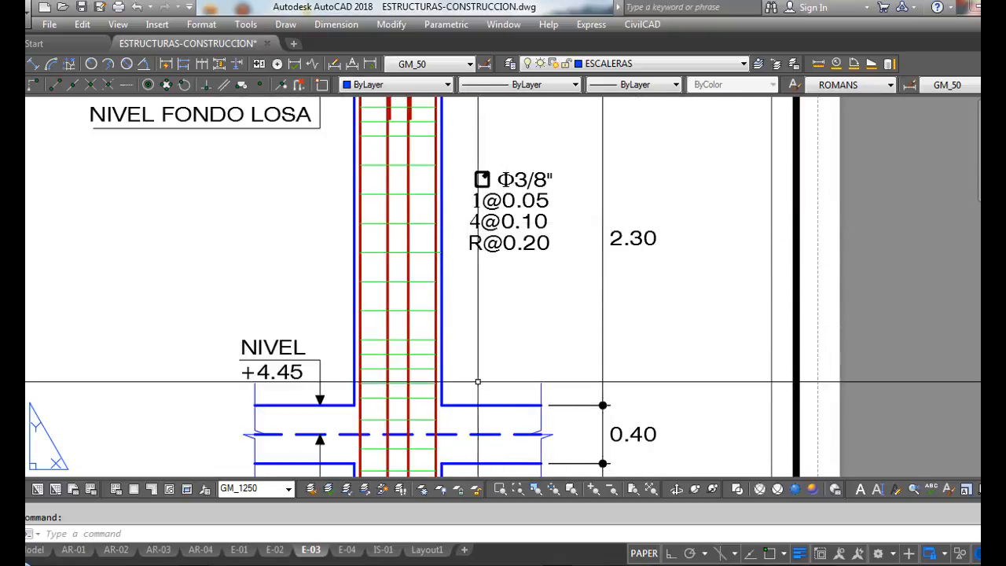
{"action": "scroll", "coordinate": [562, 324], "scroll_direction": "down", "scroll_amount": 1}
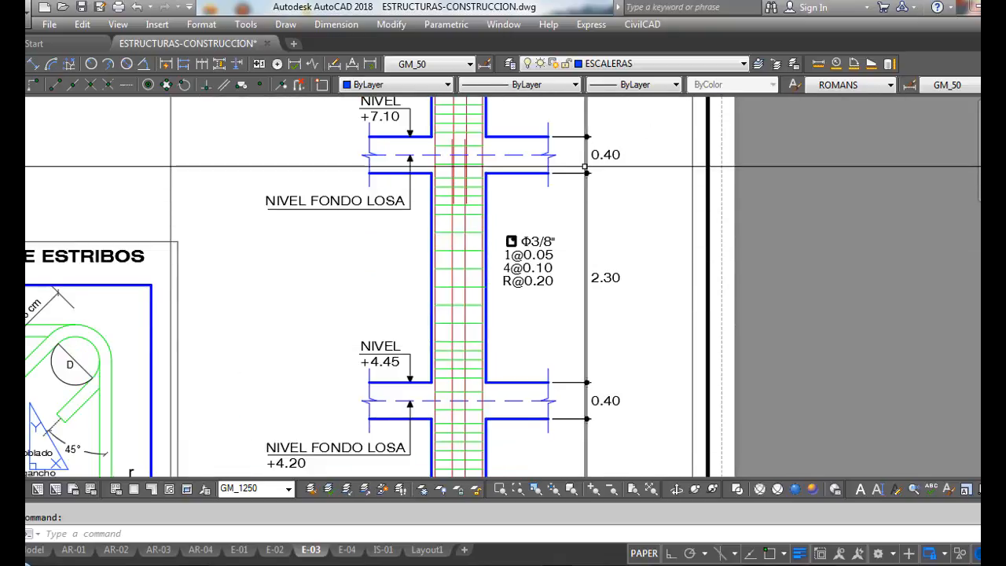
{"action": "left_click", "coordinate": [839, 565]}
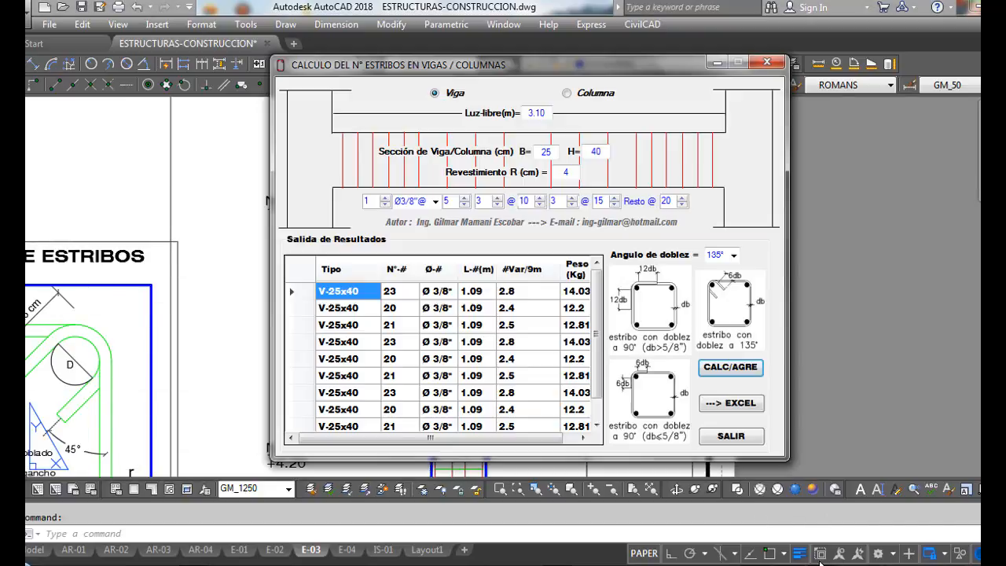
{"action": "left_click", "coordinate": [578, 100]}
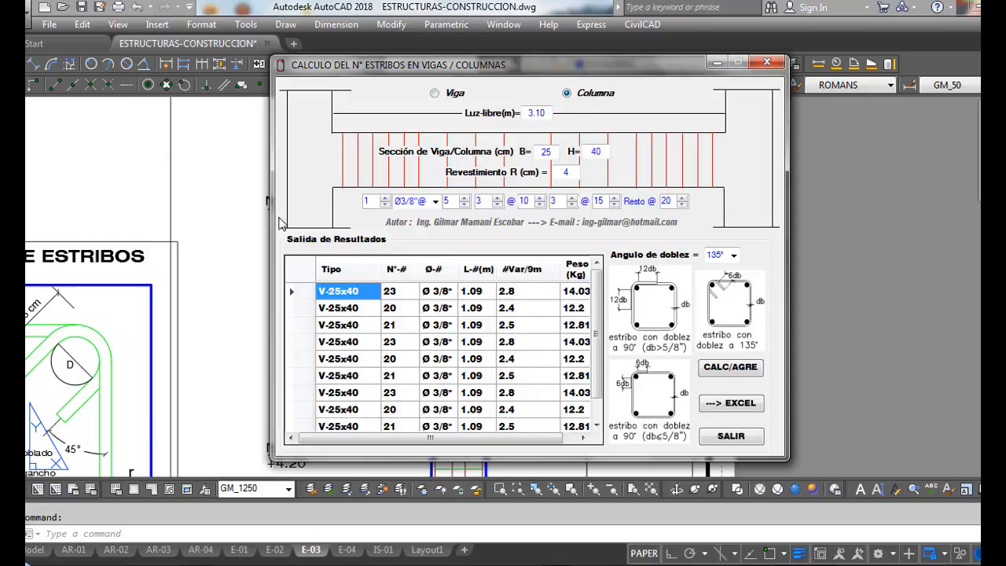
Step: Examine the C1 section dimensions and stirrup detail in the column schedule of sheet E-03
{"action": "left_click", "coordinate": [239, 178]}
{"action": "scroll", "coordinate": [572, 254], "scroll_direction": "down", "scroll_amount": 10}
{"action": "scroll", "coordinate": [598, 231], "scroll_direction": "up", "scroll_amount": 10}
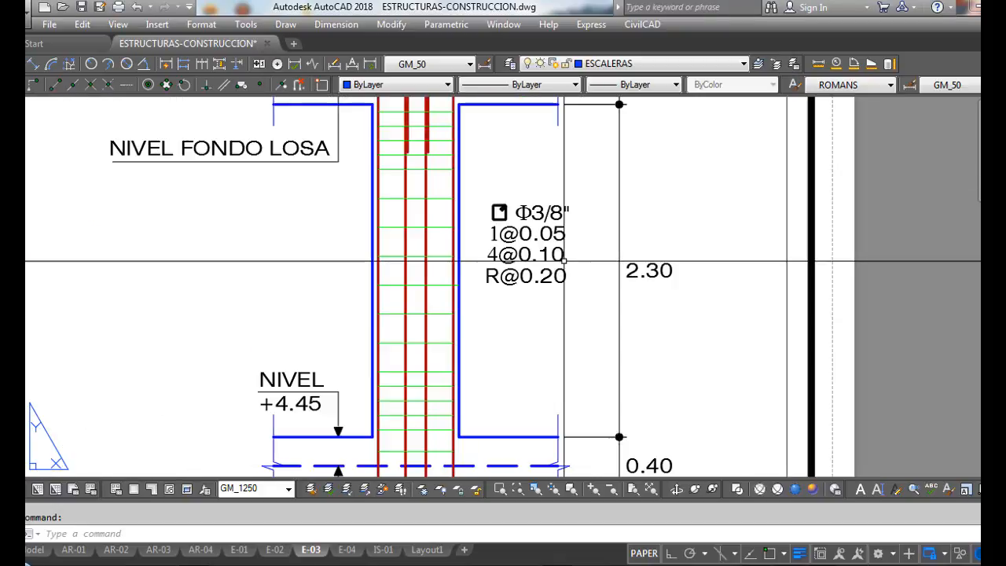
{"action": "scroll", "coordinate": [598, 263], "scroll_direction": "down", "scroll_amount": 10}
{"action": "scroll", "coordinate": [605, 275], "scroll_direction": "down", "scroll_amount": 5}
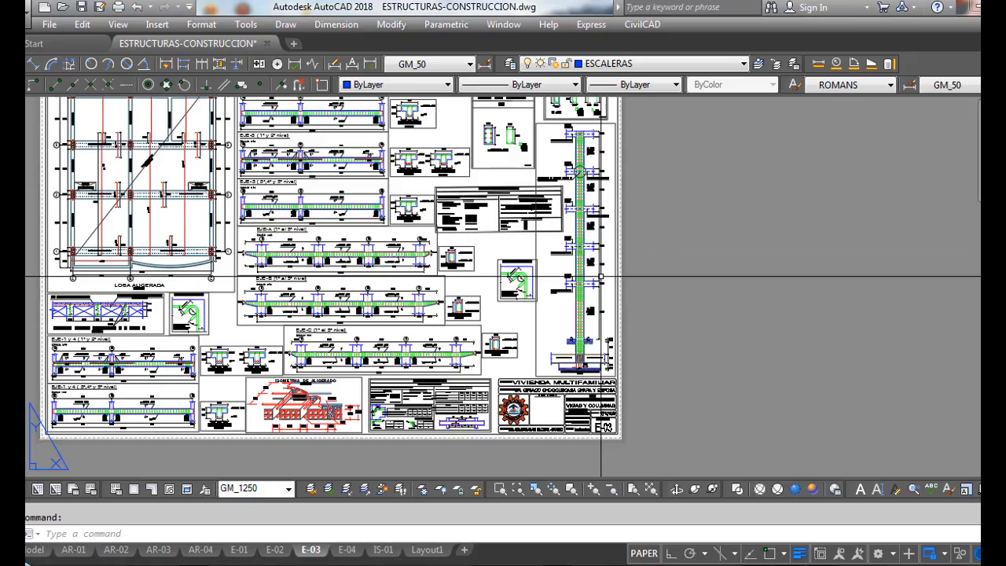
{"action": "scroll", "coordinate": [589, 214], "scroll_direction": "down", "scroll_amount": 2}
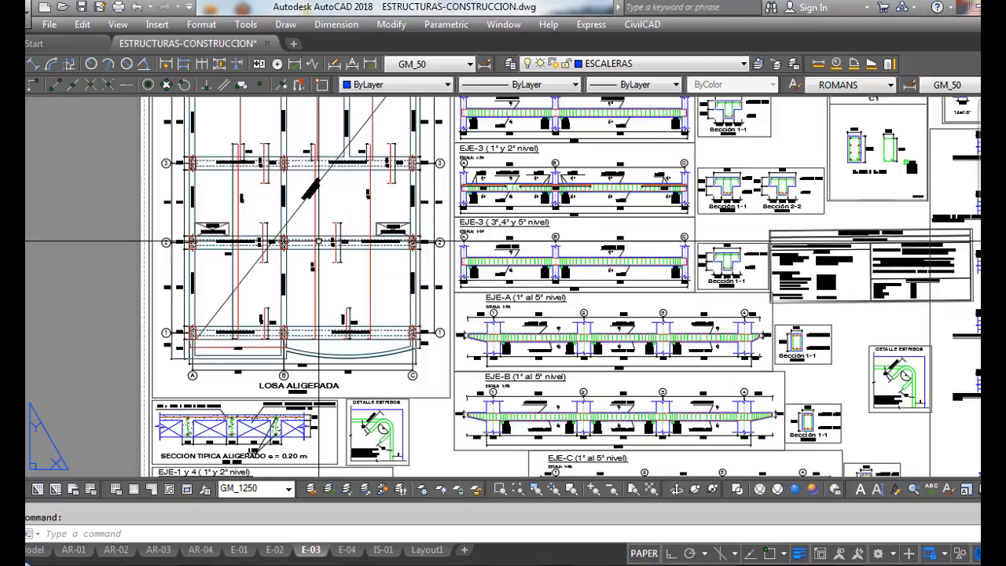
{"action": "scroll", "coordinate": [332, 241], "scroll_direction": "up", "scroll_amount": 2}
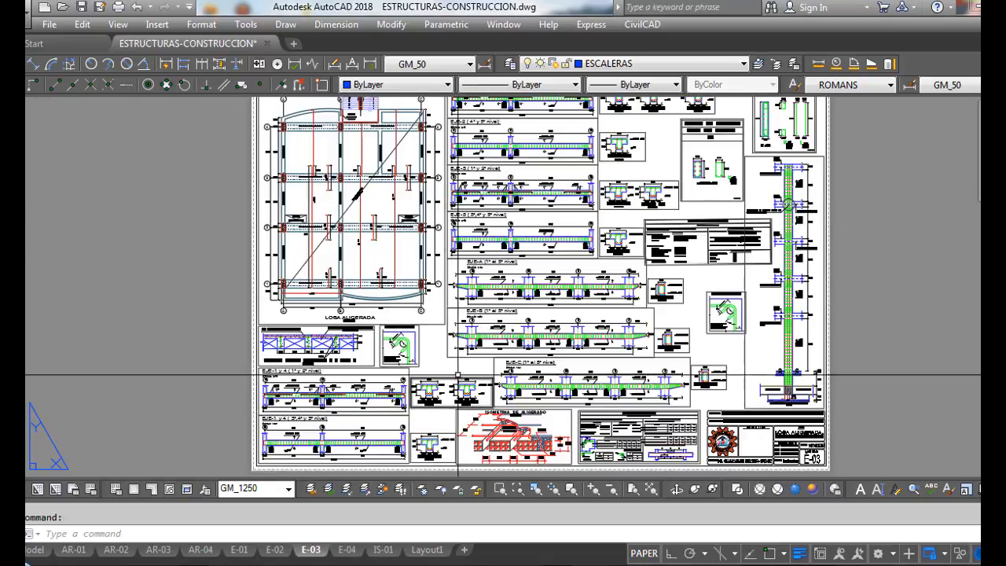
{"action": "scroll", "coordinate": [458, 375], "scroll_direction": "down", "scroll_amount": 1}
{"action": "scroll", "coordinate": [595, 207], "scroll_direction": "up", "scroll_amount": 3}
{"action": "scroll", "coordinate": [444, 194], "scroll_direction": "down", "scroll_amount": 1}
{"action": "scroll", "coordinate": [582, 260], "scroll_direction": "up", "scroll_amount": 5}
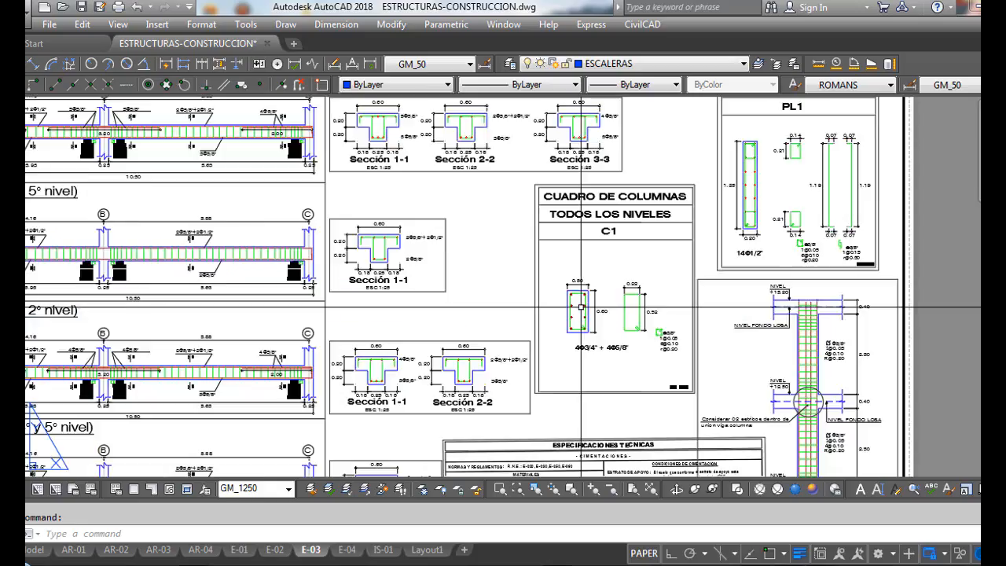
{"action": "scroll", "coordinate": [606, 320], "scroll_direction": "down", "scroll_amount": 1}
{"action": "scroll", "coordinate": [652, 323], "scroll_direction": "up", "scroll_amount": 3}
{"action": "scroll", "coordinate": [598, 309], "scroll_direction": "down", "scroll_amount": 3}
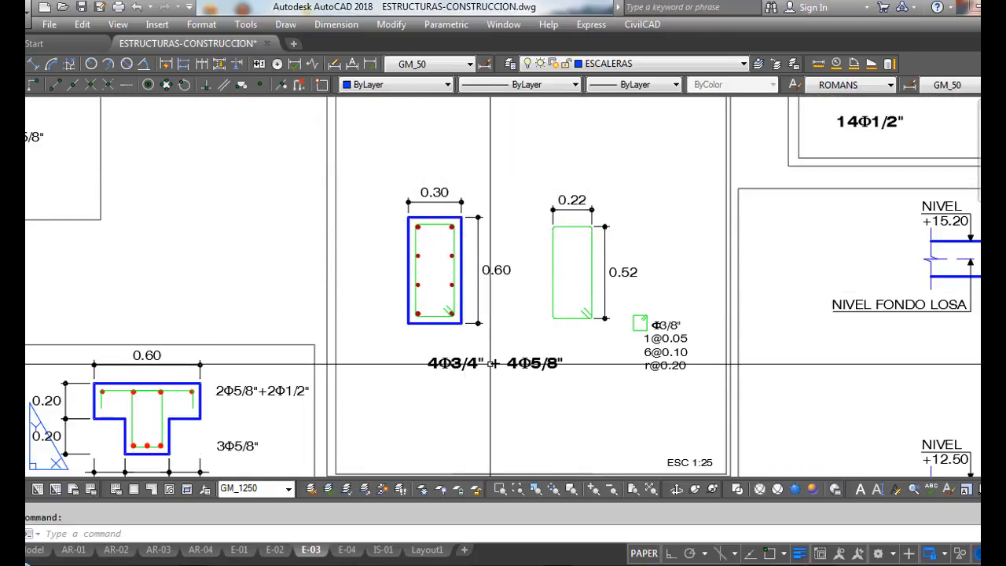
{"action": "scroll", "coordinate": [409, 204], "scroll_direction": "up", "scroll_amount": 4}
{"action": "scroll", "coordinate": [506, 319], "scroll_direction": "down", "scroll_amount": 2}
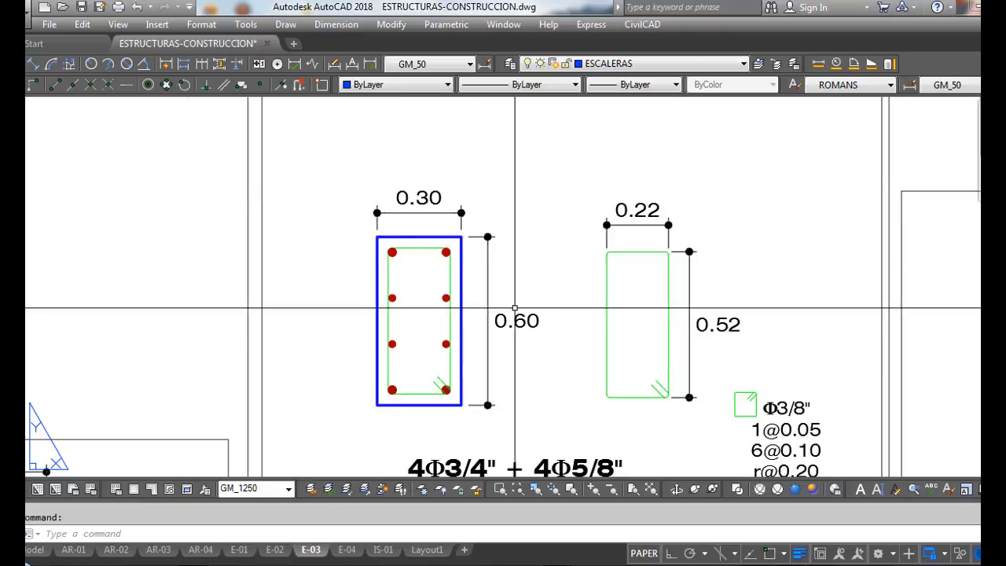
{"action": "scroll", "coordinate": [483, 258], "scroll_direction": "down", "scroll_amount": 2}
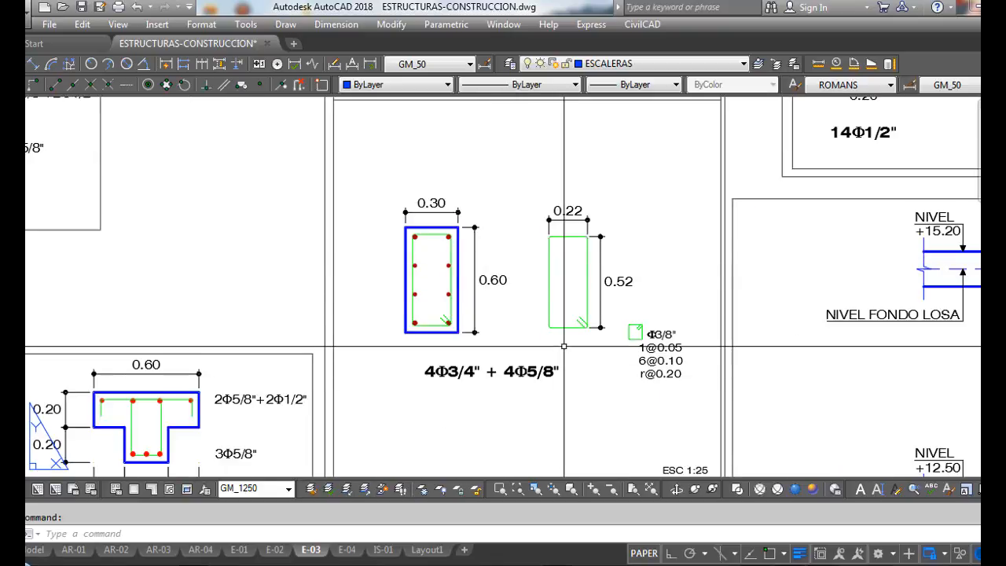
Step: Set the calculator's column section to B = 30 cm and H = 60 cm
{"action": "scroll", "coordinate": [472, 236], "scroll_direction": "down", "scroll_amount": 6}
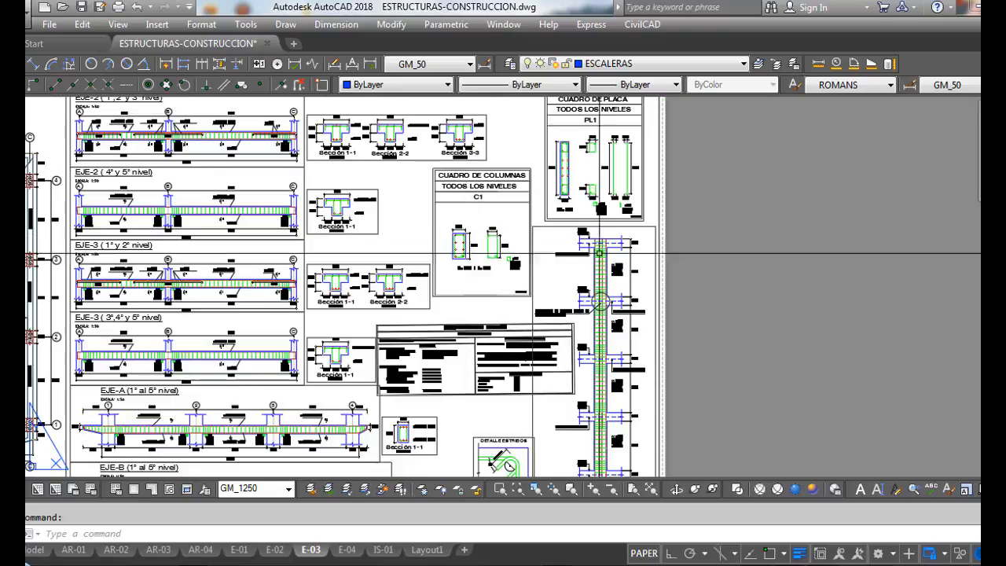
{"action": "scroll", "coordinate": [600, 301], "scroll_direction": "down", "scroll_amount": 3}
{"action": "scroll", "coordinate": [564, 239], "scroll_direction": "up", "scroll_amount": 10}
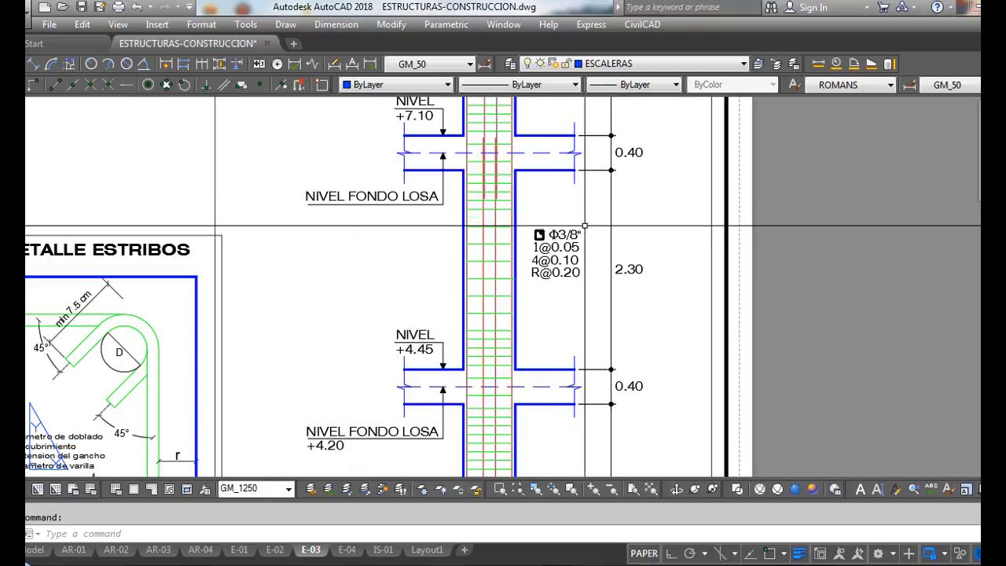
{"action": "scroll", "coordinate": [563, 239], "scroll_direction": "down", "scroll_amount": 2}
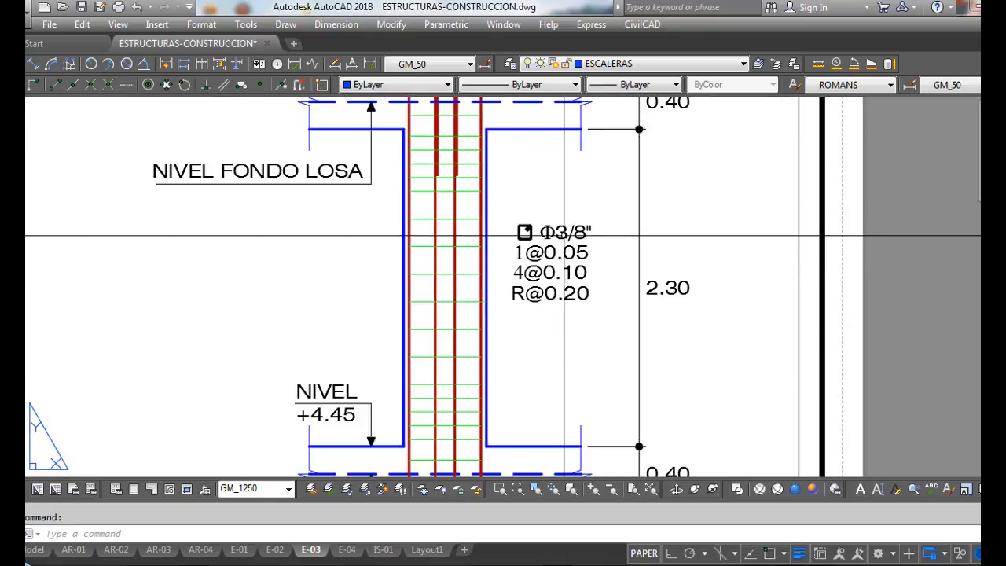
{"action": "key", "text": "alt+Tab"}
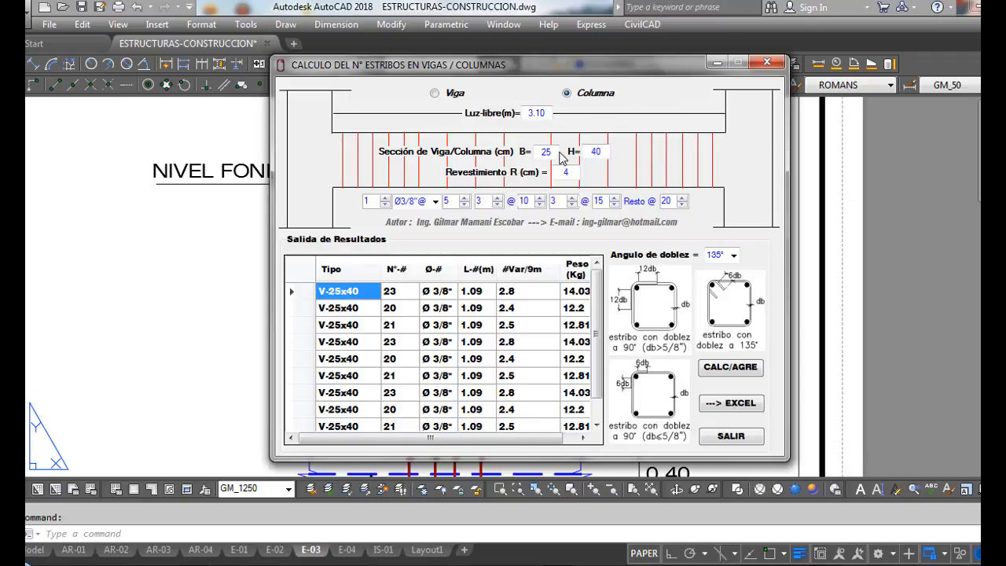
{"action": "left_click_drag", "start_coordinate": [553, 152], "coordinate": [524, 152]}
{"action": "type", "text": "30"}
{"action": "key", "text": "Tab"}
Step: Calculate the storey's column stirrups with 4 at 10 cm, 0 at 15 cm and a 2.30 m clear height, adding them to the results
{"action": "left_click", "coordinate": [232, 229]}
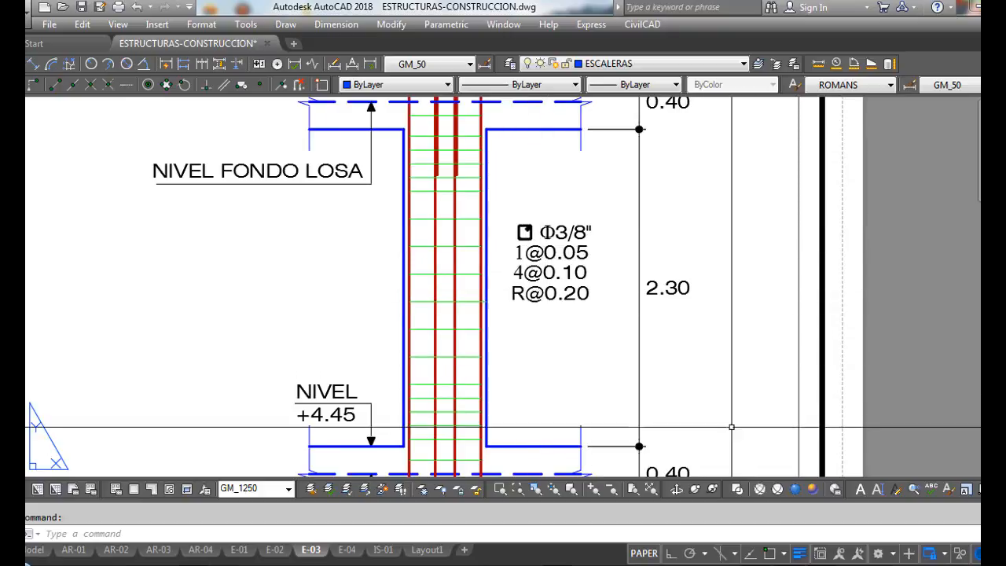
{"action": "key", "text": "alt+Tab"}
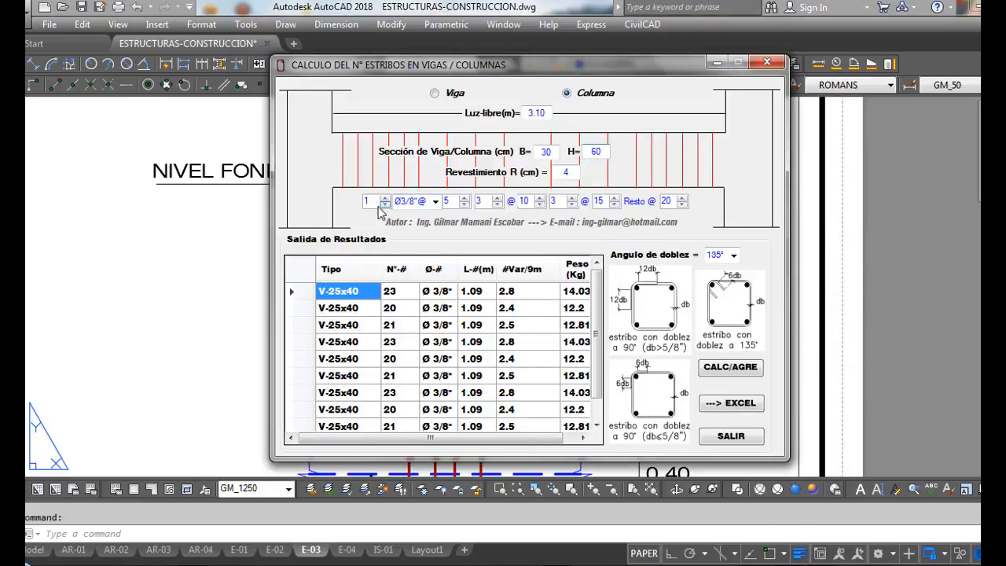
{"action": "left_click", "coordinate": [496, 197]}
{"action": "left_click_drag", "start_coordinate": [549, 113], "coordinate": [486, 101]}
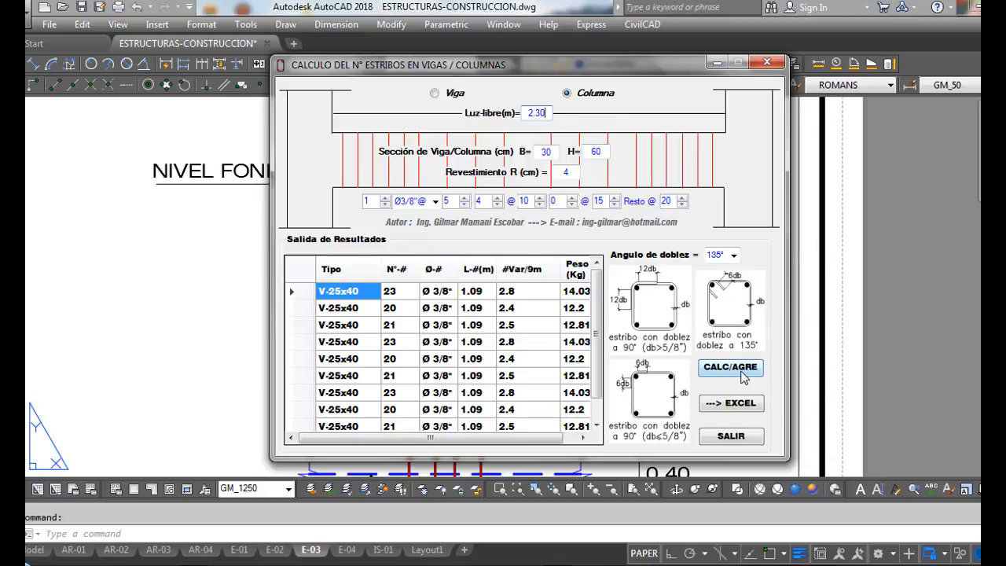
{"action": "left_click", "coordinate": [744, 378]}
{"action": "scroll", "coordinate": [599, 384], "scroll_direction": "down", "scroll_amount": 2}
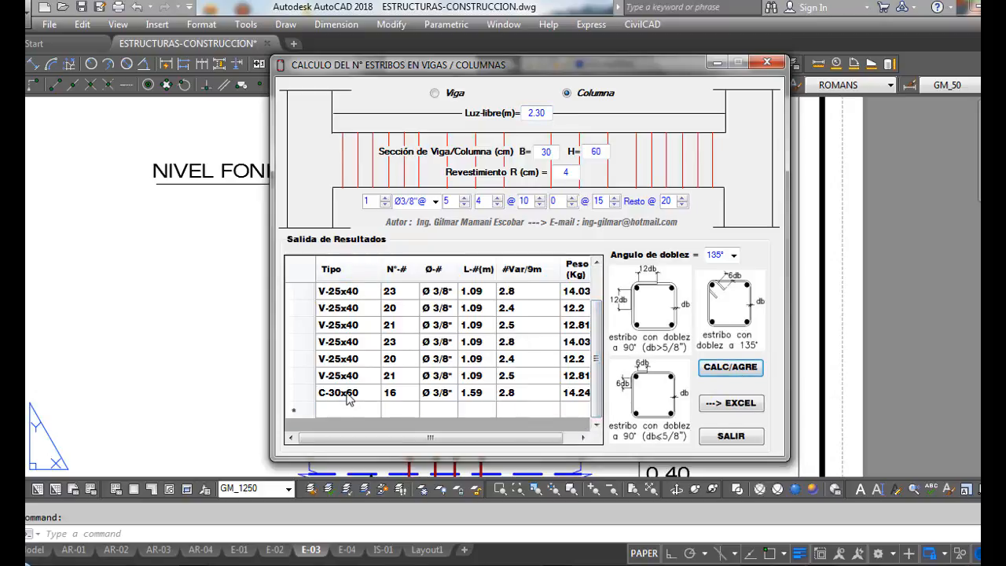
Step: Check the column storey between levels +7.10 and +9.80 on sheet E-03 and add its 2.30 m stirrup calculation to the results
{"action": "left_click", "coordinate": [168, 304]}
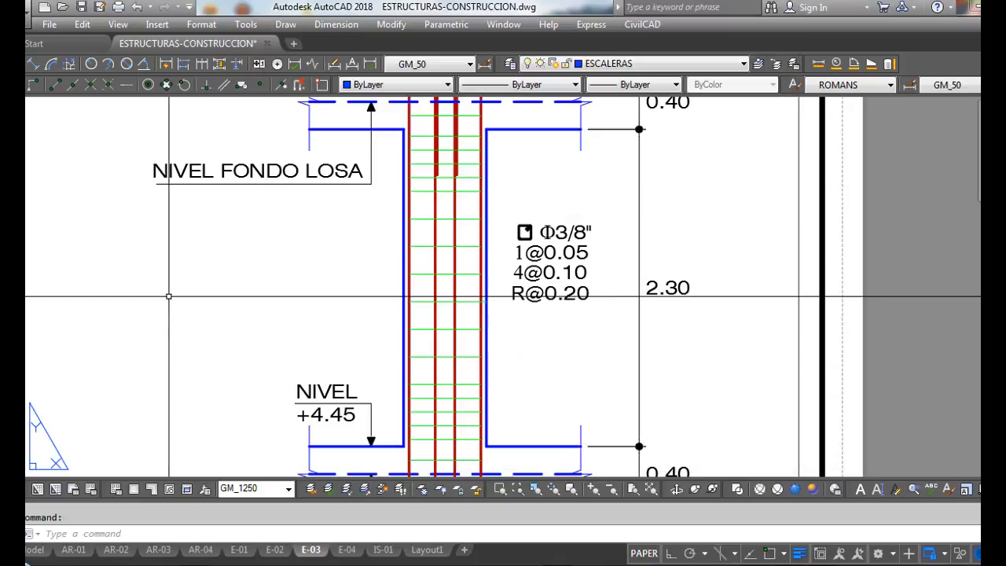
{"action": "scroll", "coordinate": [478, 337], "scroll_direction": "down", "scroll_amount": 3}
{"action": "scroll", "coordinate": [495, 291], "scroll_direction": "up", "scroll_amount": 3}
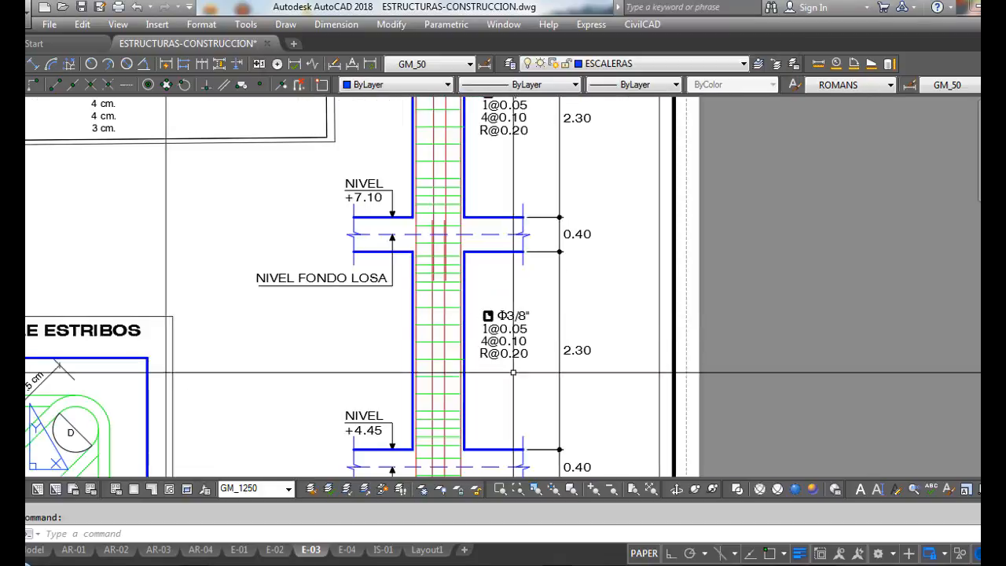
{"action": "scroll", "coordinate": [511, 252], "scroll_direction": "down", "scroll_amount": 3}
{"action": "scroll", "coordinate": [526, 210], "scroll_direction": "up", "scroll_amount": 2}
{"action": "scroll", "coordinate": [528, 377], "scroll_direction": "up", "scroll_amount": 2}
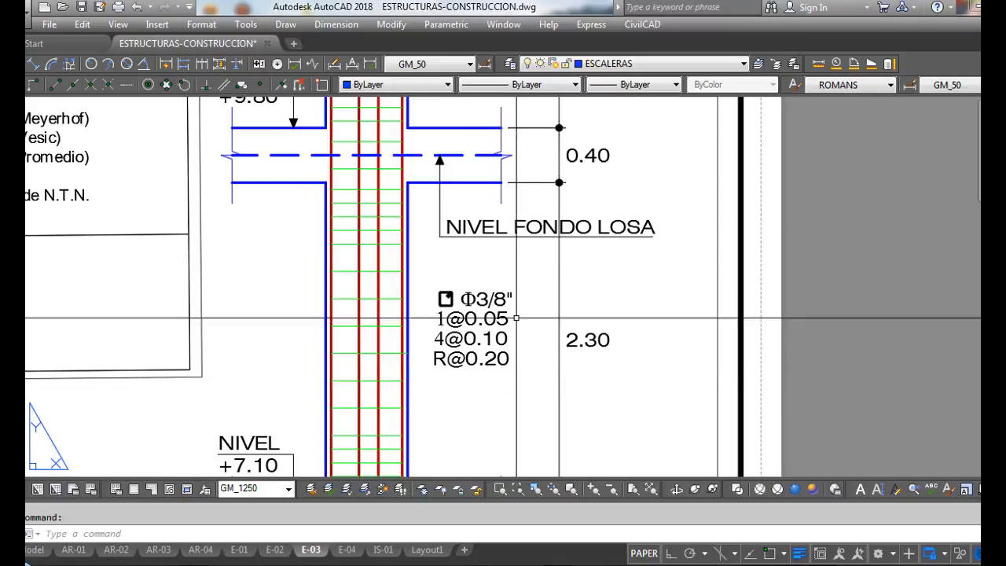
{"action": "scroll", "coordinate": [504, 323], "scroll_direction": "down", "scroll_amount": 2}
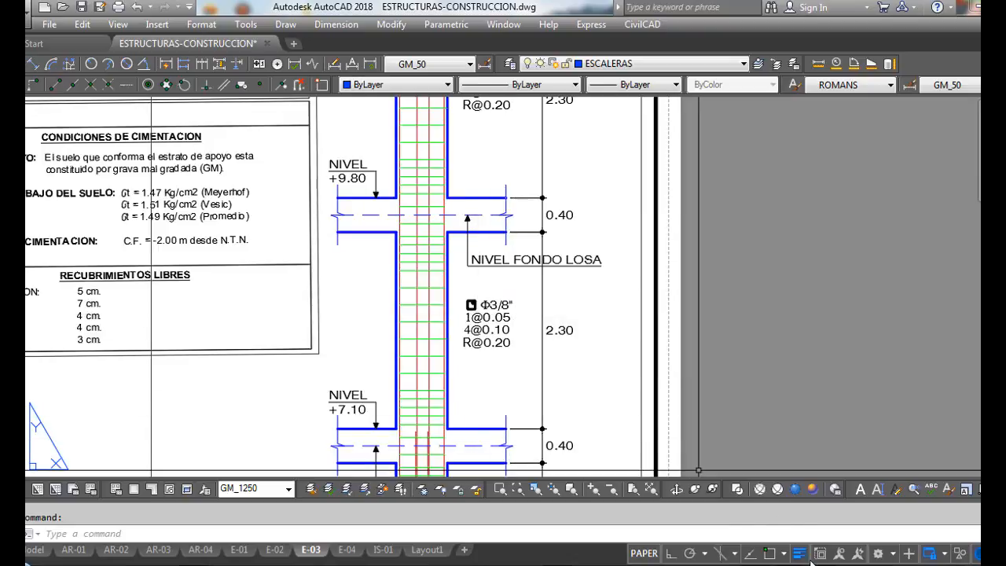
{"action": "key", "text": "alt+Tab"}
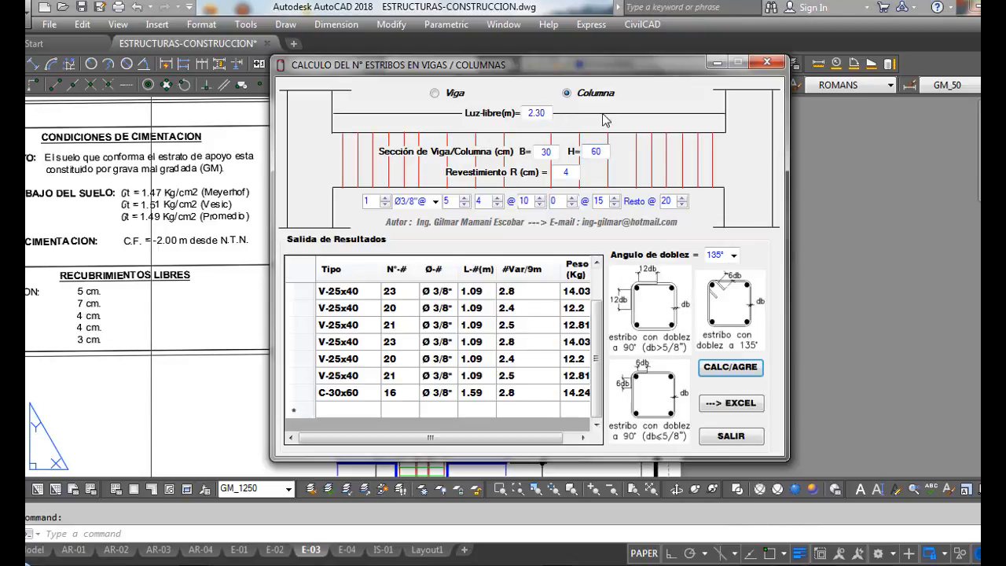
{"action": "left_click", "coordinate": [731, 368]}
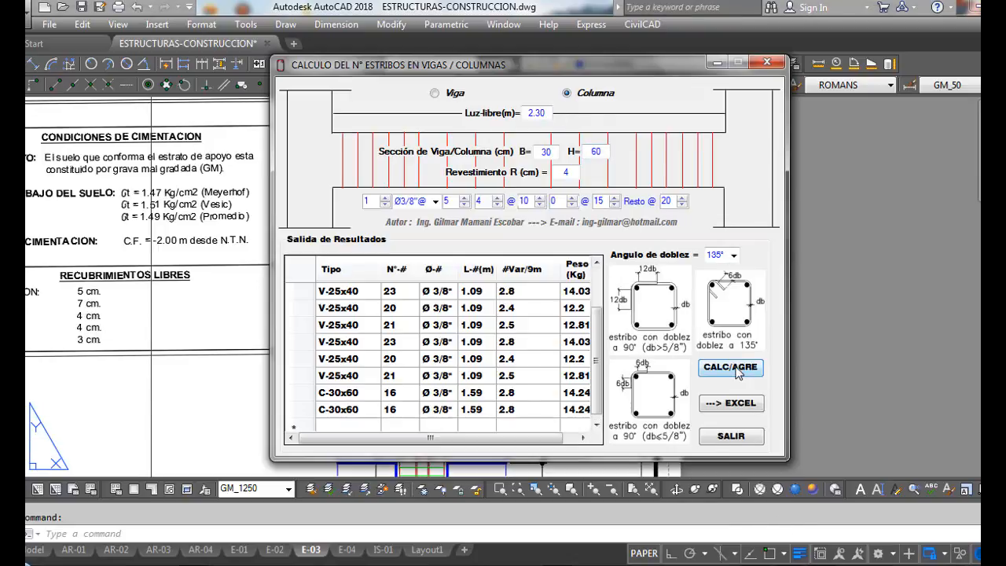
Step: Check the column storey between levels +9.80 and +12.50 and add its 2.30 m stirrup calculation to the results
{"action": "left_click", "coordinate": [813, 268]}
{"action": "scroll", "coordinate": [523, 368], "scroll_direction": "down", "scroll_amount": 3}
{"action": "scroll", "coordinate": [530, 245], "scroll_direction": "up", "scroll_amount": 3}
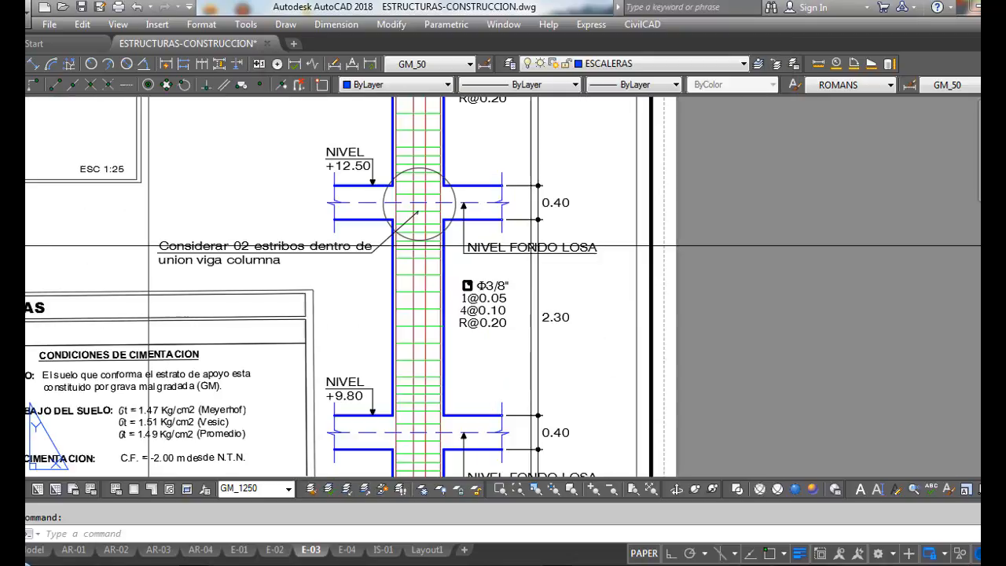
{"action": "key", "text": "alt+Tab"}
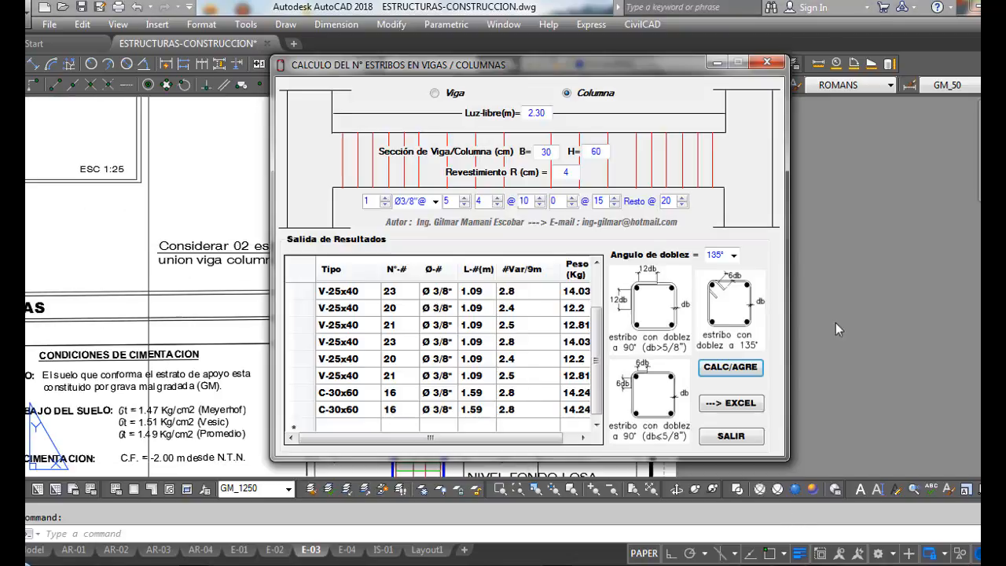
{"action": "left_click", "coordinate": [729, 369]}
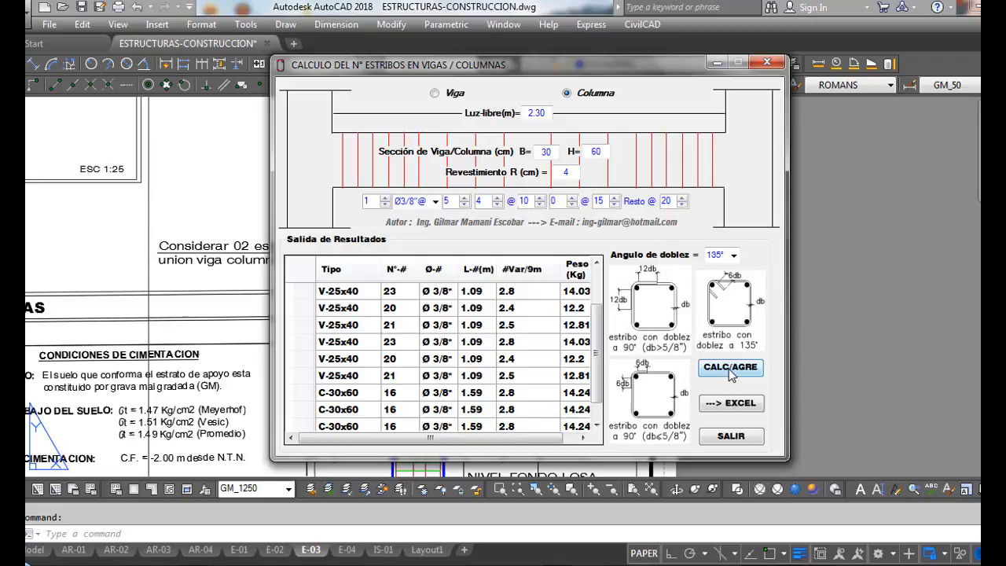
Step: Check the top column storey between levels +12.50 and +15.20 and add its 2.30 m stirrup calculation to the results
{"action": "left_click", "coordinate": [802, 365]}
{"action": "scroll", "coordinate": [555, 427], "scroll_direction": "down", "scroll_amount": 2}
{"action": "scroll", "coordinate": [555, 428], "scroll_direction": "up", "scroll_amount": 3}
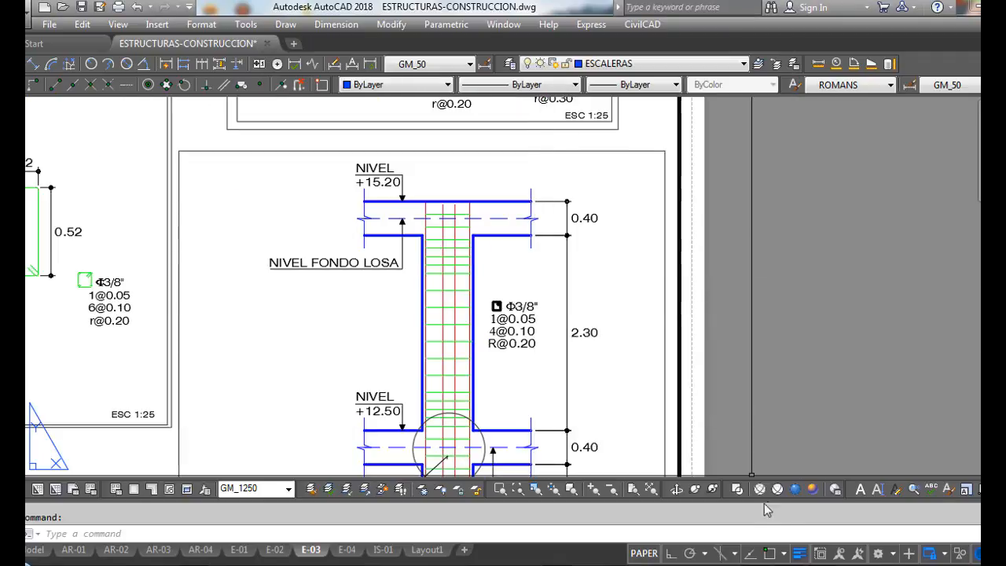
{"action": "key", "text": "alt+Tab"}
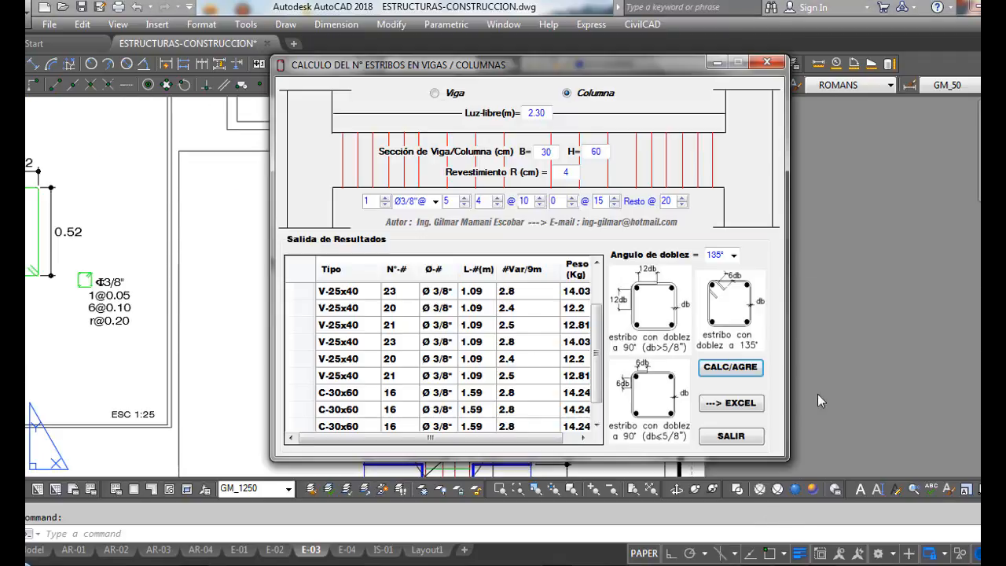
{"action": "left_click", "coordinate": [731, 369]}
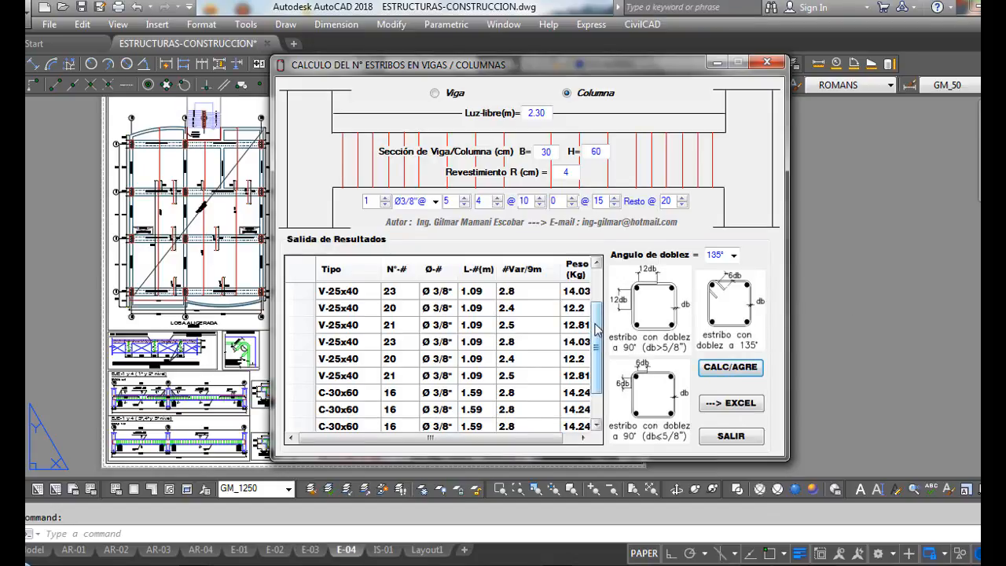
Step: Review the full list of beam and column stirrup results and export it to Excel, maximizing the new workbook
{"action": "left_click_drag", "start_coordinate": [597, 357], "coordinate": [596, 388]}
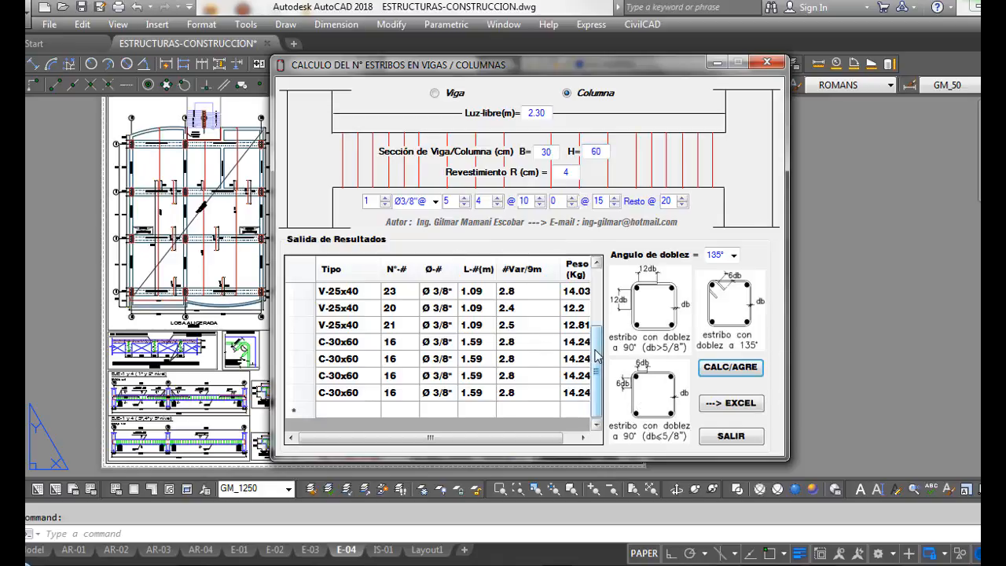
{"action": "left_click_drag", "start_coordinate": [595, 349], "coordinate": [602, 289]}
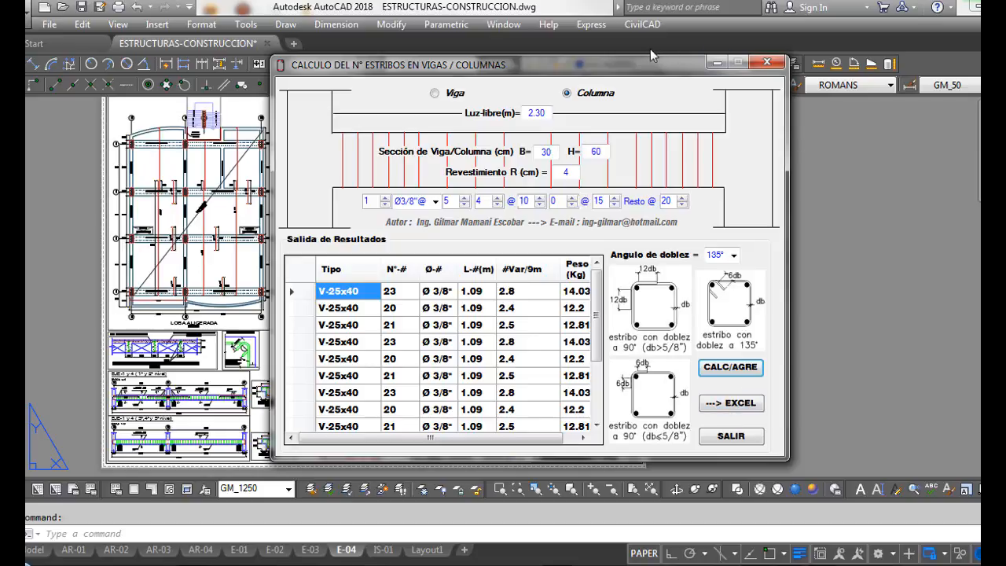
{"action": "left_click", "coordinate": [732, 405]}
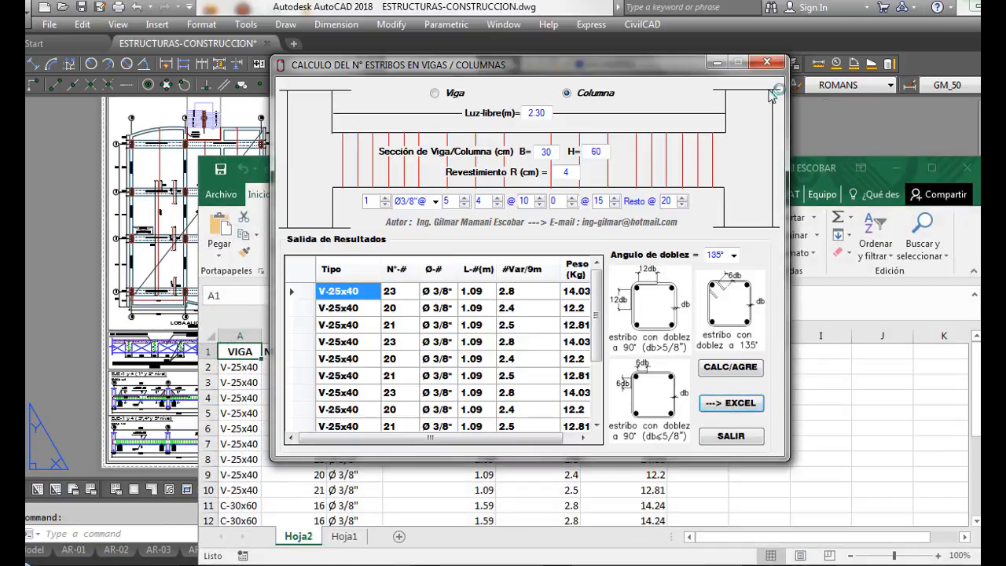
{"action": "left_click", "coordinate": [840, 170]}
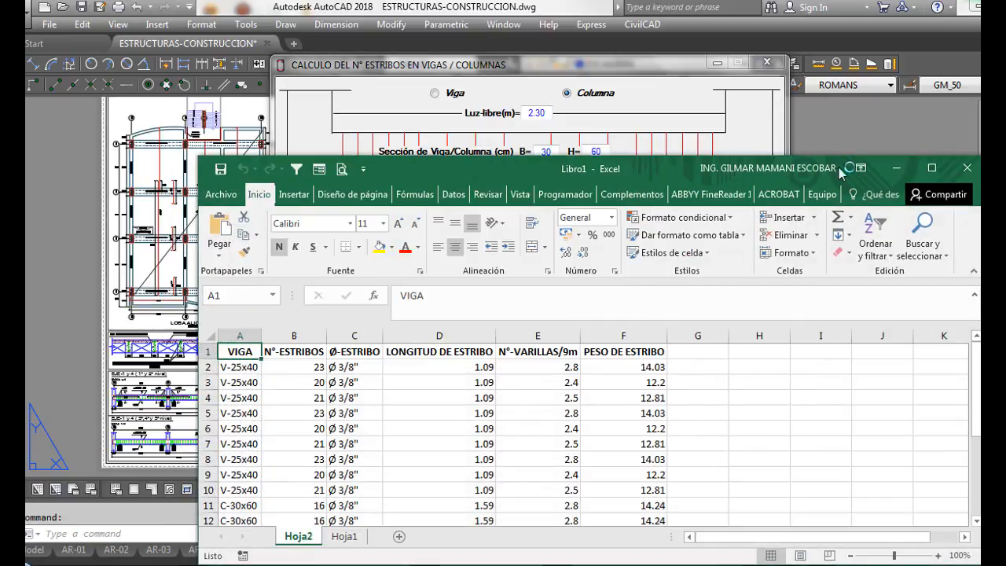
{"action": "left_click", "coordinate": [933, 168]}
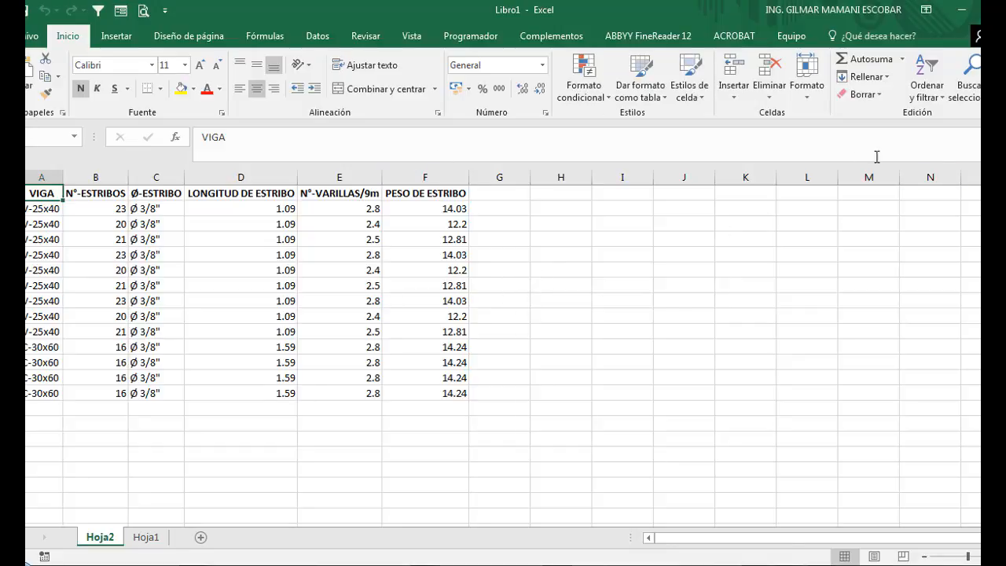
{"action": "left_click", "coordinate": [953, 253]}
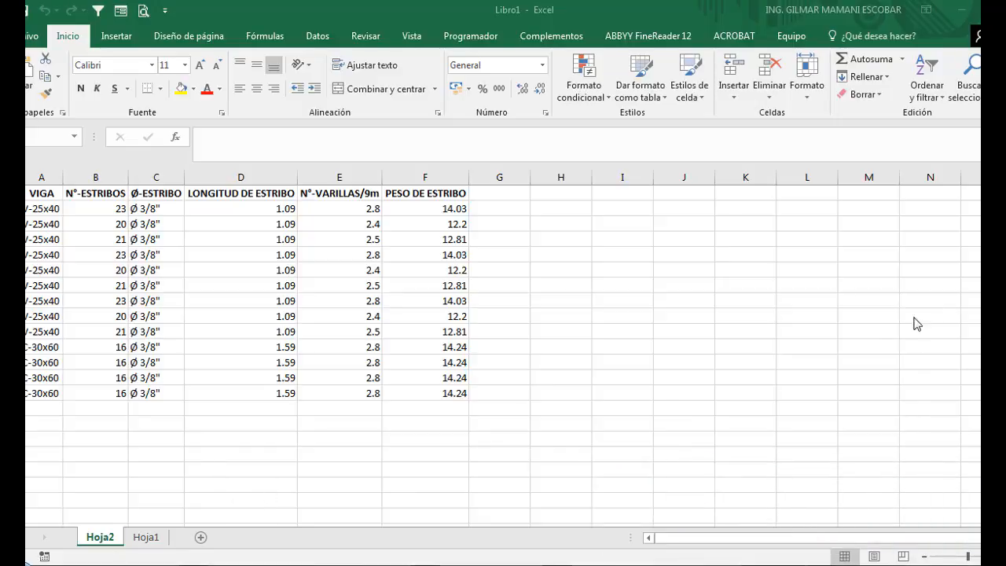
{"action": "left_click", "coordinate": [930, 254]}
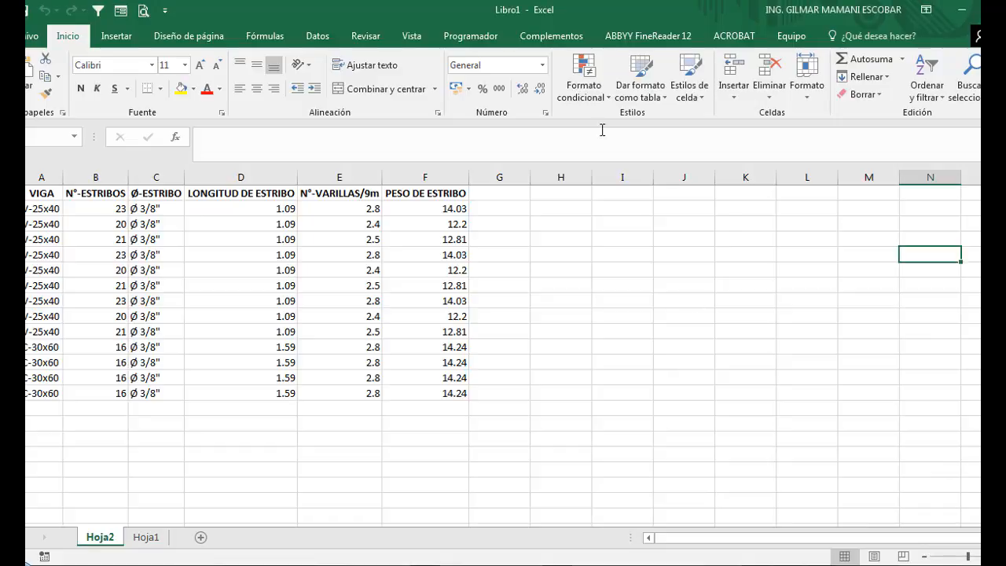
{"action": "left_click", "coordinate": [115, 37]}
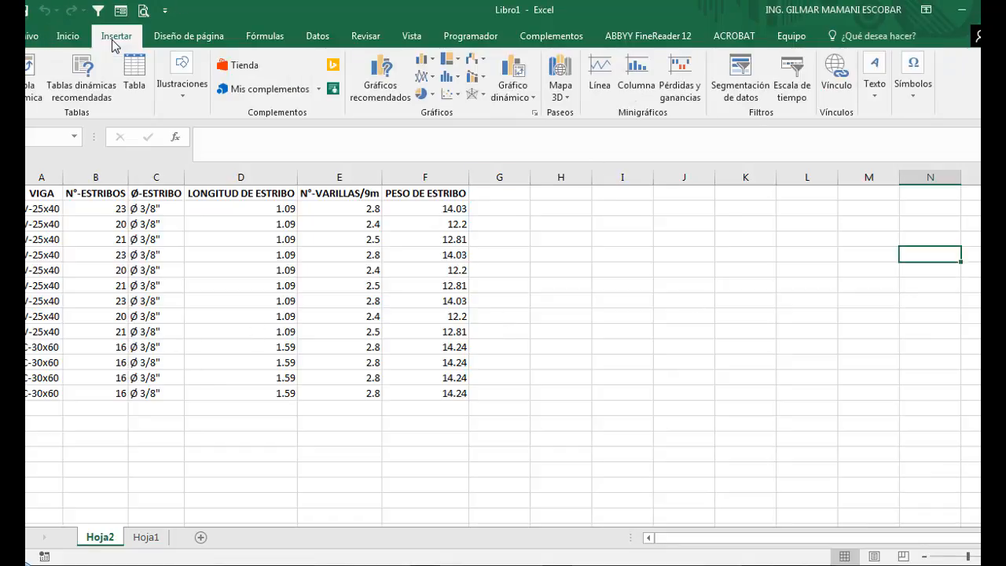
{"action": "left_click", "coordinate": [29, 87]}
{"action": "left_click", "coordinate": [891, 203]}
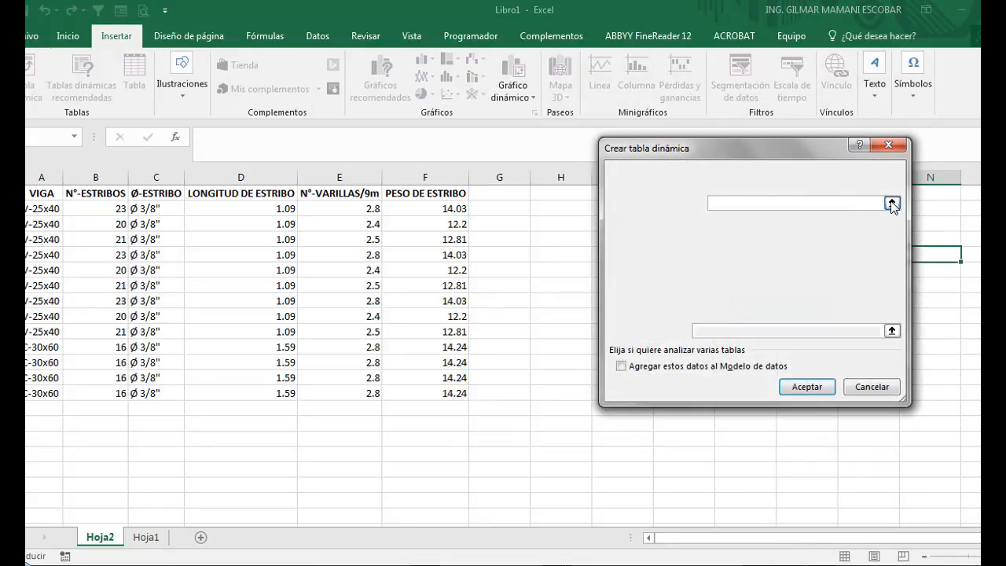
{"action": "left_click", "coordinate": [892, 173]}
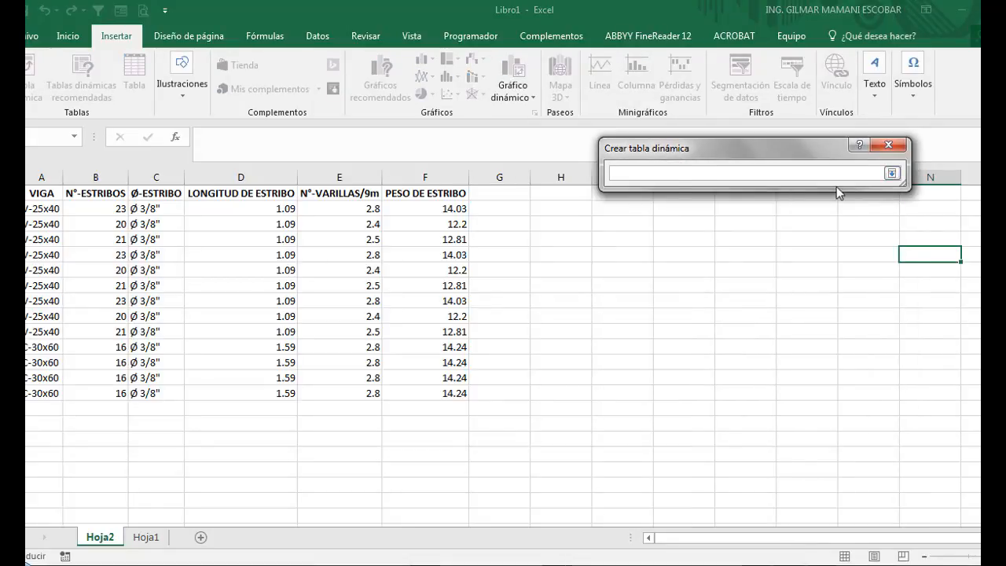
{"action": "left_click", "coordinate": [897, 145]}
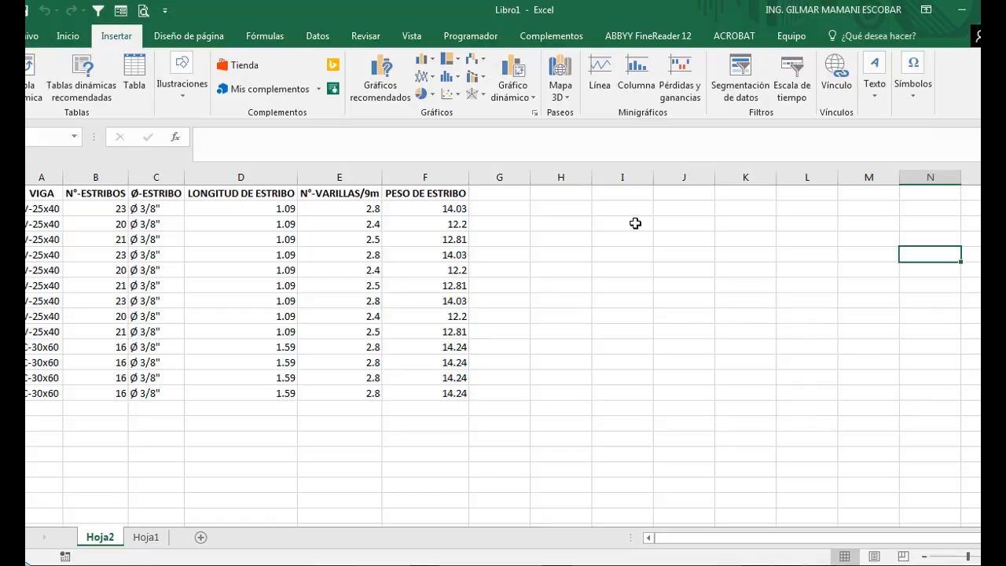
Step: Create a pivot table from Hoja2 range A1:F14, placed on the existing sheet at cell D16
{"action": "left_click", "coordinate": [244, 428]}
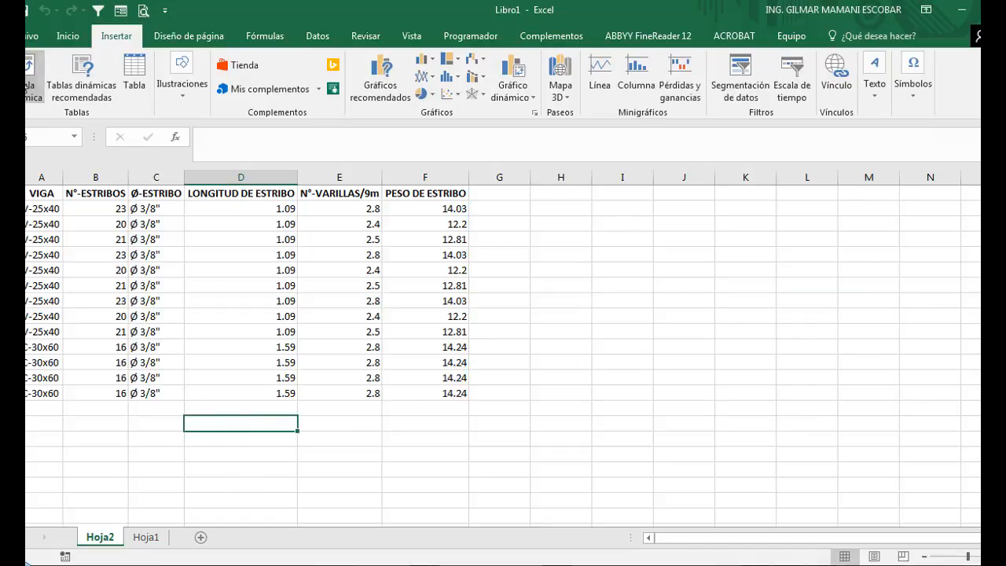
{"action": "left_click", "coordinate": [27, 89]}
{"action": "left_click", "coordinate": [890, 204]}
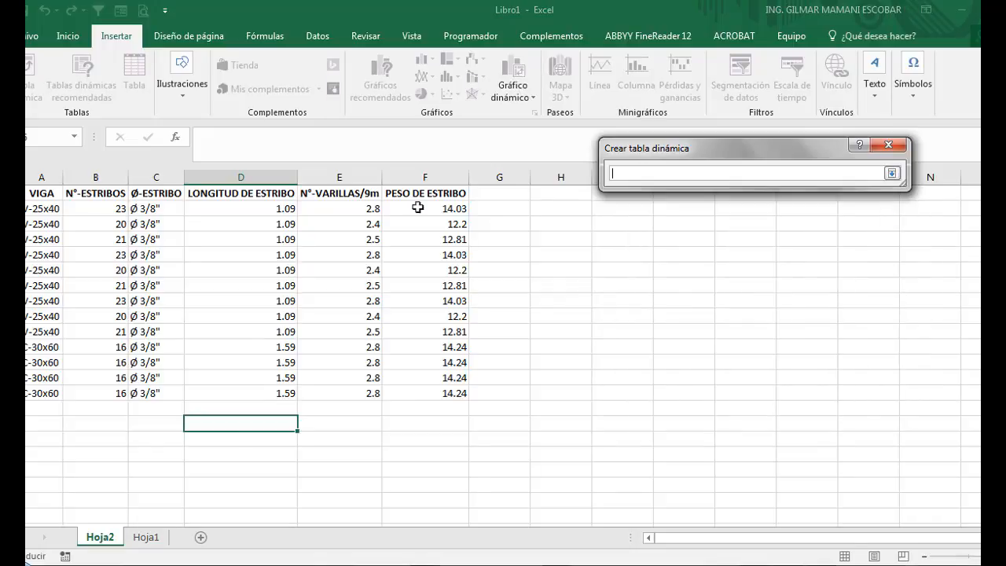
{"action": "left_click_drag", "start_coordinate": [36, 194], "coordinate": [440, 393]}
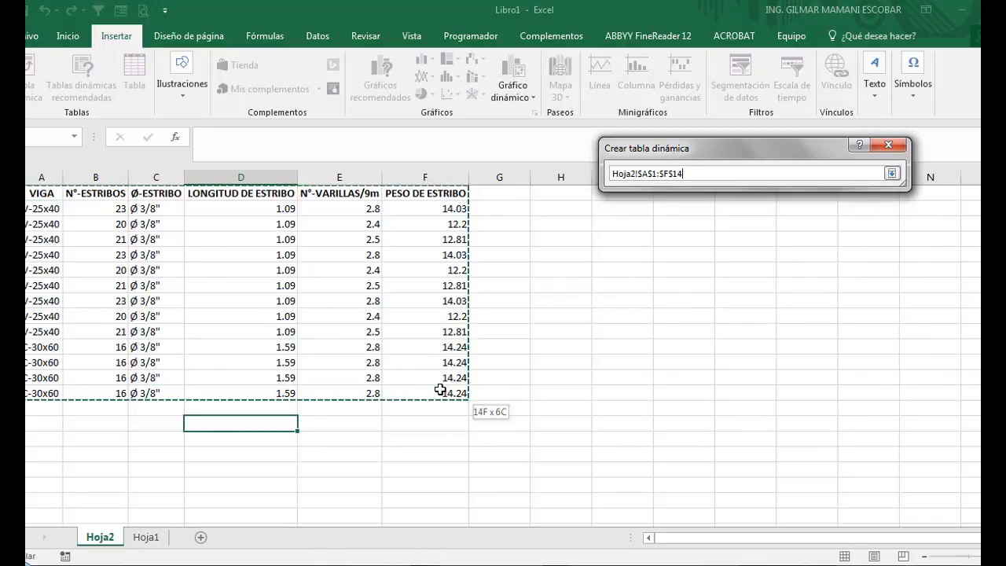
{"action": "key", "text": "Return"}
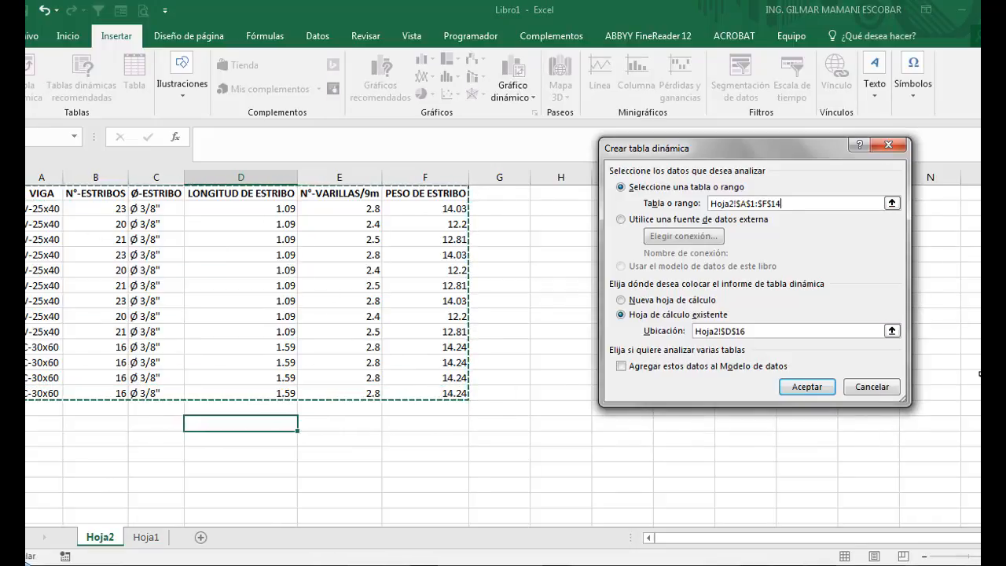
{"action": "left_click", "coordinate": [810, 387]}
Step: Add VIGA and Ø-ESTRIBO as the pivot table's row fields, in that order
{"action": "scroll", "coordinate": [688, 376], "scroll_direction": "down", "scroll_amount": 4}
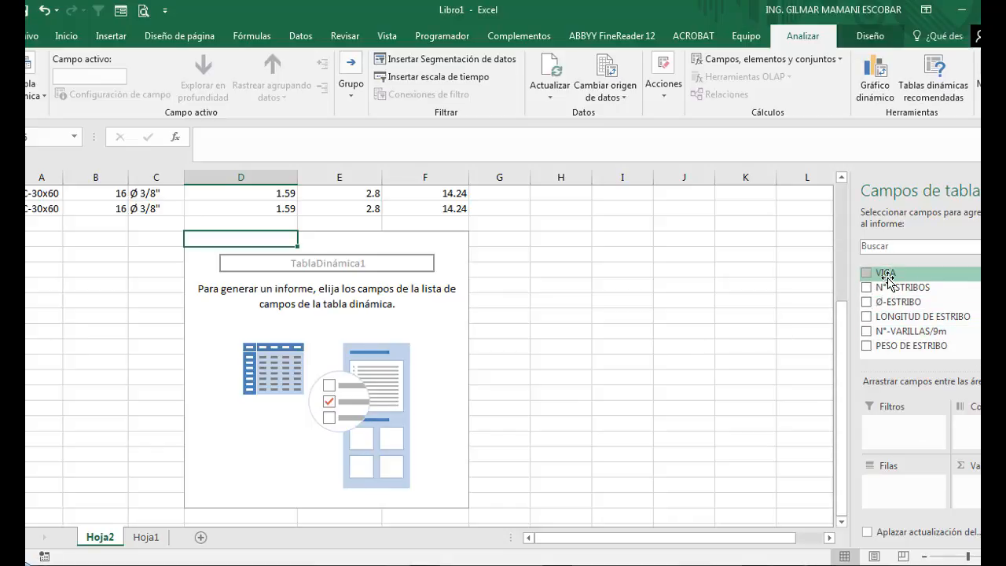
{"action": "left_click_drag", "start_coordinate": [887, 279], "coordinate": [900, 481]}
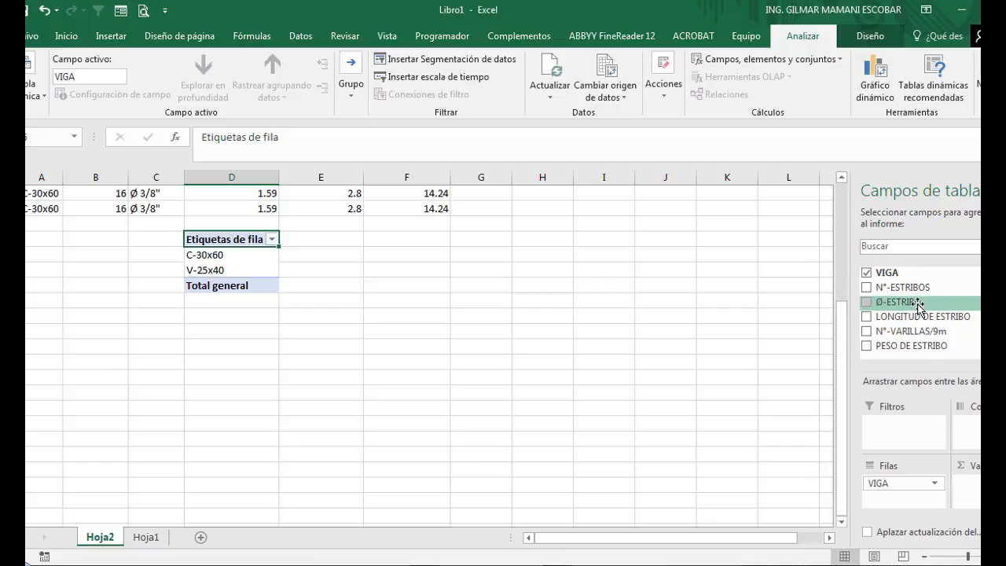
{"action": "left_click_drag", "start_coordinate": [919, 305], "coordinate": [915, 497]}
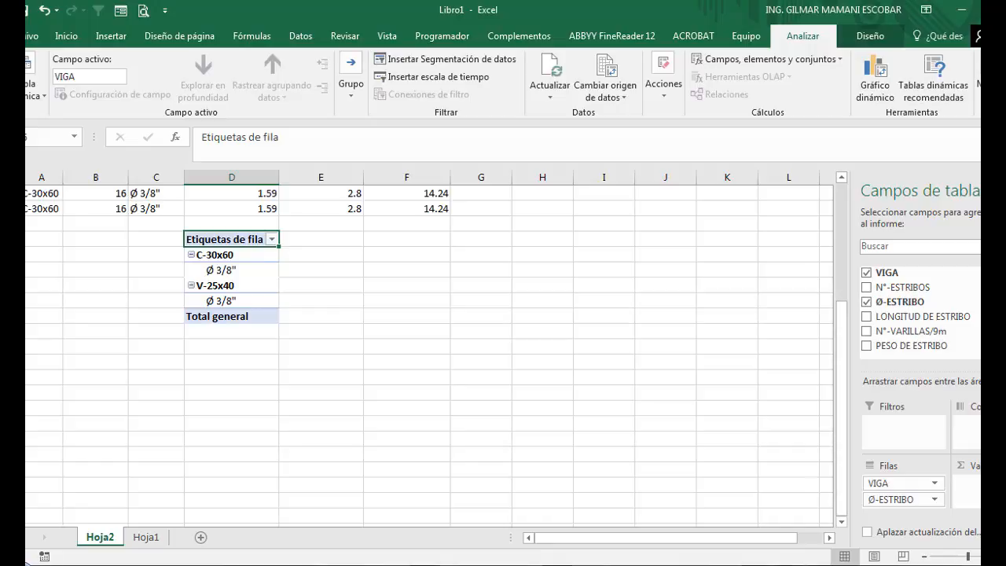
Step: Add N°-ESTRIBOS, N°-VARILLAS/9m and PESO DE ESTRIBO as summed value fields and leave the pivot table by selecting an empty cell
{"action": "scroll", "coordinate": [920, 307], "scroll_direction": "down", "scroll_amount": 1}
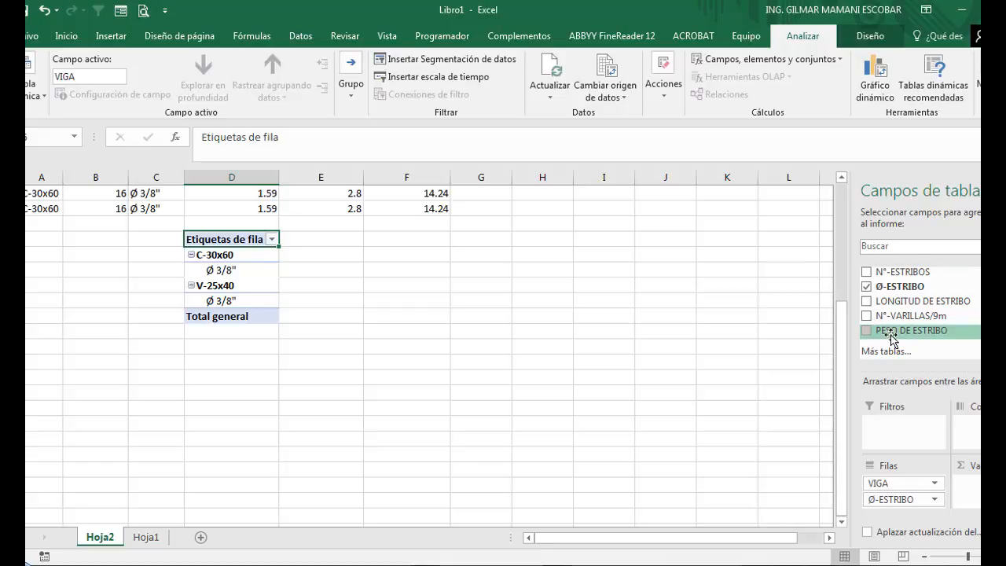
{"action": "left_click_drag", "start_coordinate": [897, 272], "coordinate": [971, 488]}
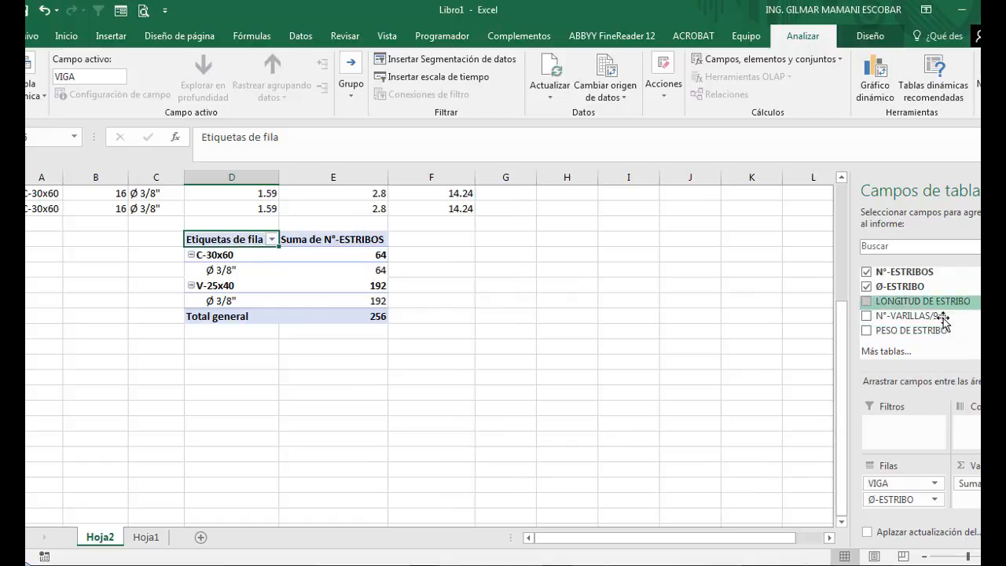
{"action": "left_click_drag", "start_coordinate": [908, 316], "coordinate": [955, 491]}
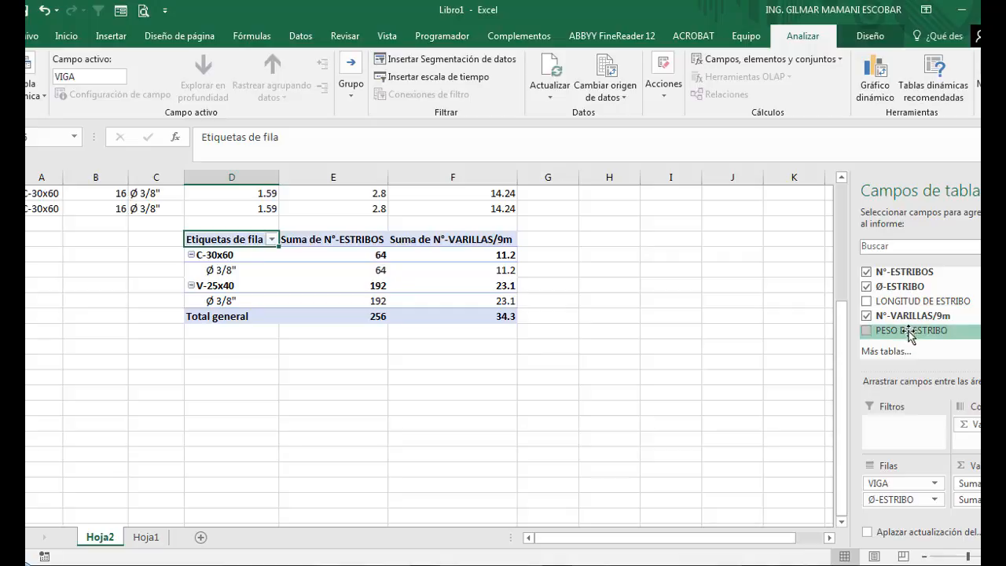
{"action": "left_click_drag", "start_coordinate": [908, 333], "coordinate": [953, 501]}
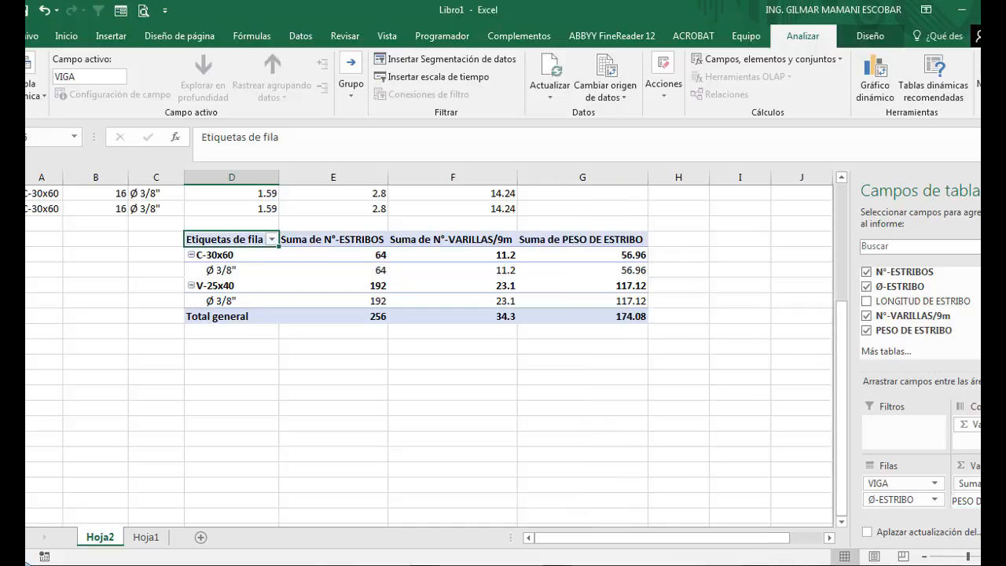
{"action": "left_click", "coordinate": [673, 237]}
{"action": "left_click", "coordinate": [383, 362]}
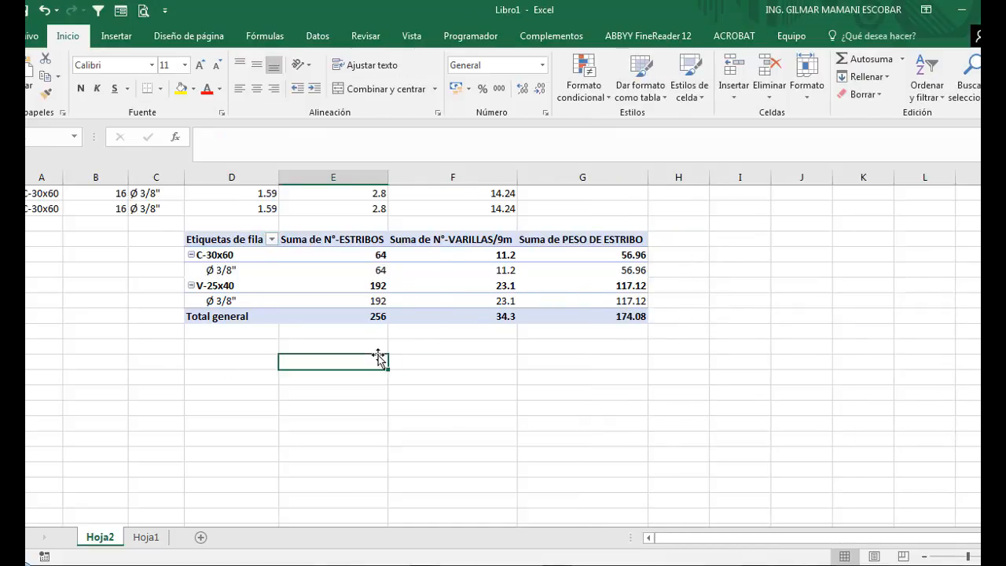
Step: Review the pivot table's stirrup counts, 9 m bar quantities and stirrup weights for C-30x60 and V-25x40, leaving an empty cell selected
{"action": "mouse_move", "coordinate": [617, 313]}
{"action": "mouse_move", "coordinate": [224, 256]}
{"action": "left_click", "coordinate": [322, 256]}
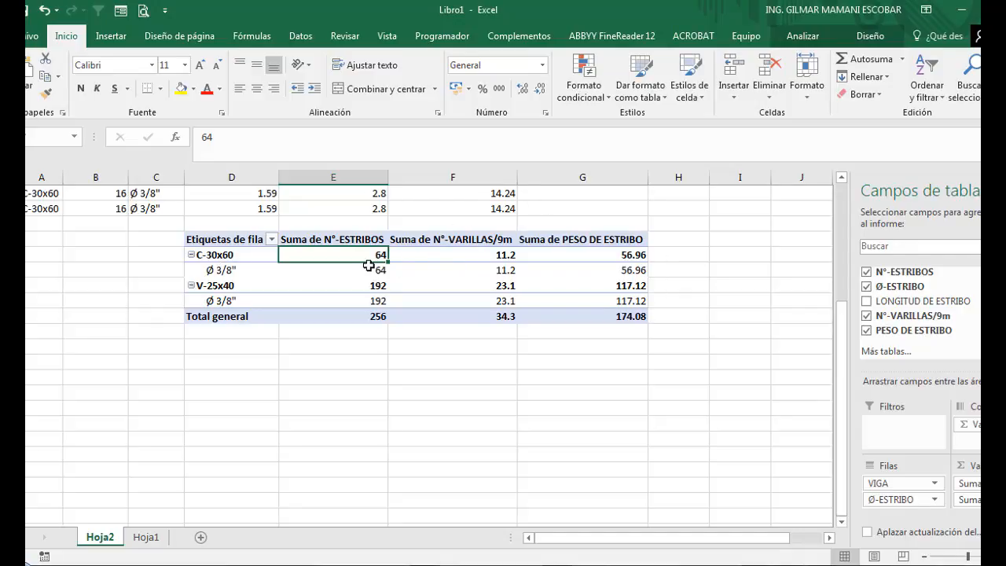
{"action": "left_click", "coordinate": [481, 255]}
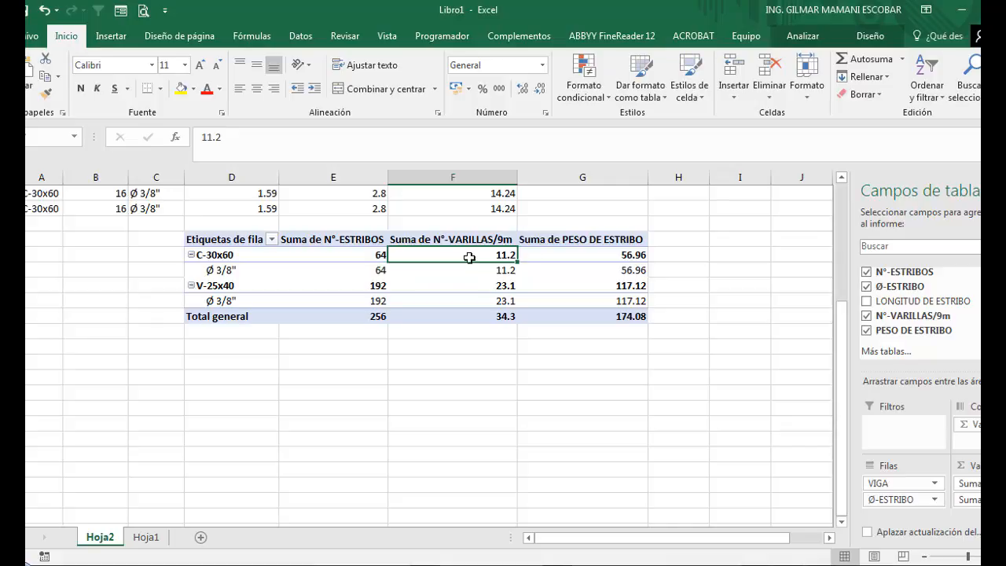
{"action": "mouse_move", "coordinate": [464, 252]}
{"action": "left_click", "coordinate": [631, 255]}
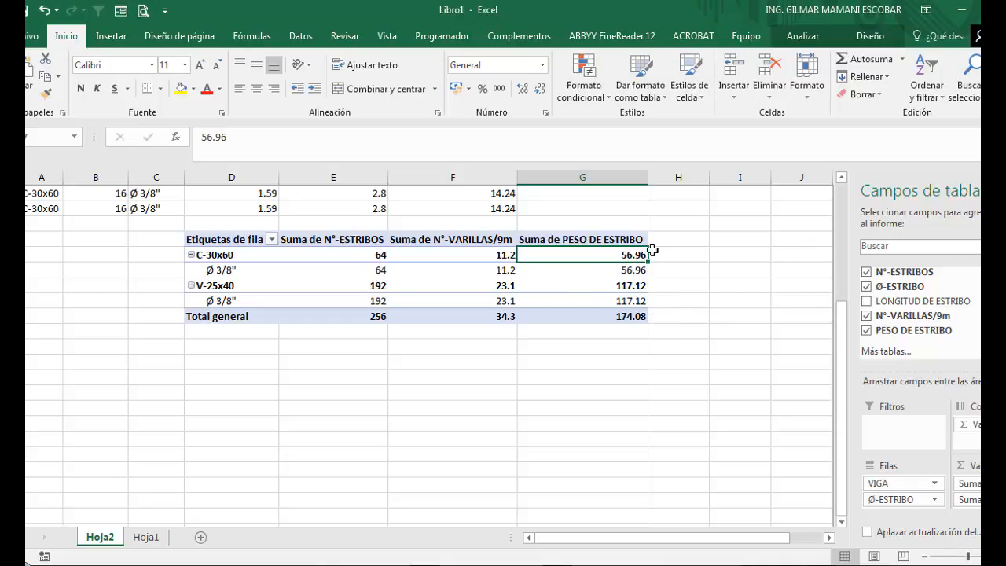
{"action": "left_click", "coordinate": [244, 286]}
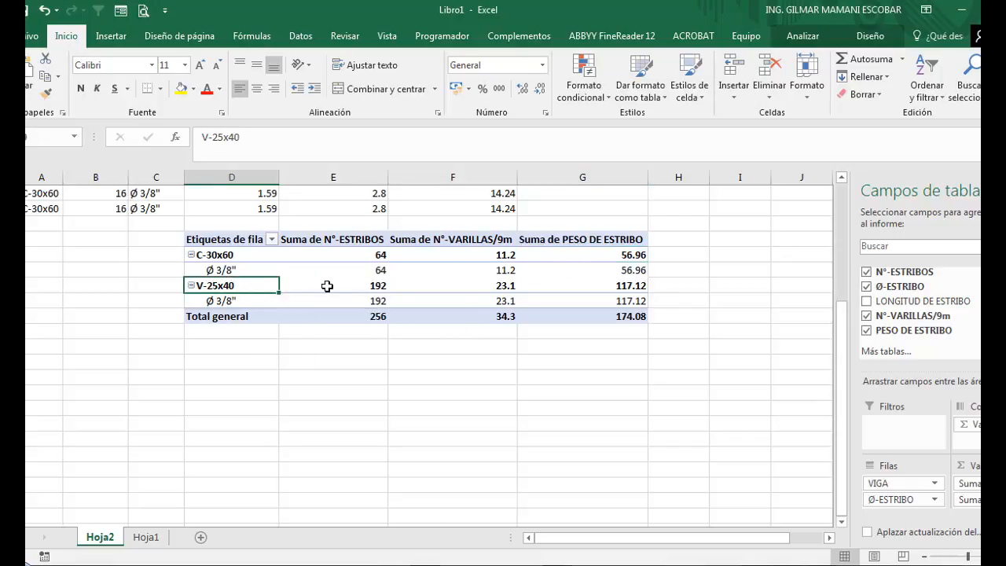
{"action": "left_click", "coordinate": [371, 288]}
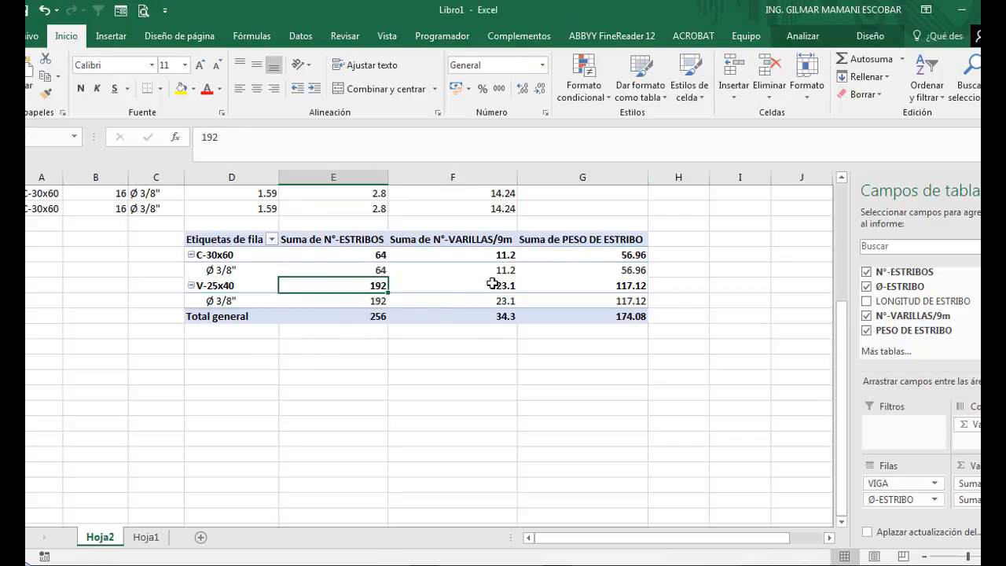
{"action": "left_click", "coordinate": [377, 302]}
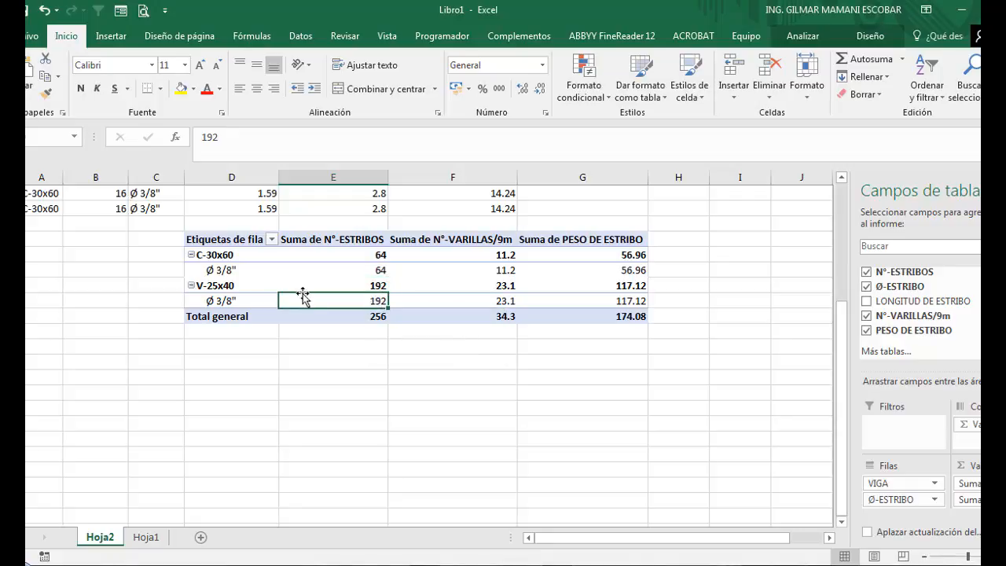
{"action": "left_click", "coordinate": [458, 238]}
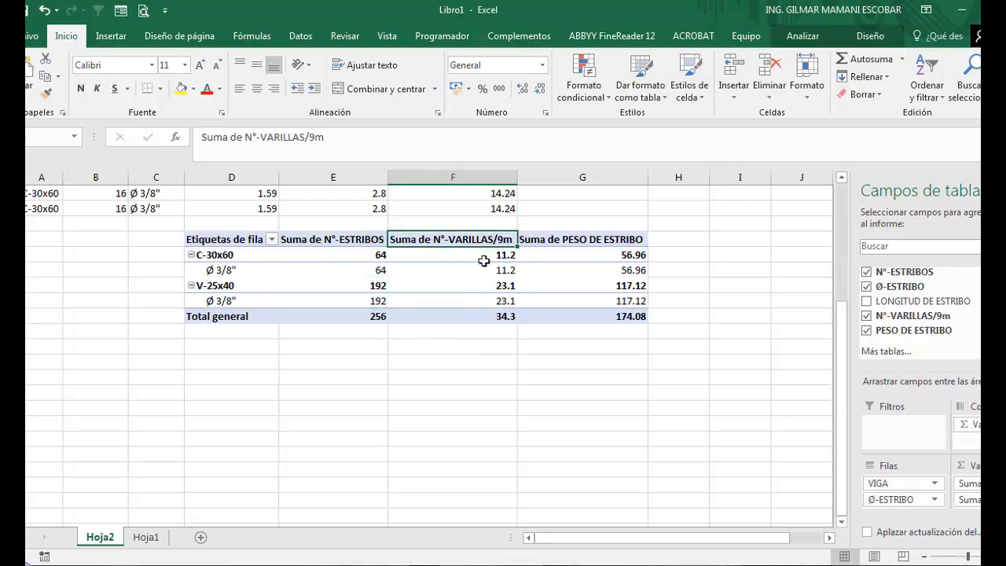
{"action": "left_click", "coordinate": [498, 298]}
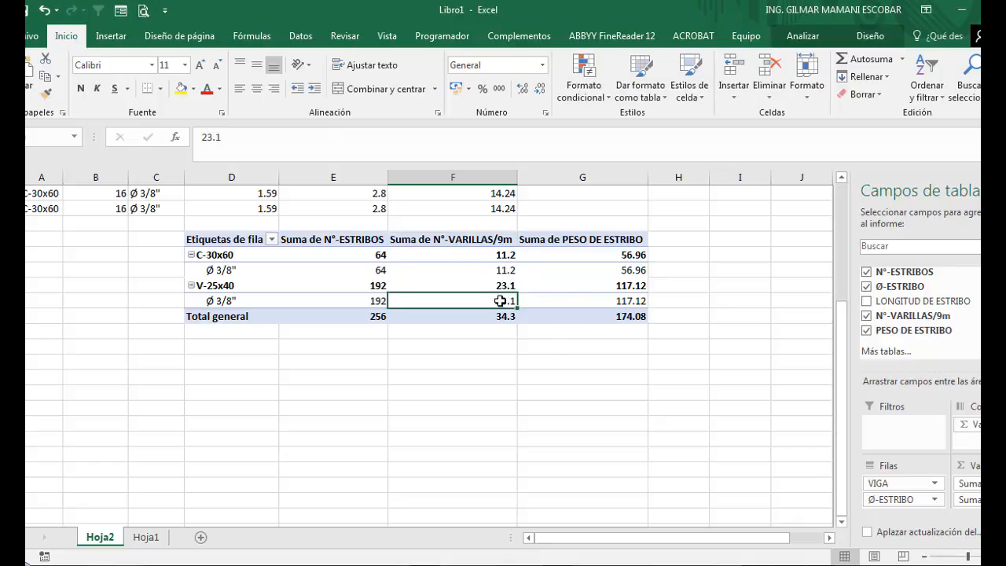
{"action": "left_click", "coordinate": [628, 301]}
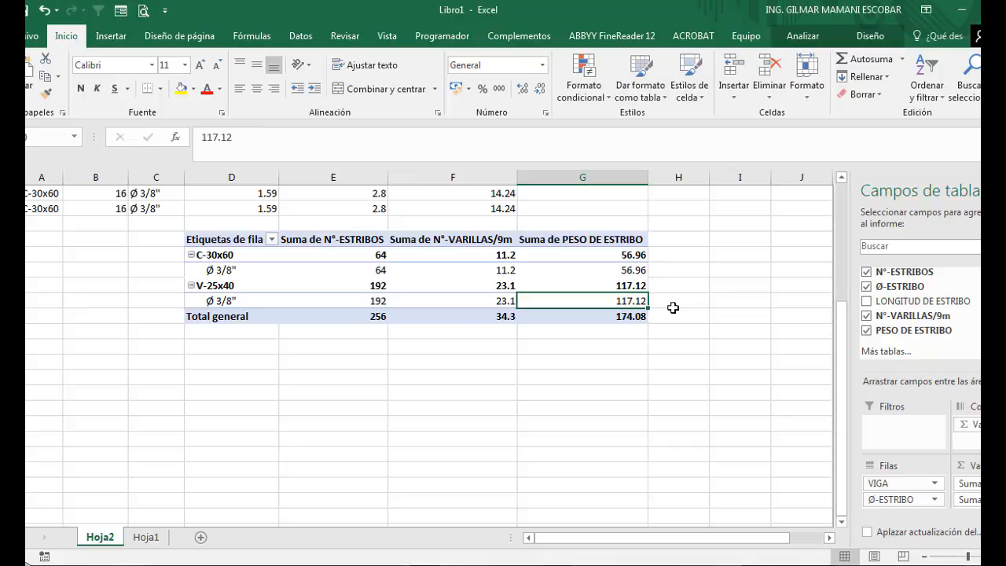
{"action": "left_click", "coordinate": [525, 343]}
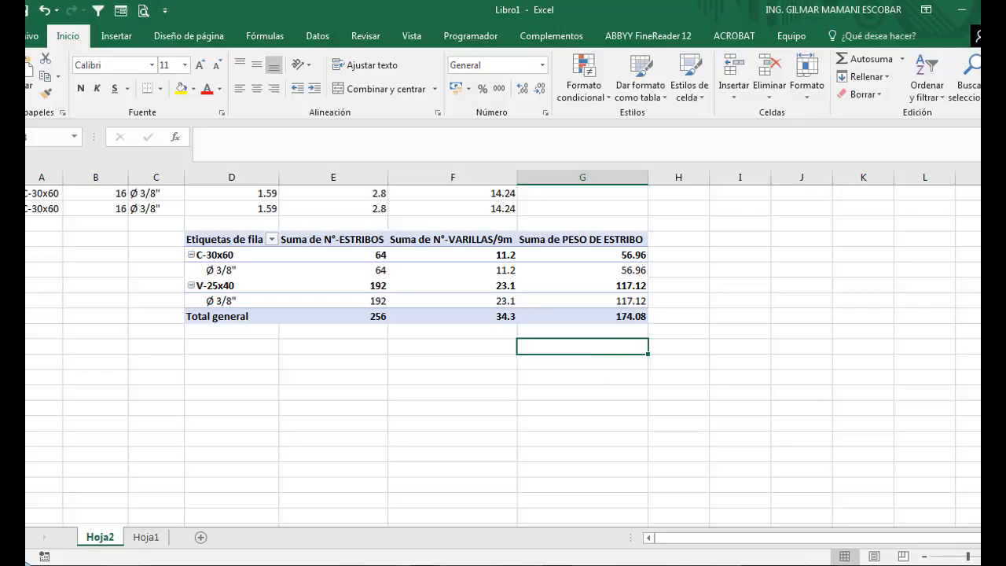
Step: Close the Libro1 workbook without saving and close the stirrup calculator window
{"action": "key", "text": "alt+F4"}
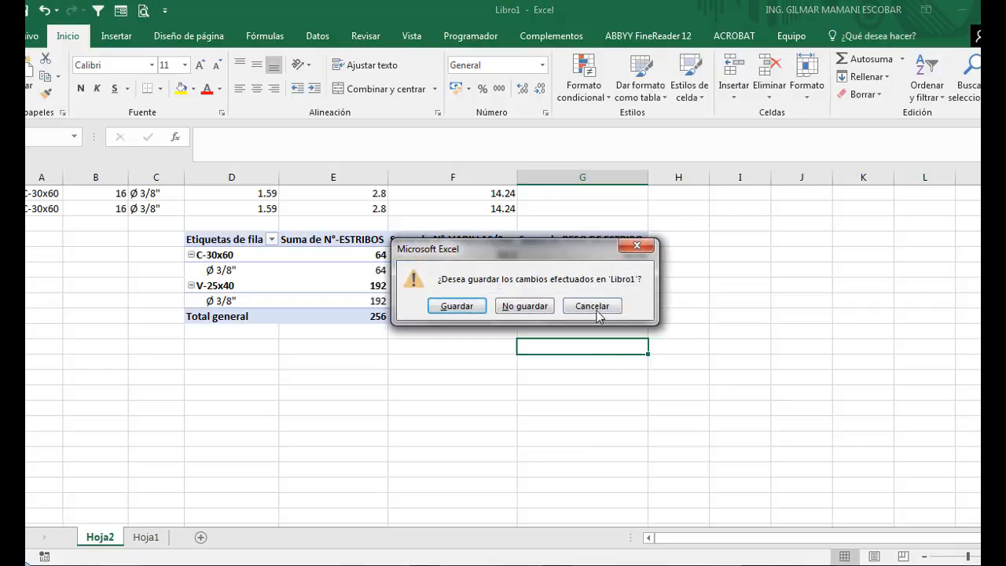
{"action": "left_click", "coordinate": [530, 309]}
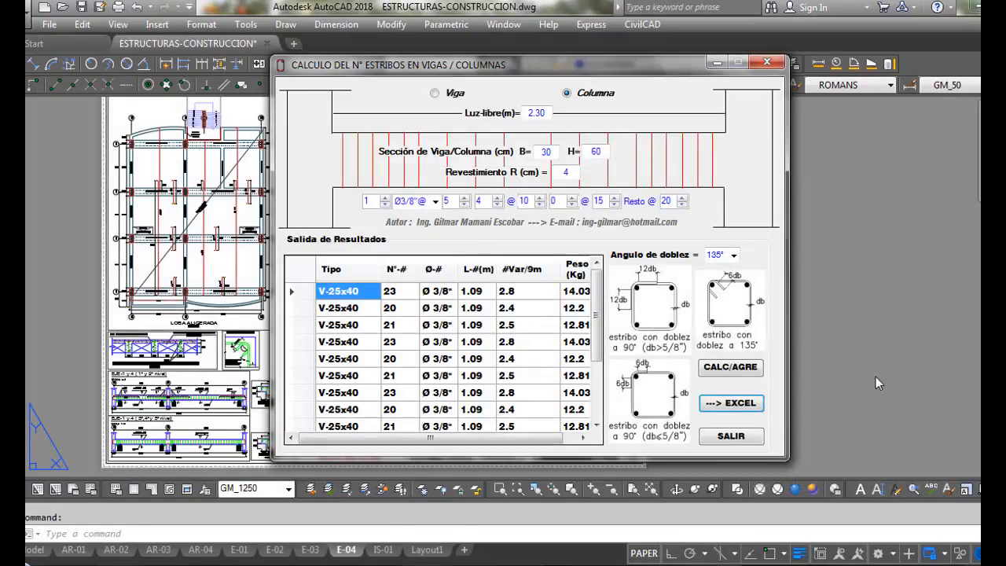
{"action": "left_click", "coordinate": [770, 66]}
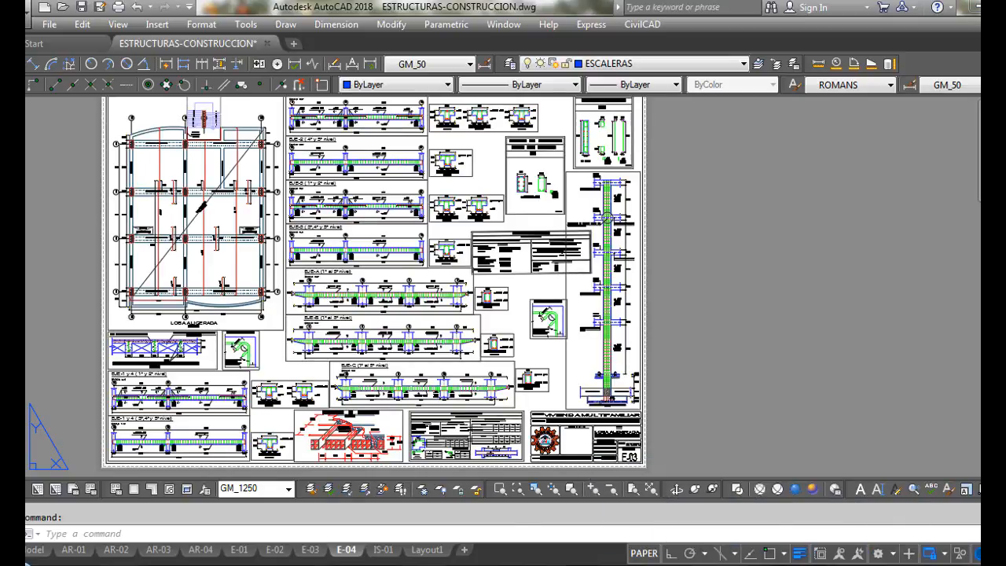
Step: Relaunch the ESTRIBOS calculator from the desktop folder in the file explorer and reposition its window higher over the drawing
{"action": "left_click", "coordinate": [26, 560]}
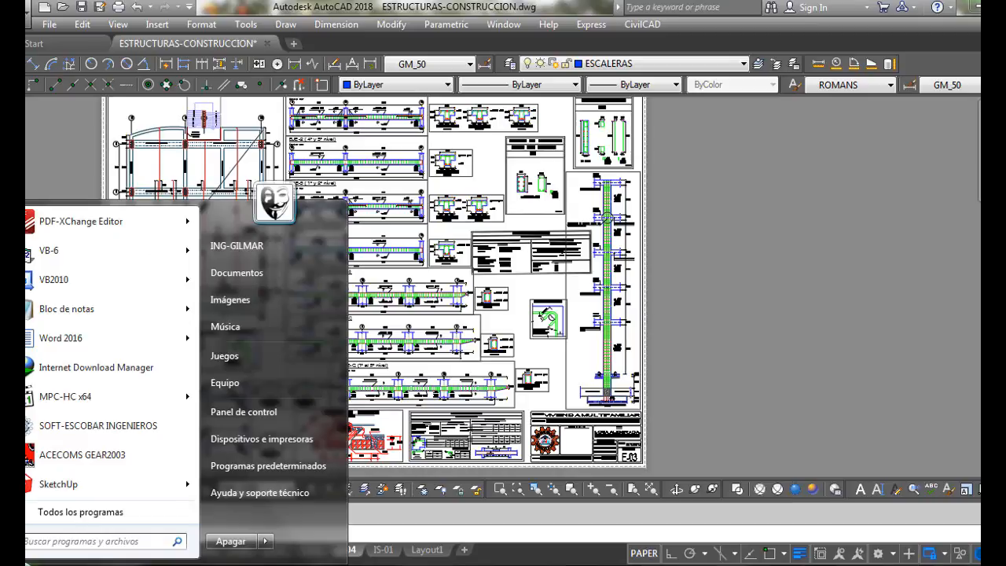
{"action": "left_click", "coordinate": [216, 380]}
{"action": "left_click", "coordinate": [59, 113]}
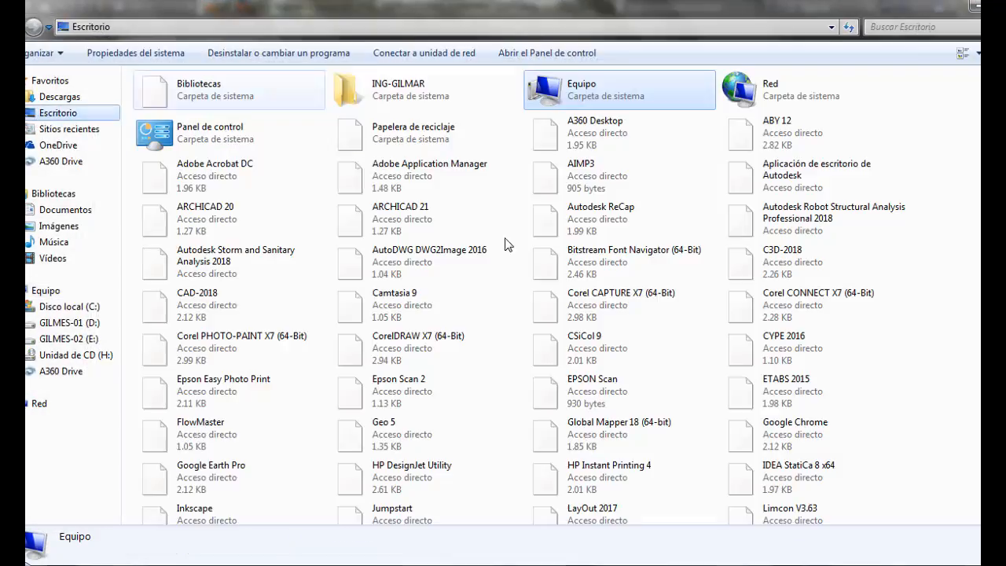
{"action": "scroll", "coordinate": [940, 362], "scroll_direction": "down", "scroll_amount": 15}
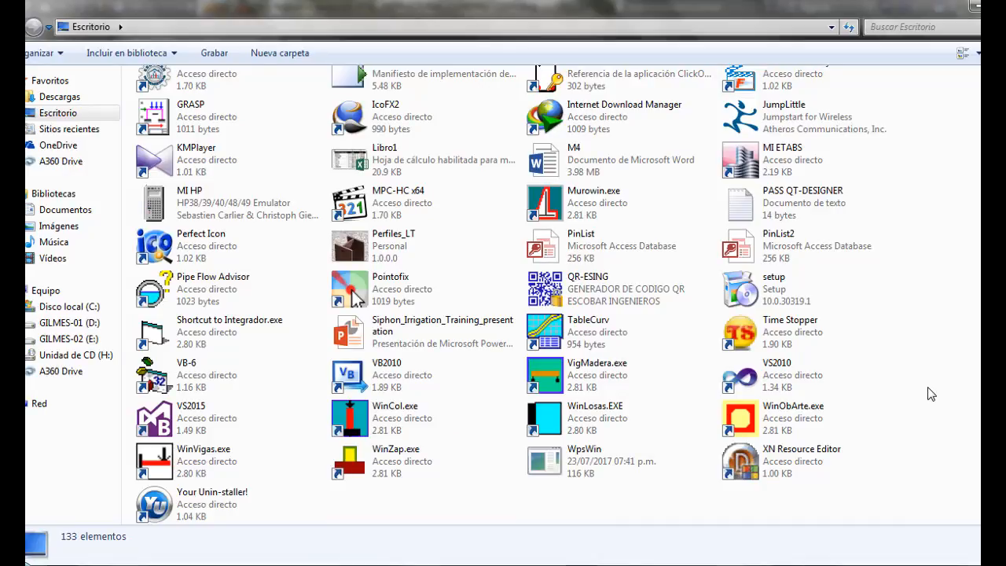
{"action": "scroll", "coordinate": [931, 393], "scroll_direction": "up", "scroll_amount": 2}
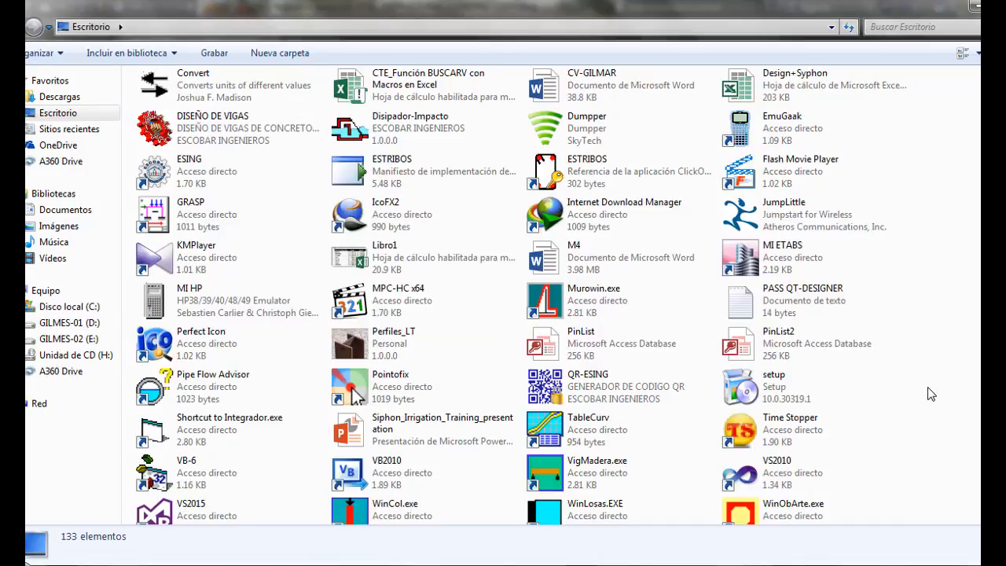
{"action": "left_click", "coordinate": [593, 171]}
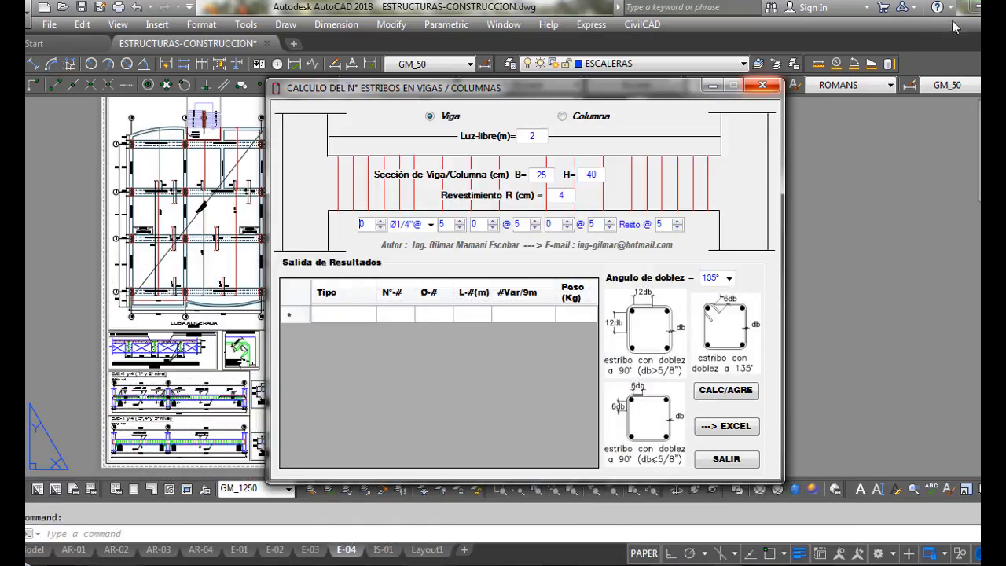
{"action": "left_click_drag", "start_coordinate": [596, 94], "coordinate": [574, 51]}
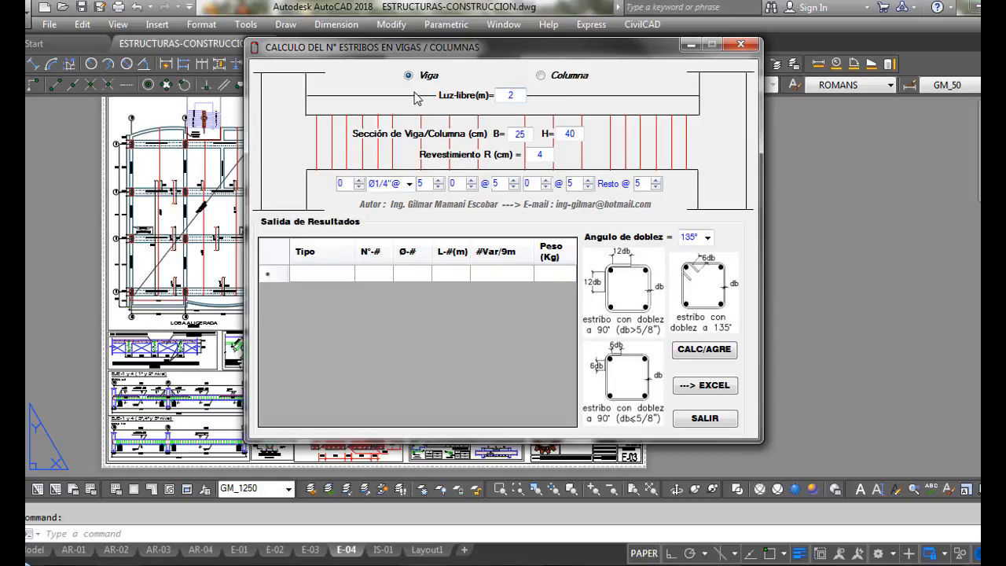
Step: Define a beam with a 3.70 m clear span, a 30x60 cm section and 2 Ø3/8" stirrups in the first group
{"action": "double_click", "coordinate": [510, 95]}
{"action": "key", "text": "Tab"}
{"action": "type", "text": "30"}
{"action": "double_click", "coordinate": [571, 133]}
{"action": "type", "text": "60"}
{"action": "left_click", "coordinate": [409, 183]}
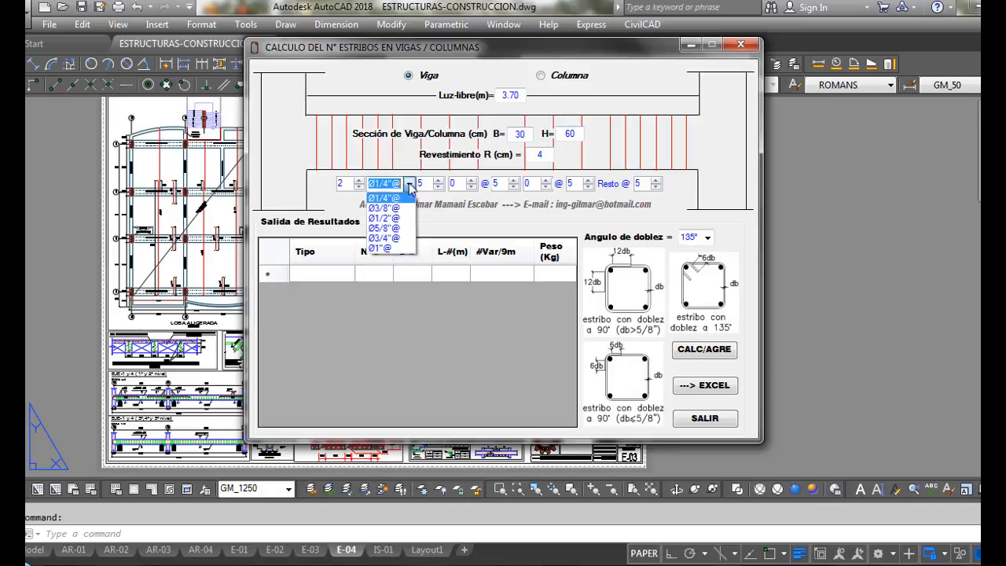
{"action": "left_click", "coordinate": [389, 202]}
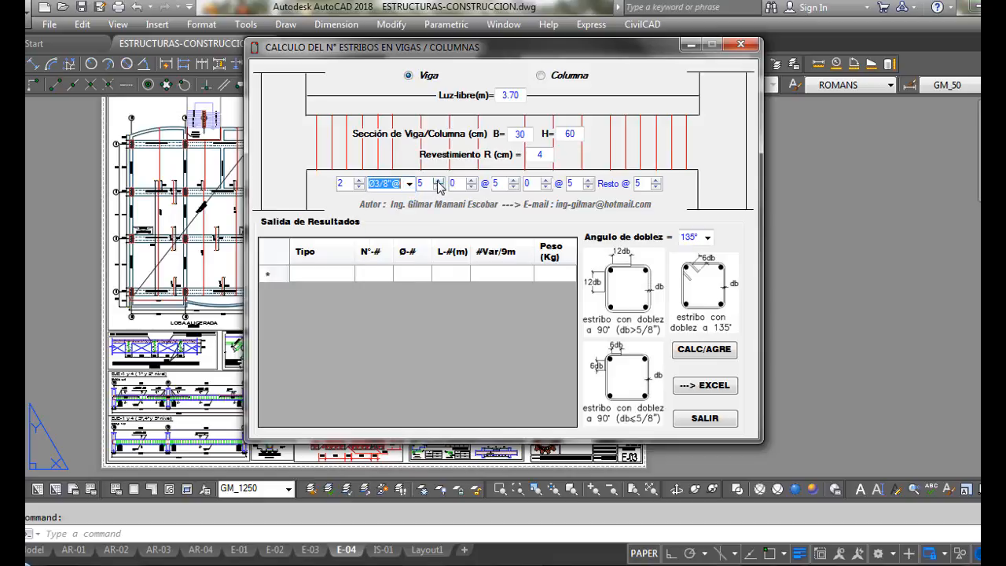
Step: Set the remaining stirrup spacing to 2 @ 10, 1 @ 15 and the rest @ 20, and add the calculated beam to the results
{"action": "left_click", "coordinate": [471, 180]}
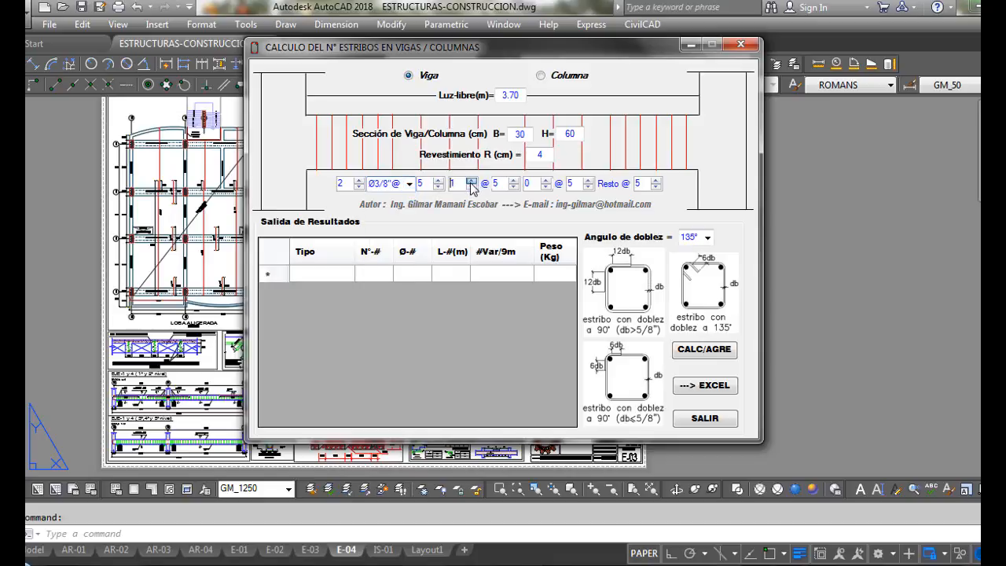
{"action": "left_click", "coordinate": [514, 180]}
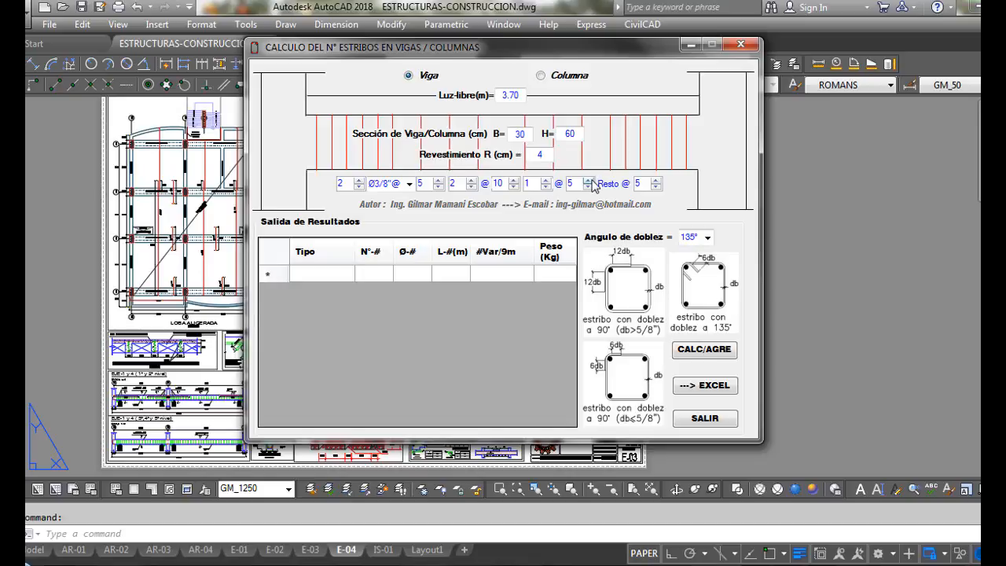
{"action": "left_click", "coordinate": [656, 180]}
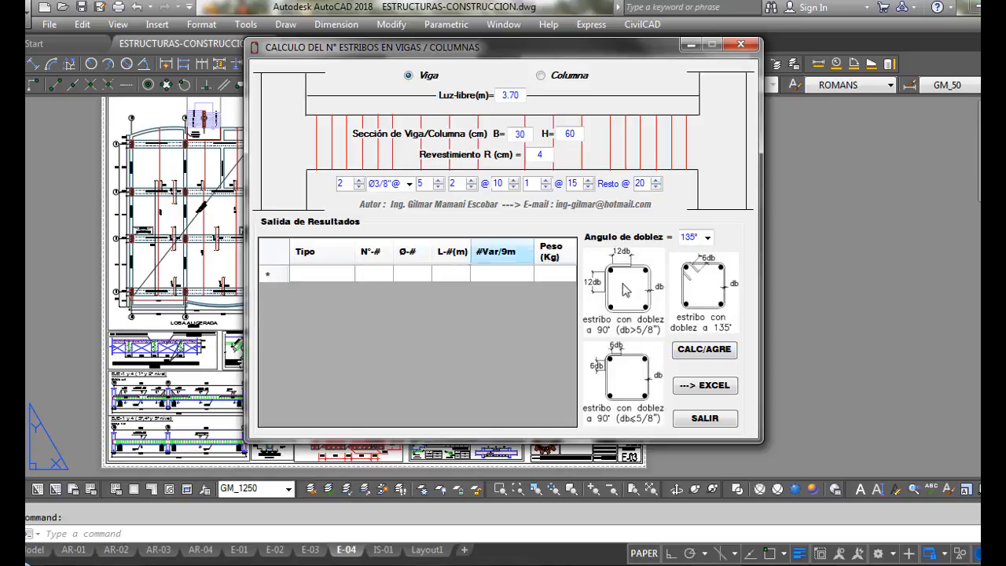
{"action": "left_click", "coordinate": [711, 351]}
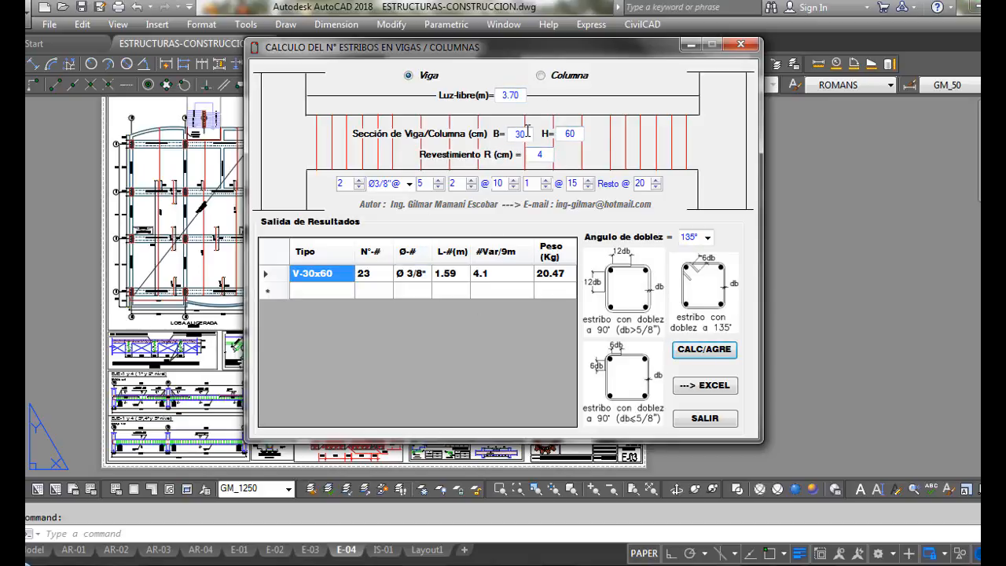
Step: Change the clear span to 4.20 m and the stirrup diameter to Ø1/2", and add this beam to the results
{"action": "double_click", "coordinate": [518, 95]}
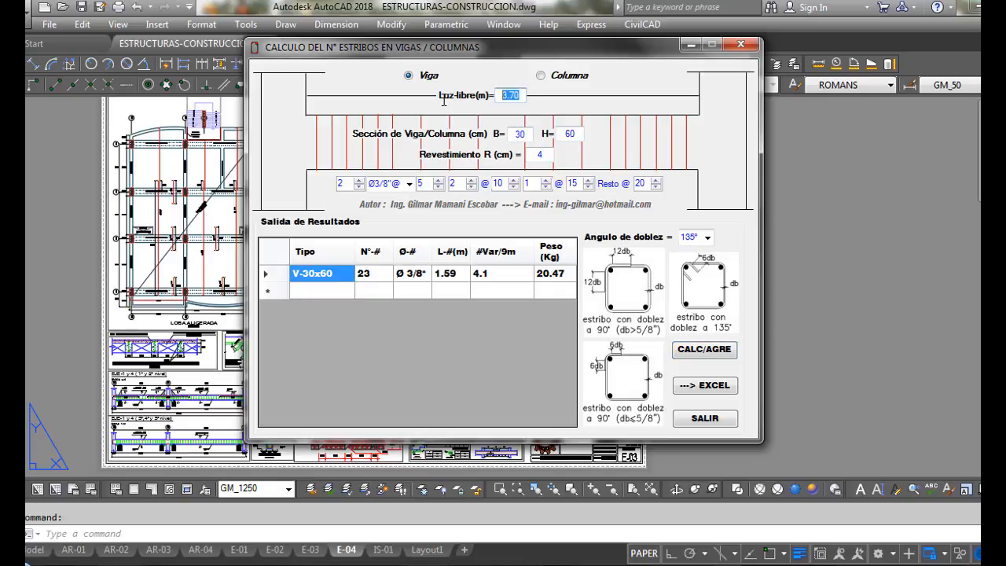
{"action": "type", "text": "4"}
{"action": "left_click", "coordinate": [409, 183]}
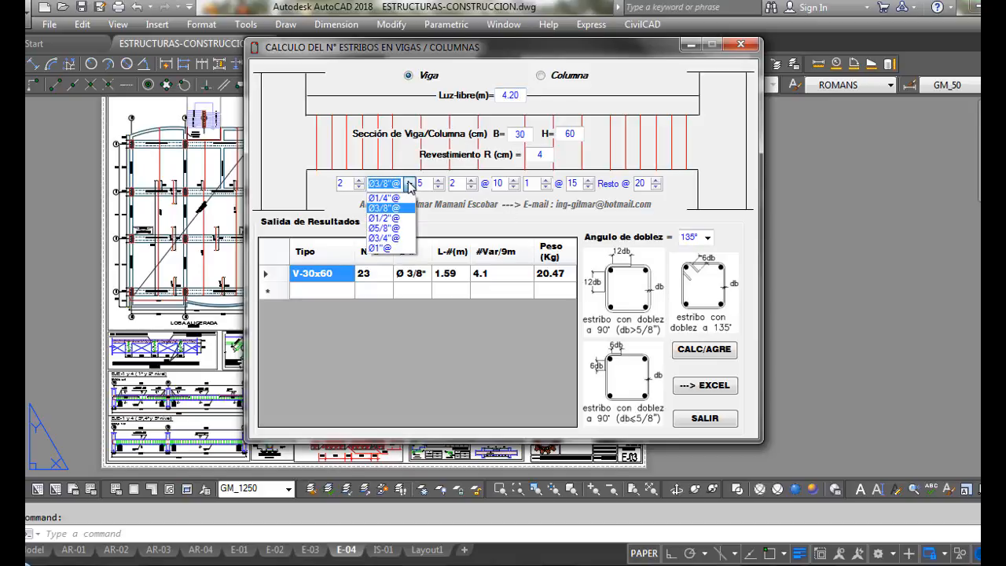
{"action": "left_click", "coordinate": [383, 218]}
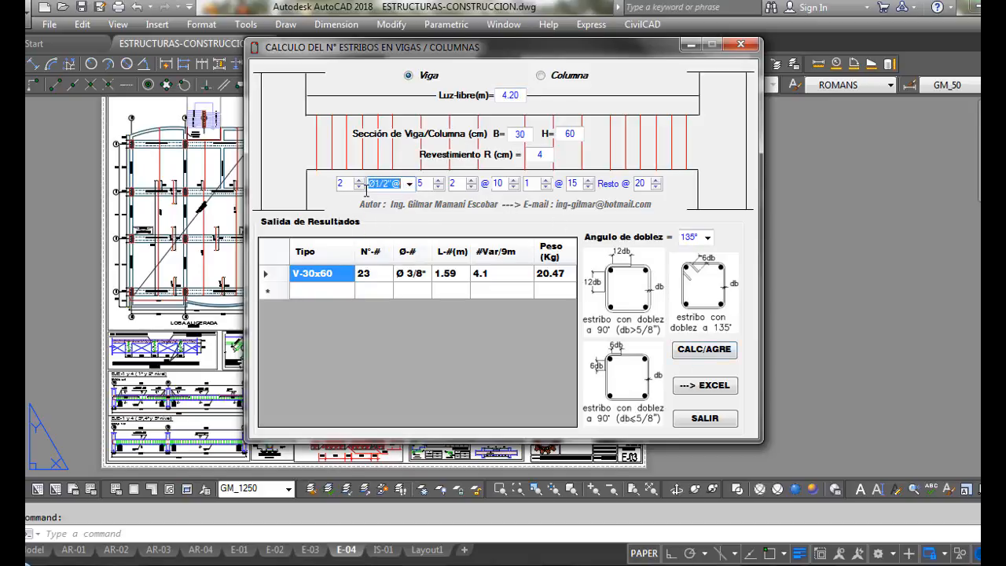
{"action": "left_click", "coordinate": [704, 350]}
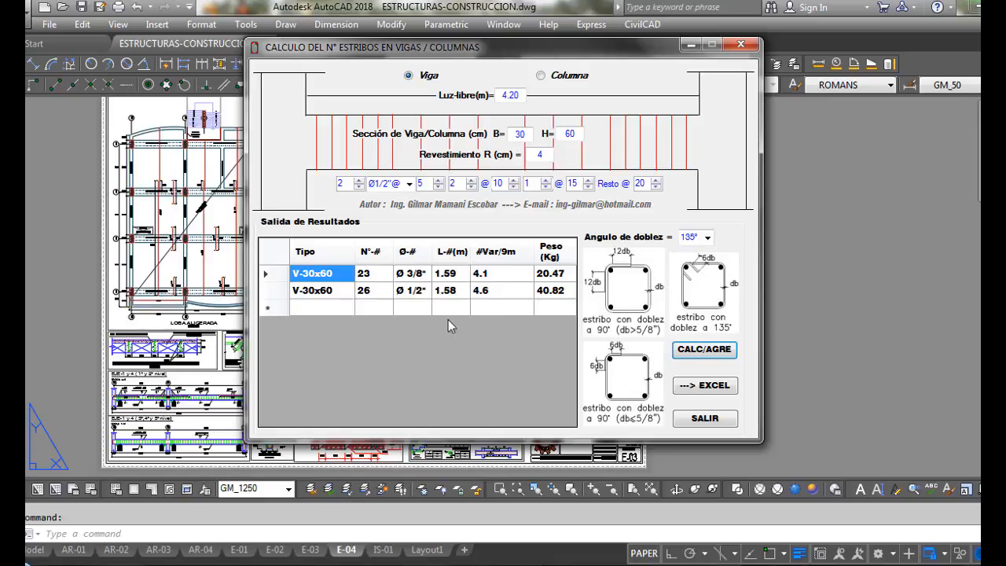
Step: Set the bend angle to 90° and add the Ø1/2" beam calculation to the results again
{"action": "left_click", "coordinate": [709, 239]}
{"action": "left_click", "coordinate": [692, 249]}
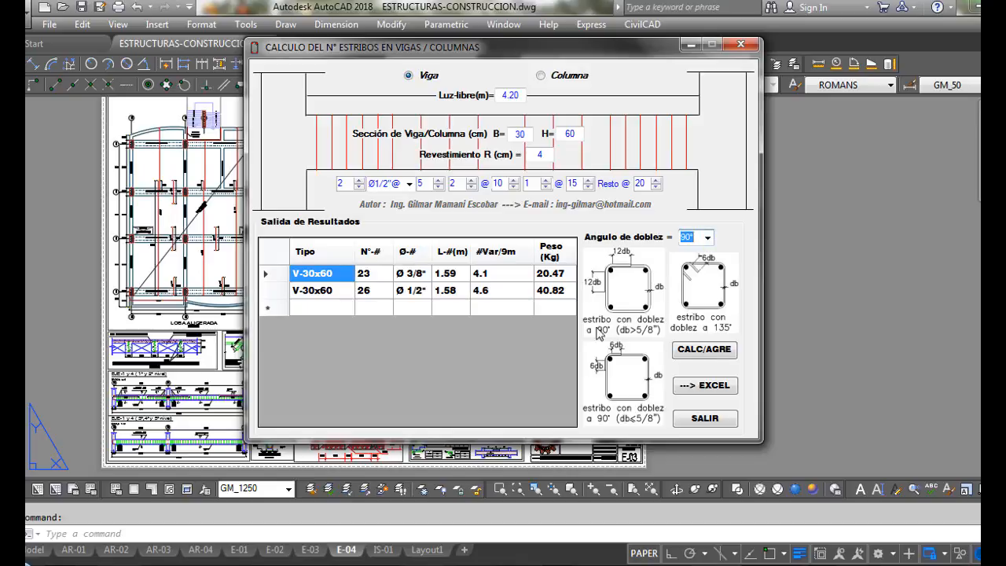
{"action": "left_click", "coordinate": [696, 351]}
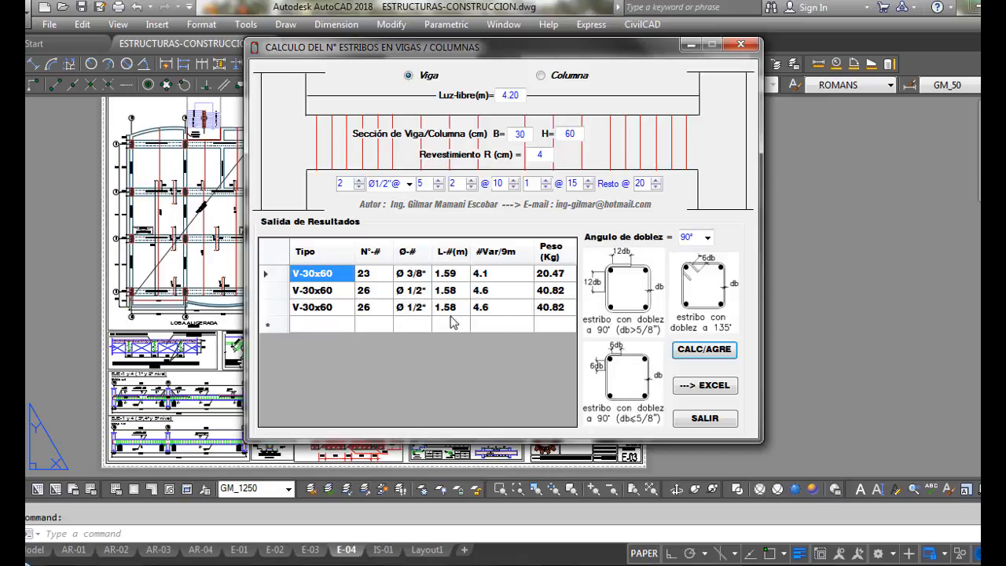
Step: Change the stirrup diameter to Ø3/4" and add the 90° bend calculation to the results
{"action": "left_click", "coordinate": [409, 184]}
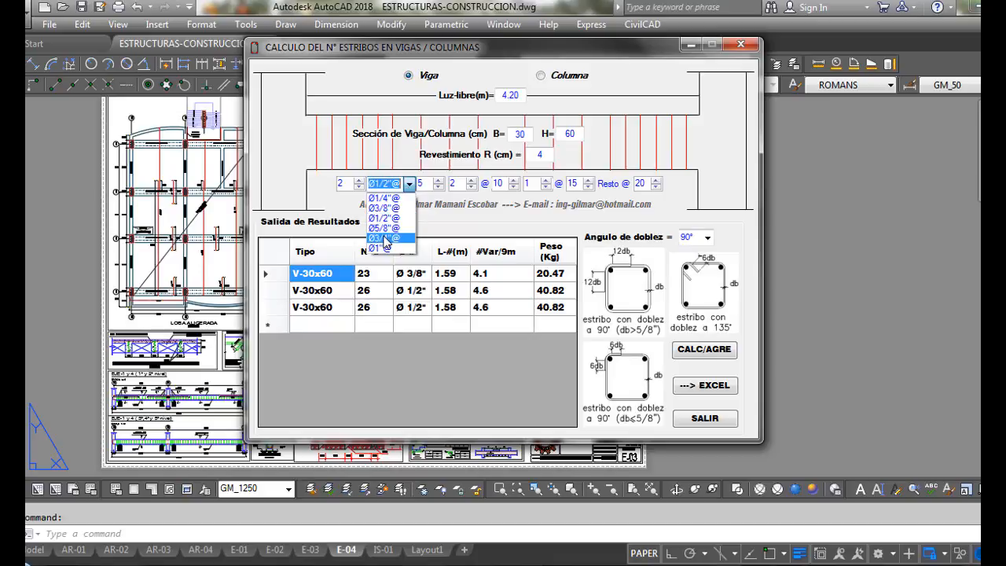
{"action": "left_click", "coordinate": [384, 238]}
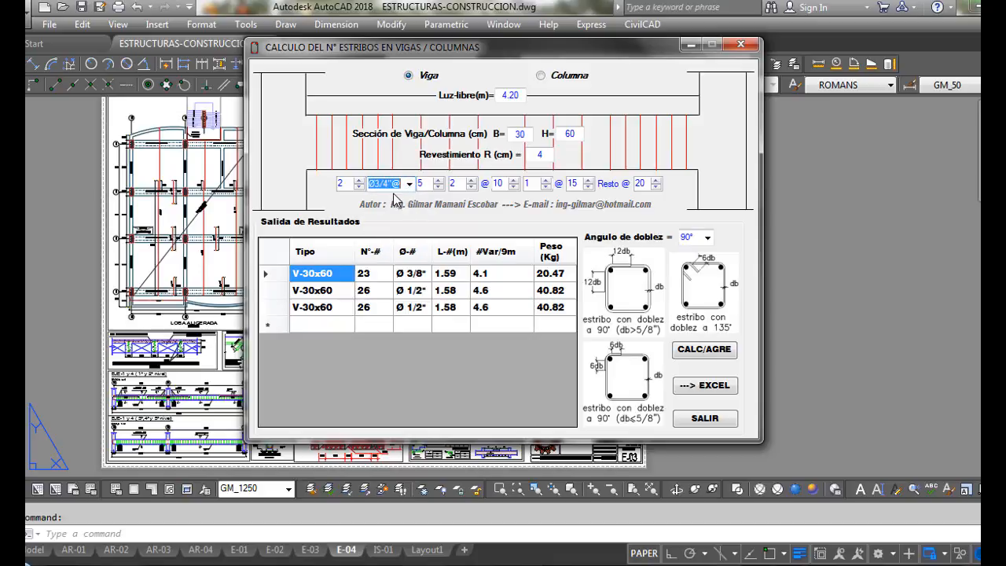
{"action": "left_click", "coordinate": [698, 351]}
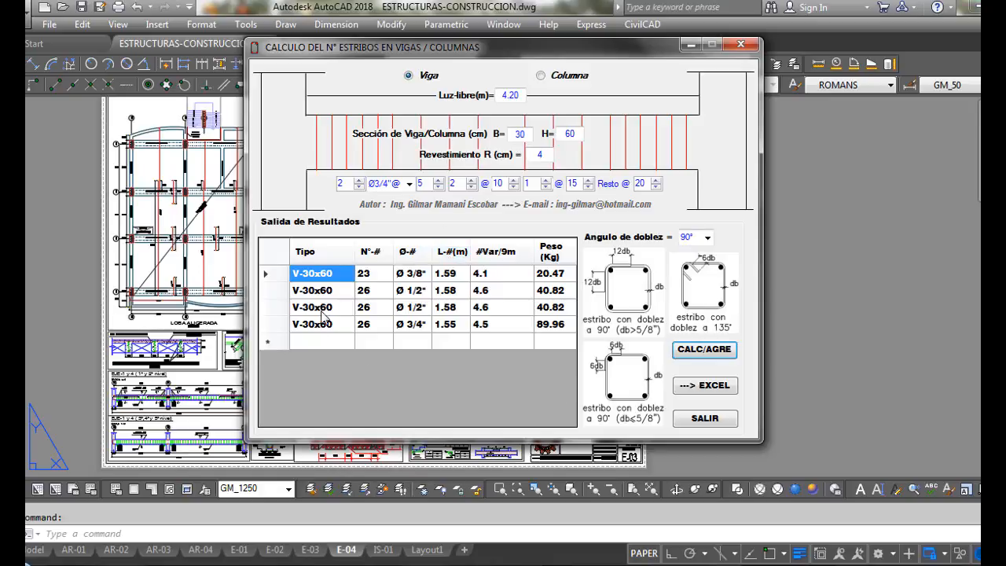
Step: Set the bend angle to 135° and switch to a column with a 2.40 m clear span and a 40x80 cm section
{"action": "left_click", "coordinate": [708, 239]}
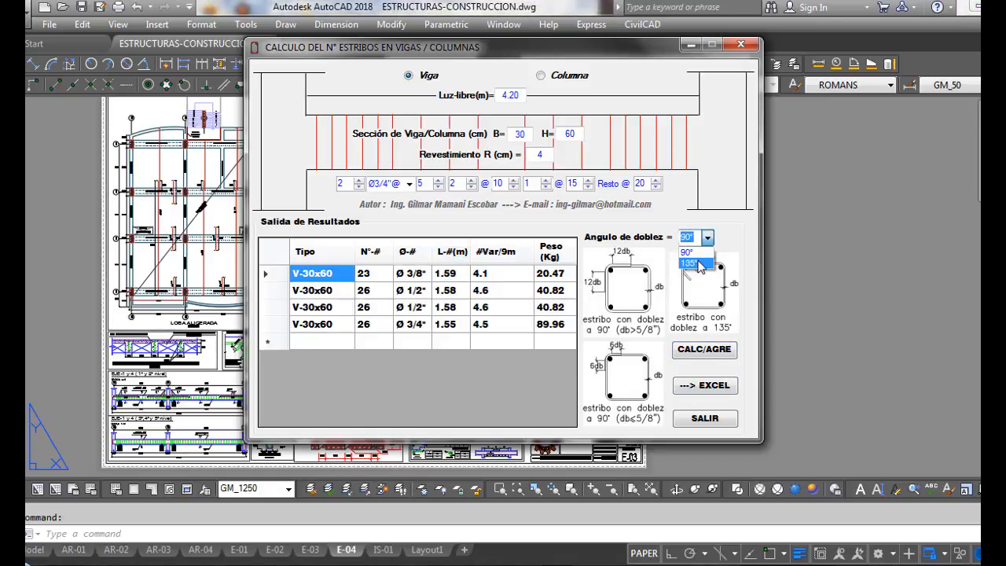
{"action": "left_click", "coordinate": [699, 261]}
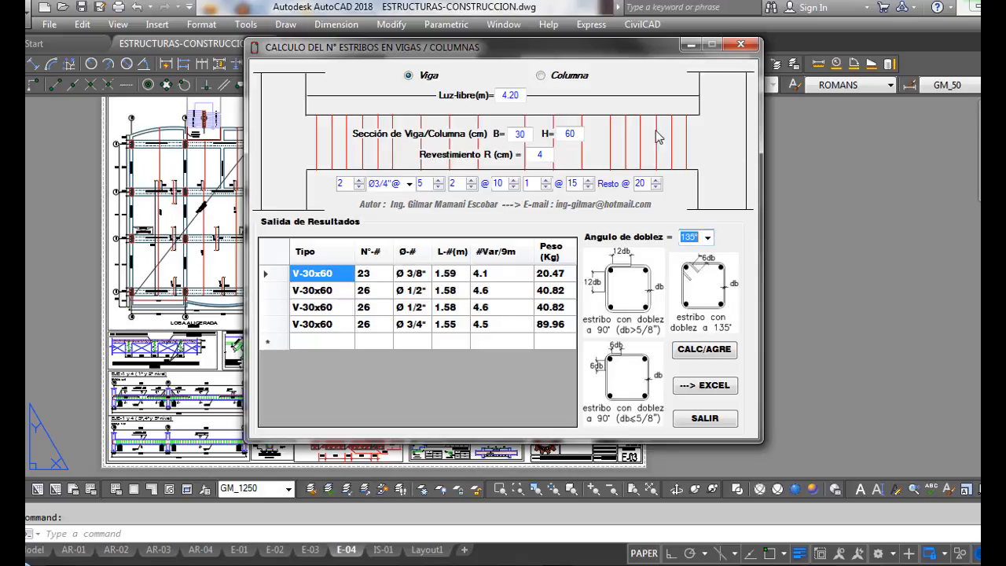
{"action": "left_click", "coordinate": [555, 80]}
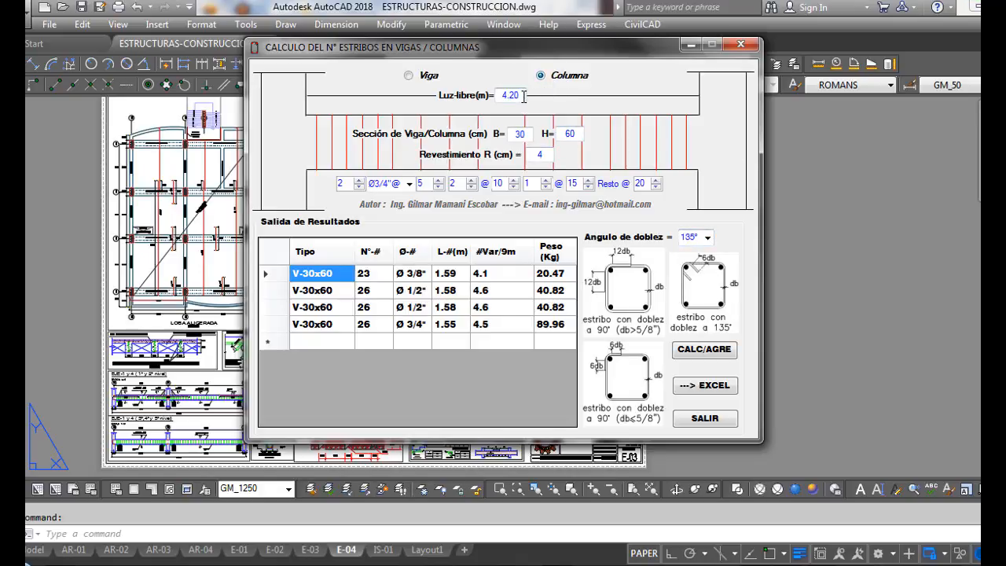
{"action": "left_click_drag", "start_coordinate": [524, 95], "coordinate": [420, 86]}
{"action": "type", "text": "2.40"}
{"action": "left_click_drag", "start_coordinate": [530, 135], "coordinate": [478, 134]}
{"action": "key", "text": "Tab"}
{"action": "type", "text": "80"}
Step: Set the stirrup diameter to Ø1/2" and add the 40x80 column calculation to the results
{"action": "left_click", "coordinate": [409, 184]}
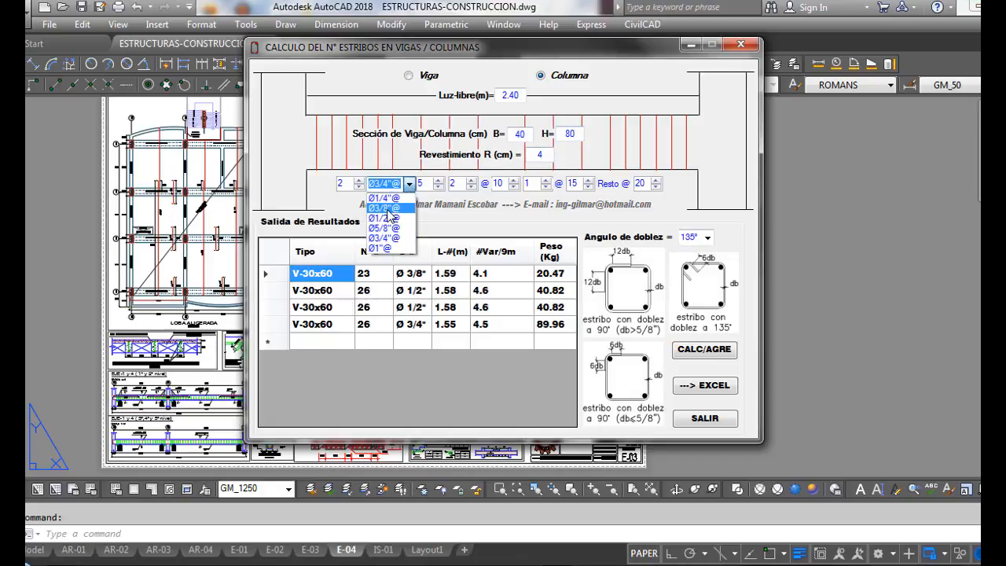
{"action": "left_click", "coordinate": [386, 217]}
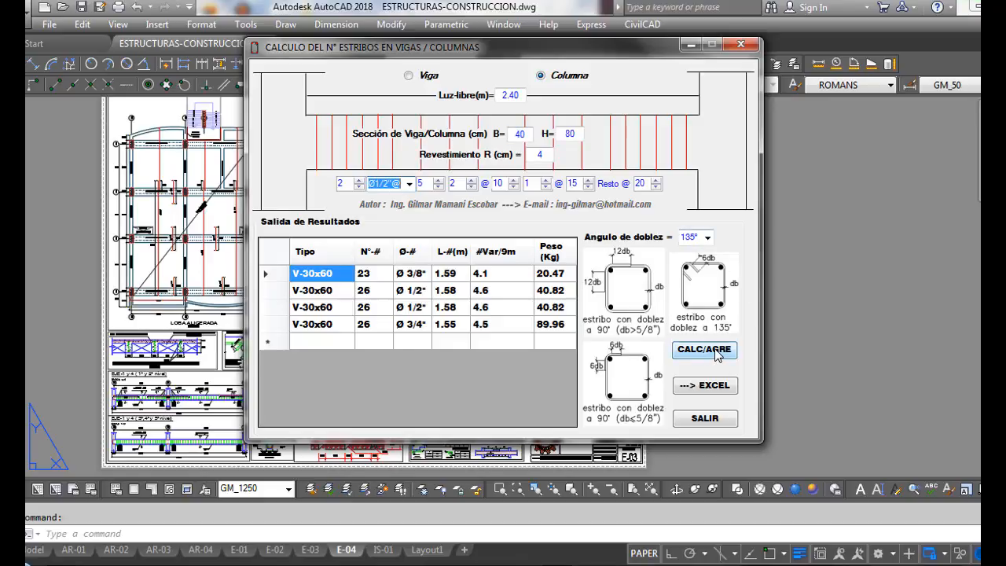
{"action": "left_click", "coordinate": [716, 352]}
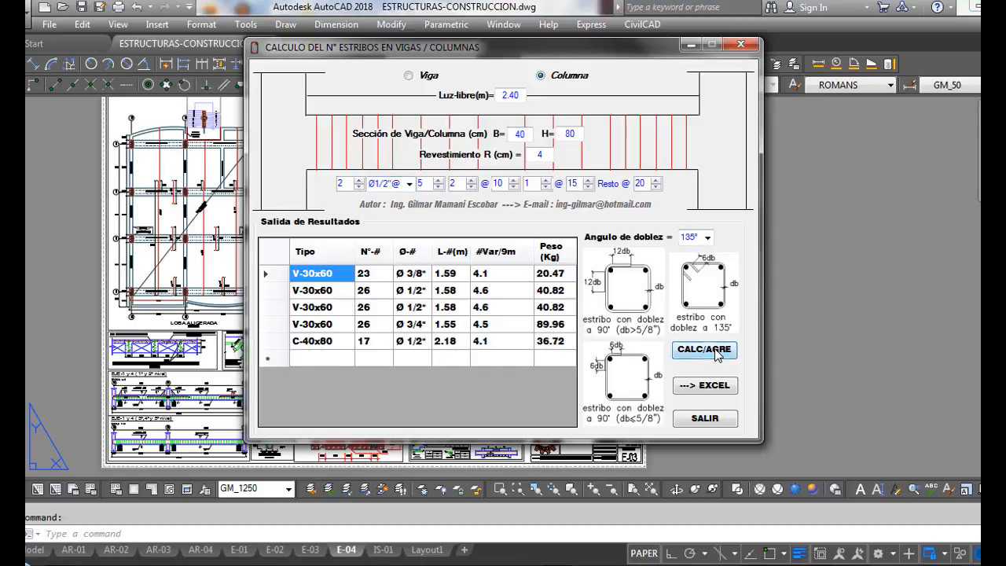
Step: Change the column's clear span to 4.75 m and add this calculation to the results
{"action": "left_click_drag", "start_coordinate": [523, 95], "coordinate": [455, 87]}
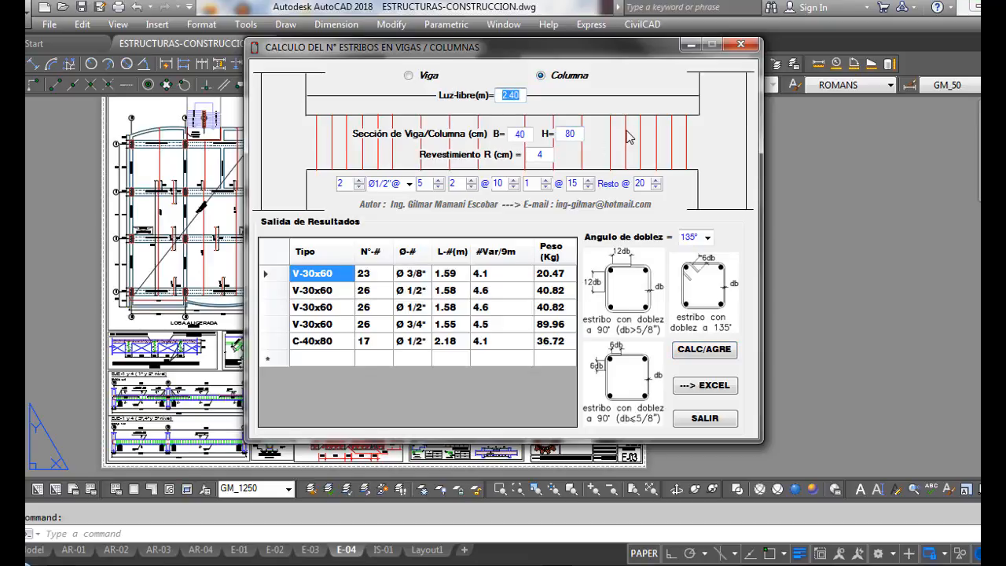
{"action": "type", "text": "4.75"}
{"action": "left_click", "coordinate": [683, 348]}
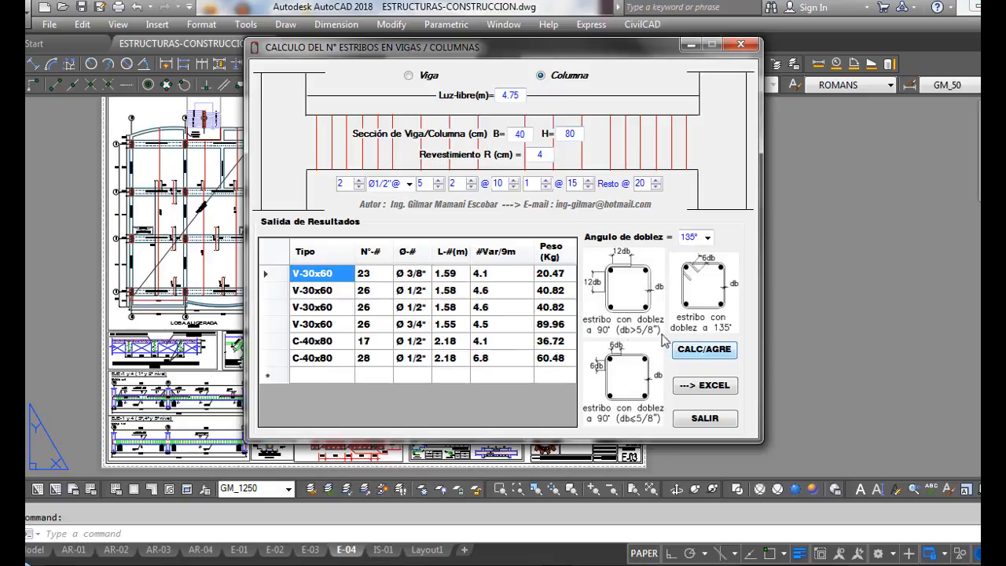
Step: Change the stirrup diameter to Ø5/8" and the clear span to 3.85 m, and add this column to the results
{"action": "left_click", "coordinate": [410, 186]}
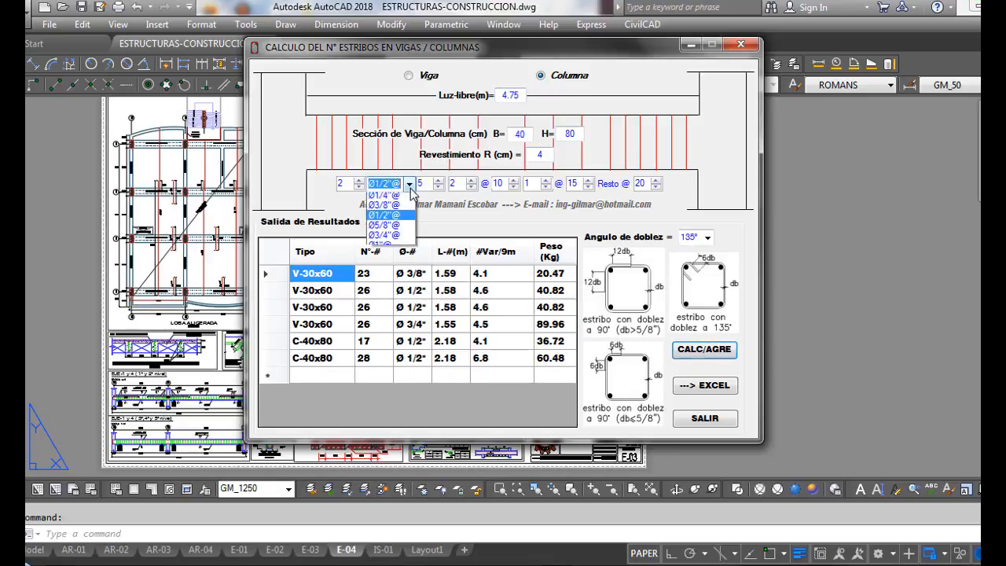
{"action": "left_click", "coordinate": [385, 224]}
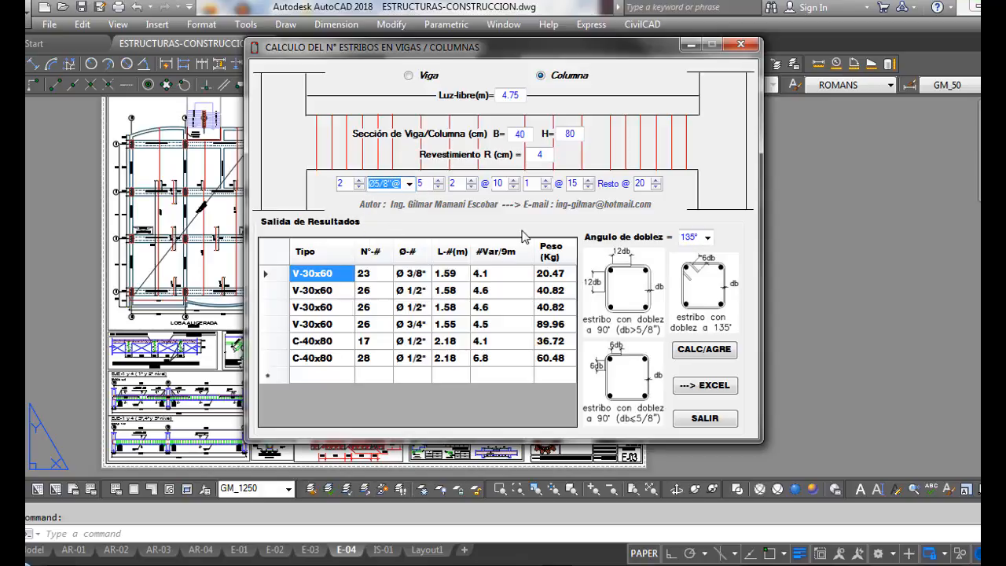
{"action": "left_click_drag", "start_coordinate": [525, 96], "coordinate": [476, 91]}
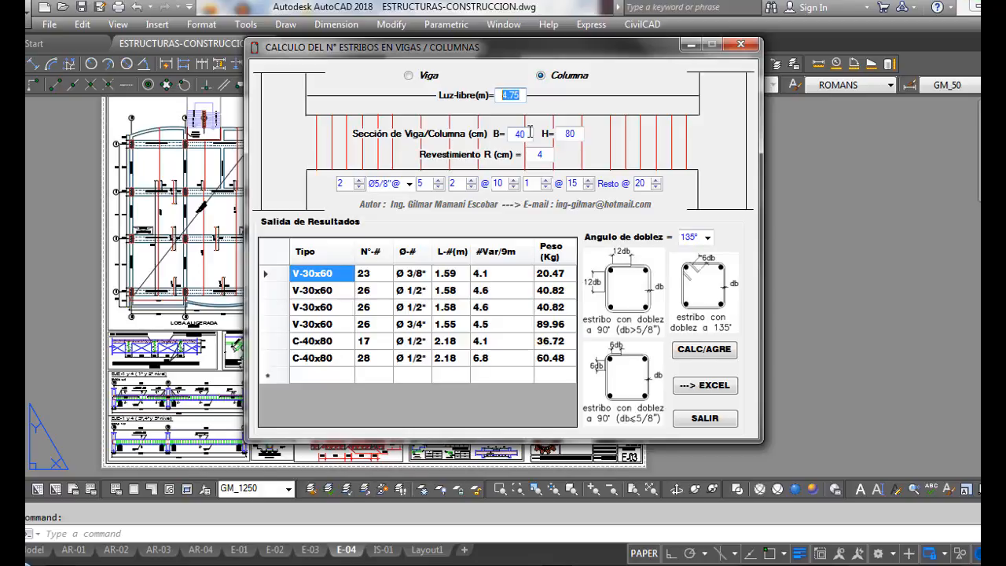
{"action": "type", "text": "3.85"}
{"action": "left_click", "coordinate": [691, 354]}
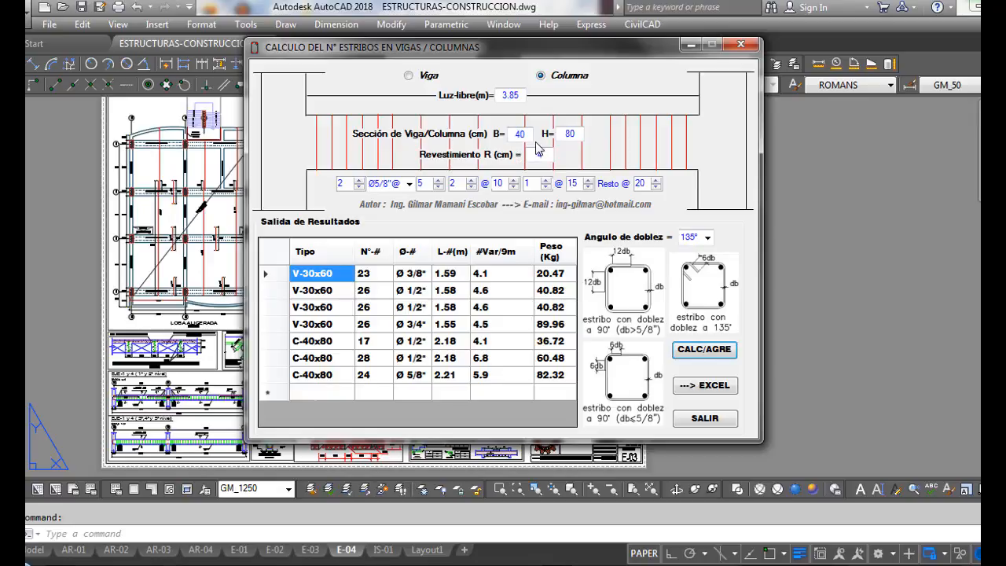
Step: Calculate a 30x50 cm column with Ø3/8" stirrups and a 3.50 m clear span, and add it to the results
{"action": "left_click_drag", "start_coordinate": [529, 134], "coordinate": [491, 137]}
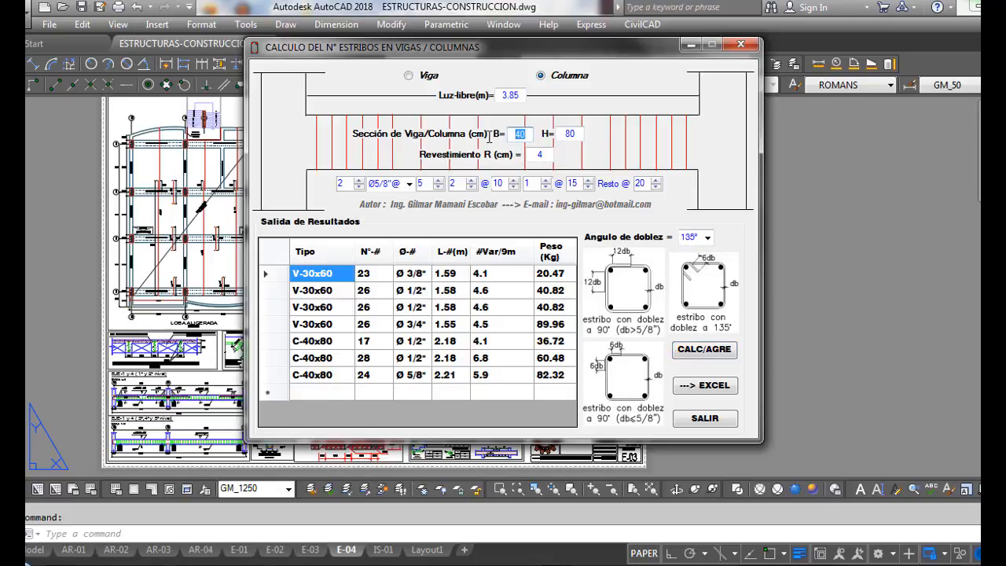
{"action": "type", "text": "3"}
{"action": "key", "text": "Tab"}
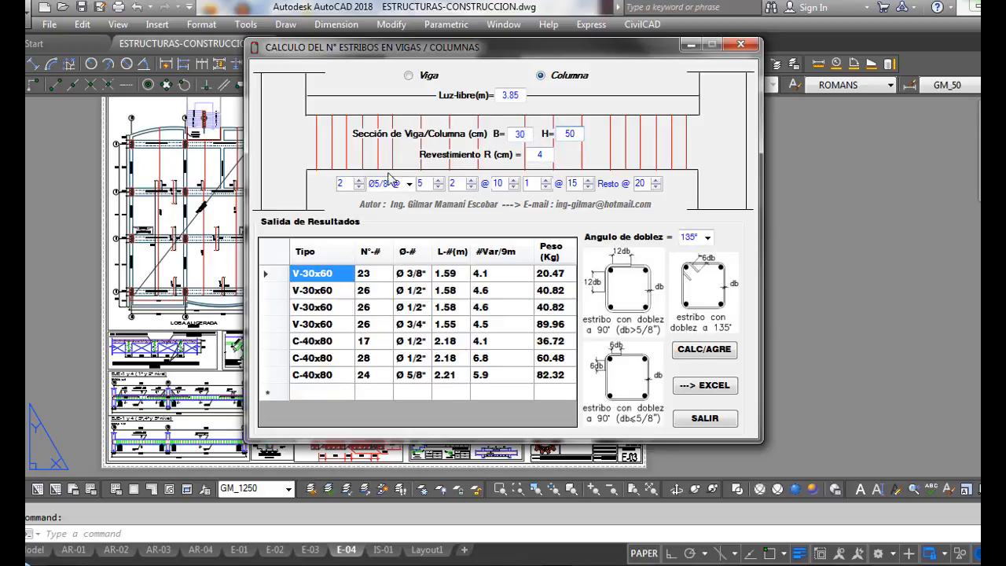
{"action": "left_click", "coordinate": [409, 183]}
{"action": "left_click", "coordinate": [388, 206]}
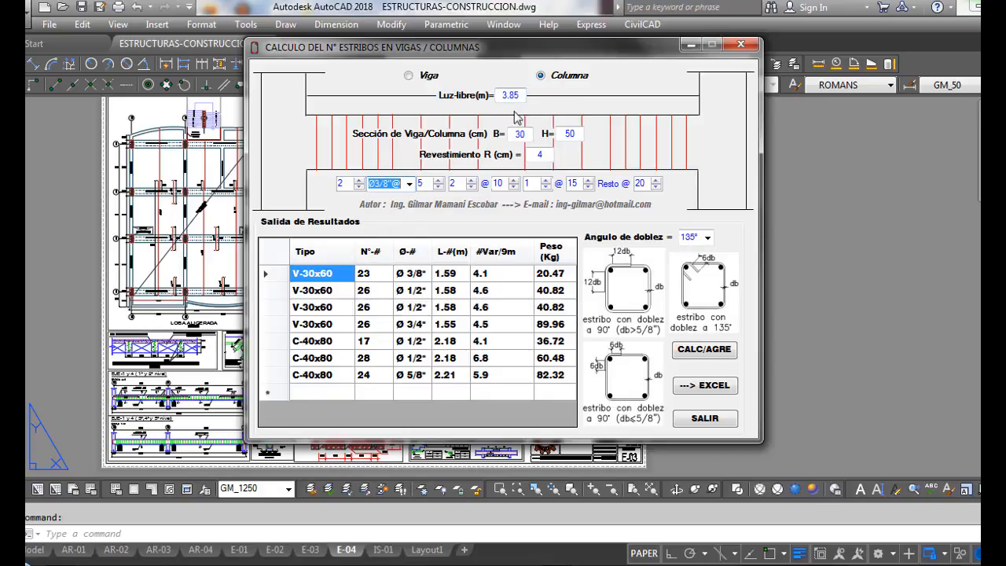
{"action": "left_click_drag", "start_coordinate": [518, 97], "coordinate": [461, 96]}
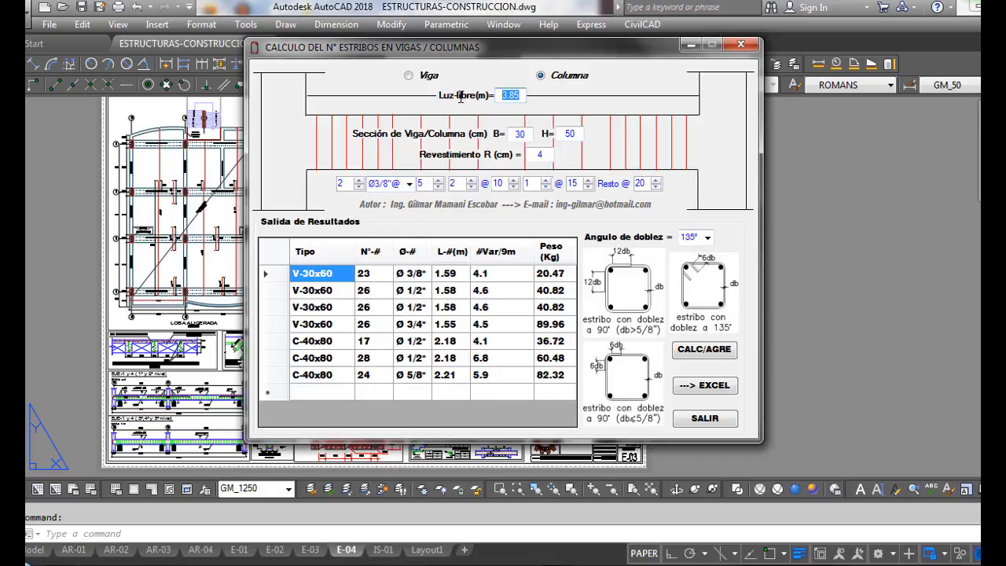
{"action": "type", "text": "3.50"}
{"action": "left_click", "coordinate": [706, 351]}
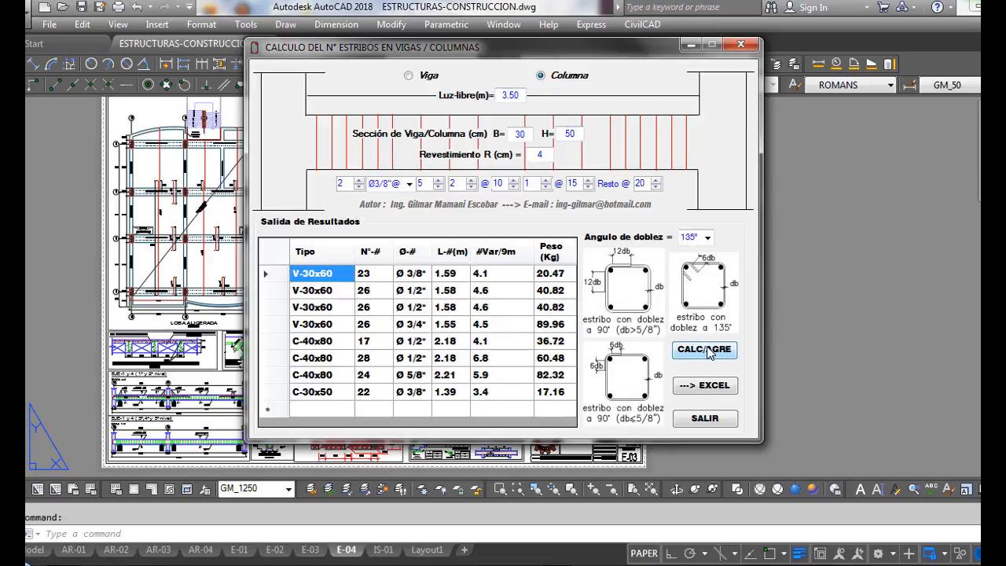
Step: Change the 30x50 column's clear span to 4.25 m and add this calculation to the results
{"action": "left_click_drag", "start_coordinate": [518, 97], "coordinate": [470, 102]}
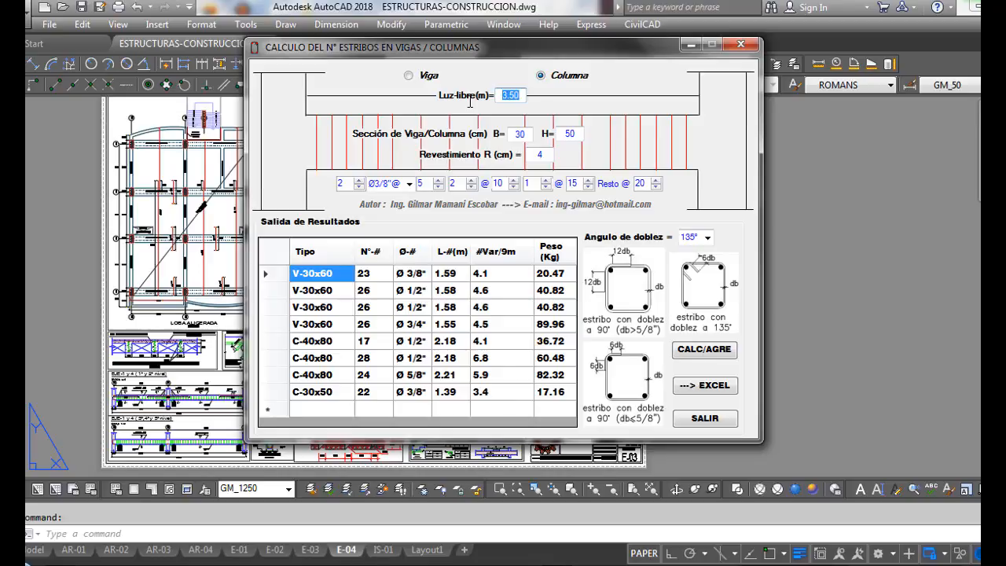
{"action": "type", "text": "4.20"}
{"action": "key", "text": "BackSpace"}
{"action": "type", "text": "5"}
{"action": "left_click", "coordinate": [705, 351]}
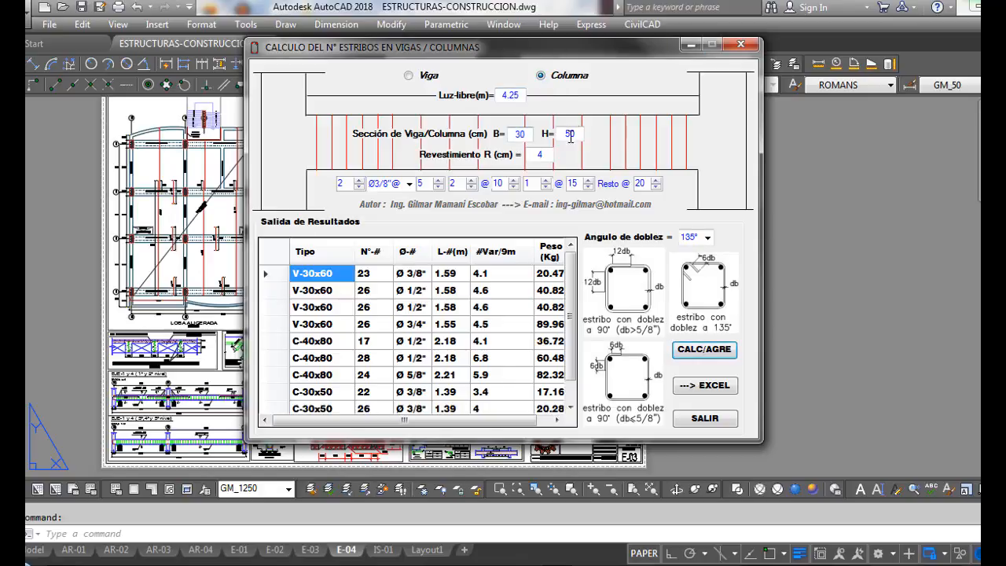
Step: Set the 30x50 column's stirrup diameter to Ø5/8" and its clear span to 5.20 m, and add it to the results
{"action": "left_click_drag", "start_coordinate": [520, 96], "coordinate": [464, 98]}
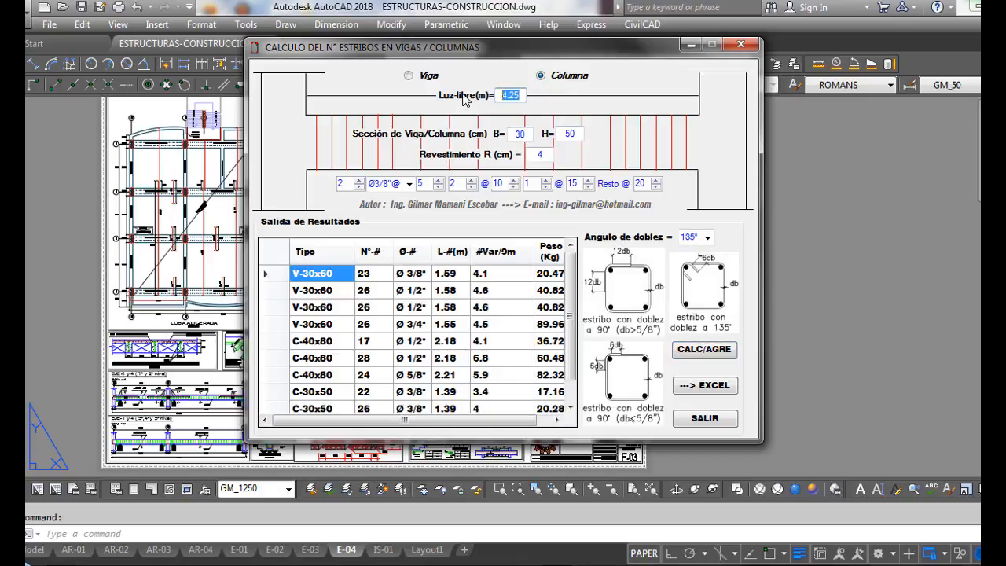
{"action": "left_click", "coordinate": [409, 184]}
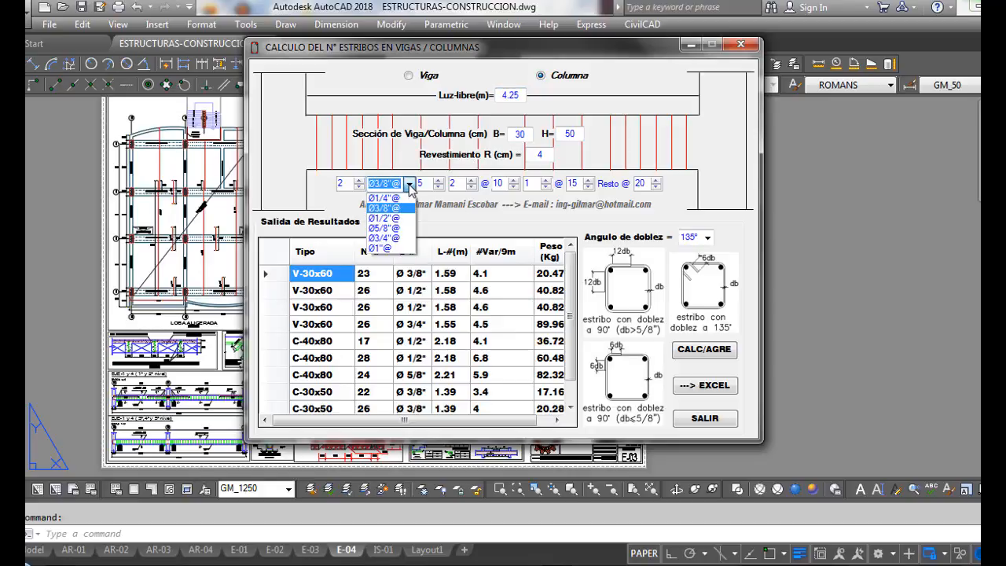
{"action": "left_click", "coordinate": [390, 228]}
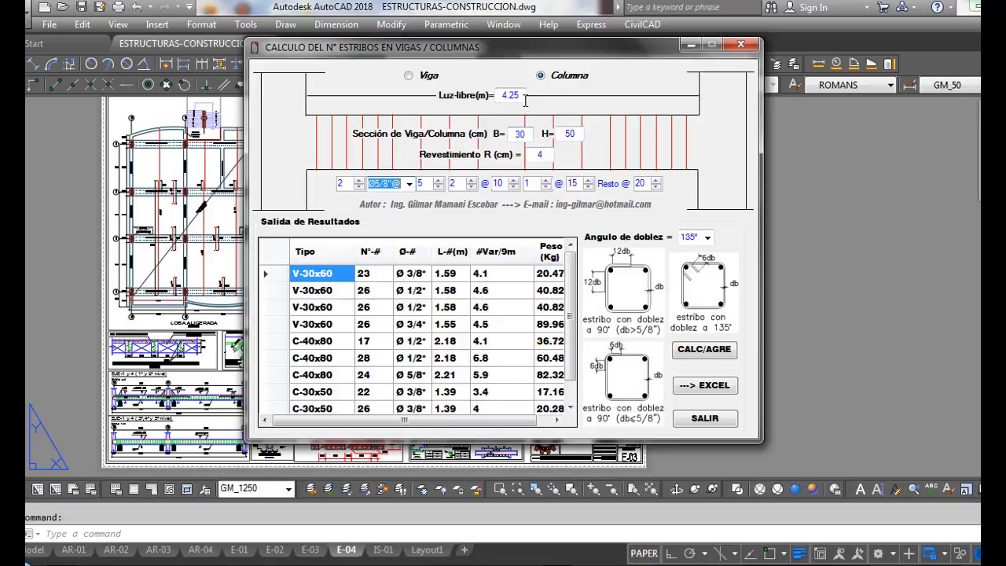
{"action": "left_click_drag", "start_coordinate": [523, 96], "coordinate": [465, 92]}
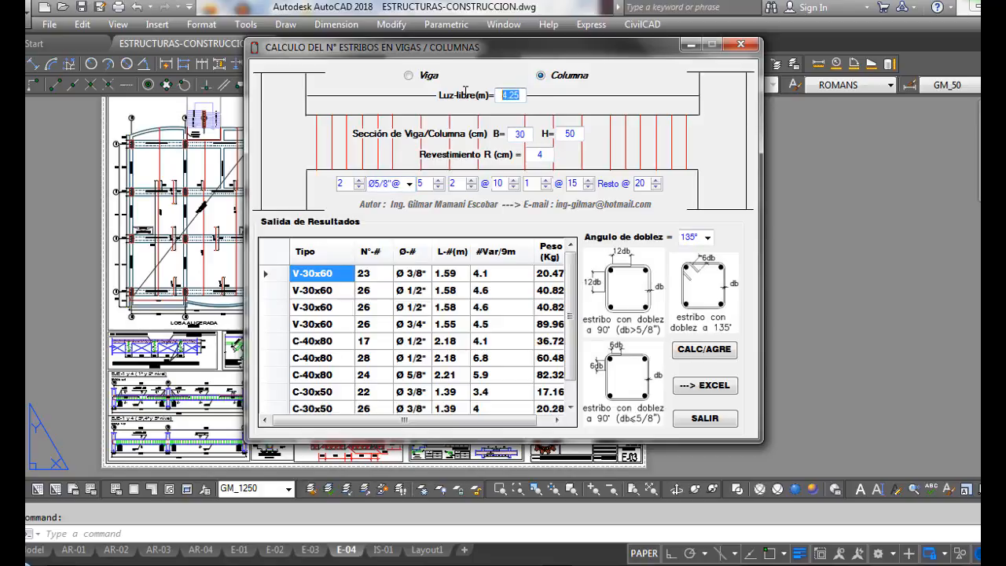
{"action": "type", "text": "5"}
{"action": "left_click", "coordinate": [682, 349]}
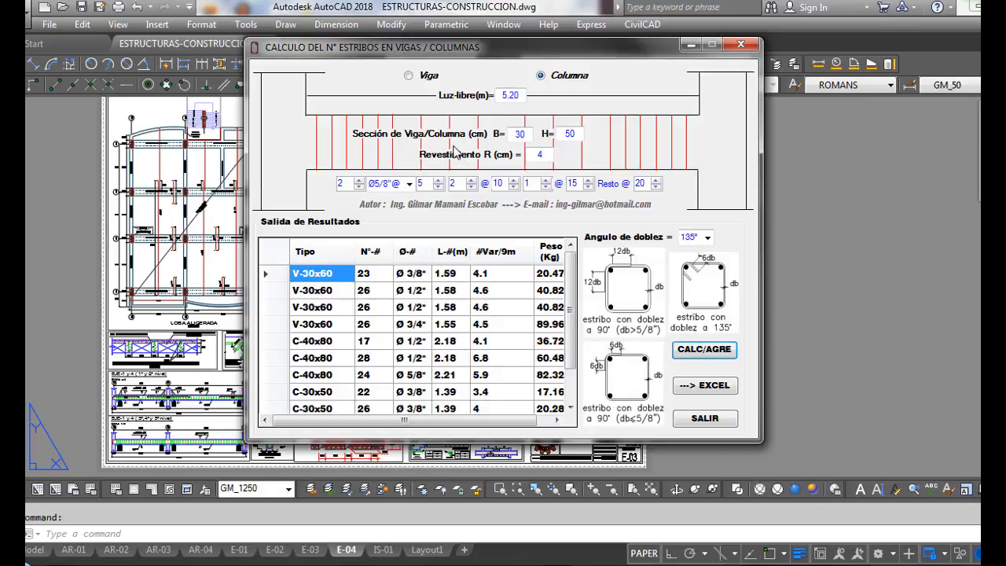
Step: Switch the element type to beam and set its section to B = 40 and H = 60 cm
{"action": "left_click", "coordinate": [419, 78]}
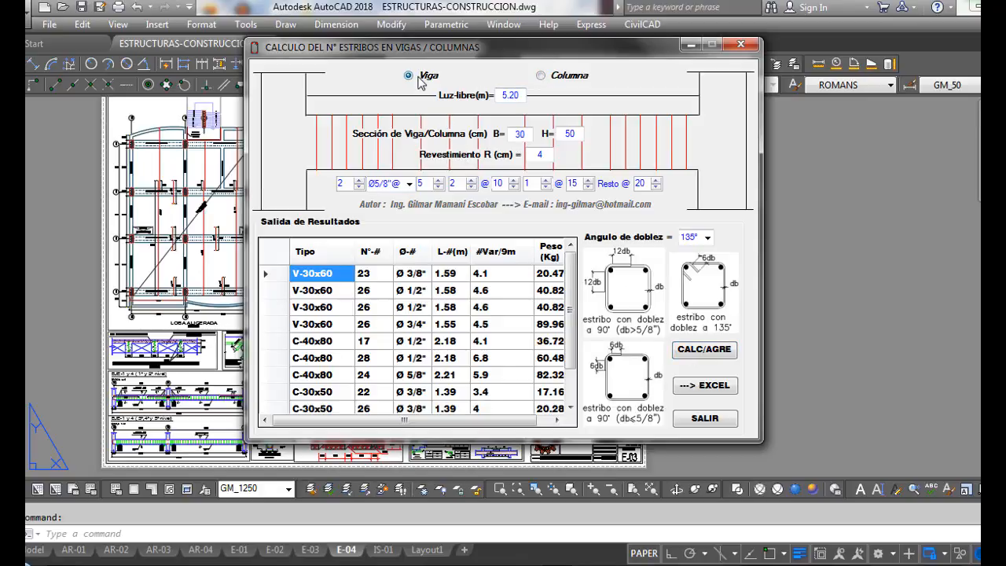
{"action": "double_click", "coordinate": [521, 134]}
{"action": "type", "text": "25"}
{"action": "key", "text": "Tab"}
{"action": "double_click", "coordinate": [509, 134]}
{"action": "type", "text": "40"}
{"action": "key", "text": "Tab"}
{"action": "type", "text": "6"}
{"action": "left_click", "coordinate": [544, 154]}
Step: Set the stirrups to Ø3/8" with 1 @ 5 and 3 @ 10, and add the beam for clear spans of 5.20 m and 5.75 m
{"action": "left_click", "coordinate": [409, 183]}
{"action": "left_click", "coordinate": [383, 216]}
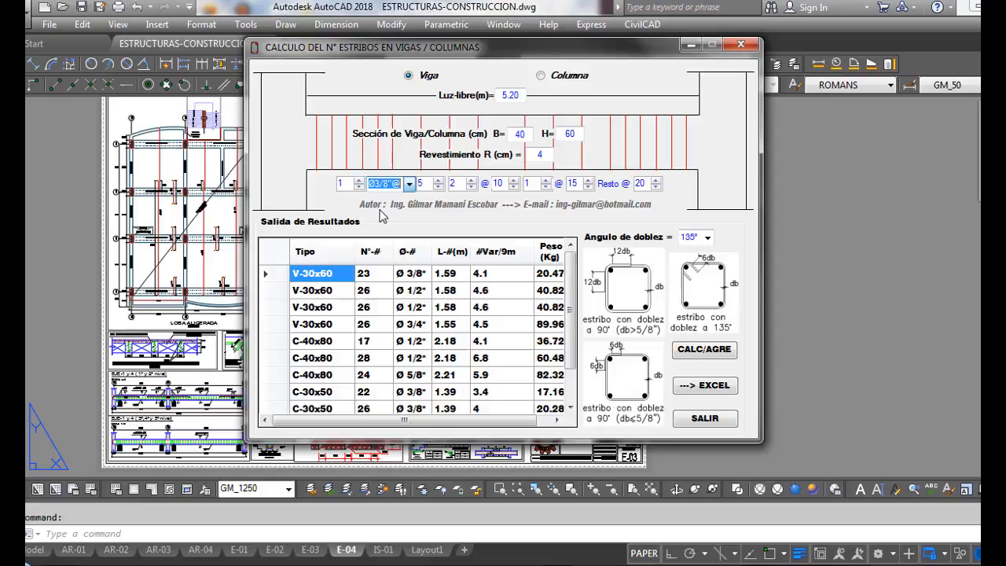
{"action": "left_click", "coordinate": [471, 180]}
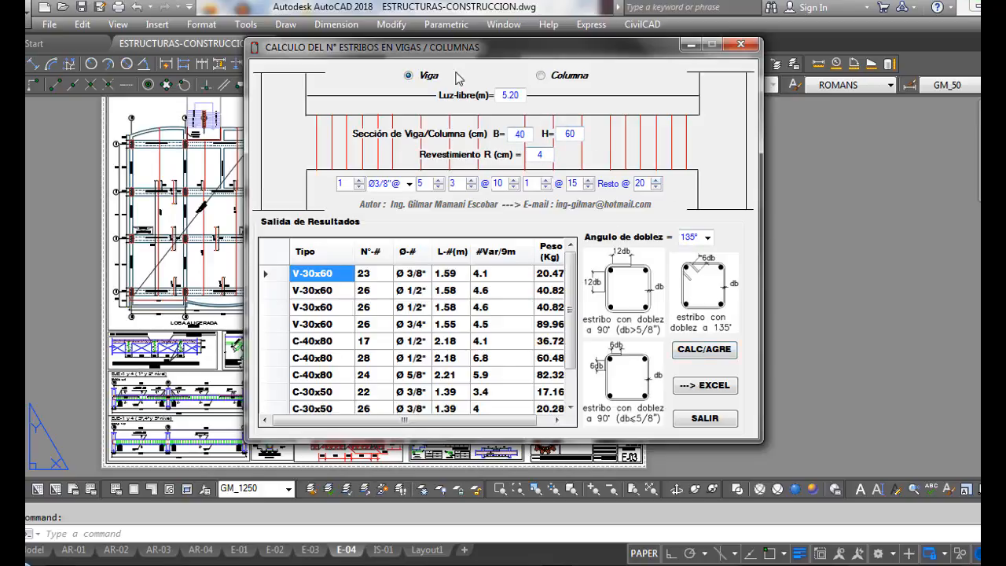
{"action": "left_click", "coordinate": [692, 354]}
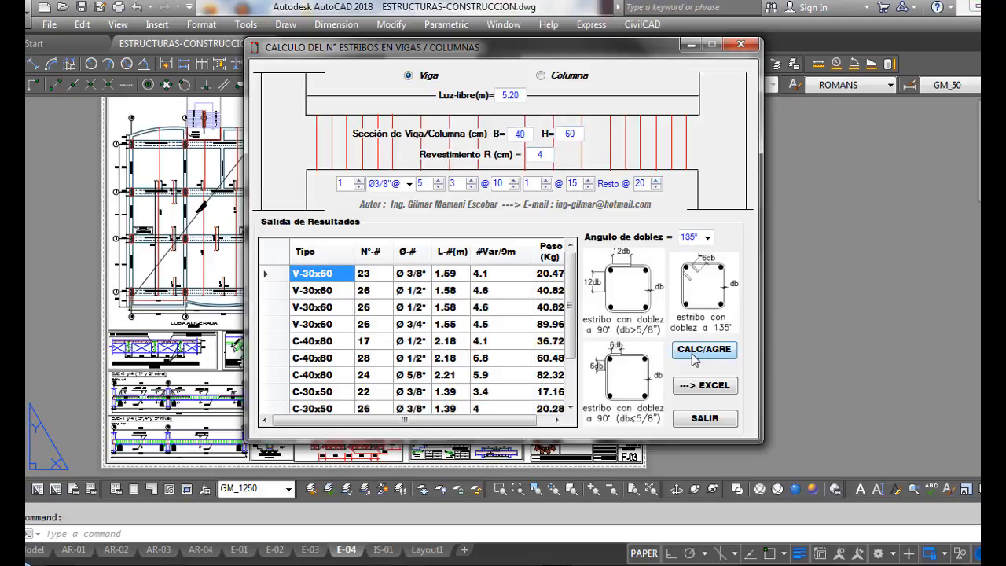
{"action": "left_click_drag", "start_coordinate": [520, 95], "coordinate": [482, 88]}
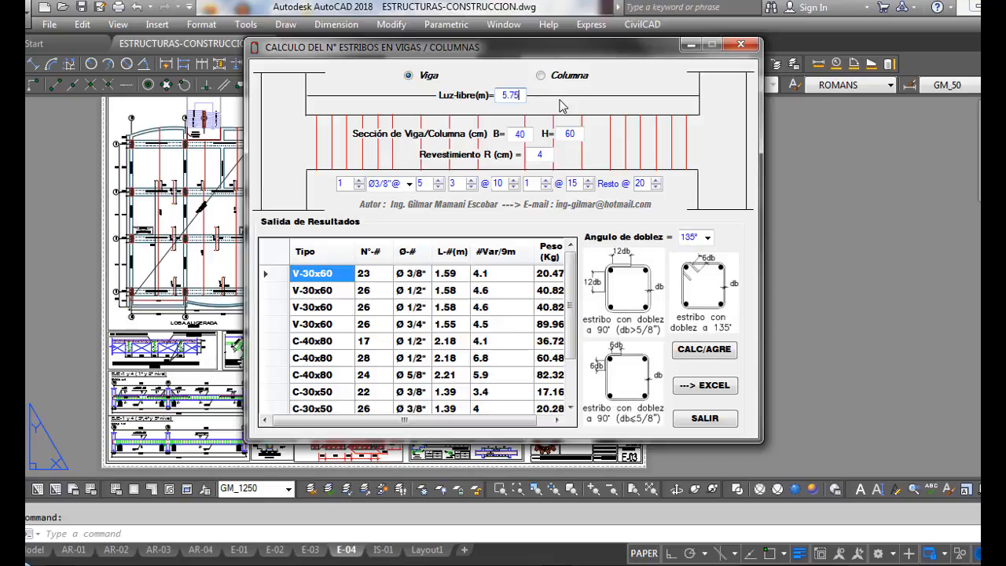
{"action": "left_click", "coordinate": [708, 351]}
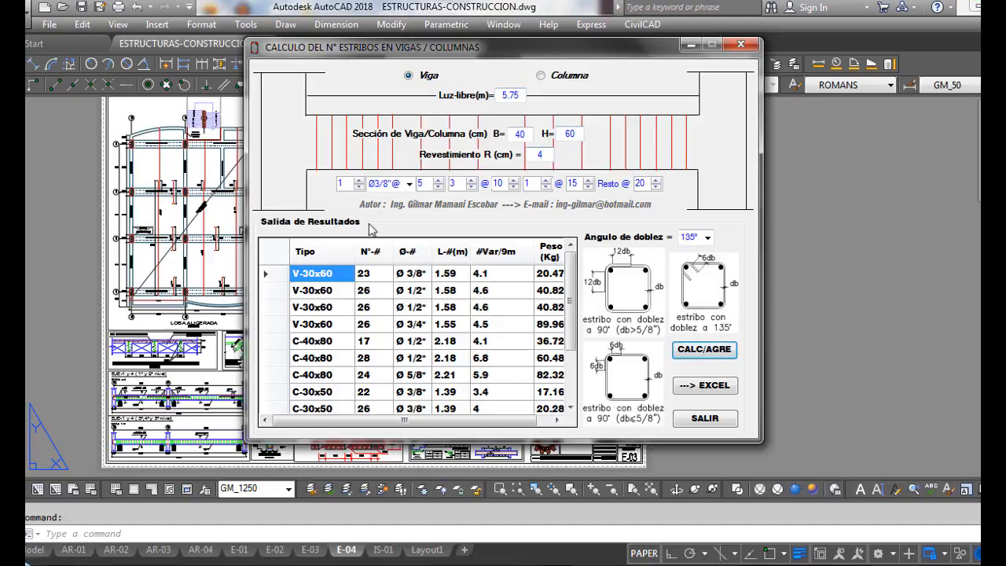
Step: Change the beam's stirrup diameter to Ø1/2" and its clear span to 4.80 m, and add it to the results
{"action": "left_click", "coordinate": [410, 184]}
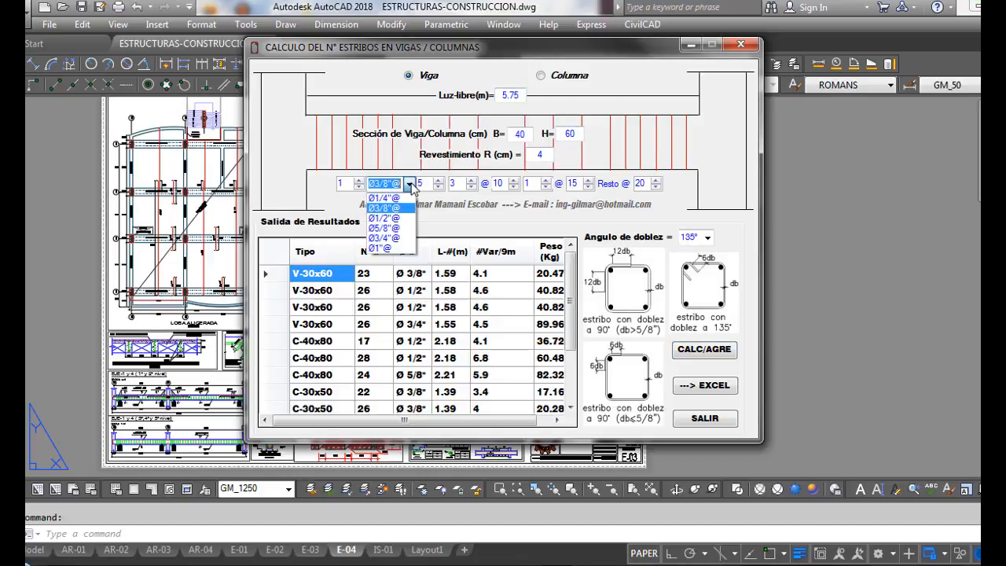
{"action": "left_click", "coordinate": [383, 218]}
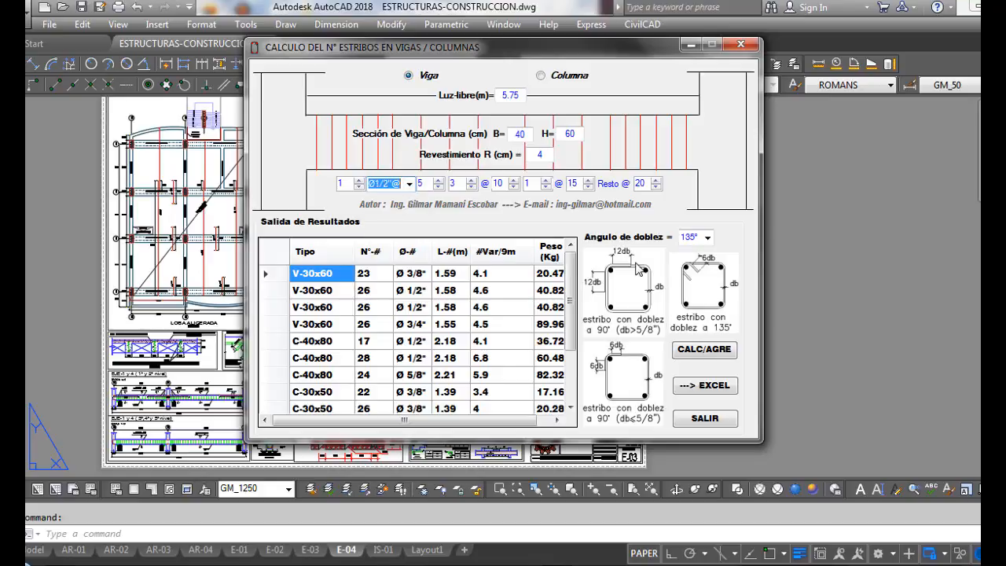
{"action": "left_click", "coordinate": [521, 96]}
{"action": "left_click_drag", "start_coordinate": [520, 95], "coordinate": [472, 94]}
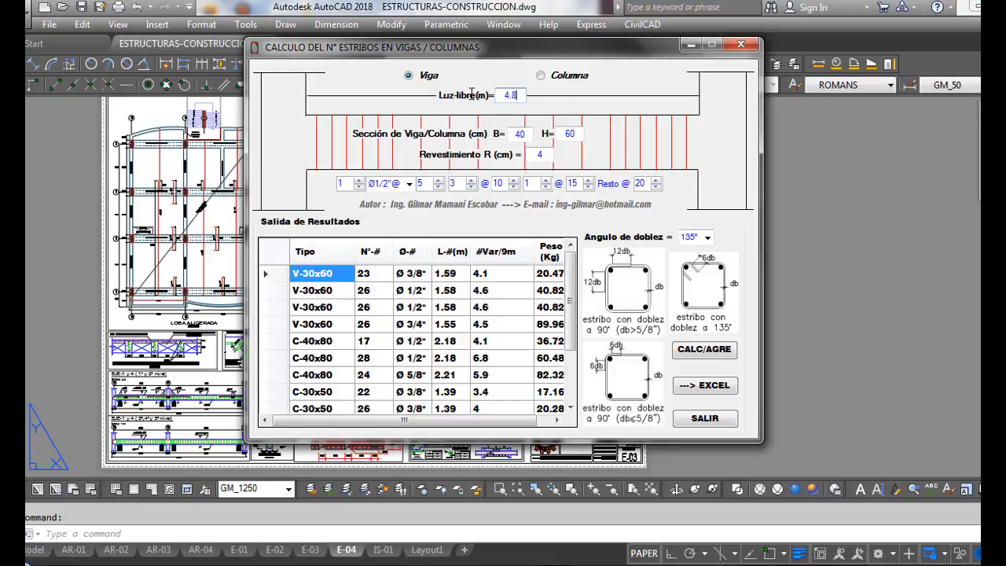
{"action": "left_click", "coordinate": [705, 349]}
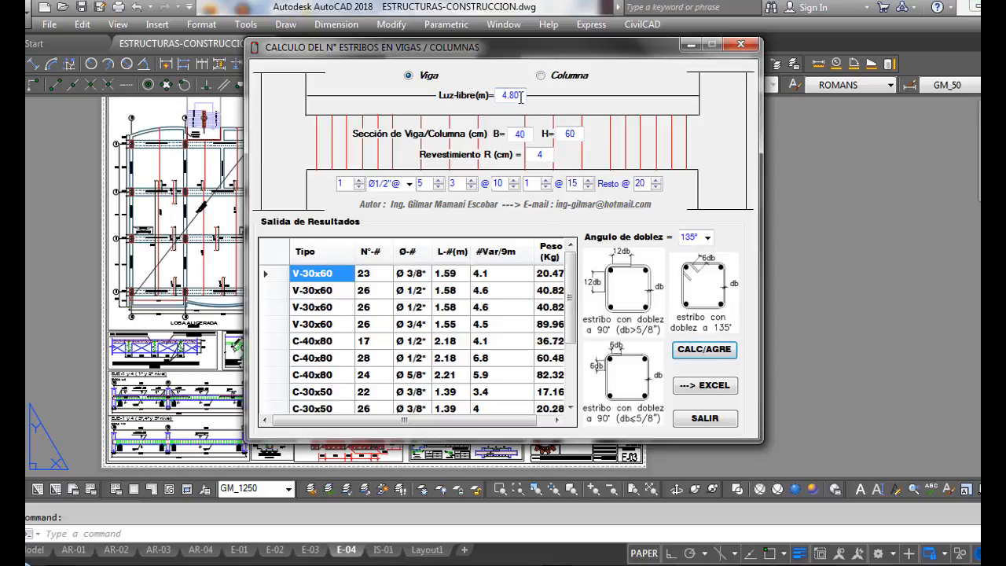
Step: Set the 40x60 beam's clear span to 3.60 m and add it to the results
{"action": "left_click_drag", "start_coordinate": [521, 96], "coordinate": [469, 94]}
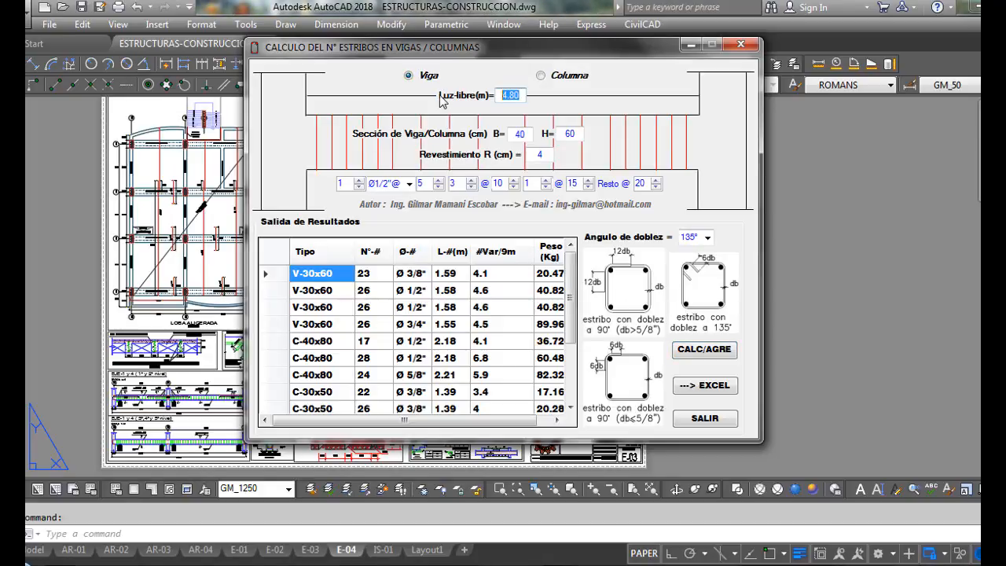
{"action": "type", "text": "3"}
{"action": "left_click", "coordinate": [706, 352]}
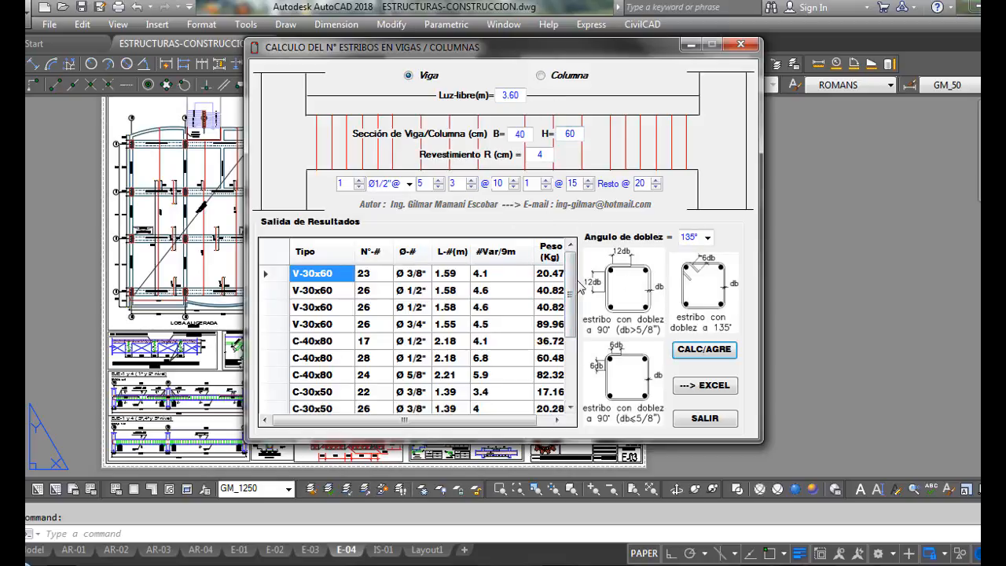
{"action": "left_click_drag", "start_coordinate": [574, 285], "coordinate": [585, 366]}
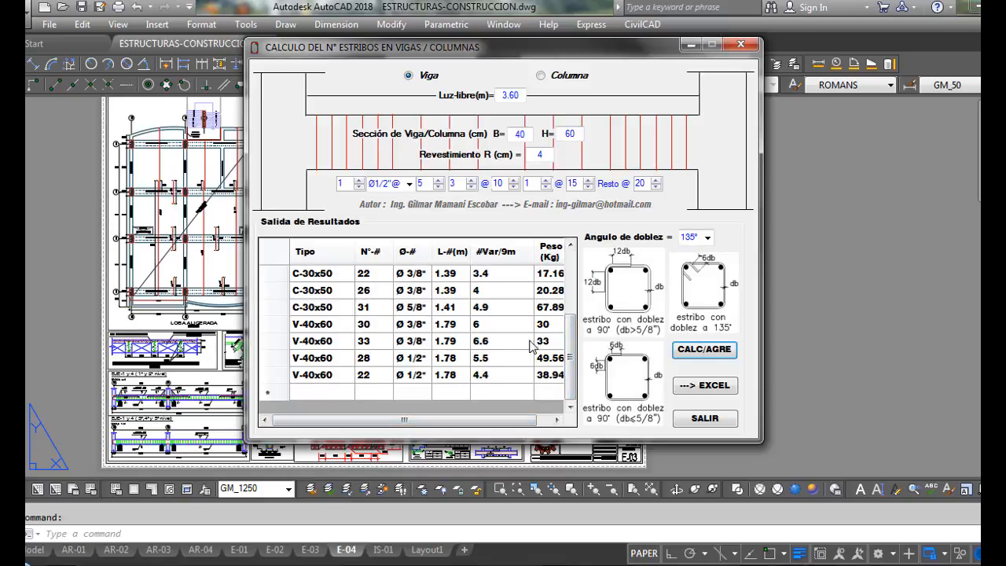
Step: Export the stirrup results to Excel and maximize the new workbook to review the exported table
{"action": "left_click", "coordinate": [709, 387]}
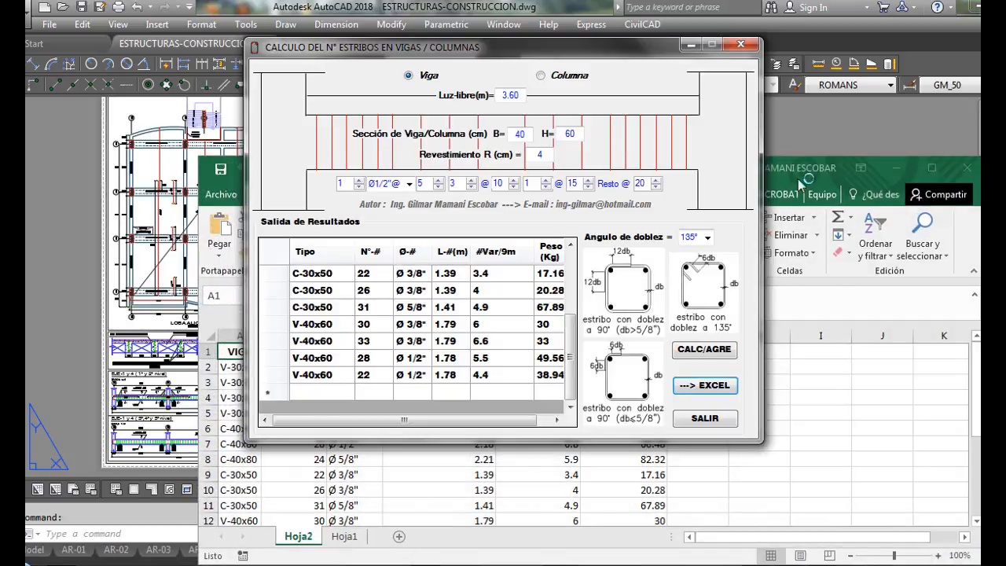
{"action": "left_click", "coordinate": [798, 174]}
{"action": "left_click", "coordinate": [681, 173]}
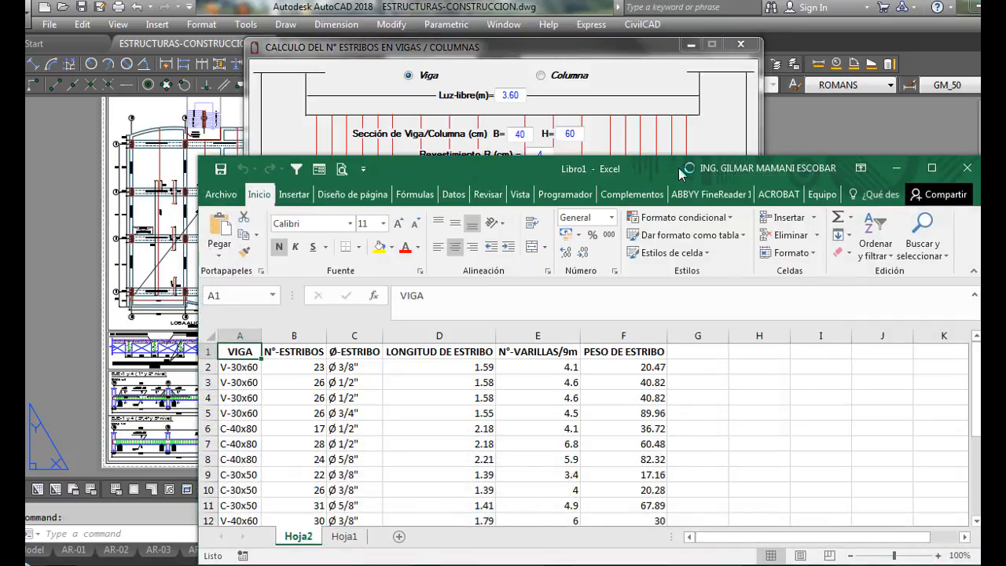
{"action": "left_click", "coordinate": [932, 168]}
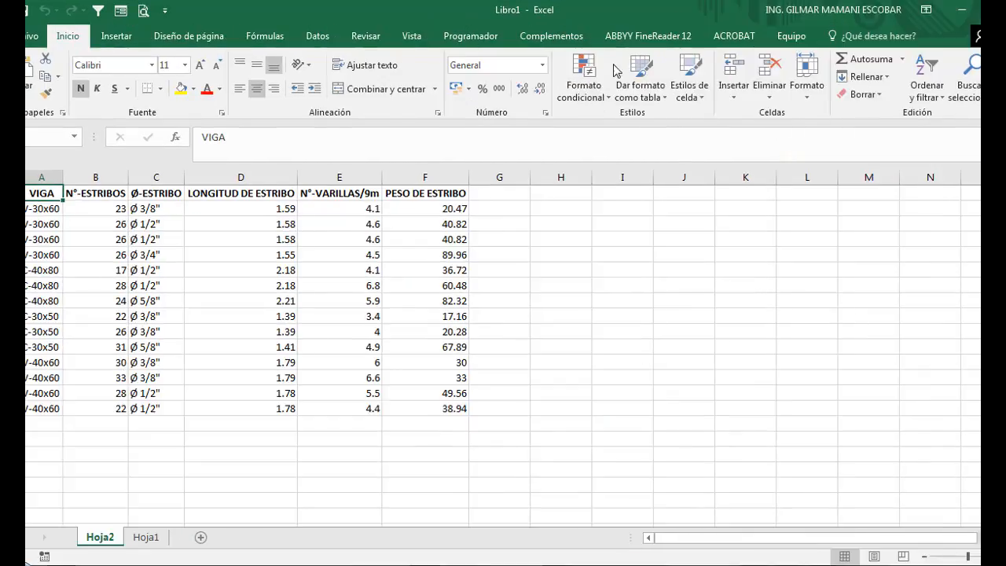
{"action": "left_click", "coordinate": [549, 305]}
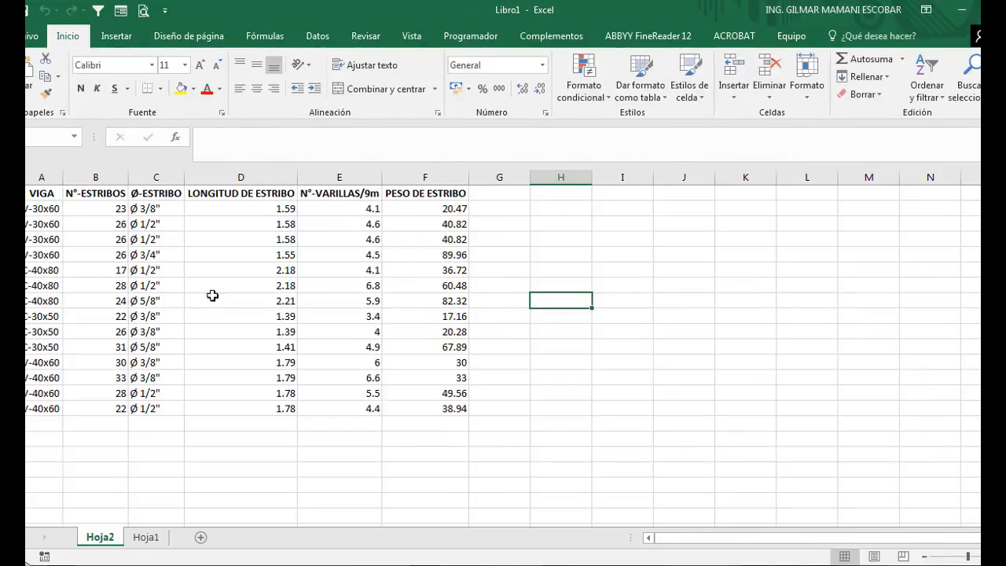
{"action": "scroll", "coordinate": [493, 313], "scroll_direction": "down", "scroll_amount": 1}
{"action": "scroll", "coordinate": [493, 317], "scroll_direction": "up", "scroll_amount": 1}
{"action": "left_click", "coordinate": [996, 11]}
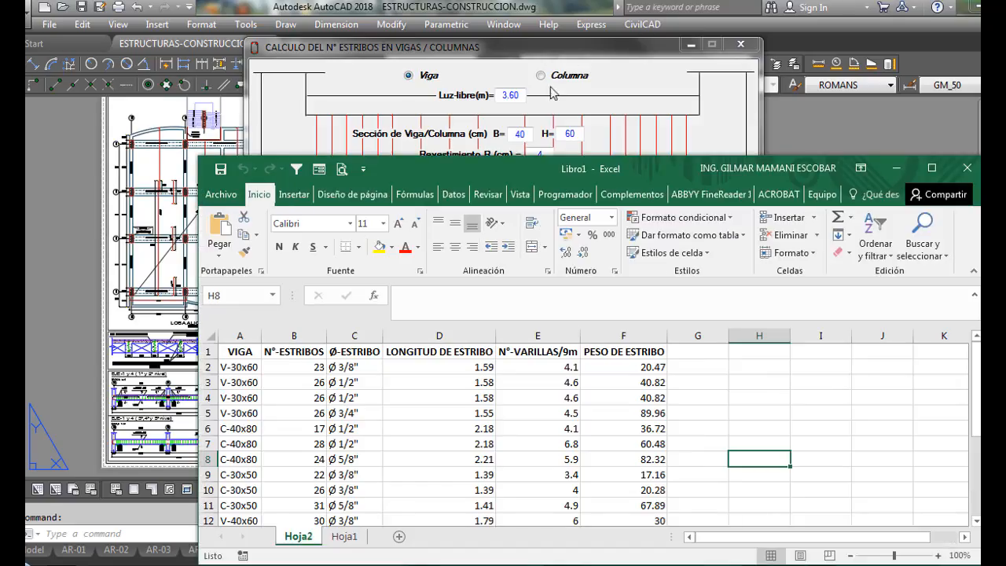
{"action": "left_click_drag", "start_coordinate": [470, 166], "coordinate": [427, 43]}
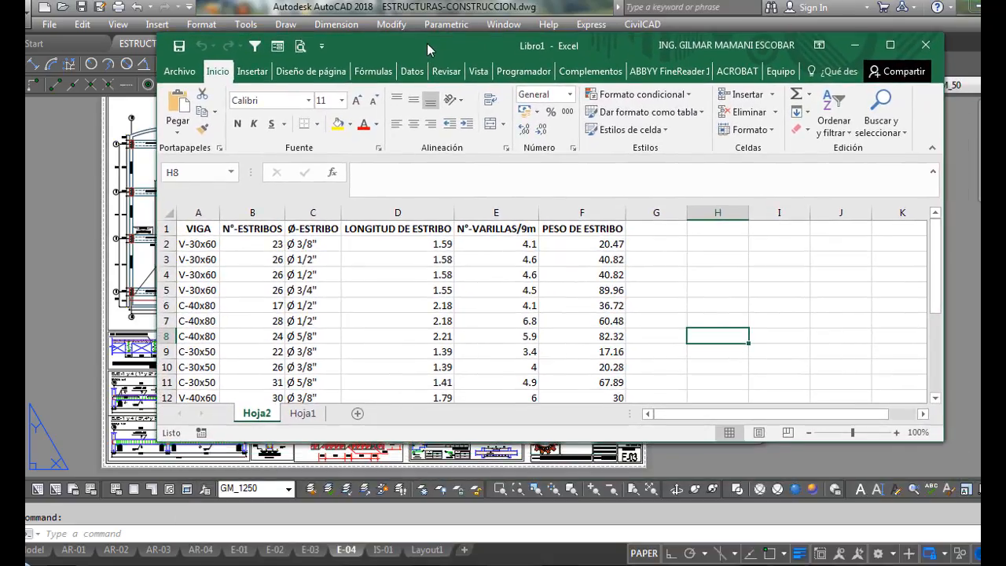
{"action": "left_click_drag", "start_coordinate": [749, 444], "coordinate": [737, 525]}
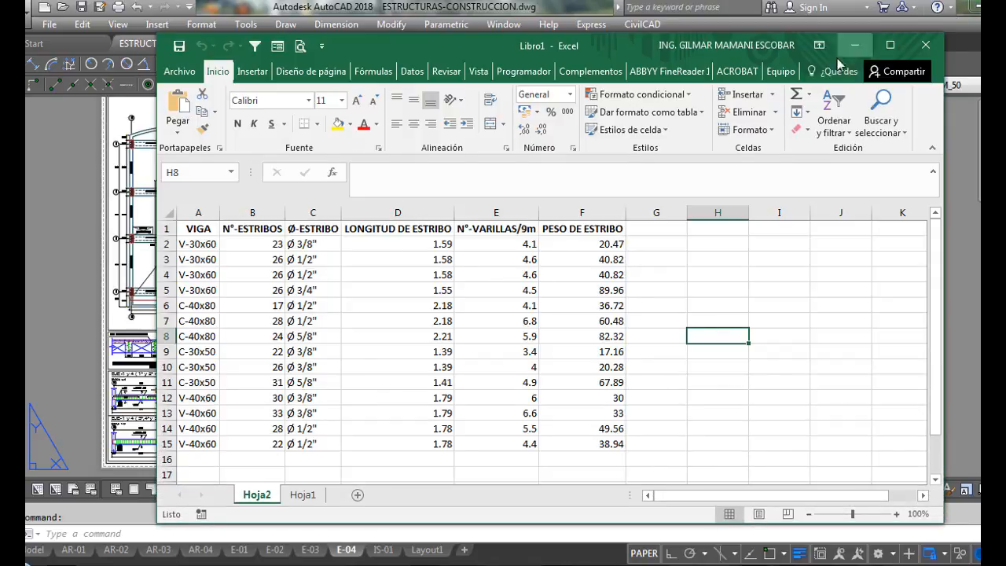
{"action": "left_click", "coordinate": [890, 45]}
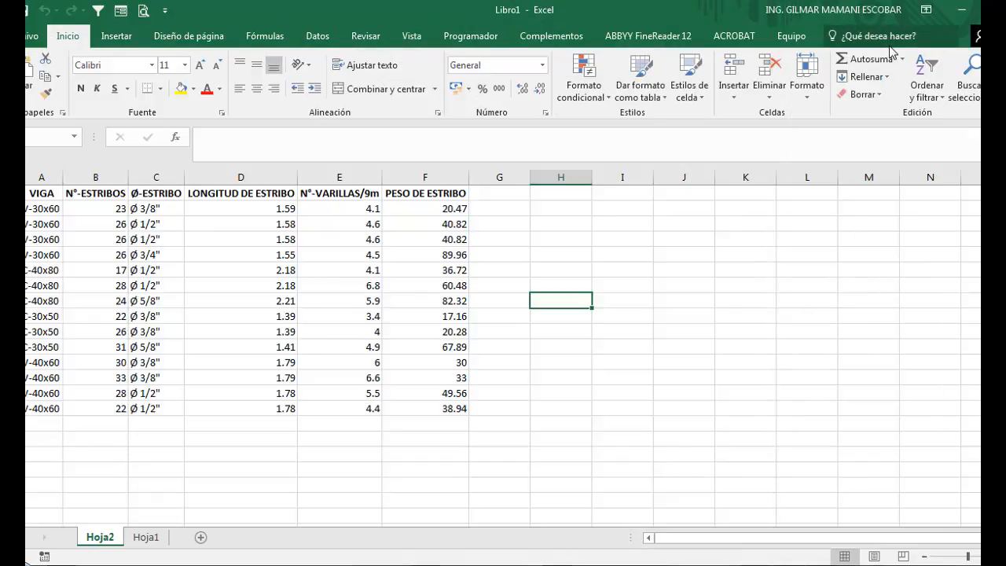
Step: Insert three blank columns before the exported stirrup table
{"action": "right_click", "coordinate": [41, 177]}
{"action": "left_click", "coordinate": [101, 288]}
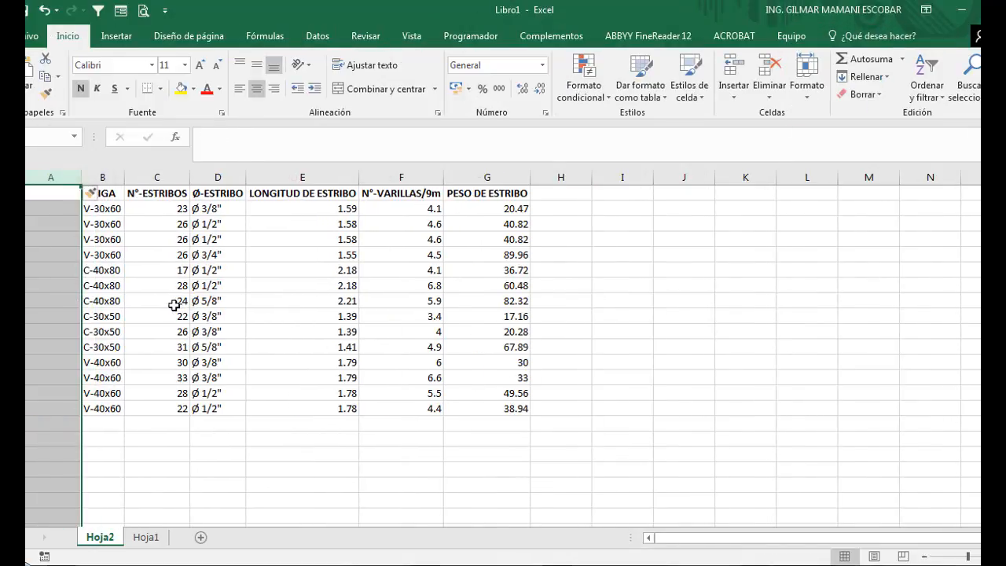
{"action": "key", "text": "F4"}
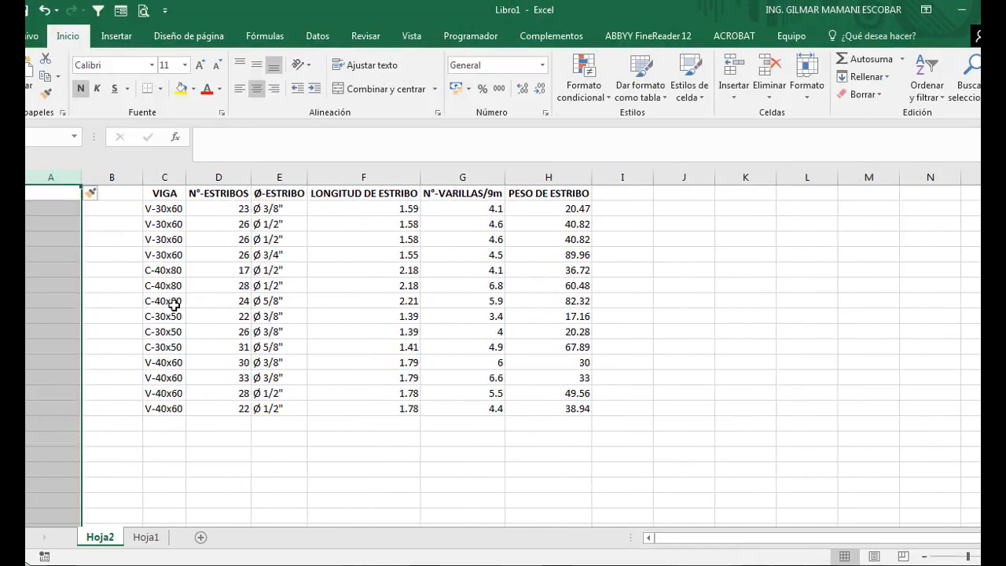
{"action": "key", "text": "F4"}
{"action": "left_click", "coordinate": [739, 305]}
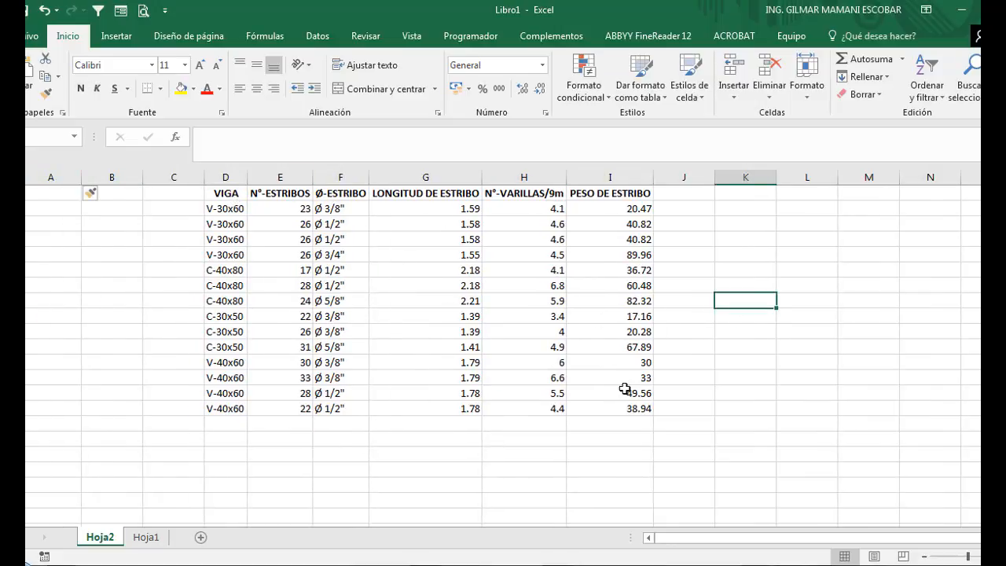
Step: Create a pivot table from Hoja2 range D1:I15, placed on the same sheet at cell F17 below the data
{"action": "scroll", "coordinate": [672, 304], "scroll_direction": "down", "scroll_amount": 1}
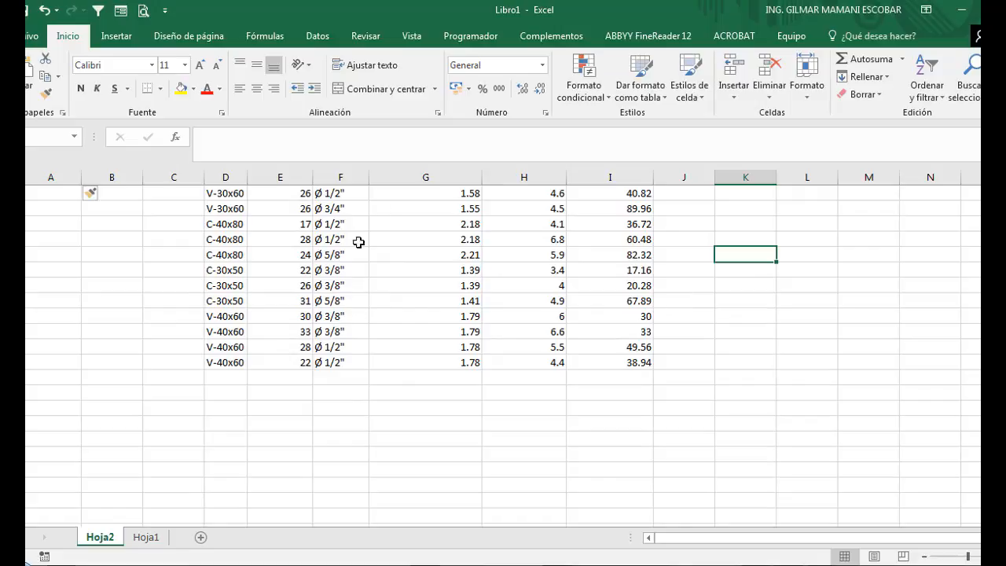
{"action": "left_click", "coordinate": [336, 394]}
{"action": "scroll", "coordinate": [338, 382], "scroll_direction": "up", "scroll_amount": 1}
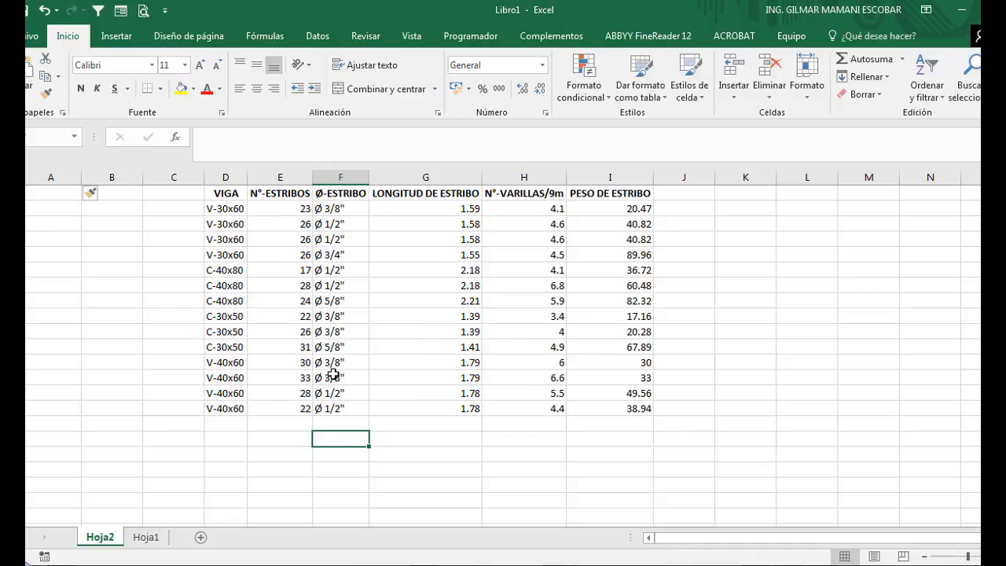
{"action": "scroll", "coordinate": [333, 375], "scroll_direction": "down", "scroll_amount": 1}
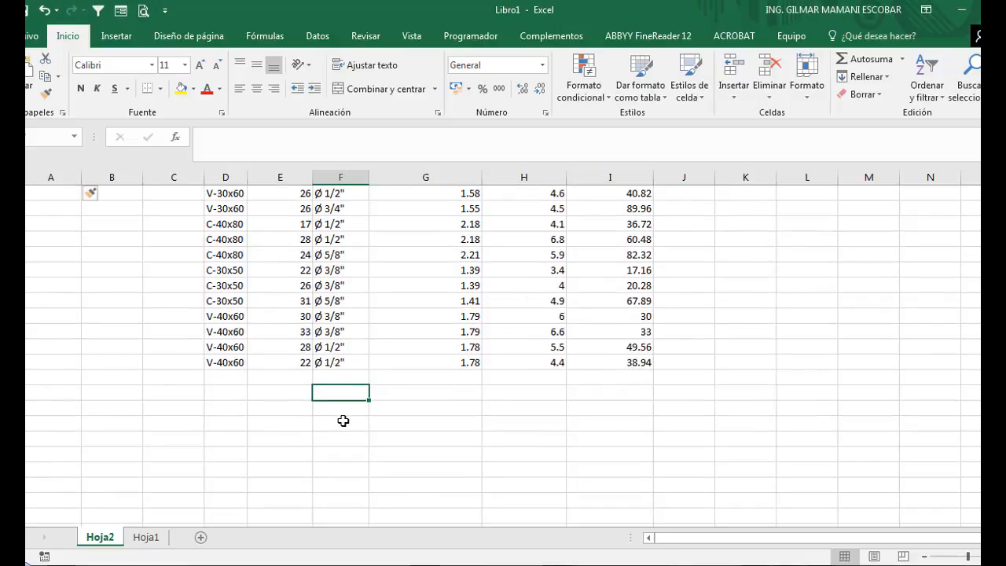
{"action": "left_click", "coordinate": [114, 36]}
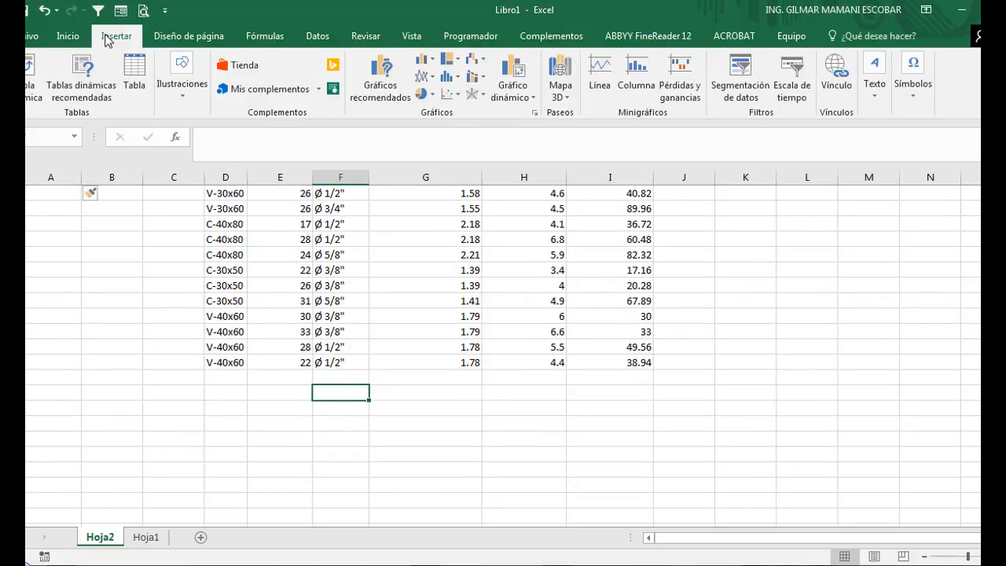
{"action": "left_click", "coordinate": [29, 87]}
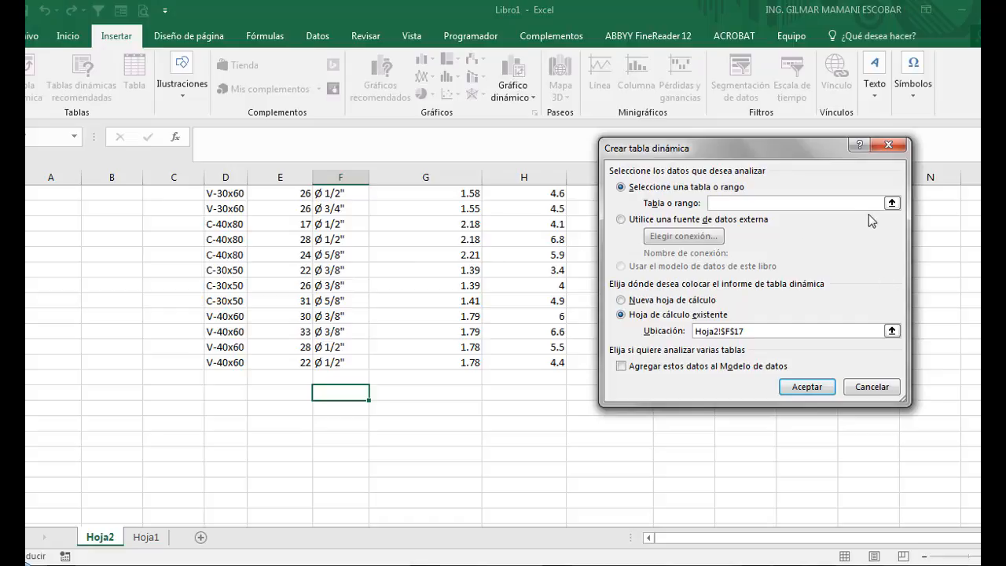
{"action": "left_click", "coordinate": [892, 203]}
{"action": "scroll", "coordinate": [625, 270], "scroll_direction": "up", "scroll_amount": 1}
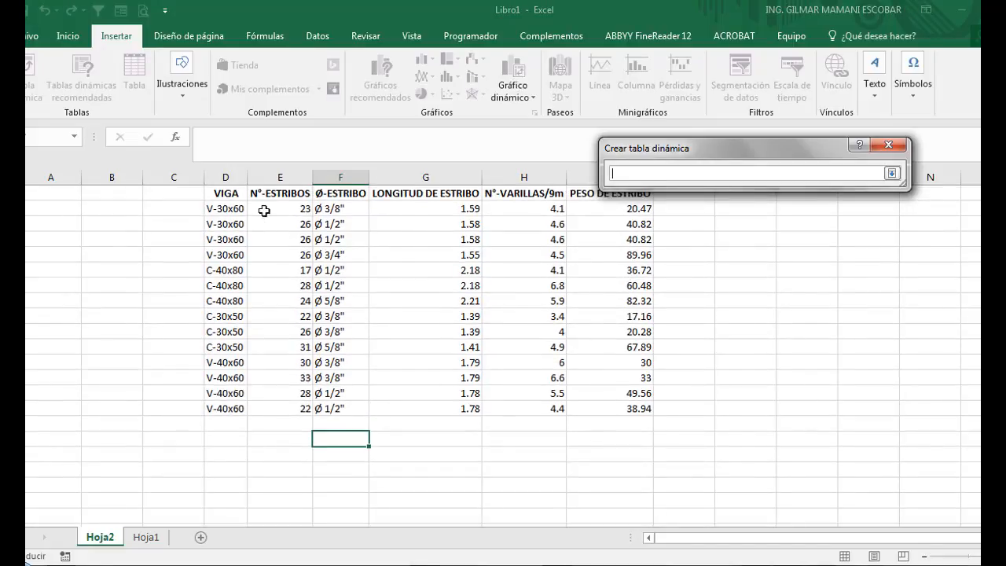
{"action": "left_click_drag", "start_coordinate": [228, 193], "coordinate": [649, 405]}
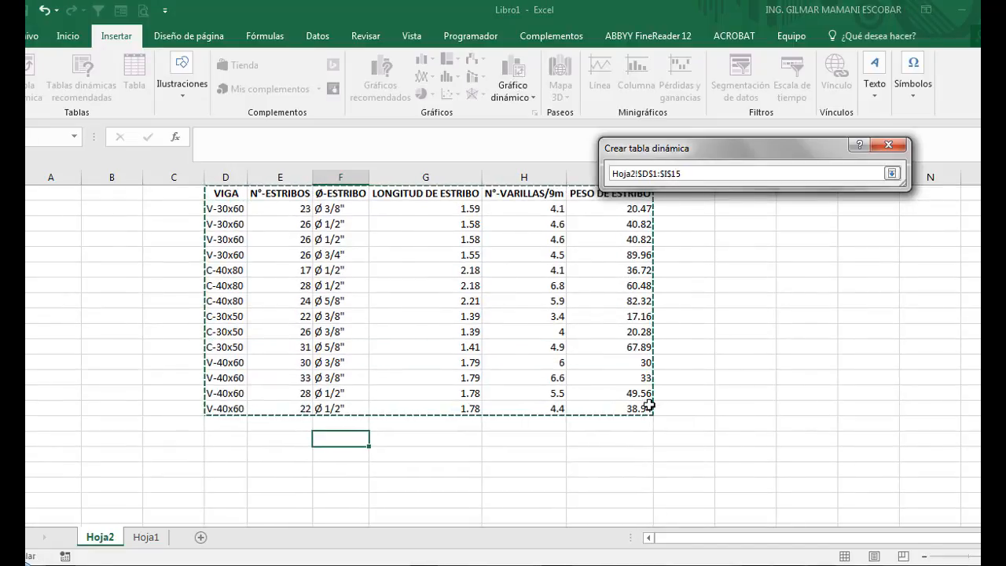
{"action": "key", "text": "Return"}
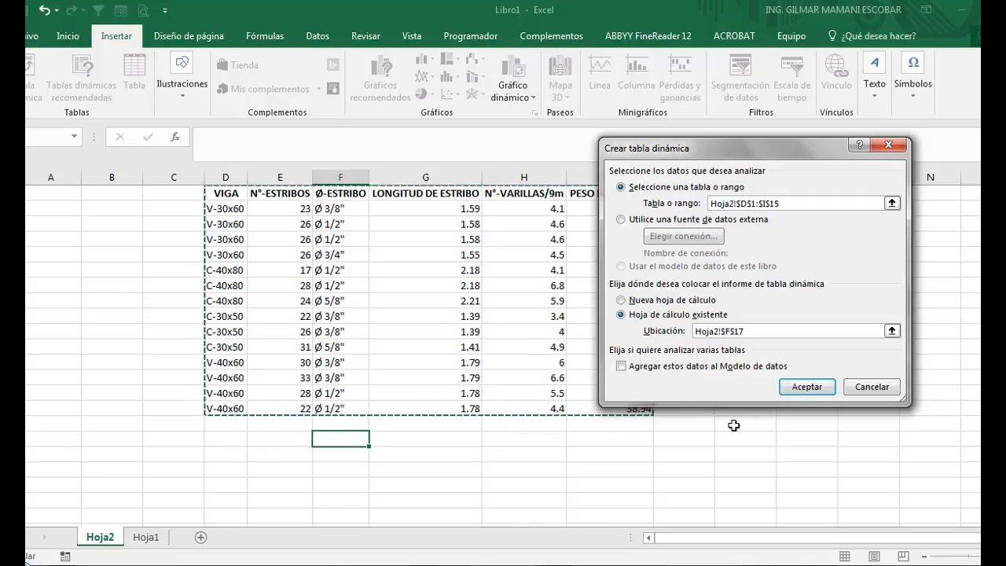
{"action": "left_click", "coordinate": [807, 386]}
Step: Add VIGA and Ø-ESTRIBO as the pivot table's row fields, with the diameters nested under each element
{"action": "scroll", "coordinate": [660, 380], "scroll_direction": "down", "scroll_amount": 2}
{"action": "scroll", "coordinate": [660, 380], "scroll_direction": "down", "scroll_amount": 2}
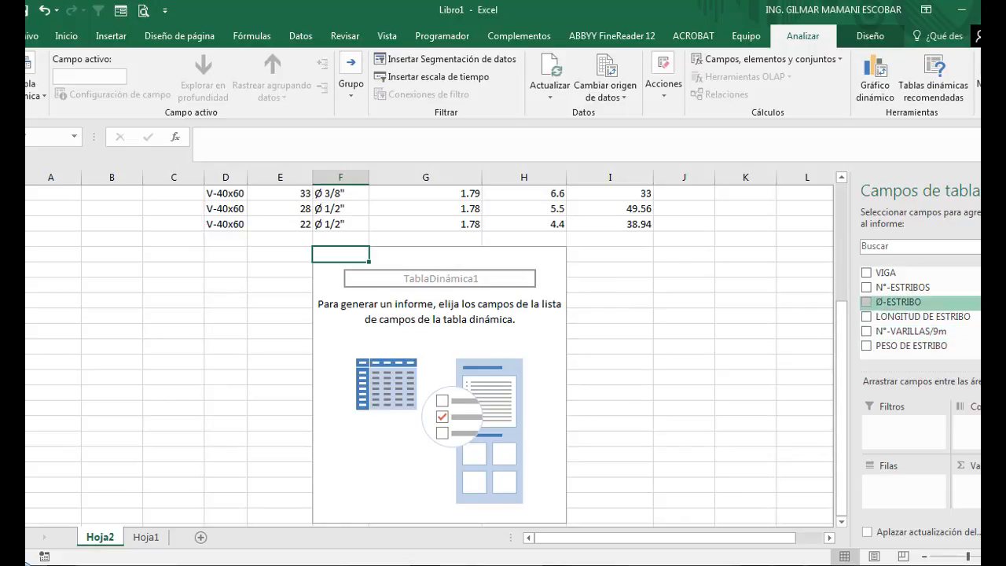
{"action": "left_click_drag", "start_coordinate": [887, 273], "coordinate": [908, 483]}
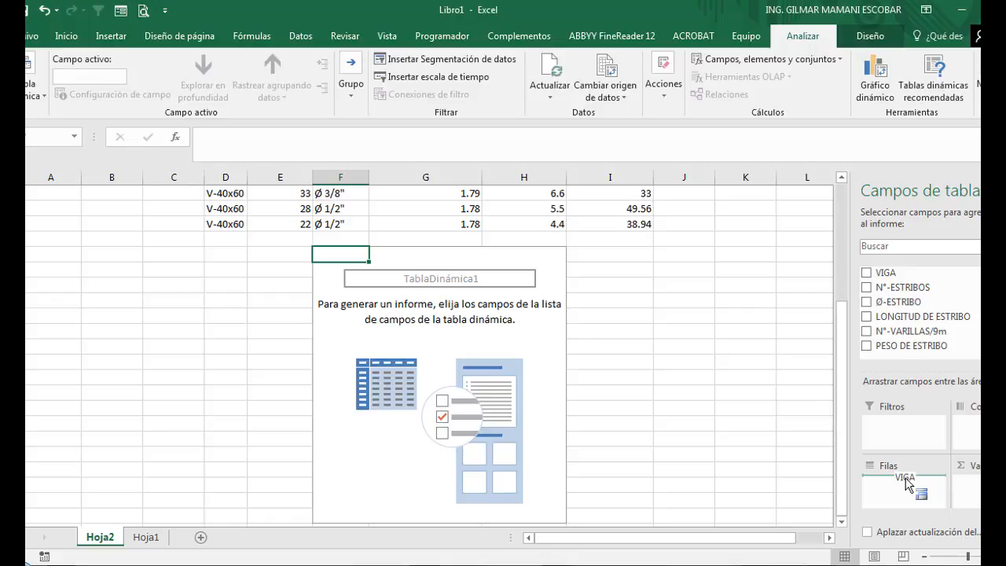
{"action": "left_click_drag", "start_coordinate": [908, 483], "coordinate": [909, 481]}
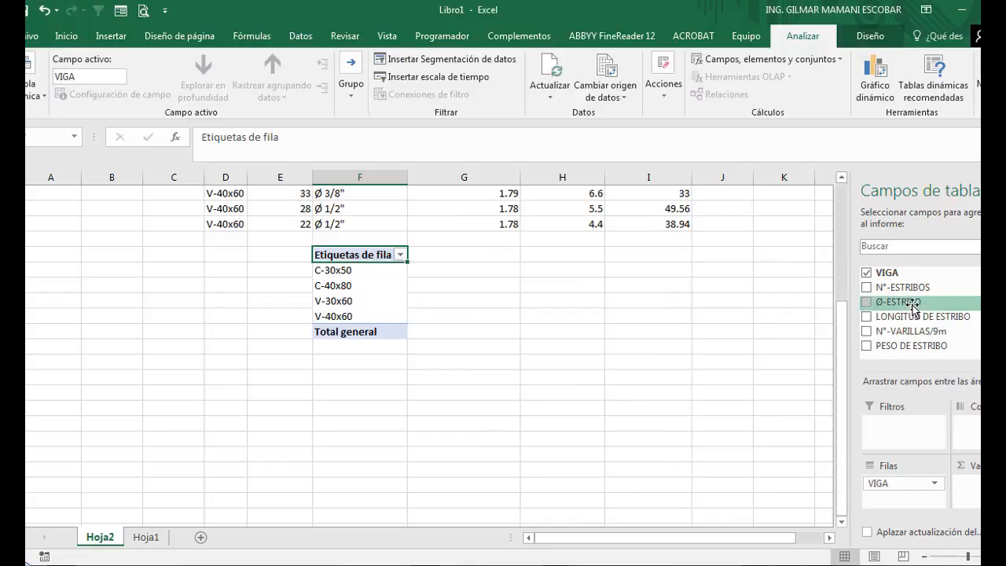
{"action": "left_click_drag", "start_coordinate": [914, 309], "coordinate": [896, 503]}
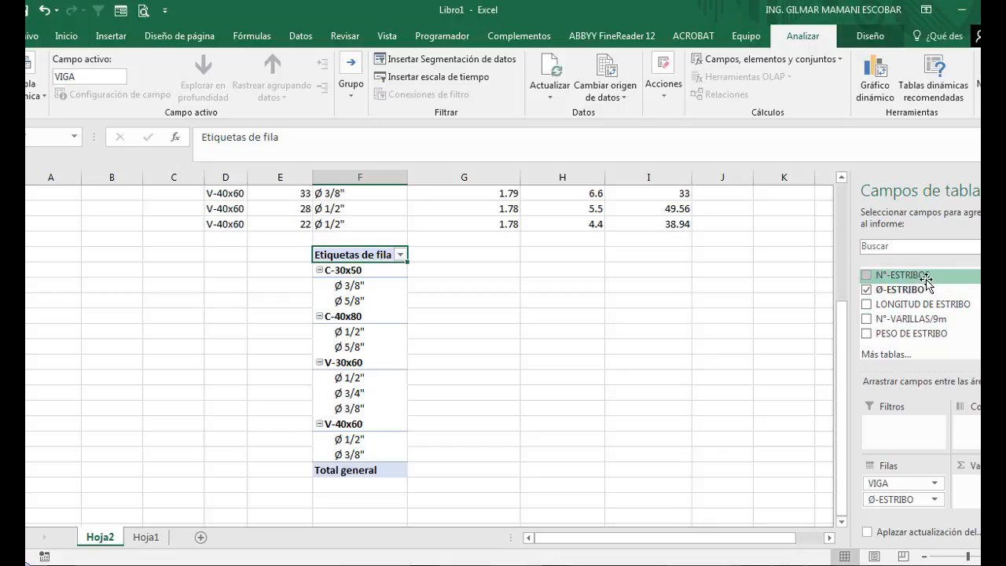
Step: Add N°-ESTRIBOS, N°-VARILLAS/9m and PESO DE ESTRIBO as summed values in the pivot table
{"action": "left_click_drag", "start_coordinate": [911, 278], "coordinate": [975, 483]}
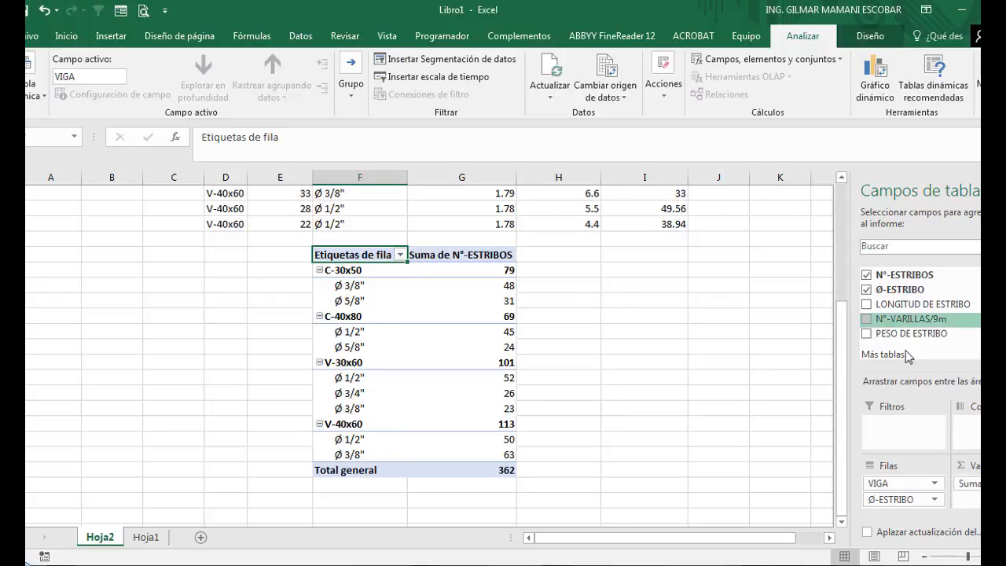
{"action": "left_click_drag", "start_coordinate": [927, 329], "coordinate": [970, 489]}
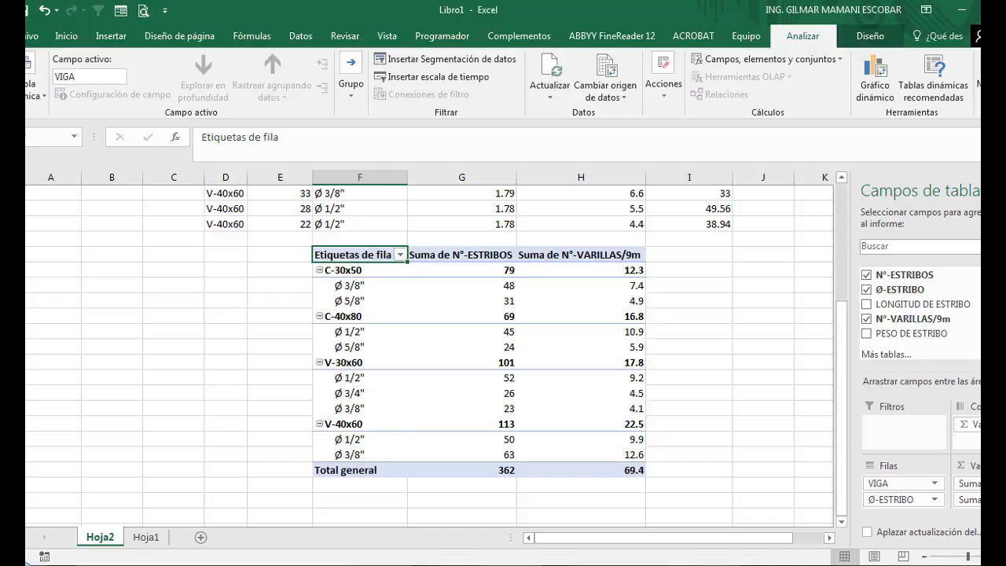
{"action": "left_click_drag", "start_coordinate": [917, 330], "coordinate": [970, 503]}
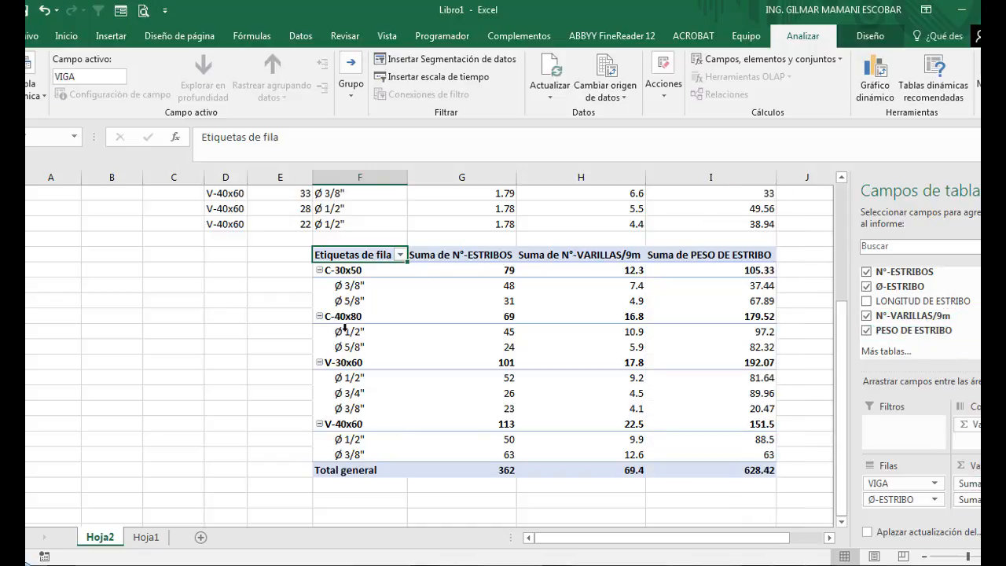
{"action": "left_click", "coordinate": [256, 285]}
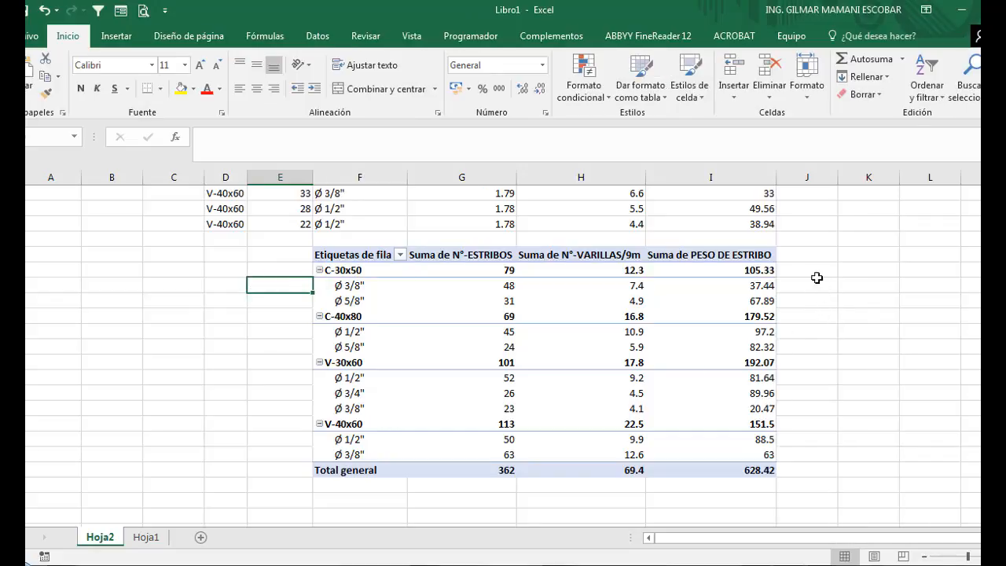
Step: Examine the stirrup count, number of 9 m bars and weight for the C-30x50 column's Ø 3/8" row
{"action": "left_click", "coordinate": [807, 251]}
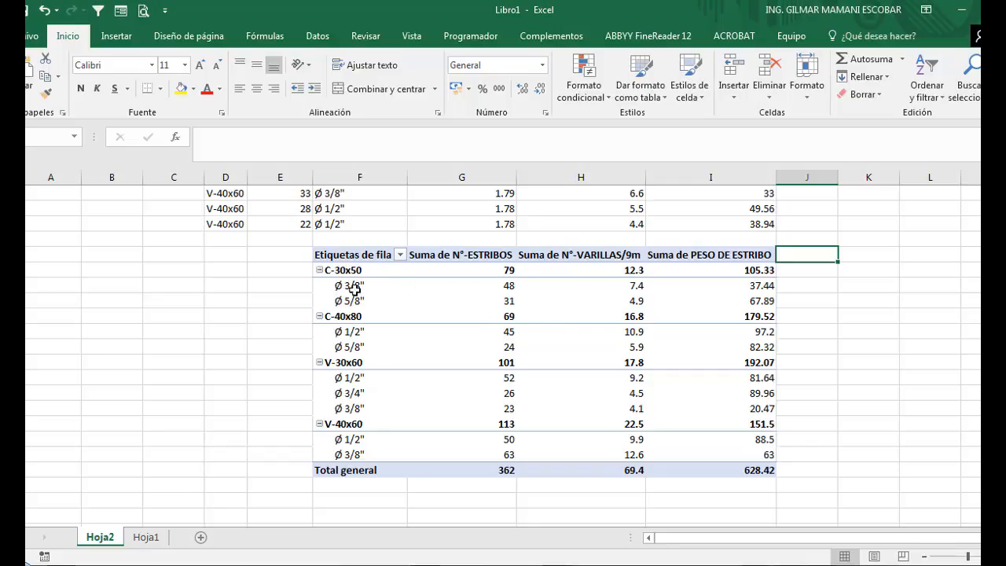
{"action": "left_click", "coordinate": [356, 285]}
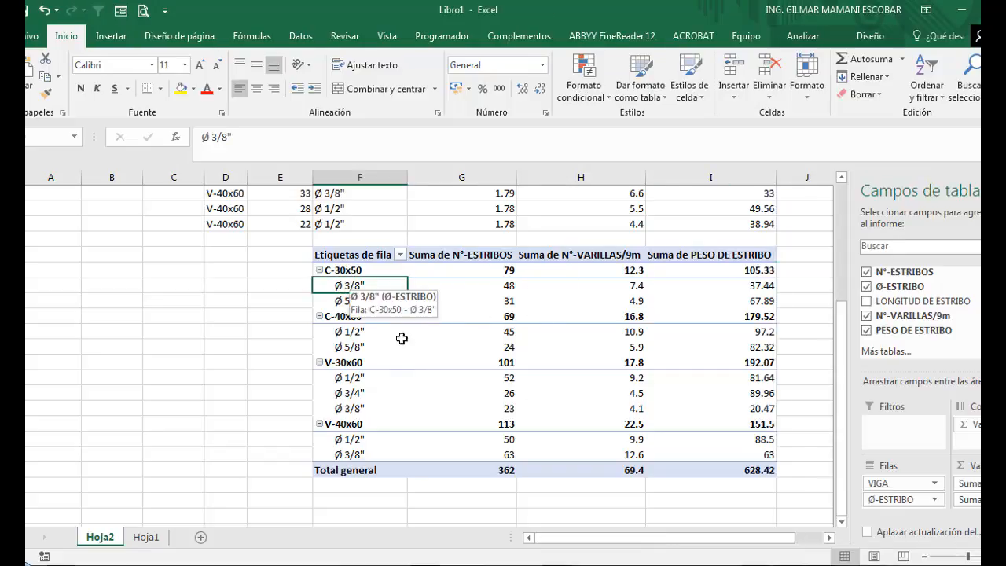
{"action": "left_click", "coordinate": [507, 285]}
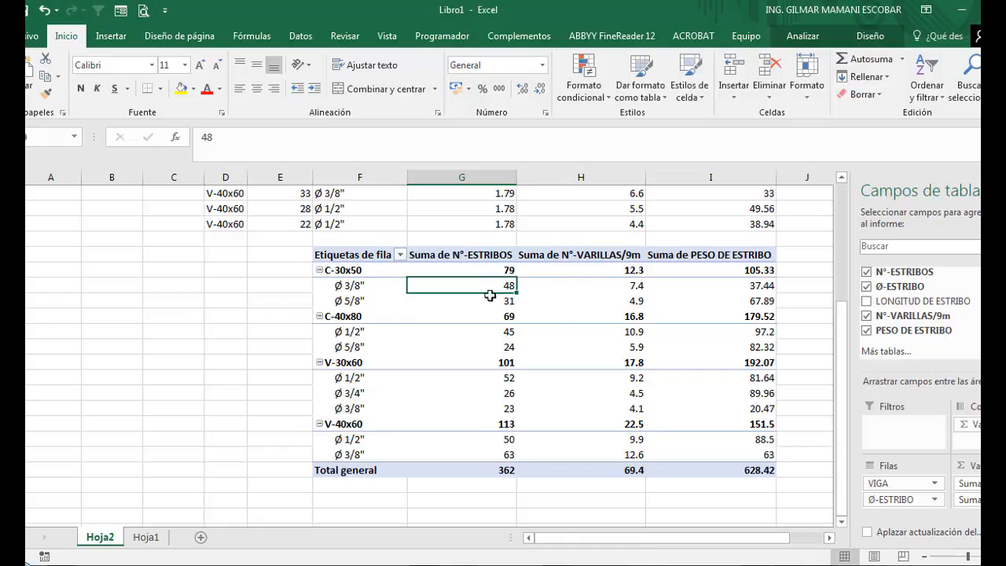
{"action": "left_click", "coordinate": [627, 286]}
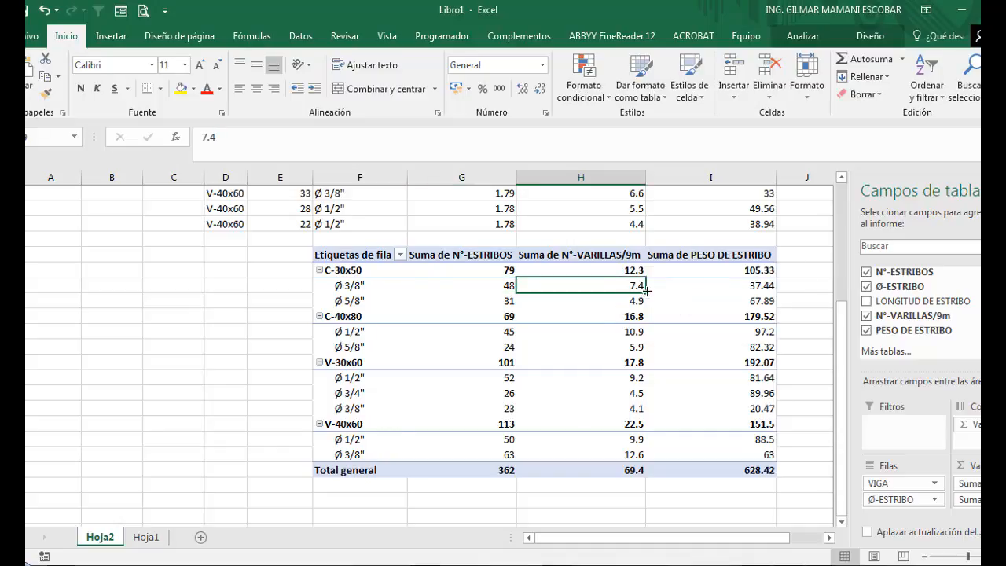
{"action": "left_click", "coordinate": [754, 289]}
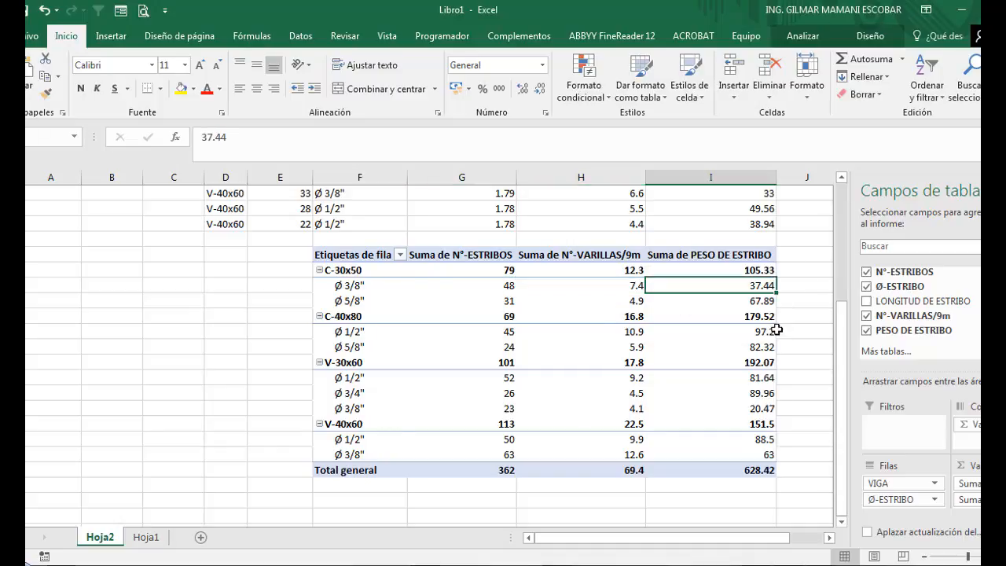
Step: Examine the stirrup count, number of 9 m bars and weight for the C-30x50 column's Ø 5/8" row
{"action": "left_click", "coordinate": [358, 301]}
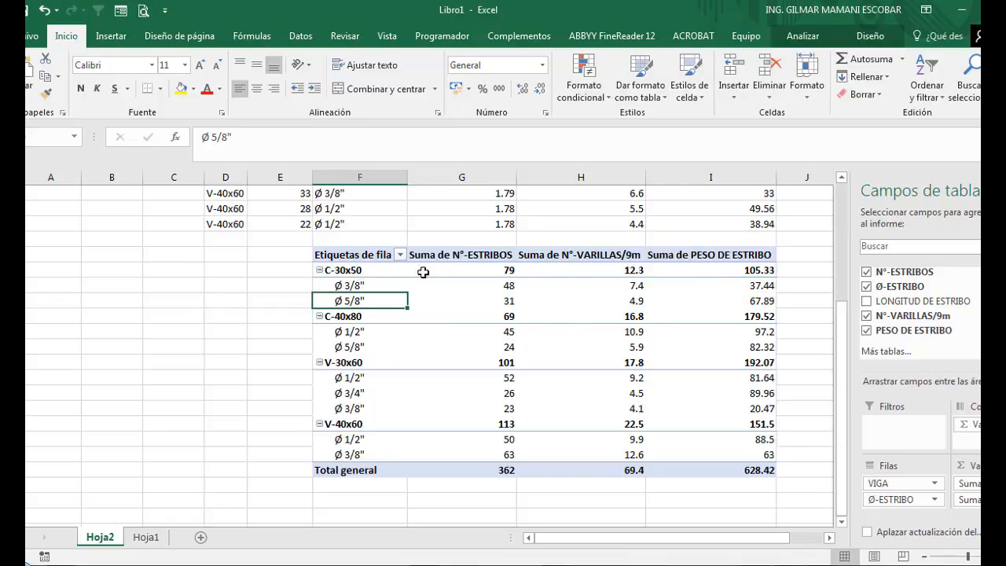
{"action": "left_click", "coordinate": [511, 302]}
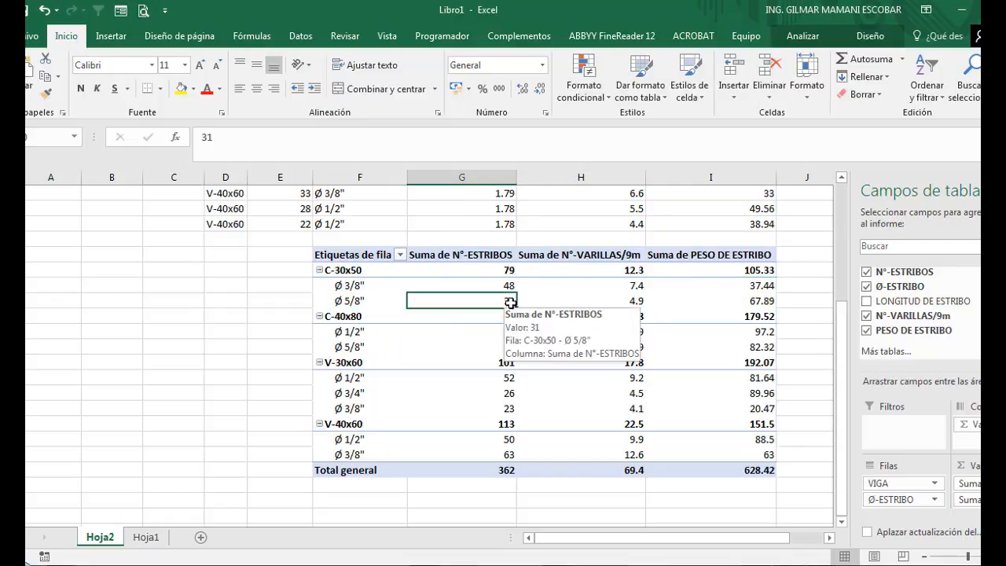
{"action": "left_click", "coordinate": [627, 301]}
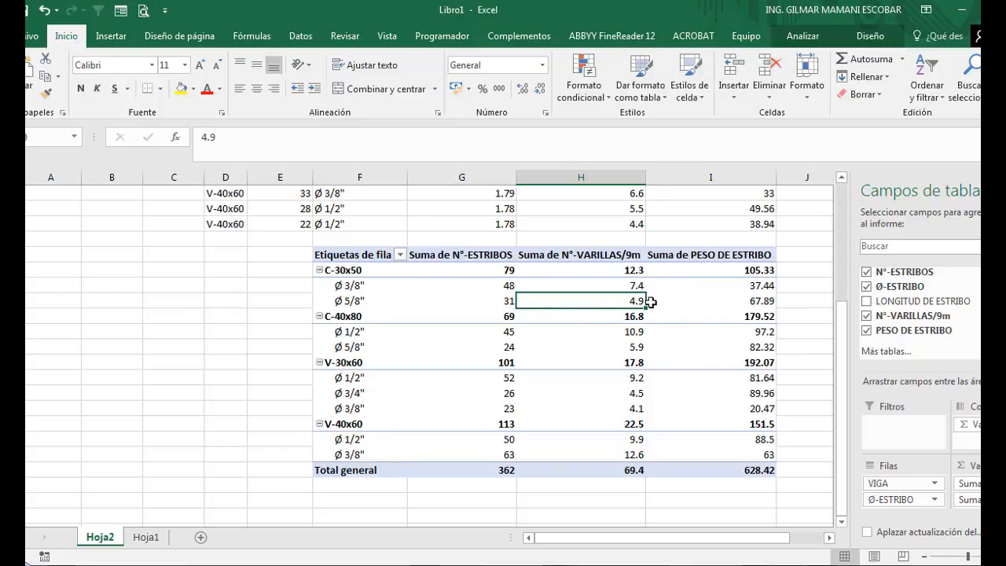
{"action": "mouse_move", "coordinate": [673, 304]}
{"action": "left_click", "coordinate": [765, 299]}
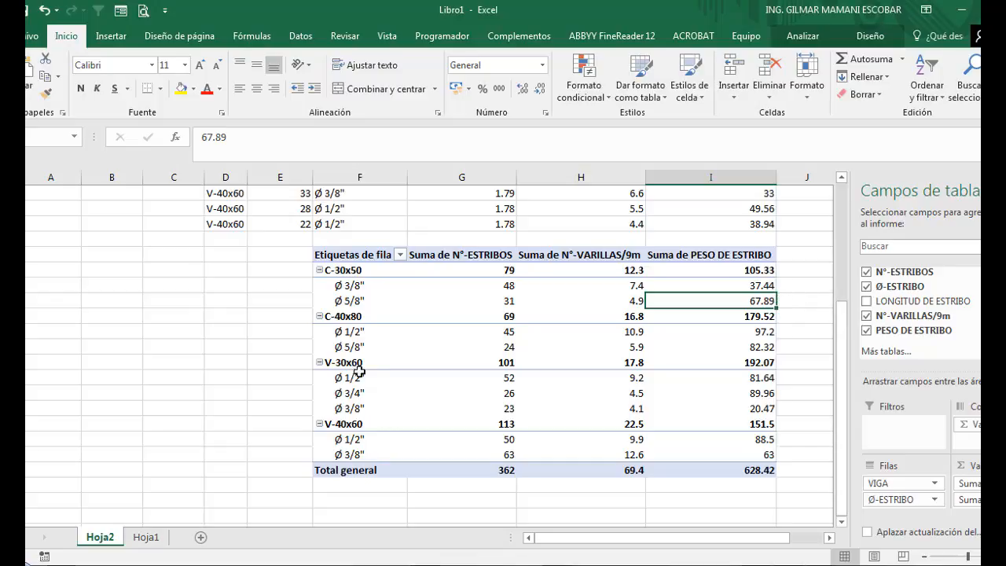
Step: Examine the C-40x80 column's Ø 1/2" and Ø 5/8" rows for stirrup count, 9 m bars and weight
{"action": "left_click", "coordinate": [354, 333]}
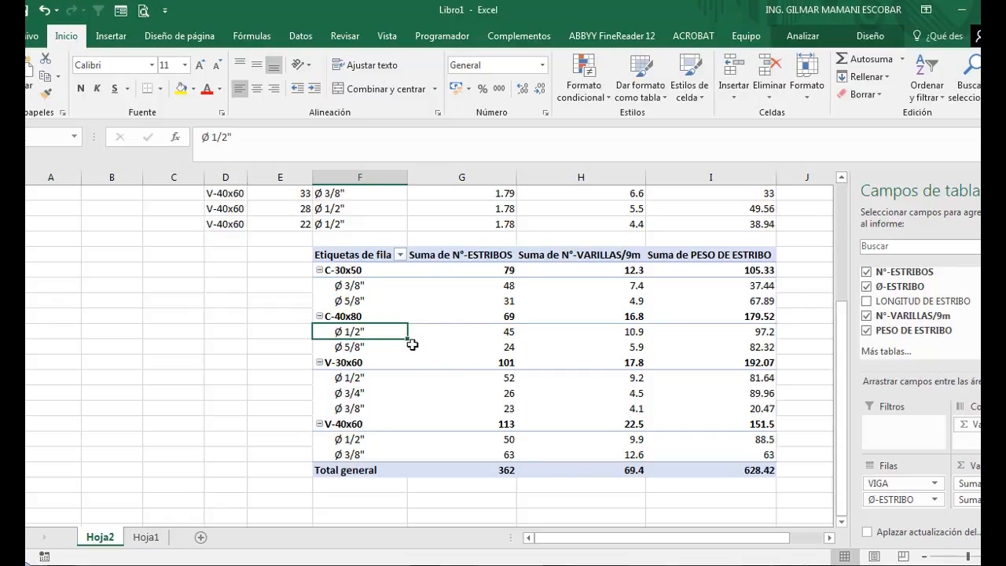
{"action": "left_click", "coordinate": [352, 351]}
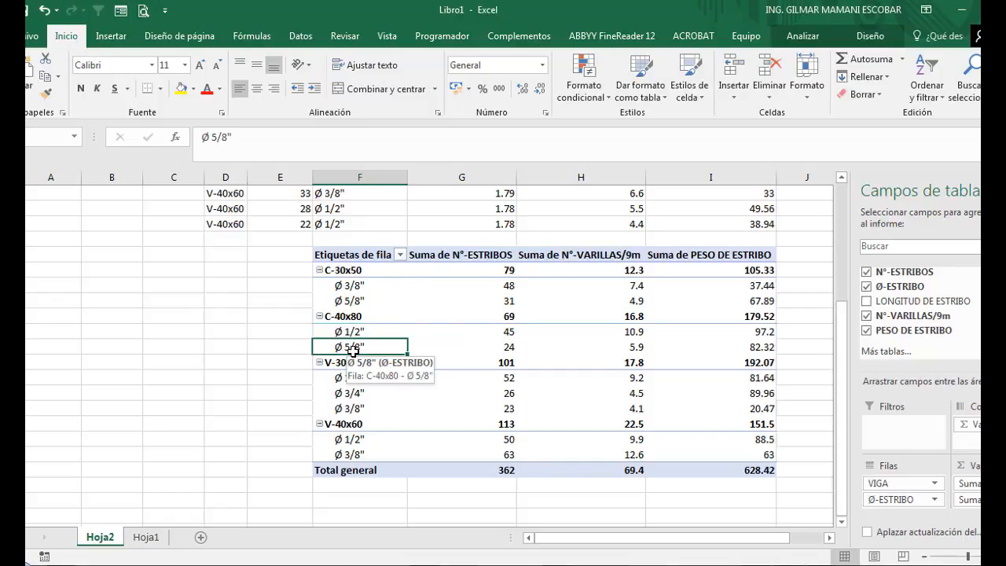
{"action": "left_click", "coordinate": [507, 336]}
{"action": "left_click", "coordinate": [640, 335]}
{"action": "left_click", "coordinate": [746, 344]}
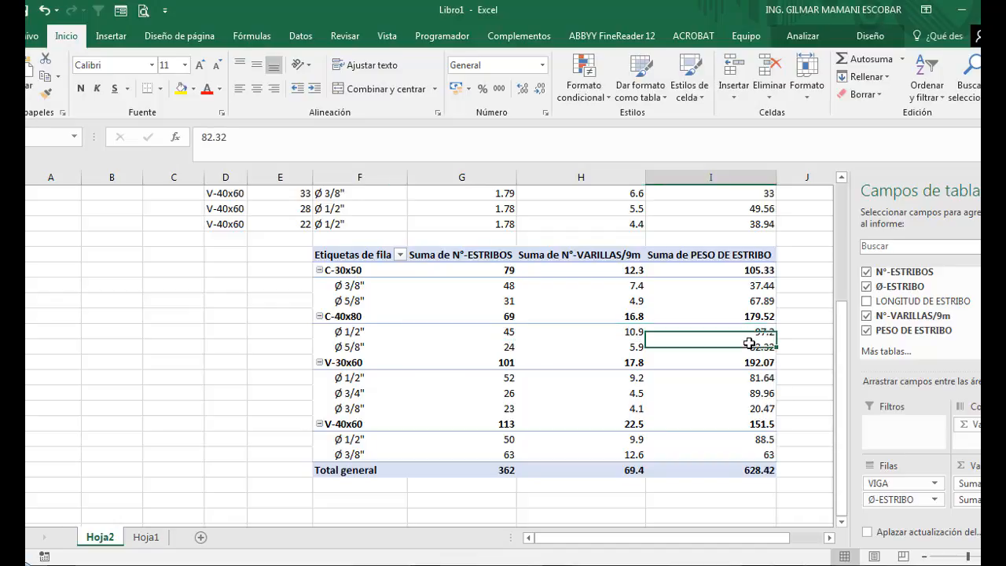
Step: Review the stirrup diameters listed under the V-30x60 and V-40x60 beams in the pivot table
{"action": "left_click", "coordinate": [343, 379]}
{"action": "left_click", "coordinate": [338, 397]}
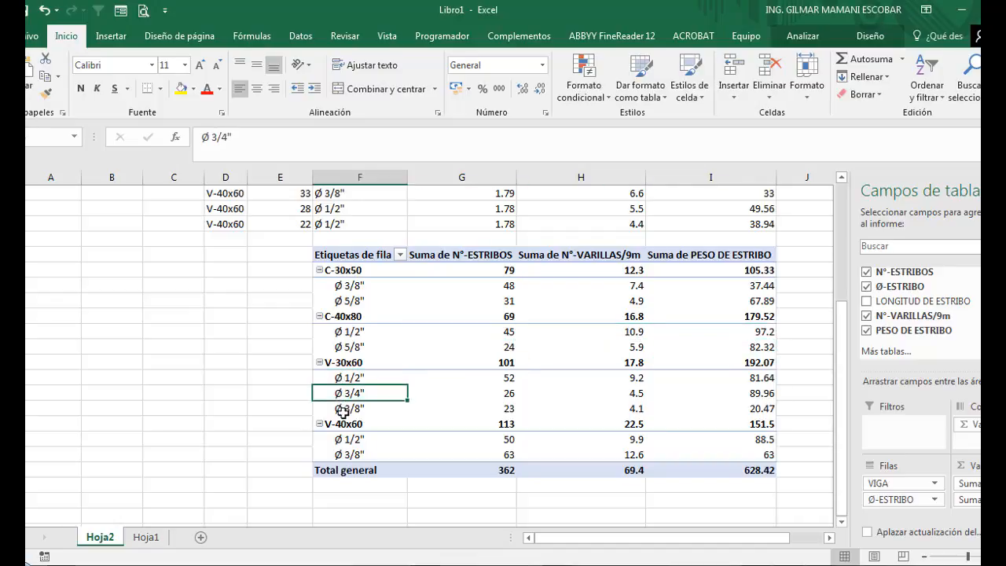
{"action": "left_click", "coordinate": [340, 409]}
{"action": "left_click", "coordinate": [356, 440]}
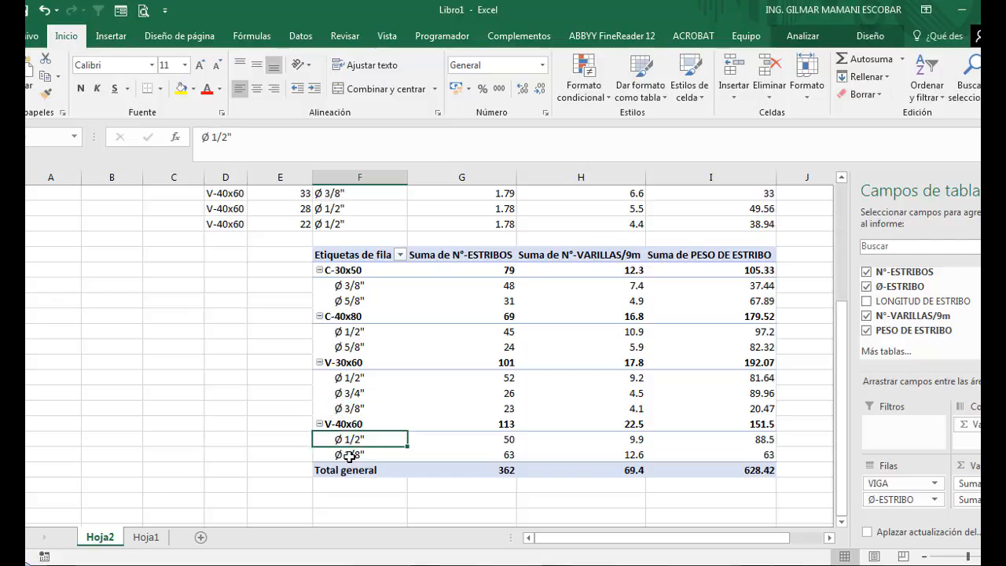
{"action": "left_click", "coordinate": [351, 455]}
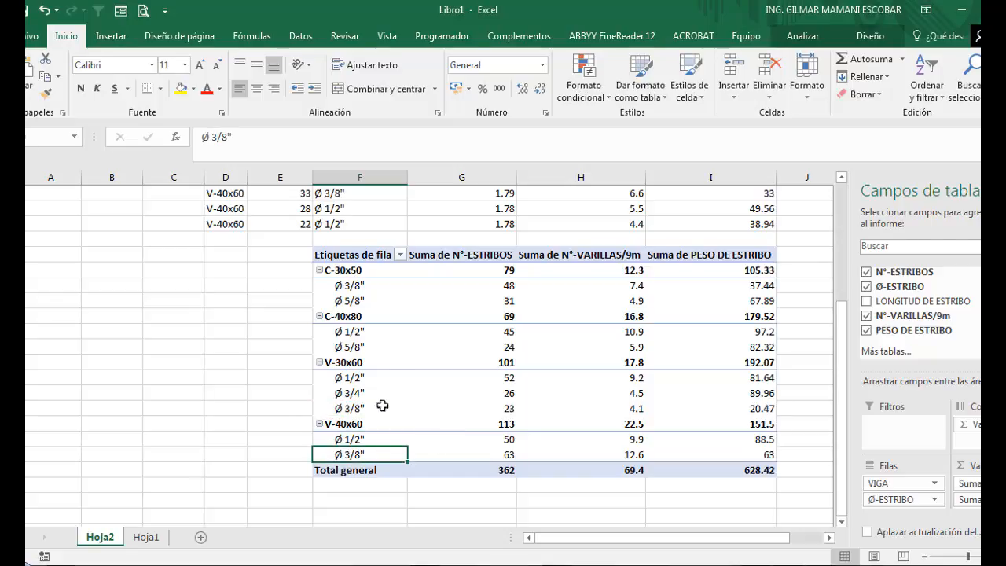
Step: Leave the pivot table and close the Libro1 workbook without saving its changes
{"action": "left_click", "coordinate": [795, 297]}
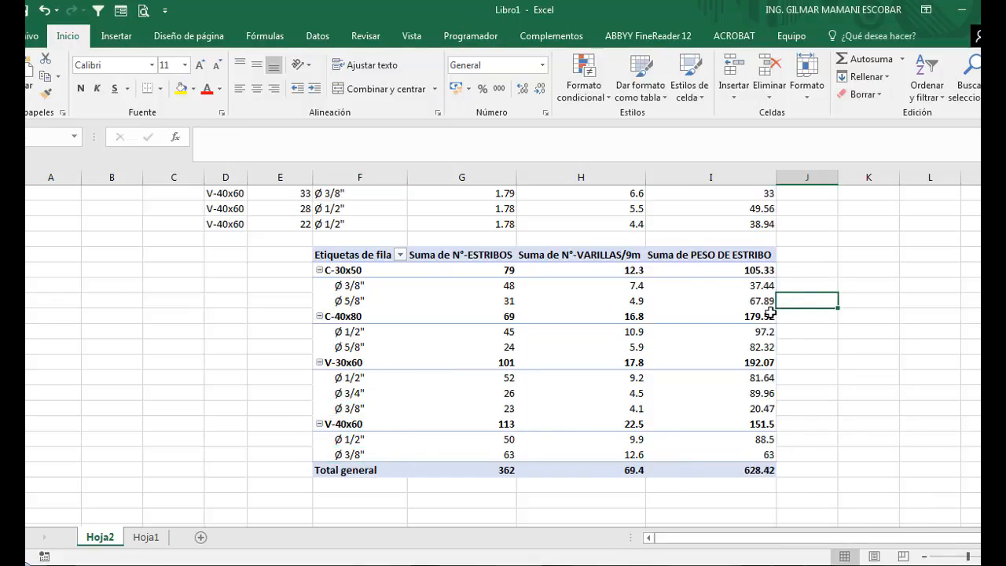
{"action": "mouse_move", "coordinate": [770, 313]}
{"action": "key", "text": "alt+F4"}
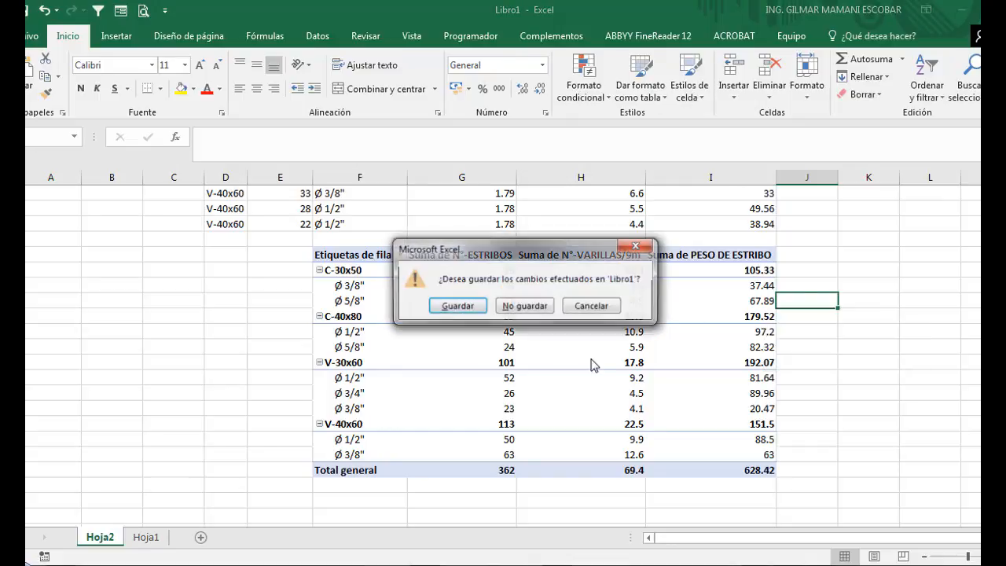
{"action": "left_click", "coordinate": [525, 305]}
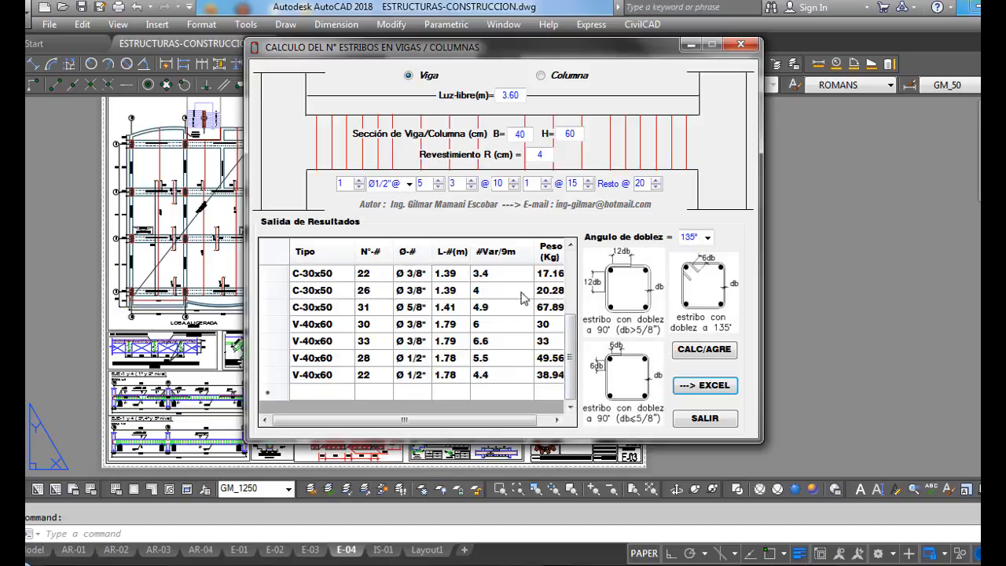
Step: Launch the SOFT-ESCOBAR INGENIEROS program
{"action": "key", "text": "super"}
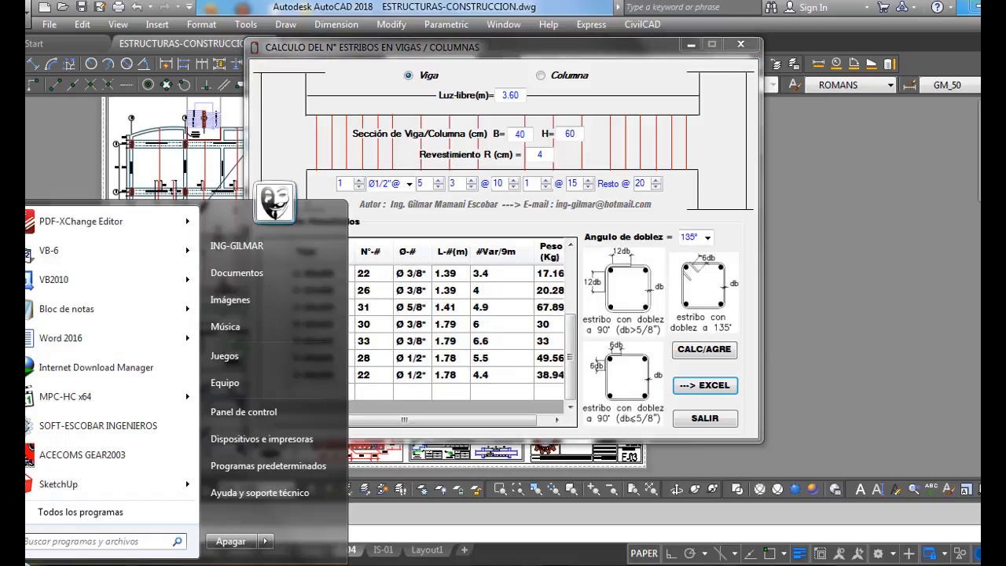
{"action": "key", "text": "Up"}
{"action": "key", "text": "Up"}
{"action": "key", "text": "Up"}
{"action": "key", "text": "Return"}
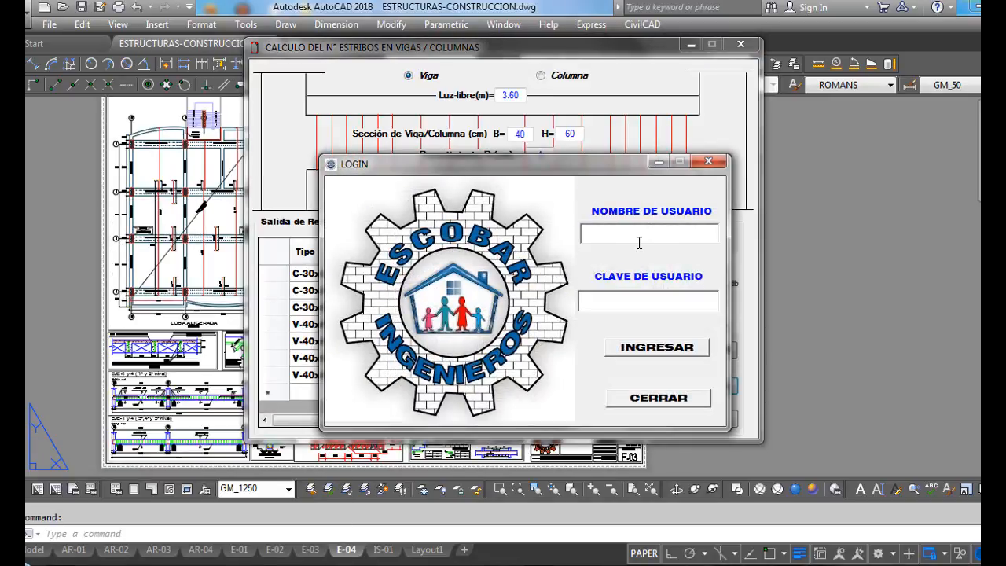
Step: Log in to the engineering suite by entering the user name and the user password
{"action": "type", "text": "GILMAR"}
{"action": "left_click", "coordinate": [641, 301]}
{"action": "type", "text": "########"}
{"action": "left_click", "coordinate": [659, 348]}
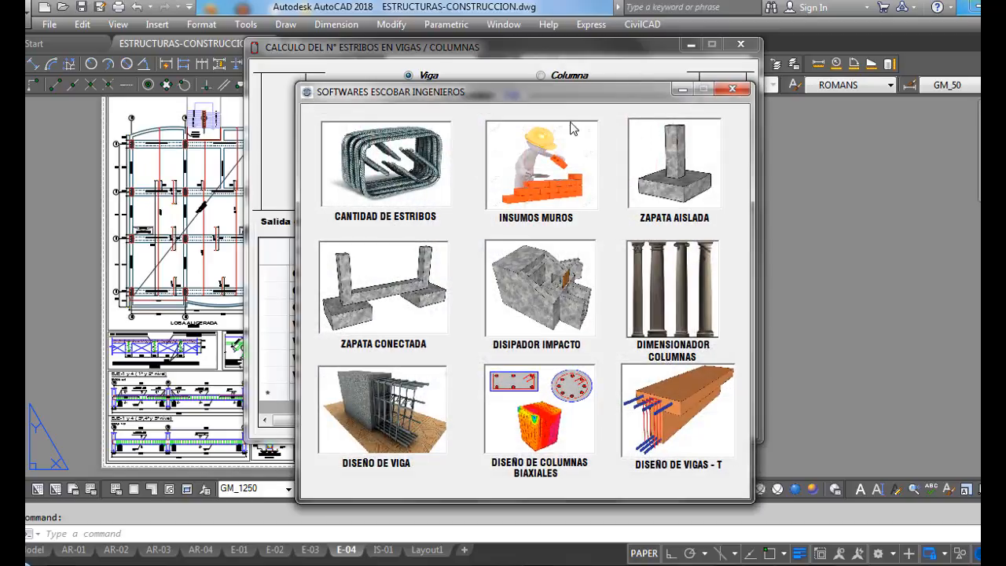
Step: View the INSUMOS MUROS and ZAPATA AISLADA modules of the suite, closing each one after viewing it
{"action": "left_click_drag", "start_coordinate": [561, 97], "coordinate": [535, 63]}
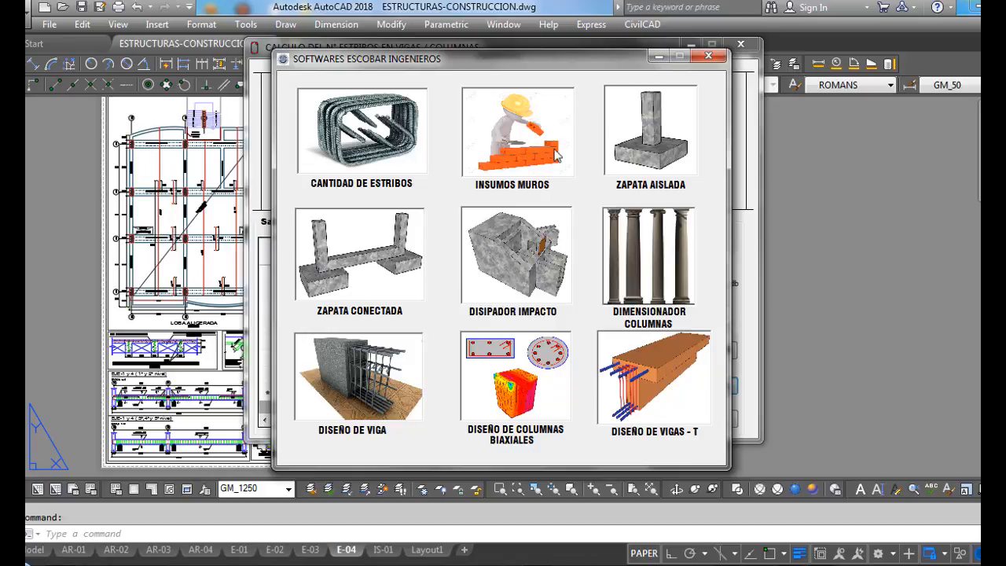
{"action": "left_click", "coordinate": [512, 138]}
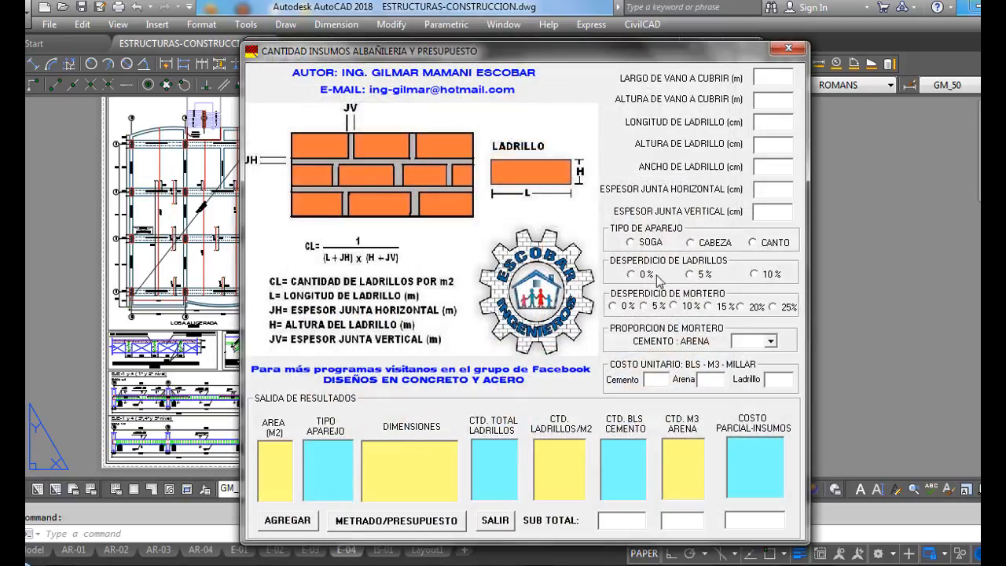
{"action": "left_click", "coordinate": [788, 48]}
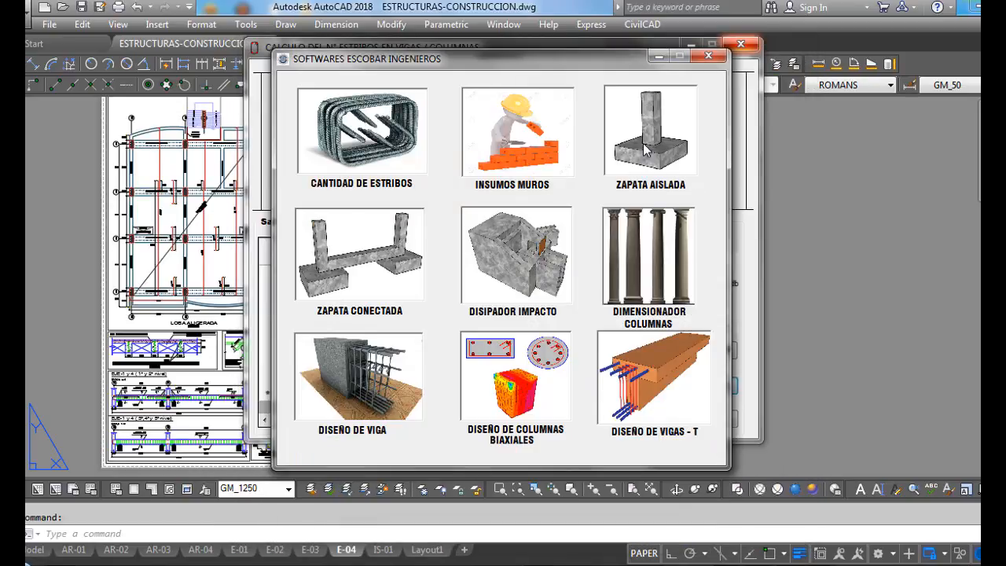
{"action": "left_click", "coordinate": [647, 150]}
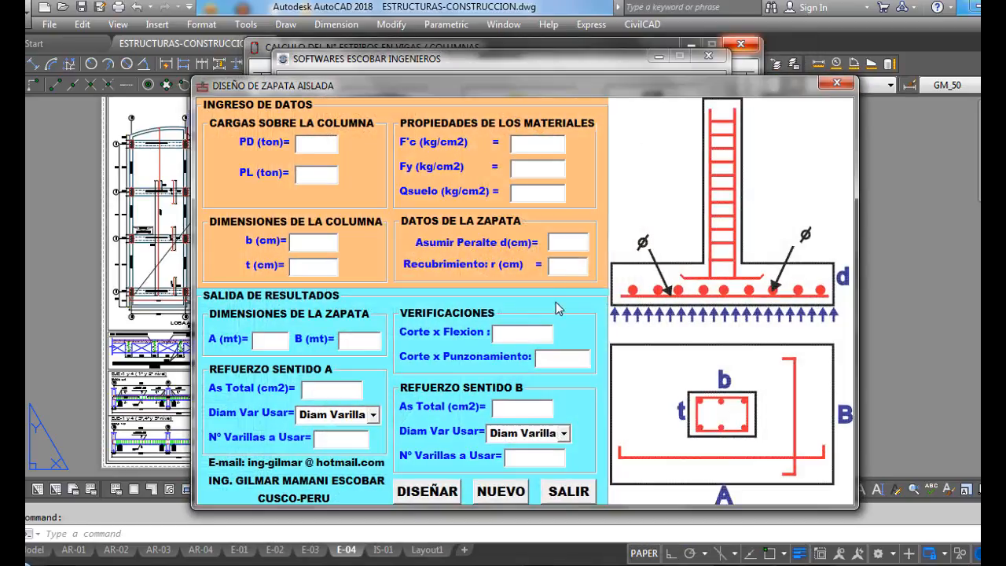
{"action": "left_click", "coordinate": [843, 88]}
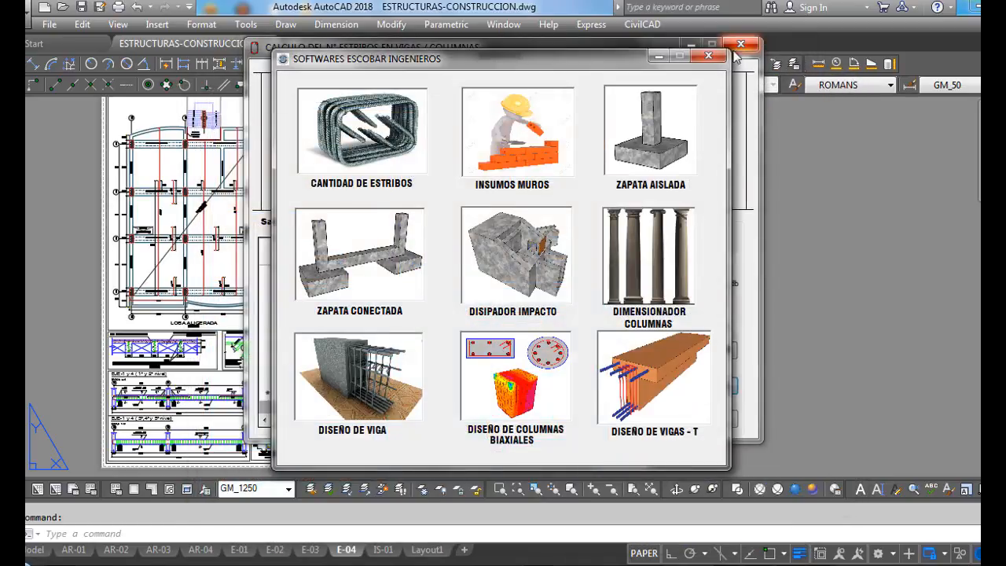
Step: View the ZAPATA CONECTADA and DISIPADOR IMPACTO modules, closing each one after viewing it
{"action": "left_click", "coordinate": [391, 254]}
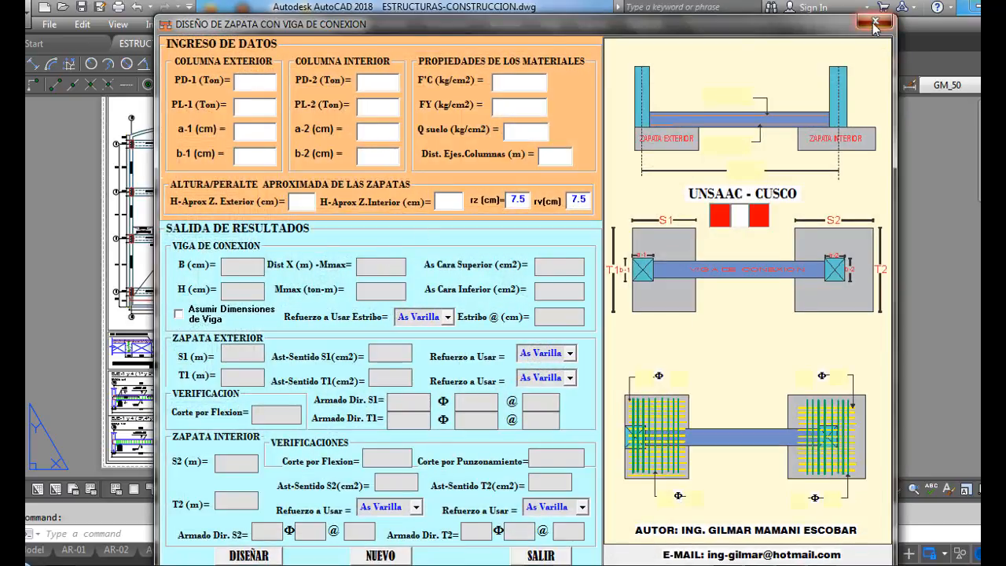
{"action": "left_click", "coordinate": [875, 21]}
{"action": "left_click", "coordinate": [518, 249]}
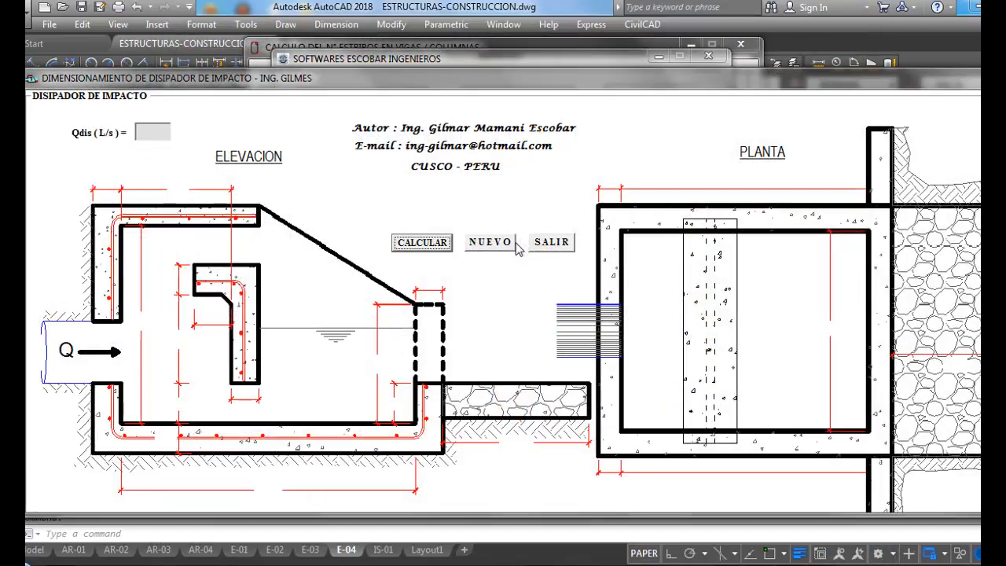
{"action": "left_click", "coordinate": [984, 77]}
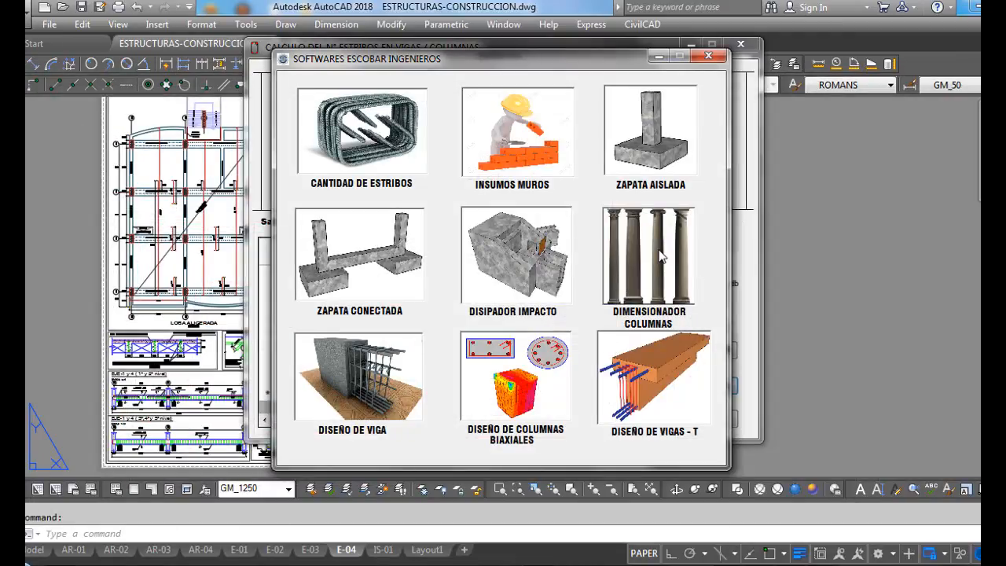
Step: View the DIMENSIONADOR COLUMNAS and DISEÑO DE VIGA modules, closing each one after viewing it
{"action": "left_click", "coordinate": [661, 256]}
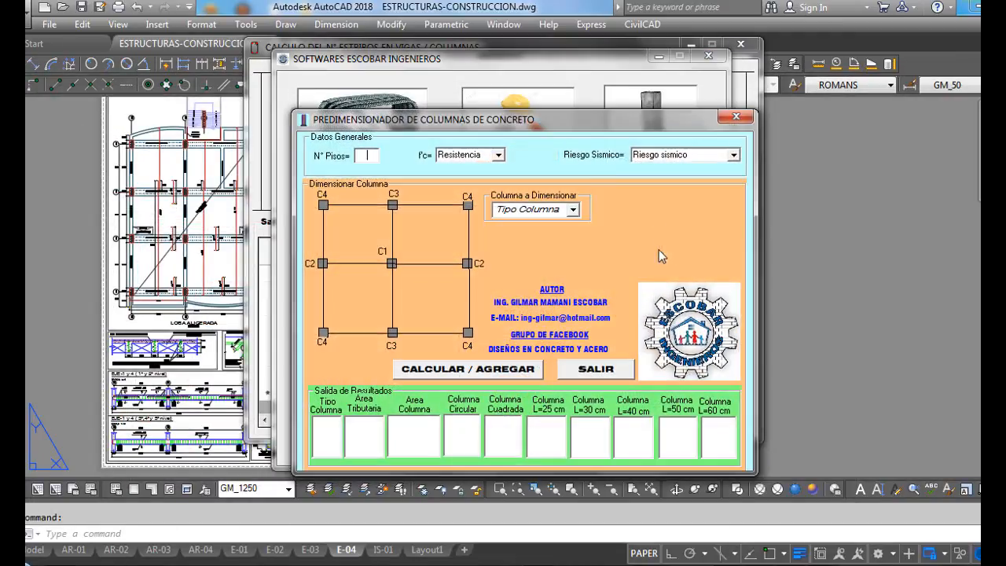
{"action": "left_click", "coordinate": [737, 119]}
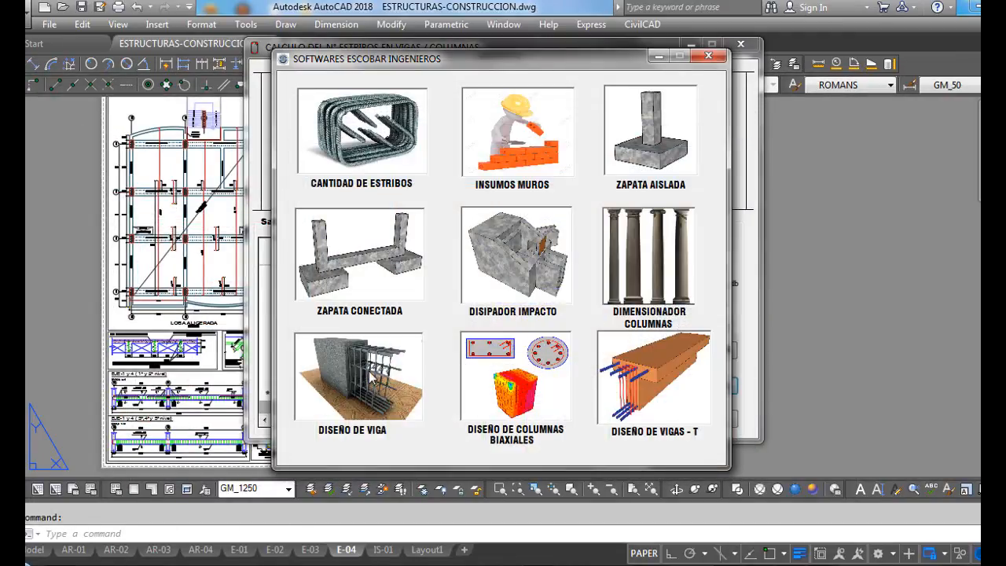
{"action": "left_click", "coordinate": [373, 378]}
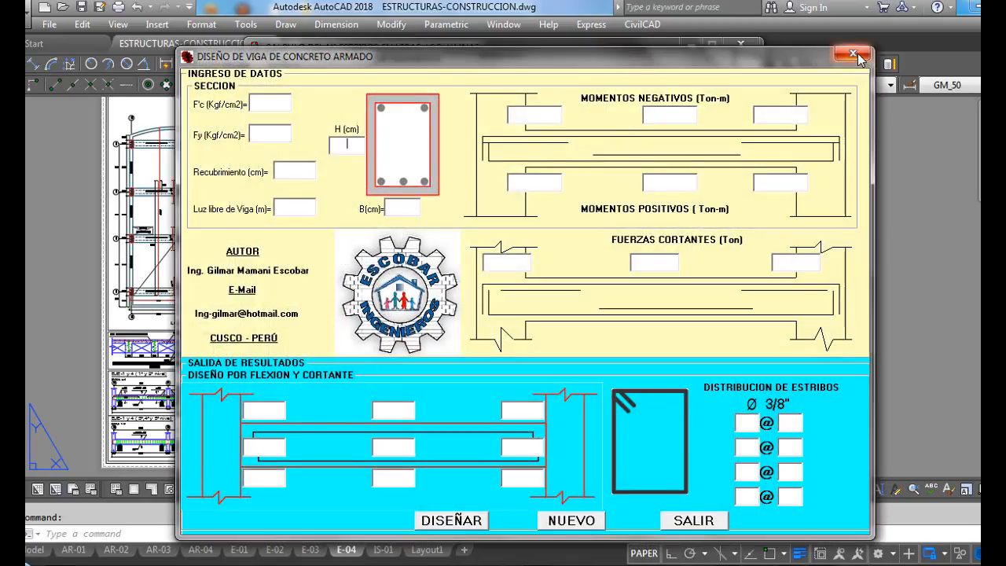
{"action": "left_click", "coordinate": [855, 55]}
Step: View the DISEÑO DE COLUMNAS BIAXIALES module and close it
{"action": "left_click", "coordinate": [509, 359]}
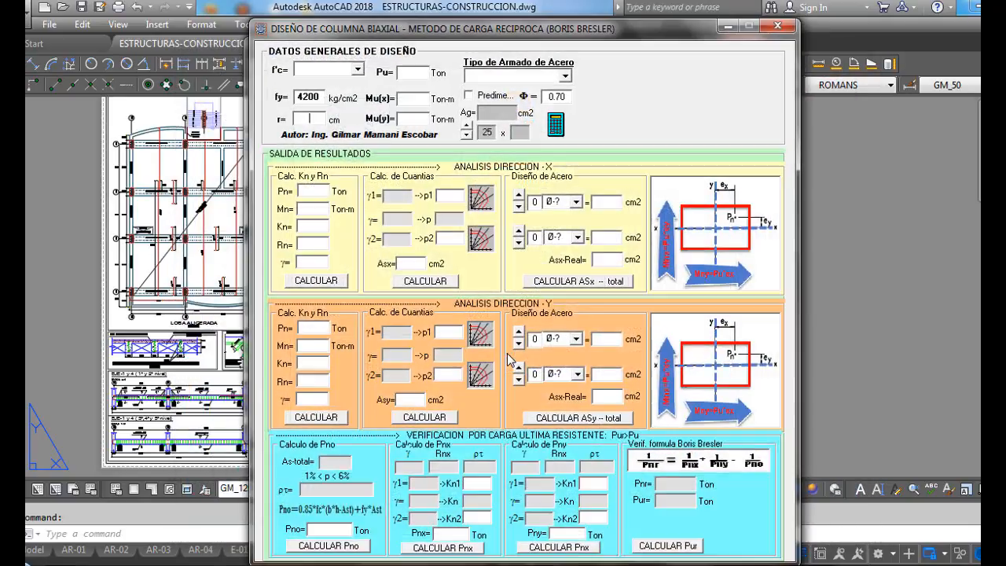
{"action": "left_click_drag", "start_coordinate": [541, 33], "coordinate": [536, 24]}
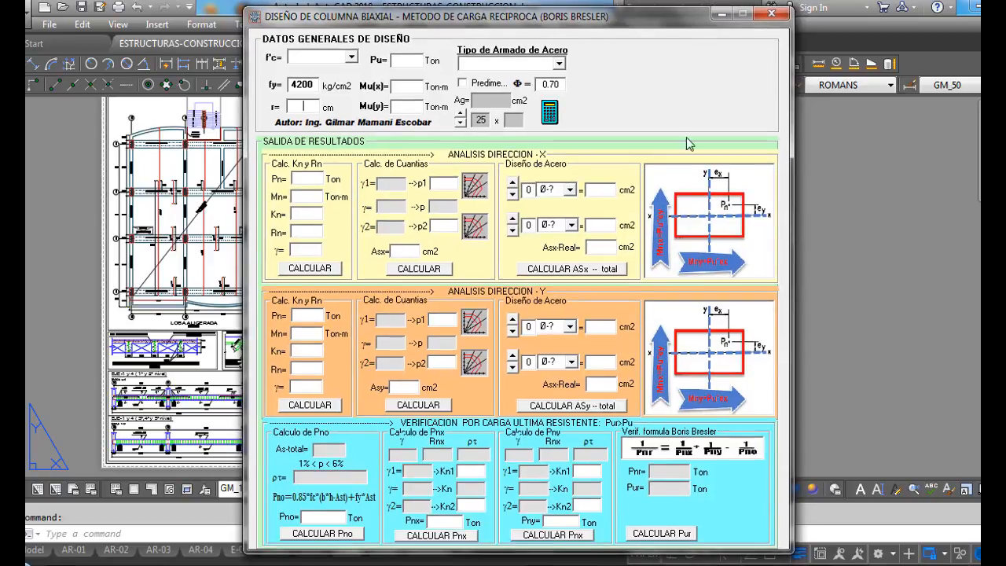
{"action": "left_click", "coordinate": [774, 16]}
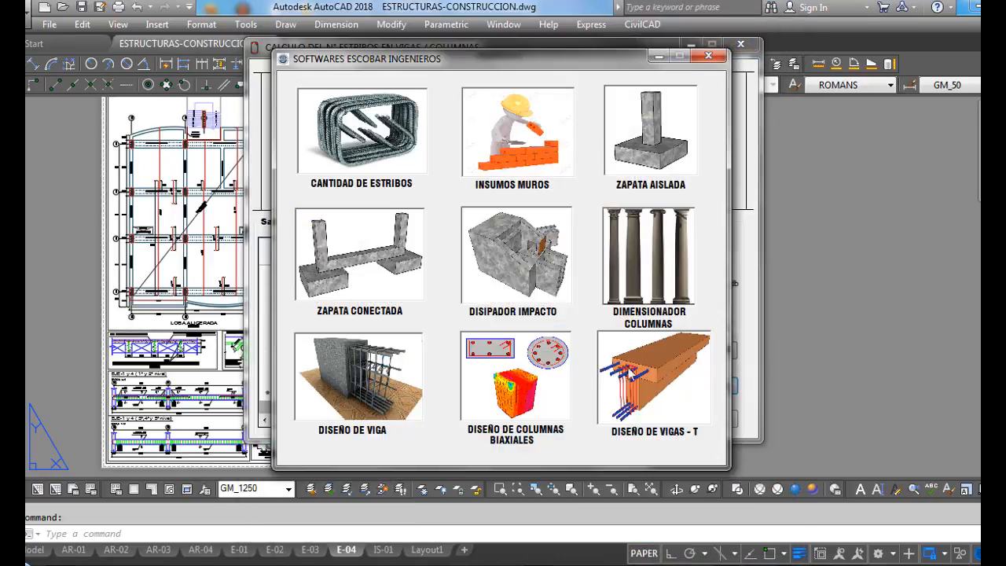
Step: View the DISEÑO DE VIGAS - T module, close it and exit the SOFTWARES ESCOBAR INGENIEROS suite
{"action": "left_click", "coordinate": [645, 382]}
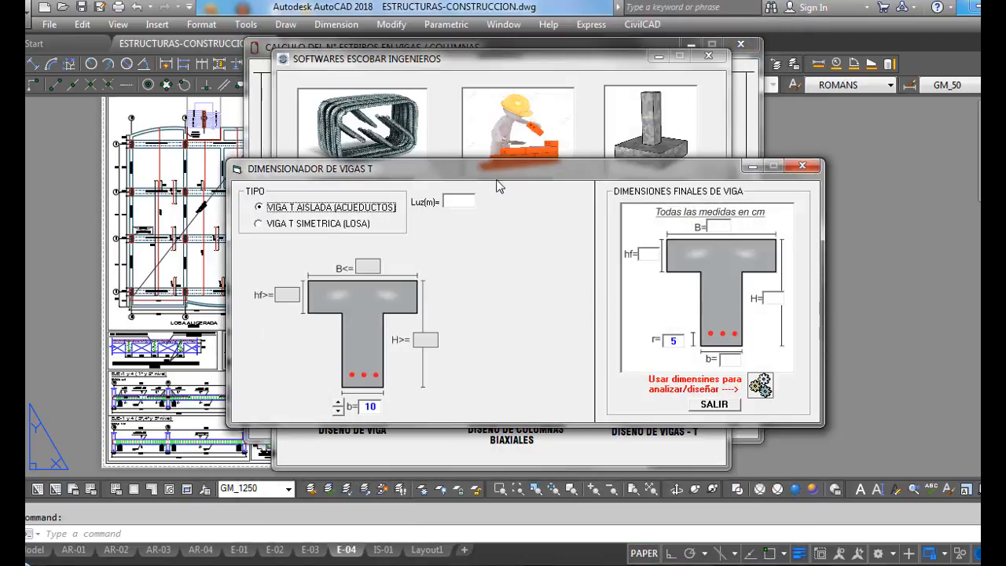
{"action": "left_click_drag", "start_coordinate": [497, 185], "coordinate": [510, 155]}
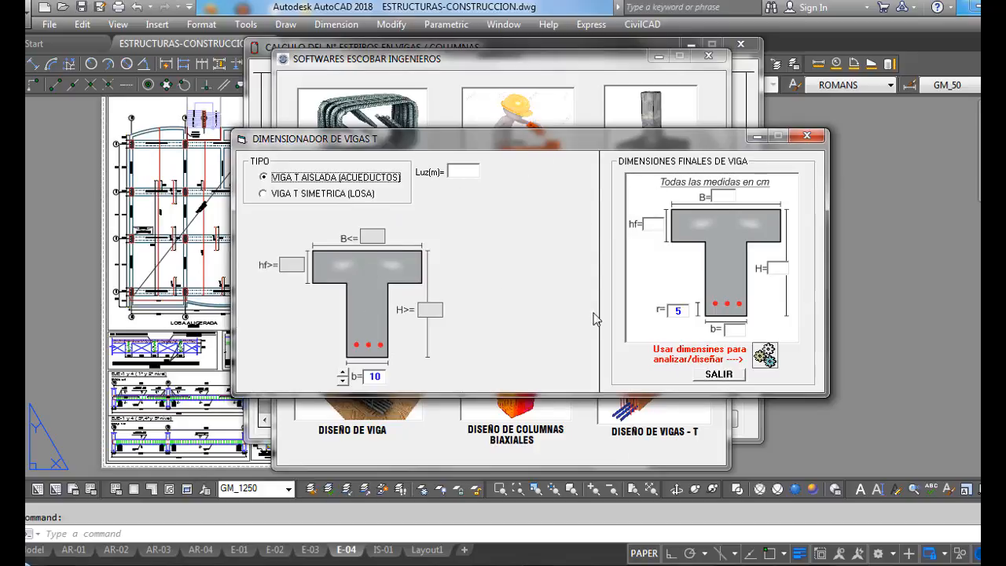
{"action": "left_click", "coordinate": [805, 139]}
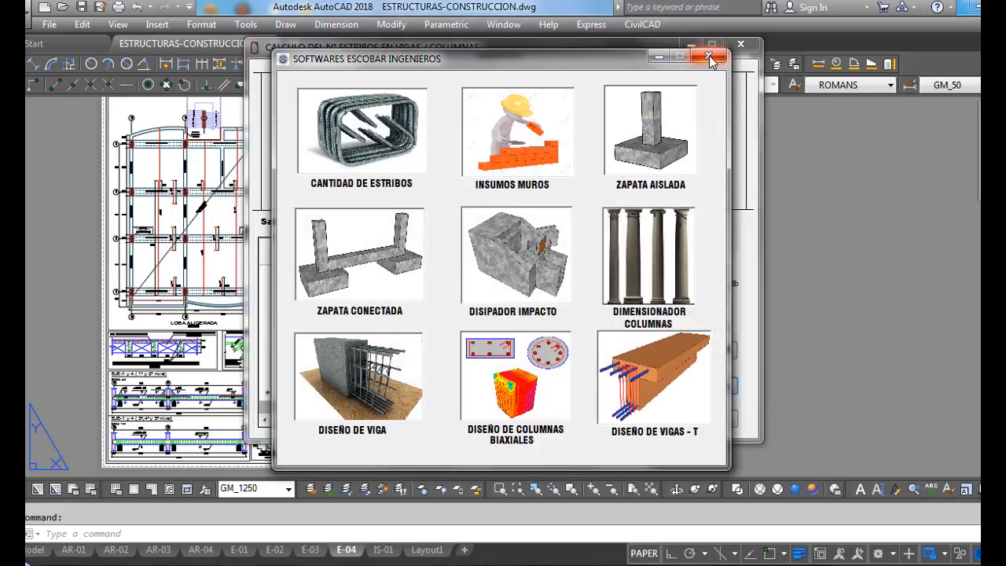
{"action": "left_click", "coordinate": [708, 56]}
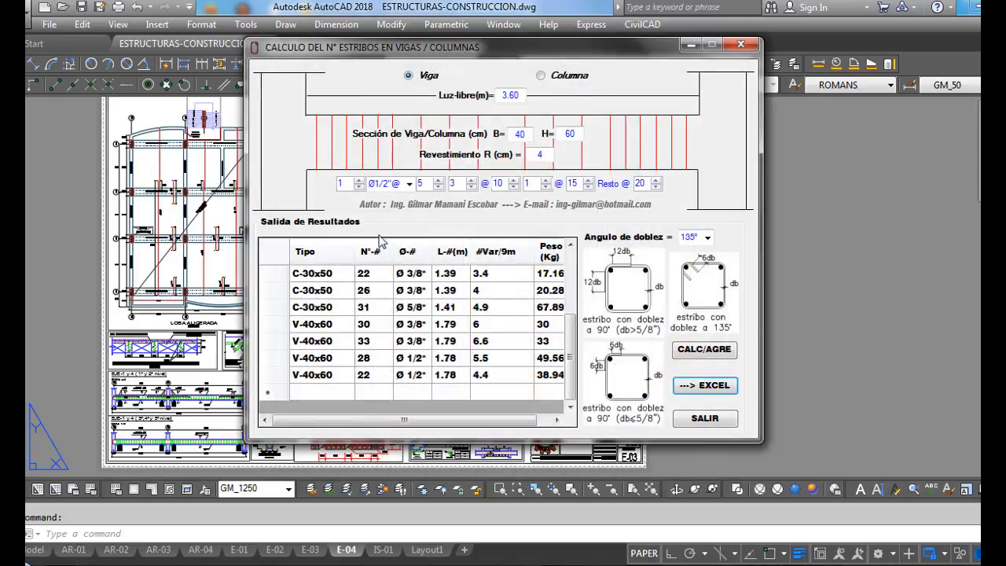